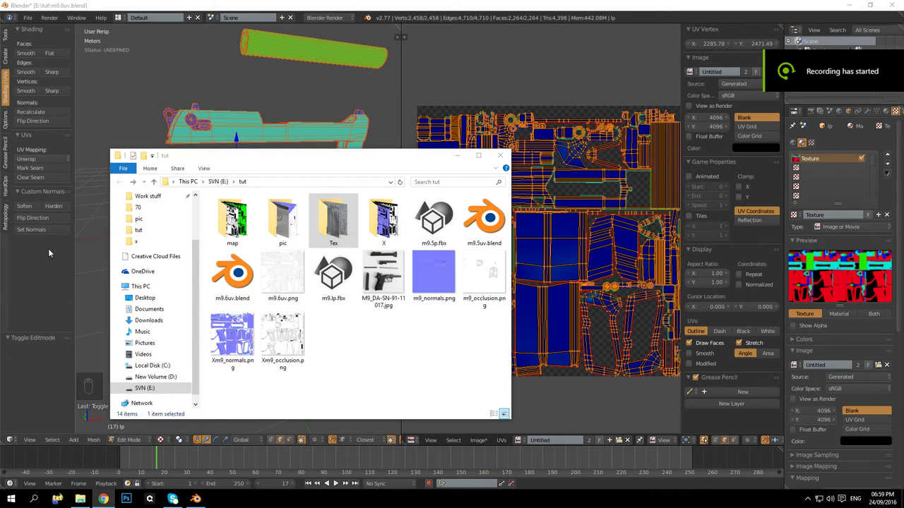
Step: Clear away the file explorer and save the UV editor's baked image as ID.png
drag(421, 162, 62, 163)
click(101, 155)
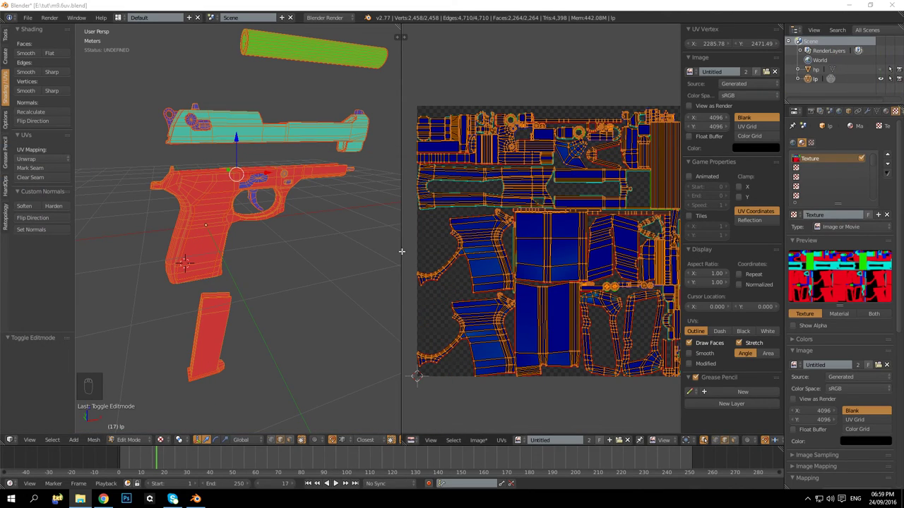
scroll(544, 191, down, 2)
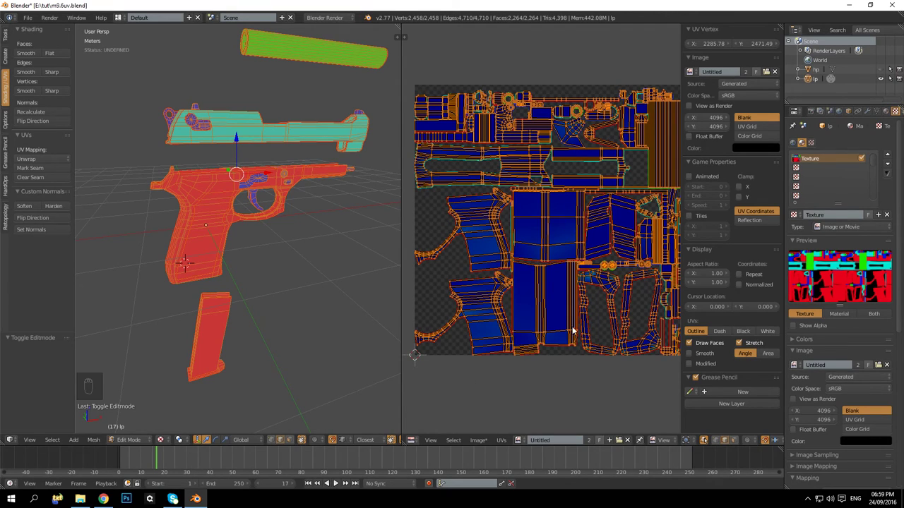
click(502, 440)
mouse_move(477, 441)
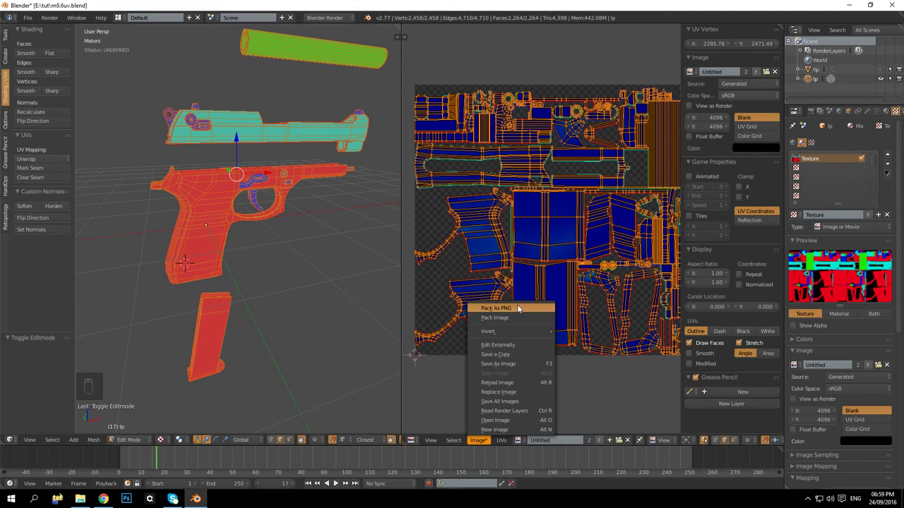
click(516, 363)
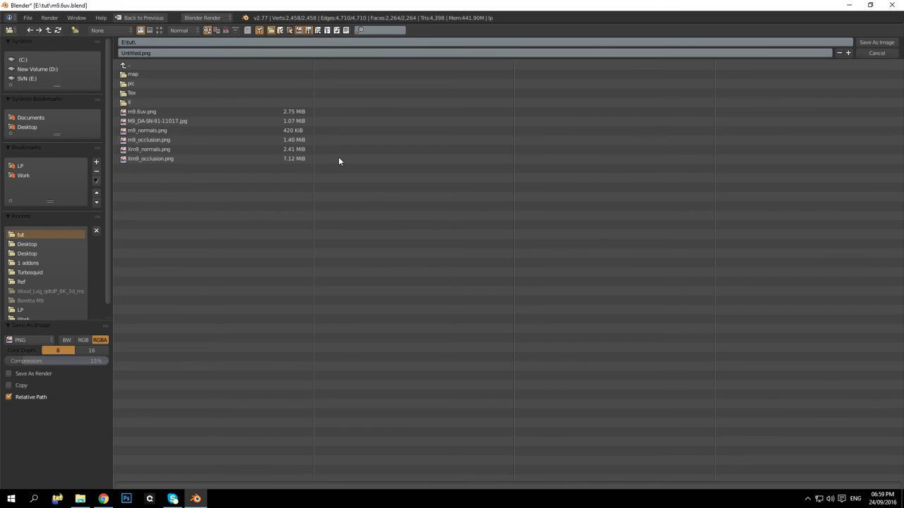
click(133, 53)
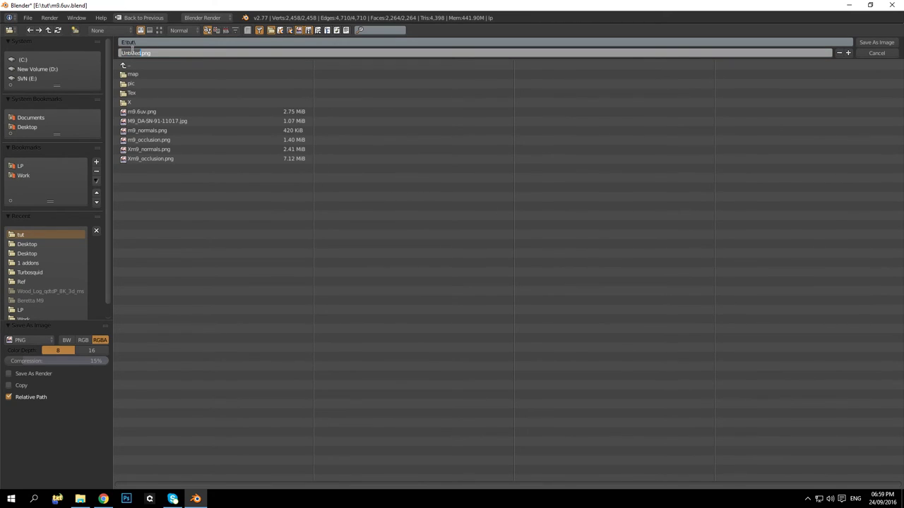
text(1)
text(D)
key(Return)
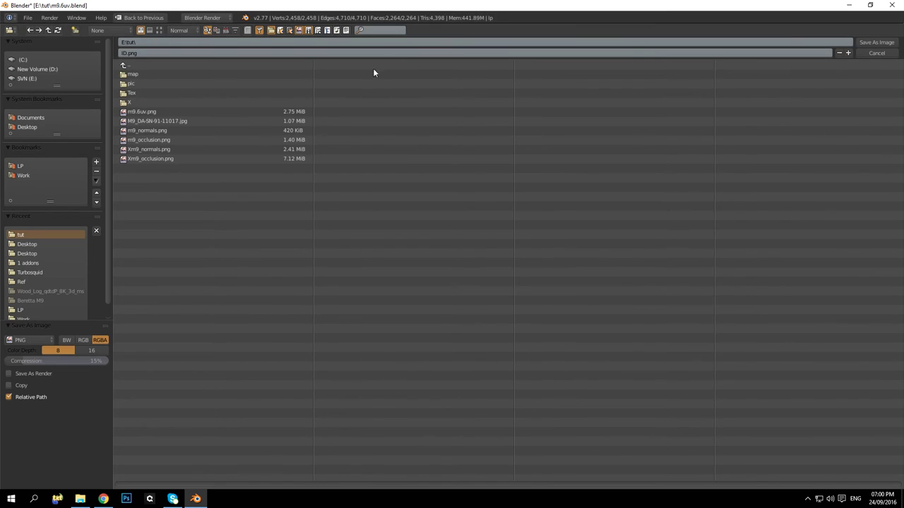
click(867, 42)
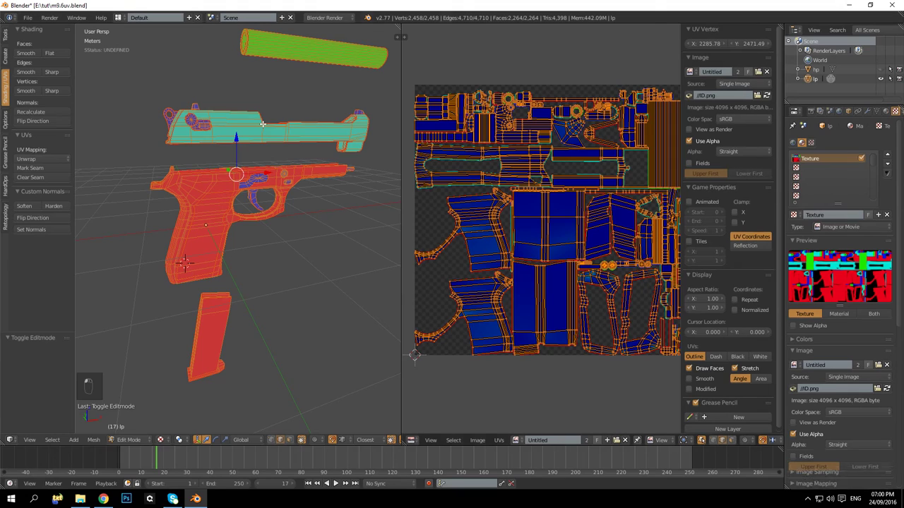
Step: Check the tut folder for the saved file, then return to the Blender scene
key(super+e)
drag(262, 191, 414, 177)
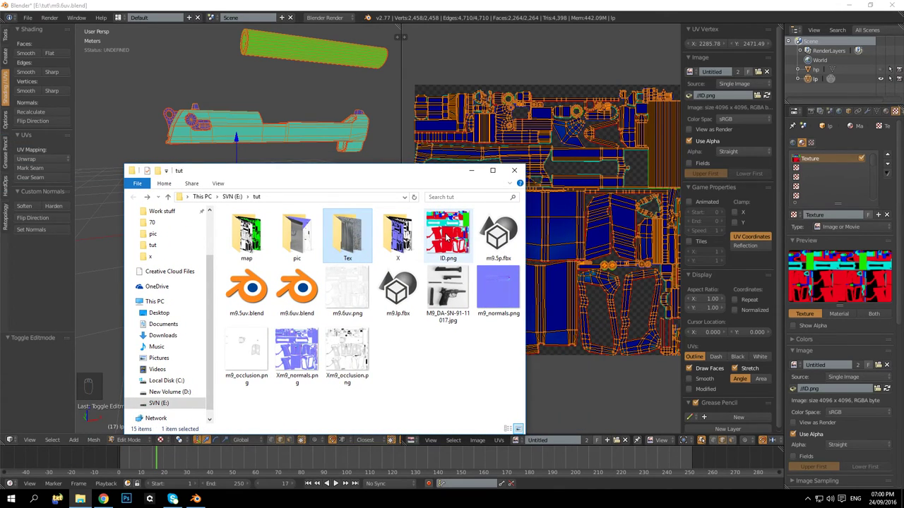
drag(437, 175, 29, 144)
click(184, 263)
drag(280, 234, 260, 202)
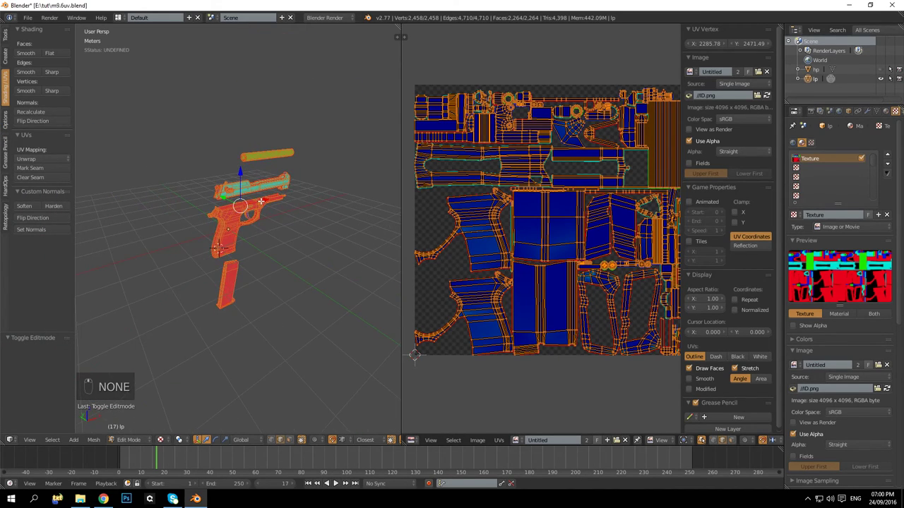
Step: In Object mode, duplicate the gun and place the copy 1.304 m along Y beside the original
key(Tab)
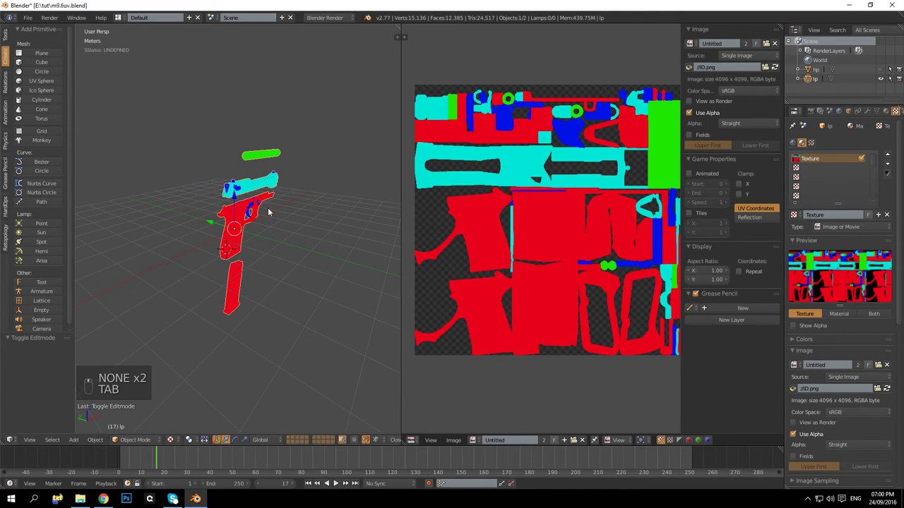
key(shift+d)
click(268, 208)
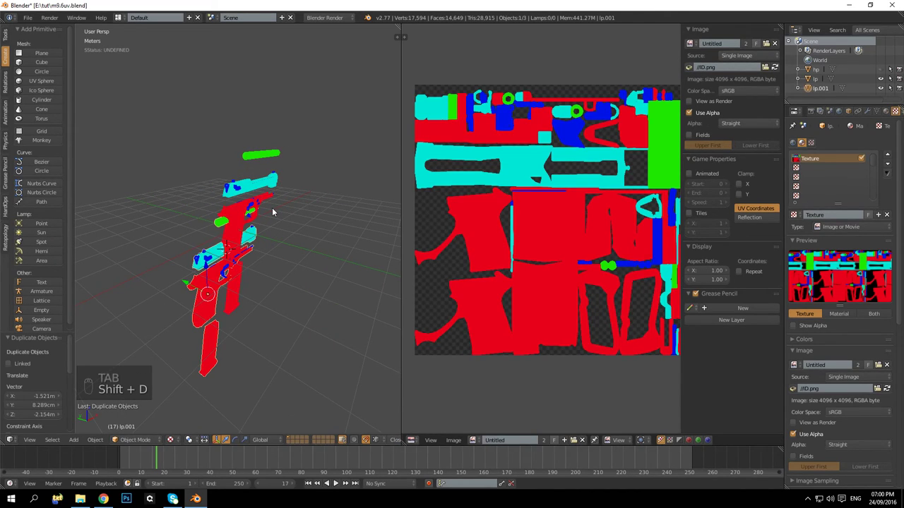
key(ctrl+z)
key(shift+Tab)
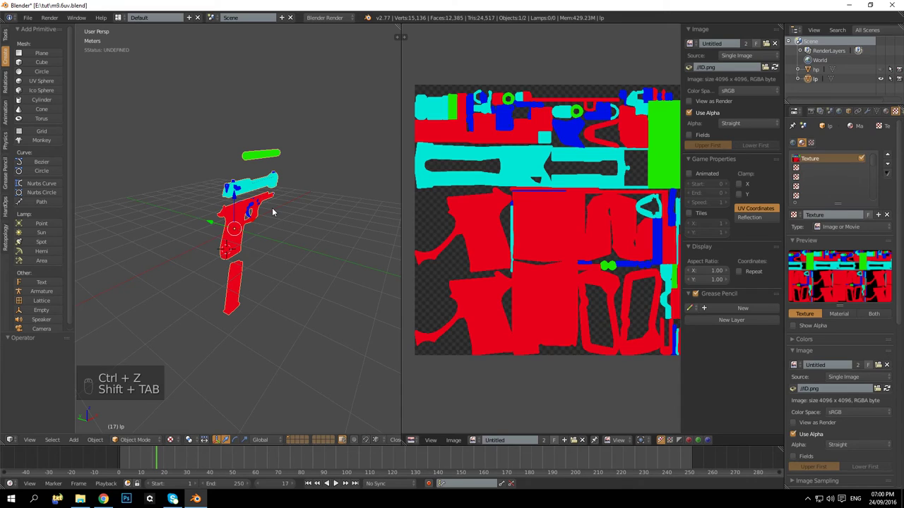
key(shift+d)
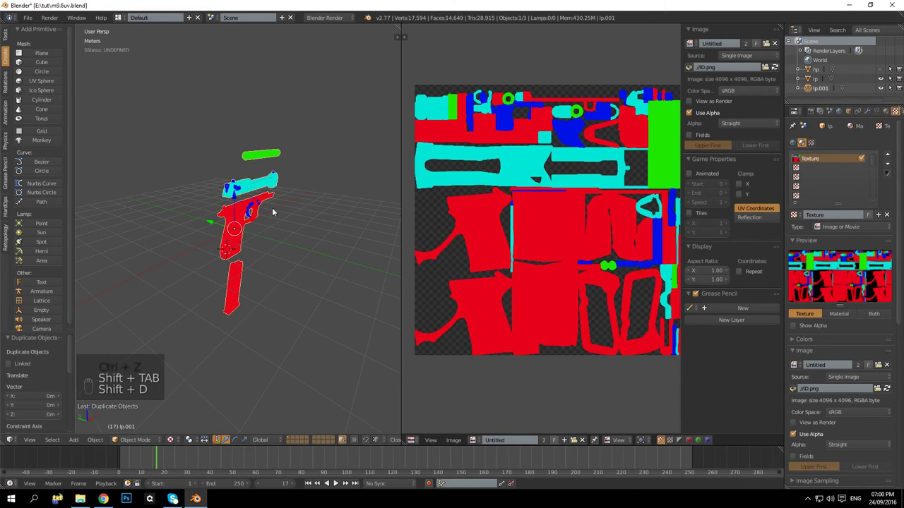
key(y)
click(241, 233)
Step: Orbit around the two guns and glance at the material and texture settings
key(KP_6)
key(KP_6)
key(KP_6)
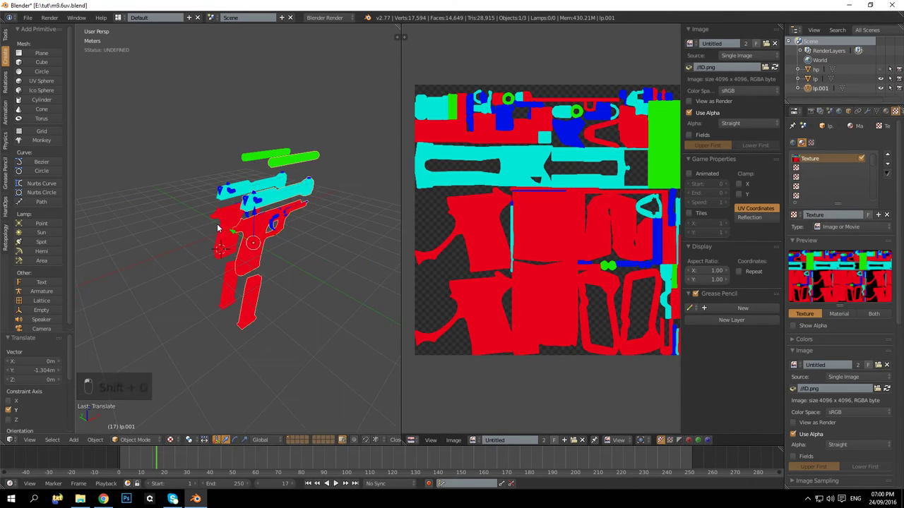
key(KP_6)
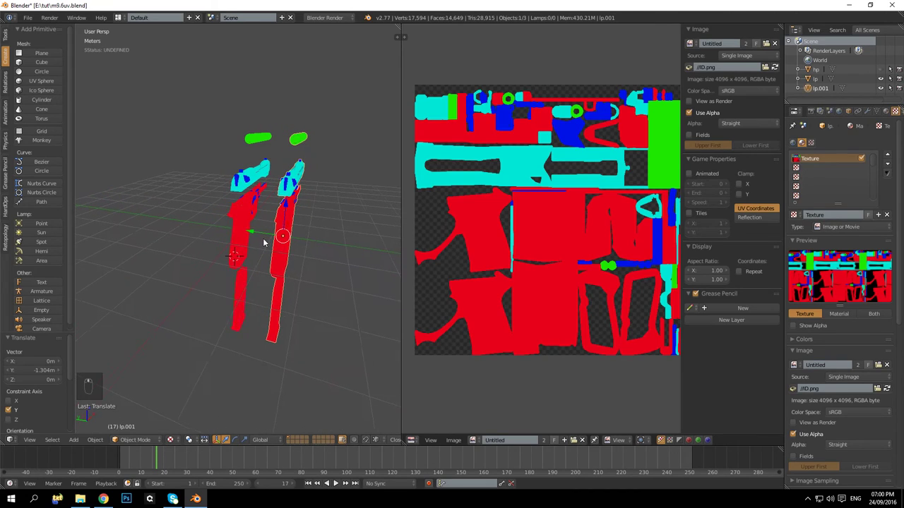
key(KP_4)
key(KP_4)
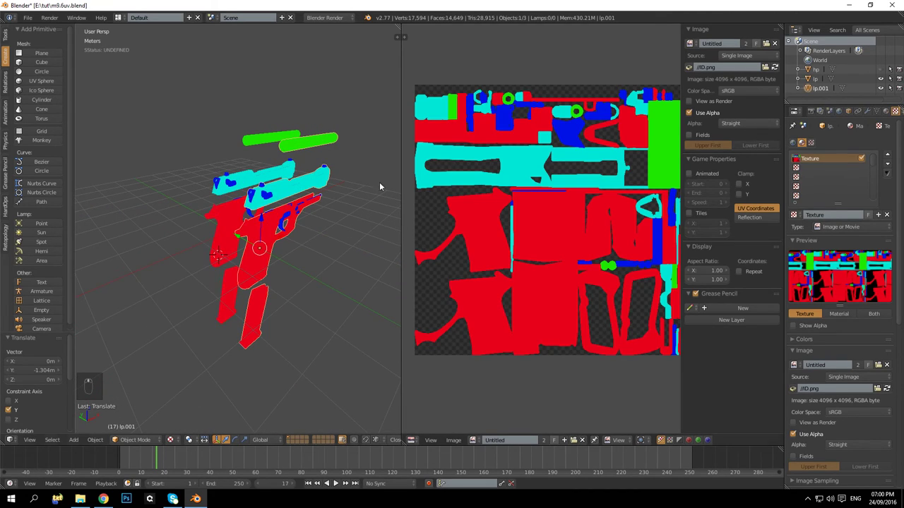
click(885, 111)
click(895, 111)
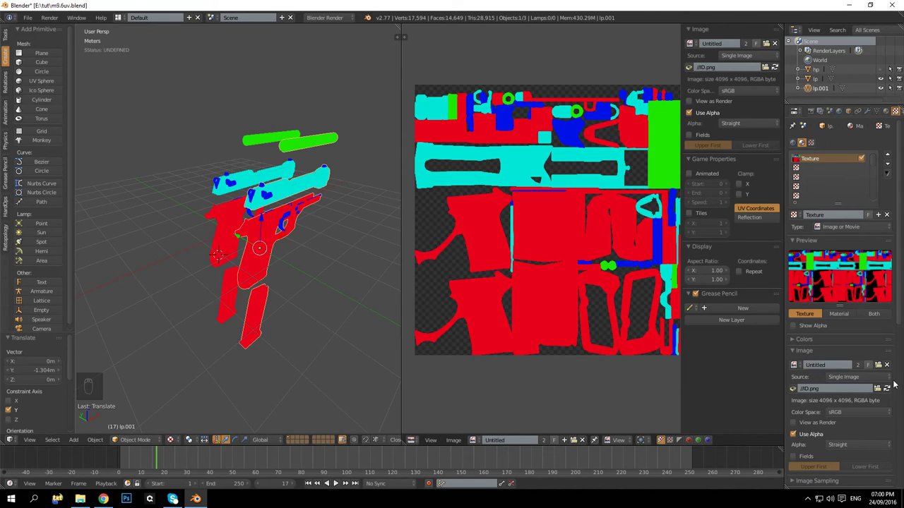
Step: Unlink the texture's image and load ID.png, then inspect the gun model
click(888, 367)
click(875, 367)
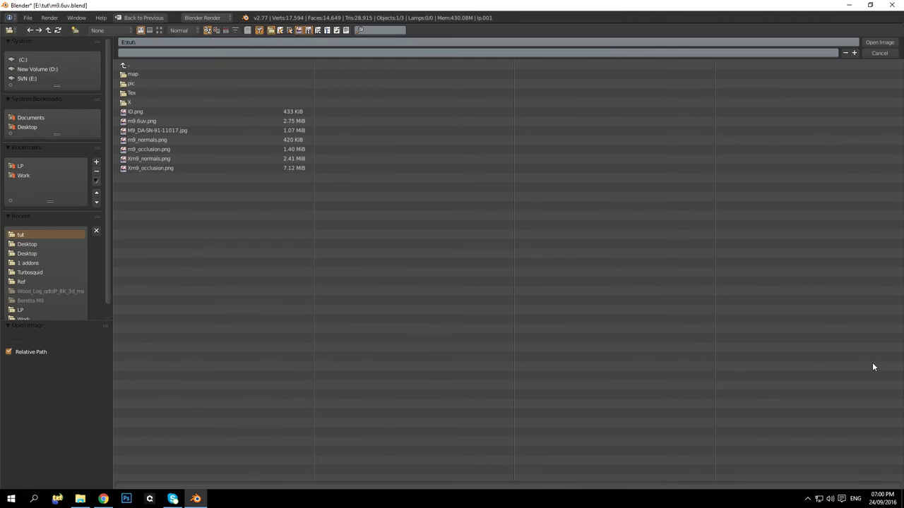
double_click(143, 110)
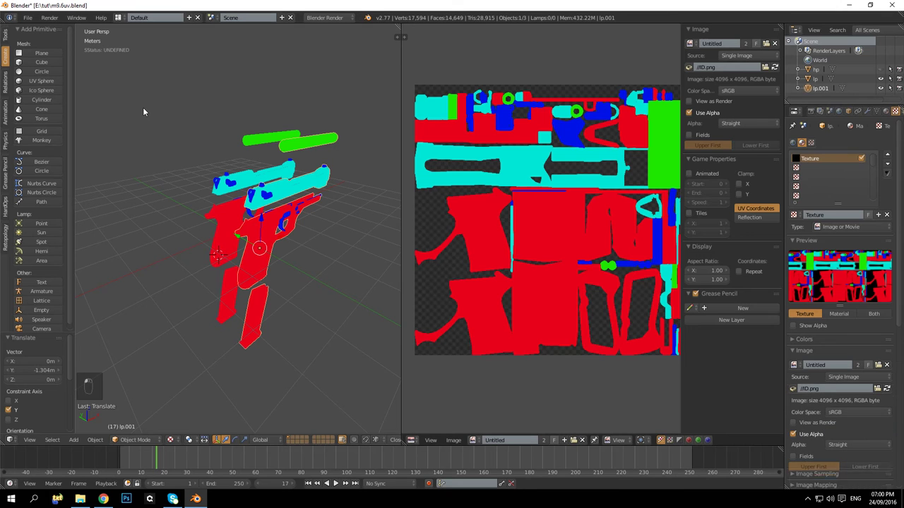
drag(332, 176, 245, 201)
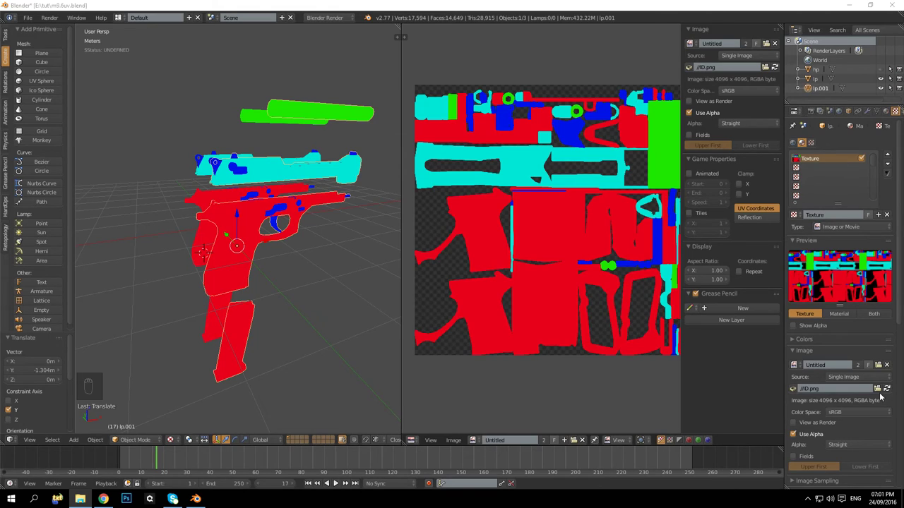
Step: Replace the texture's image with M9T.png from the tut folder
click(887, 365)
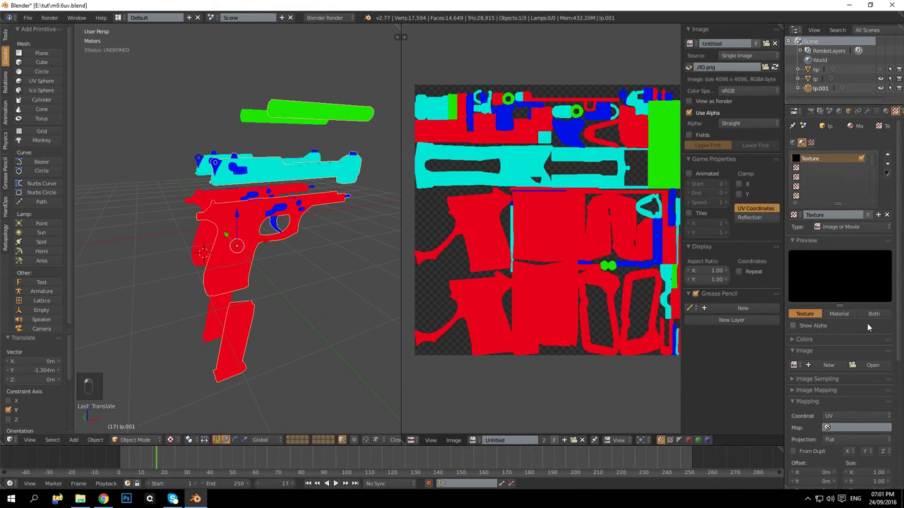
click(873, 365)
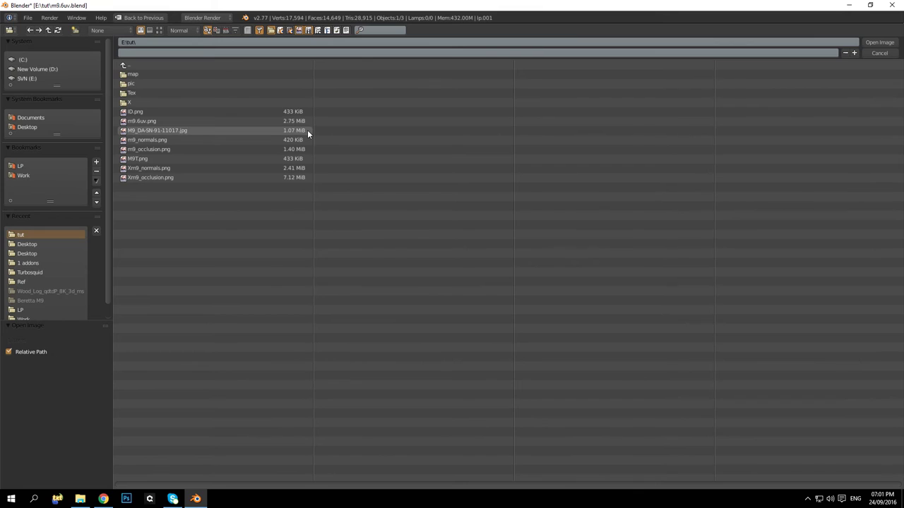
click(159, 158)
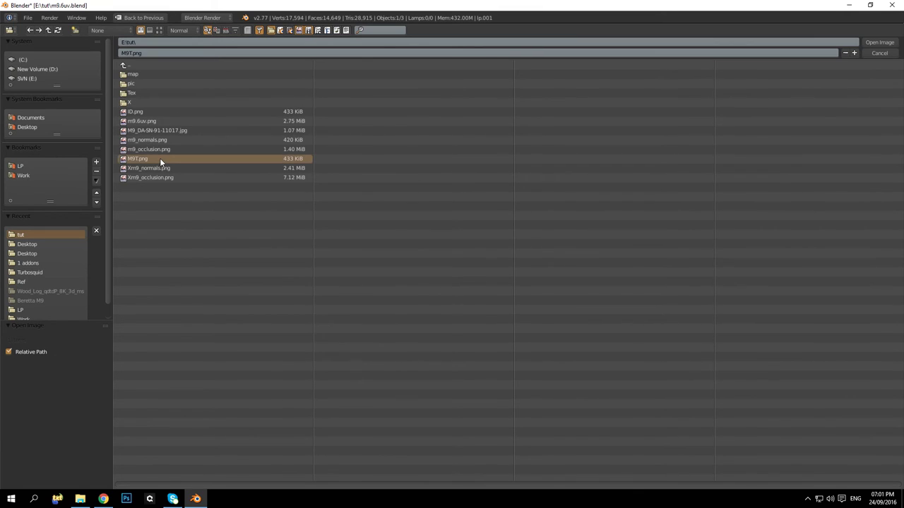
double_click(160, 158)
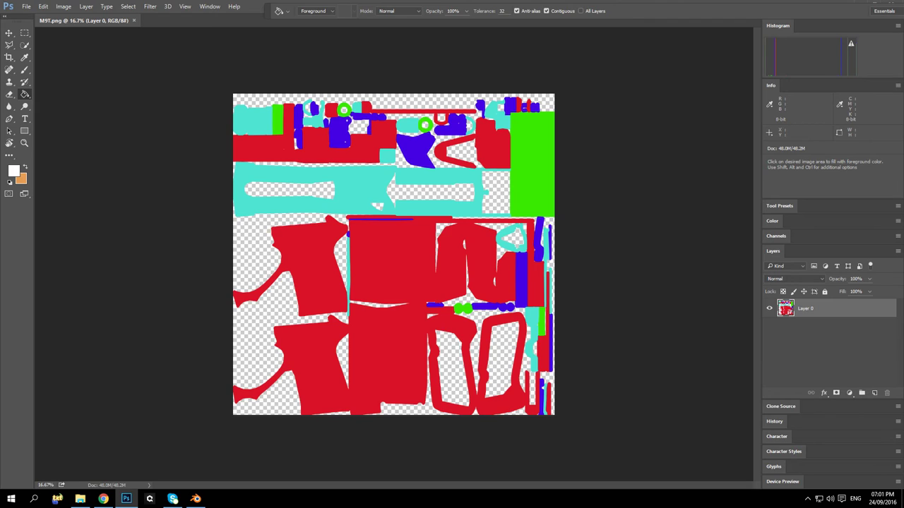
Step: Place the m9.6uv layout over the colour map; a merge into Layer 0 is undone
drag(3, 311, 302, 224)
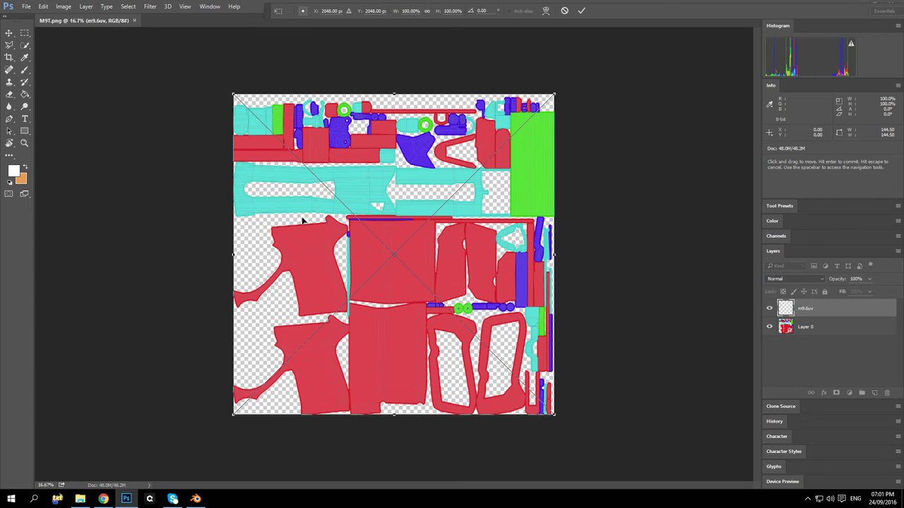
key(g)
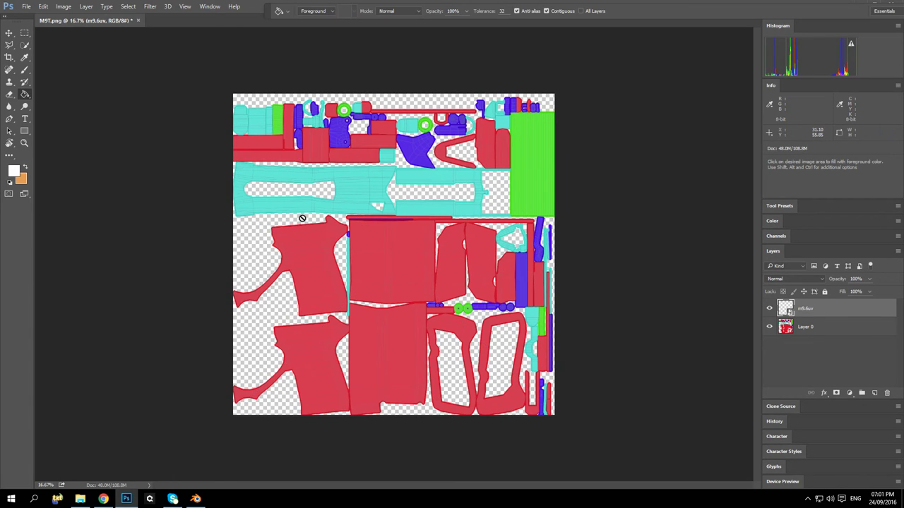
right_click(805, 327)
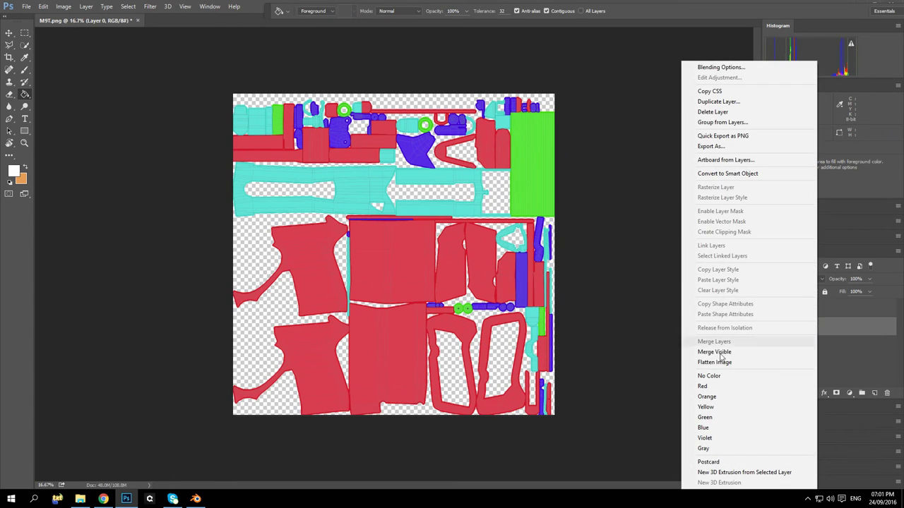
right_click(862, 302)
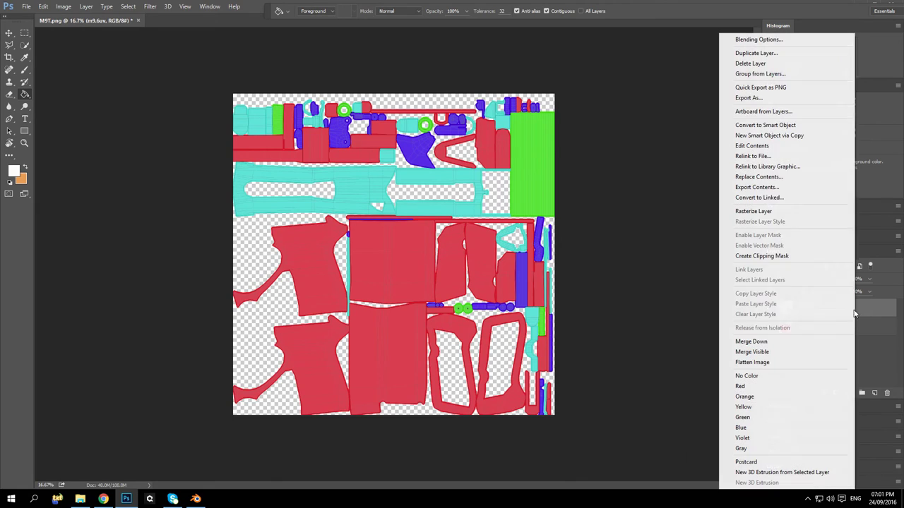
click(769, 342)
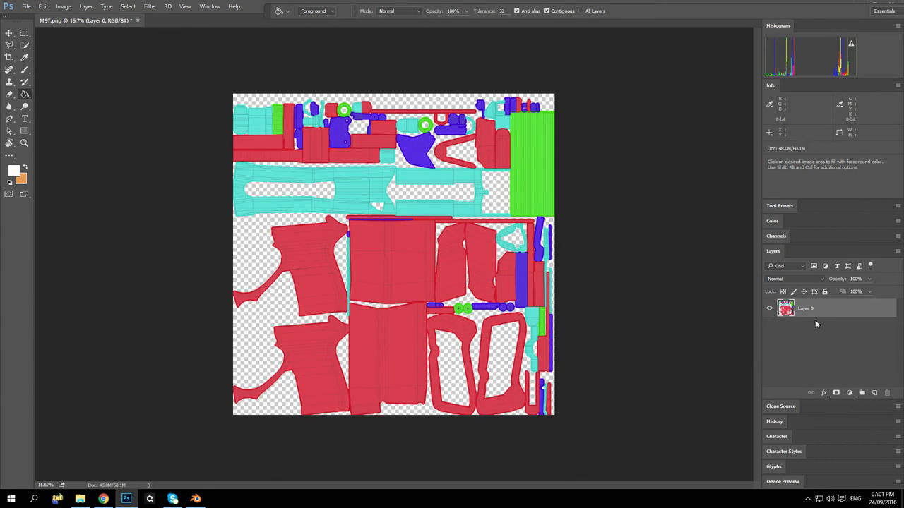
key(ctrl+z)
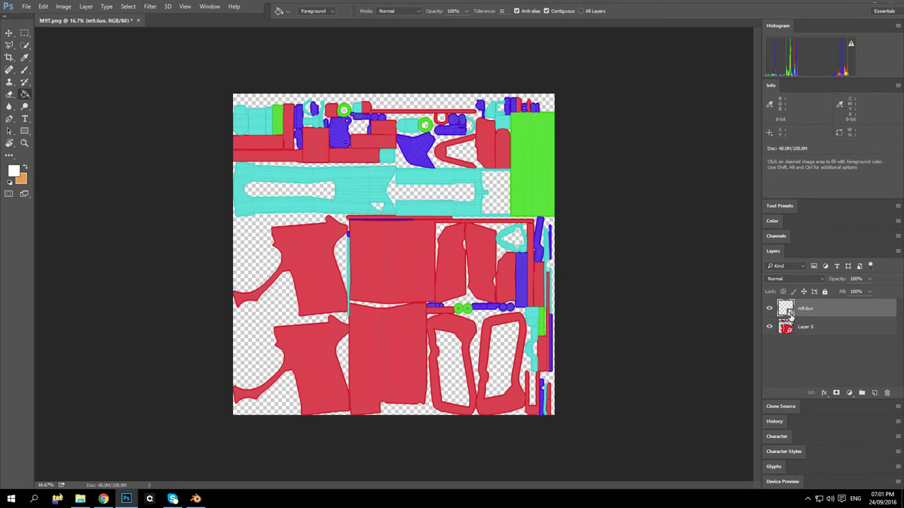
Step: Add an empty Layer 1 above Layer 0, merge m9.6uv into it, and bring up the Tex folder
click(797, 326)
key(ctrl+shift+alt+n)
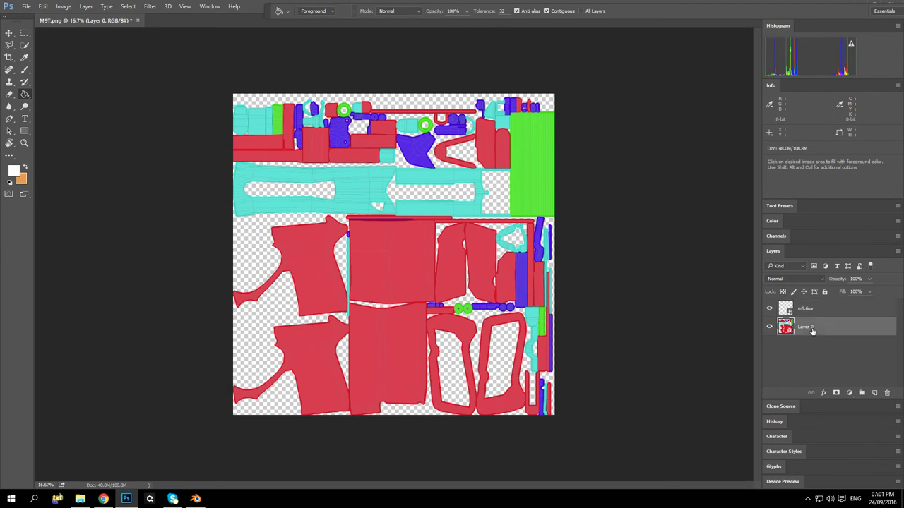
right_click(802, 312)
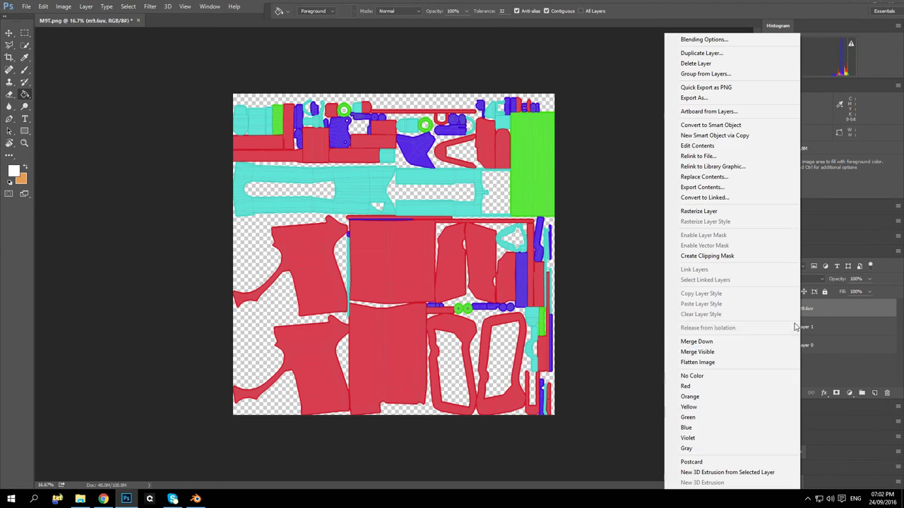
click(727, 343)
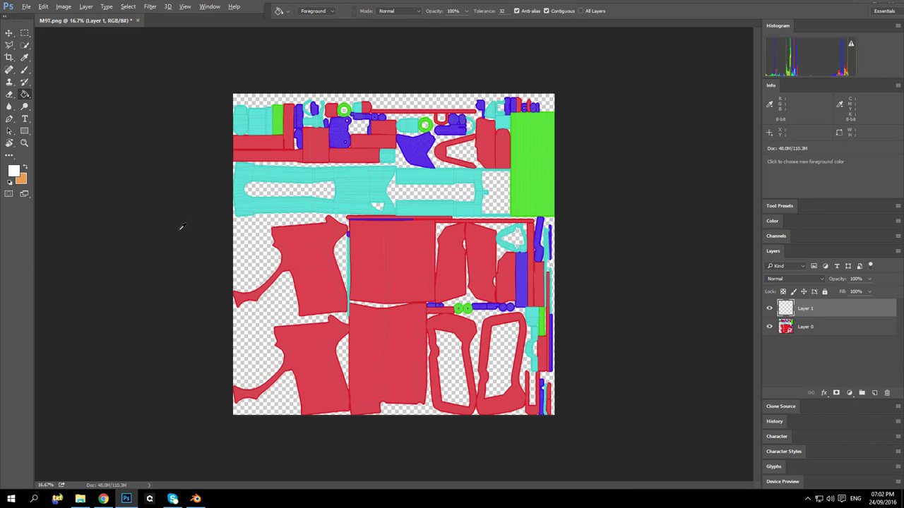
scroll(188, 228, up, 1)
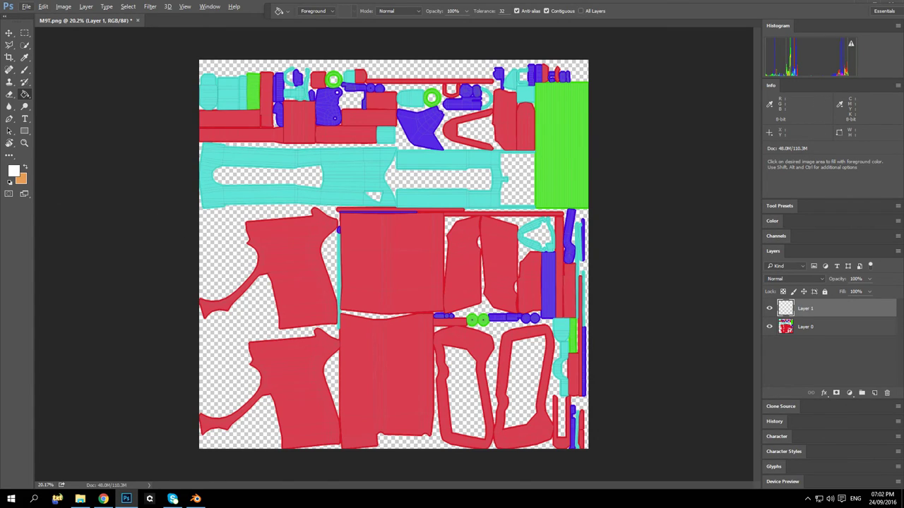
key(alt+Tab)
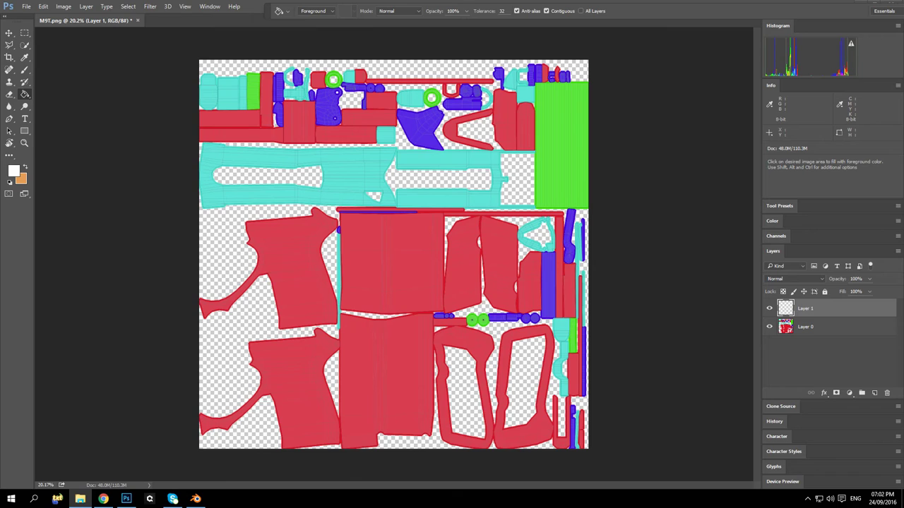
mouse_move(352, 137)
mouse_down()
mouse_move(323, 164)
mouse_move(368, 142)
mouse_up()
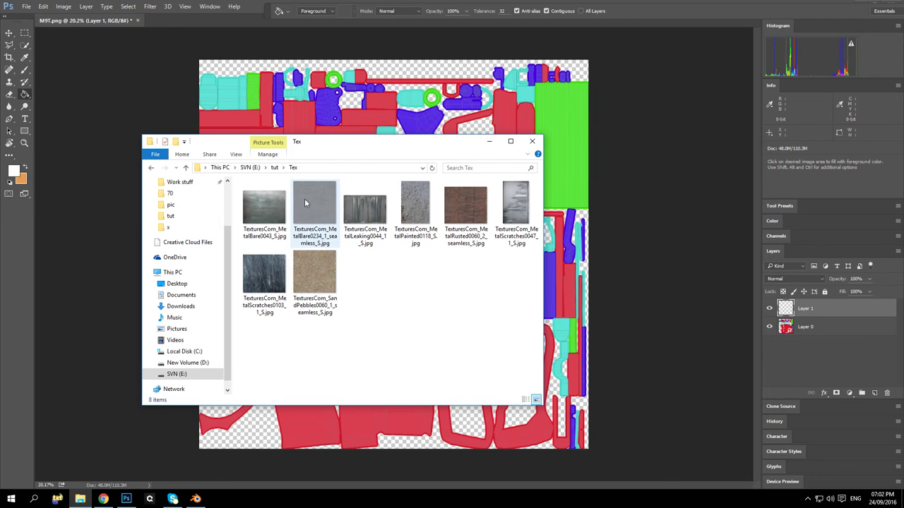
Step: Drag TexturesCom_MetalBare0234_1_seamless_S.jpg onto the canvas and commit it in the top-left corner
drag(352, 155, 260, 167)
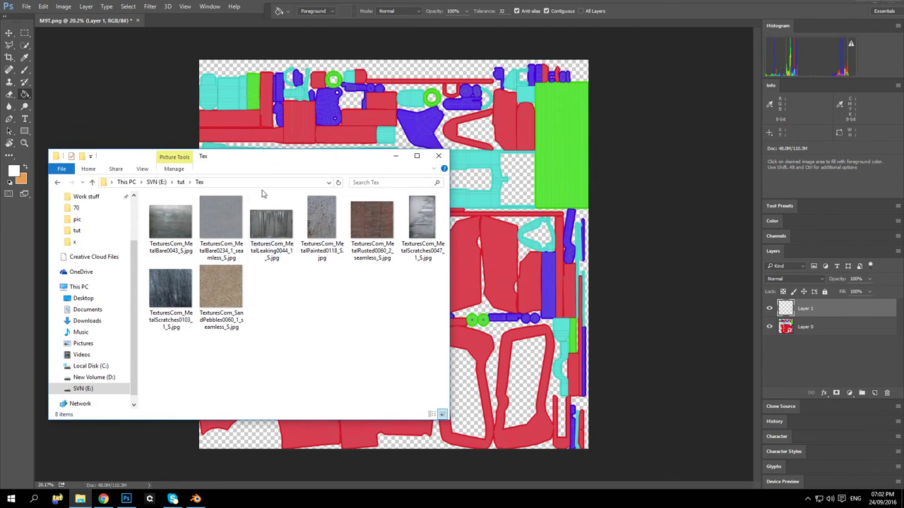
click(414, 126)
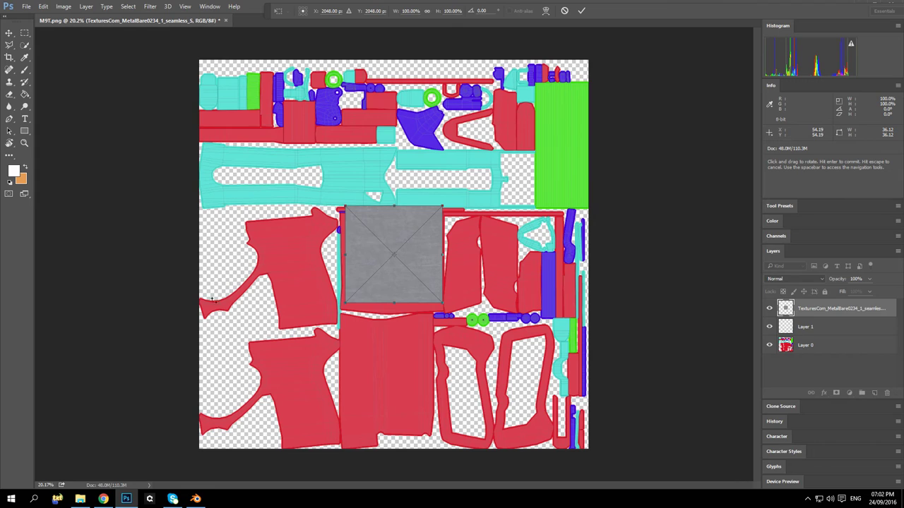
click(80, 499)
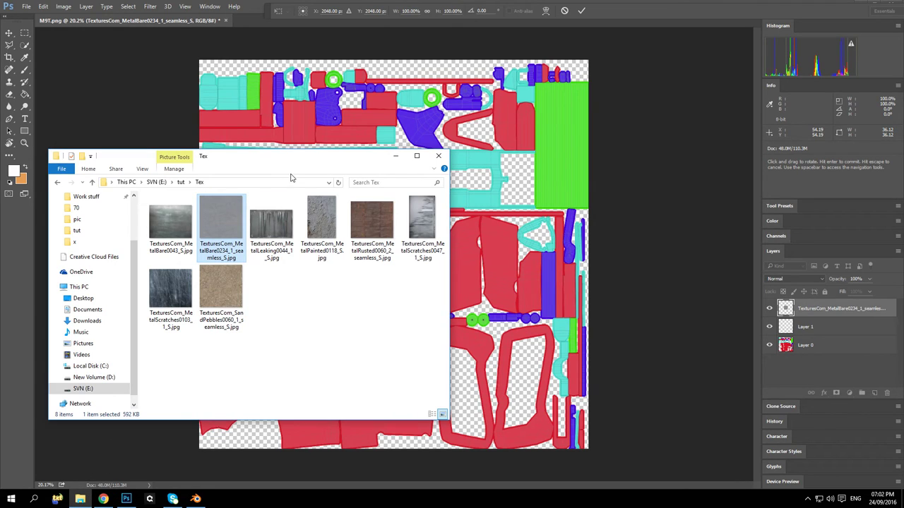
drag(302, 160, 113, 128)
click(210, 118)
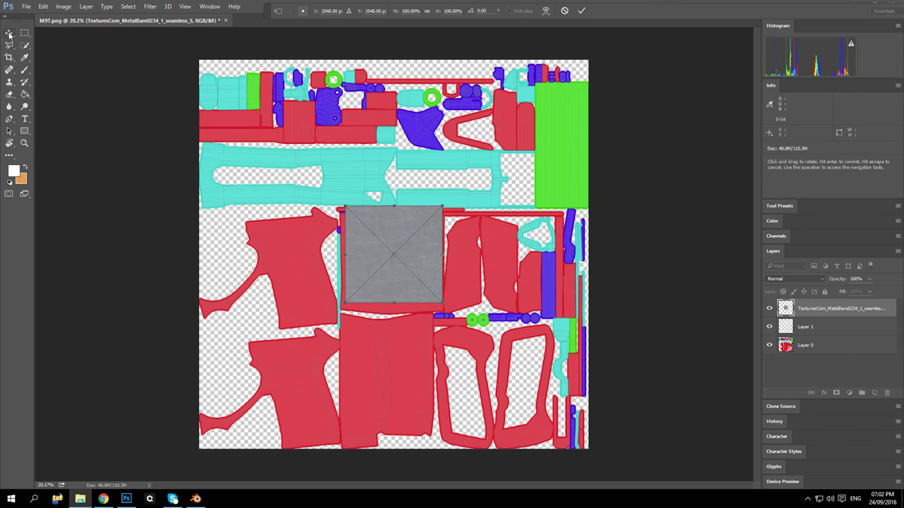
drag(381, 245, 240, 92)
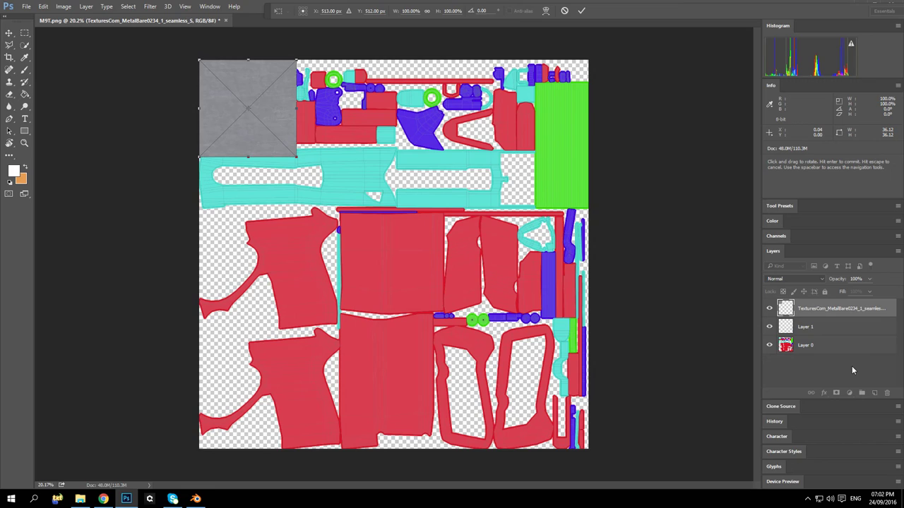
key(Return)
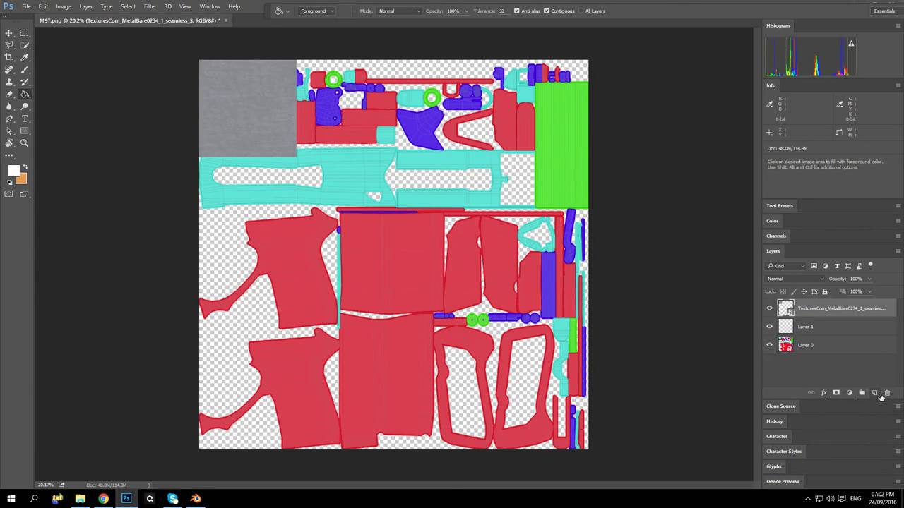
Step: Rasterize the metal texture by merging it down into a new empty layer
click(875, 394)
drag(835, 310, 838, 330)
right_click(833, 311)
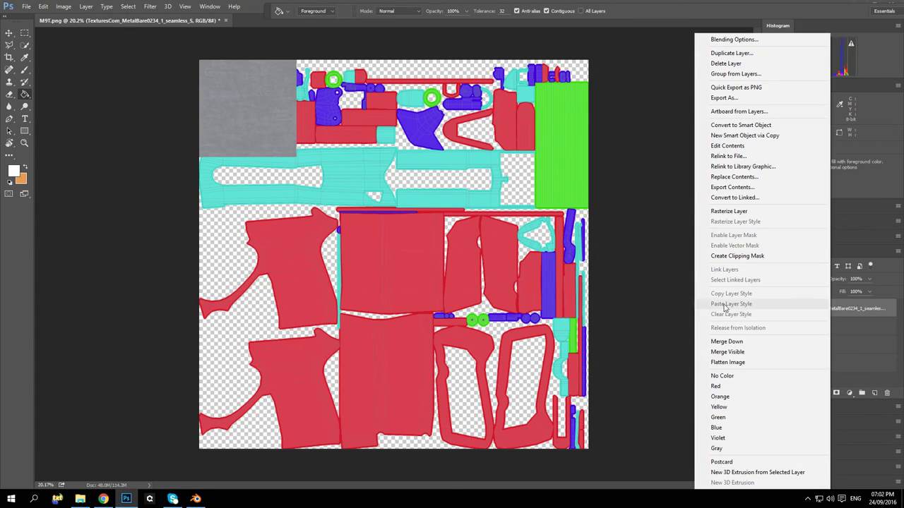
click(738, 341)
Step: Duplicate the tile twice, sliding each copy right along the top edge
right_click(843, 309)
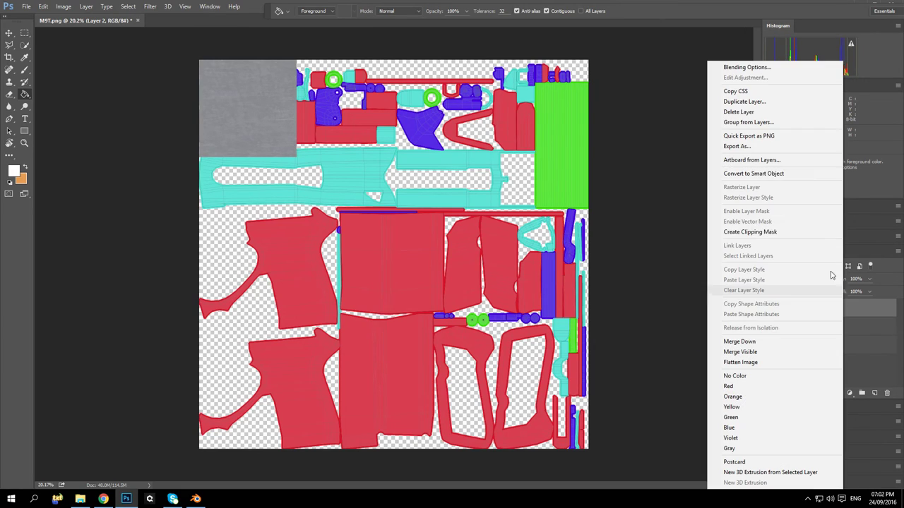
click(767, 101)
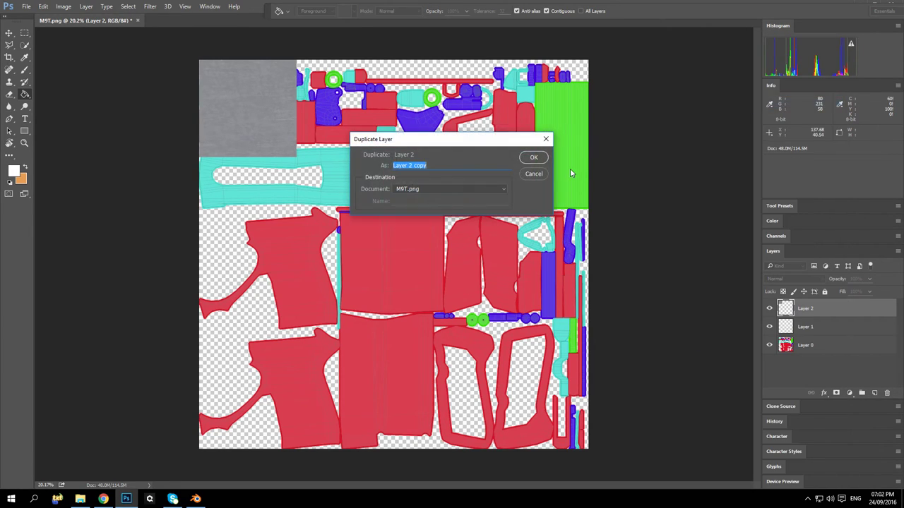
click(532, 158)
drag(253, 116, 353, 119)
right_click(813, 309)
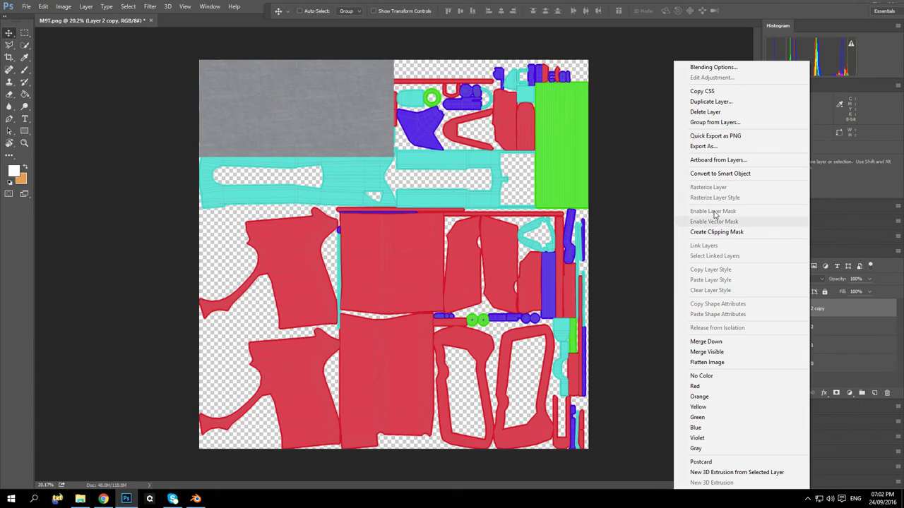
click(728, 101)
click(538, 154)
drag(394, 119, 490, 119)
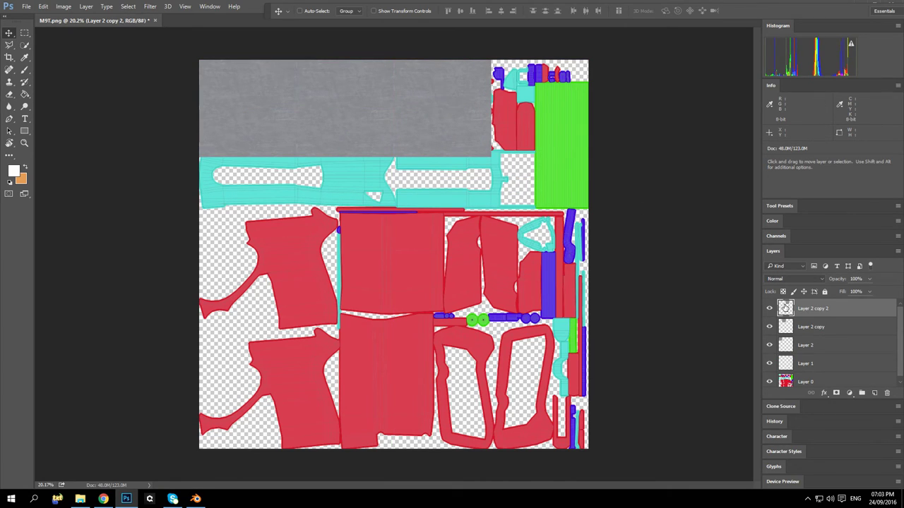
Step: Add two more tile copies: one at the right edge, one over the middle islands
right_click(821, 309)
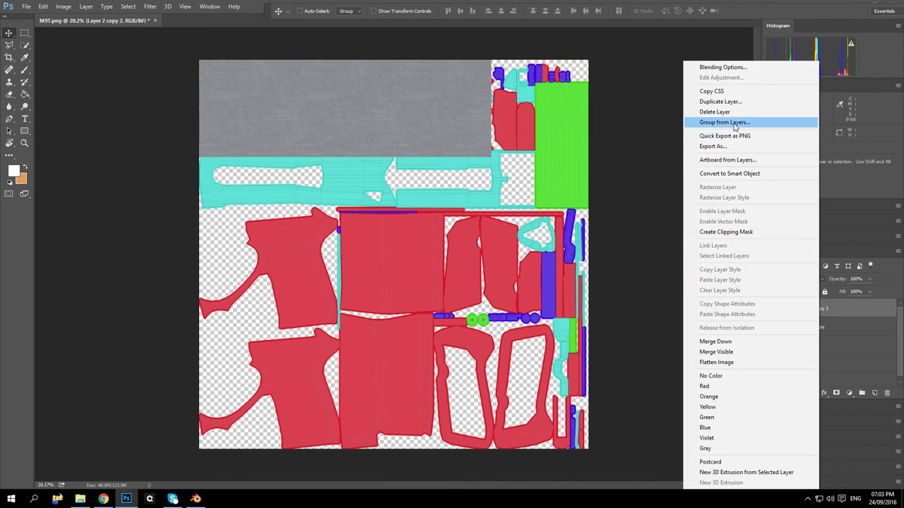
click(735, 102)
click(538, 155)
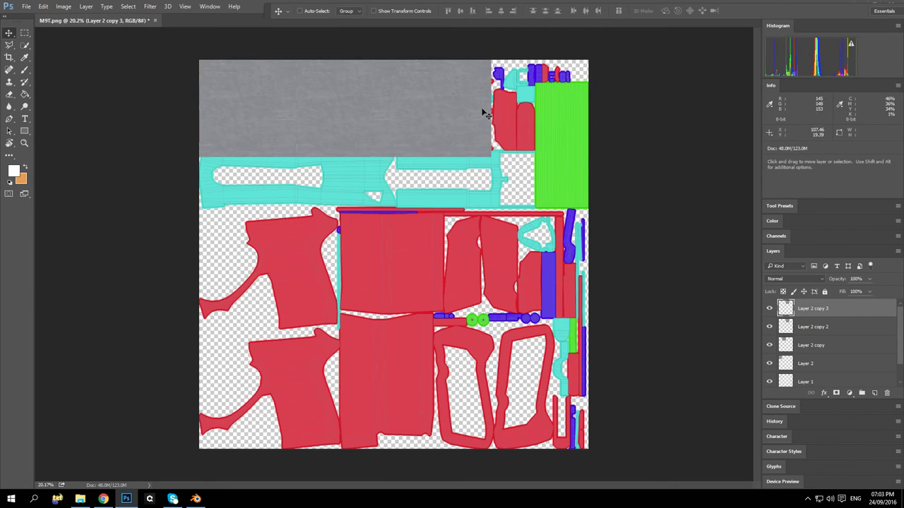
drag(445, 114, 534, 113)
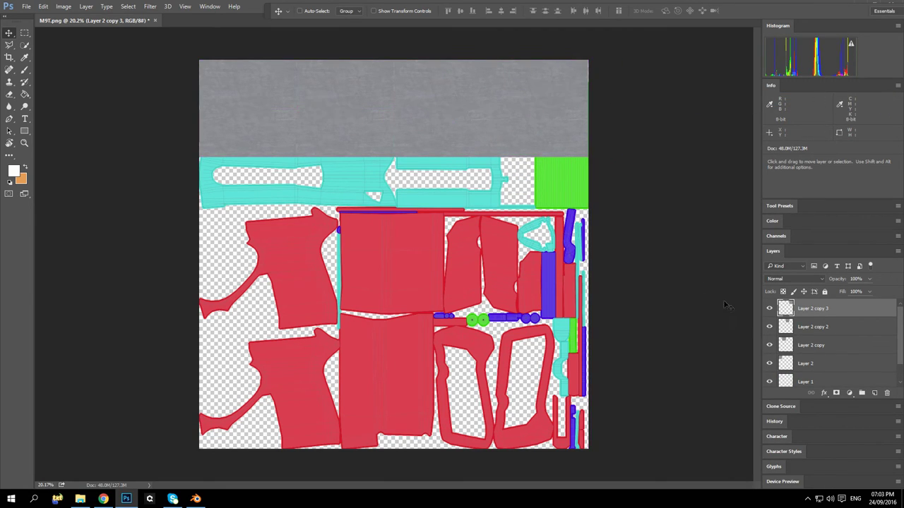
right_click(810, 313)
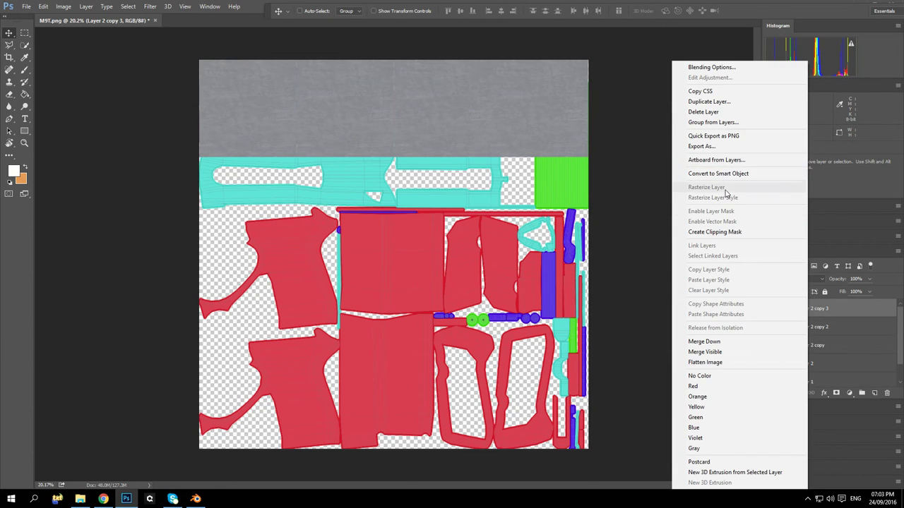
click(720, 106)
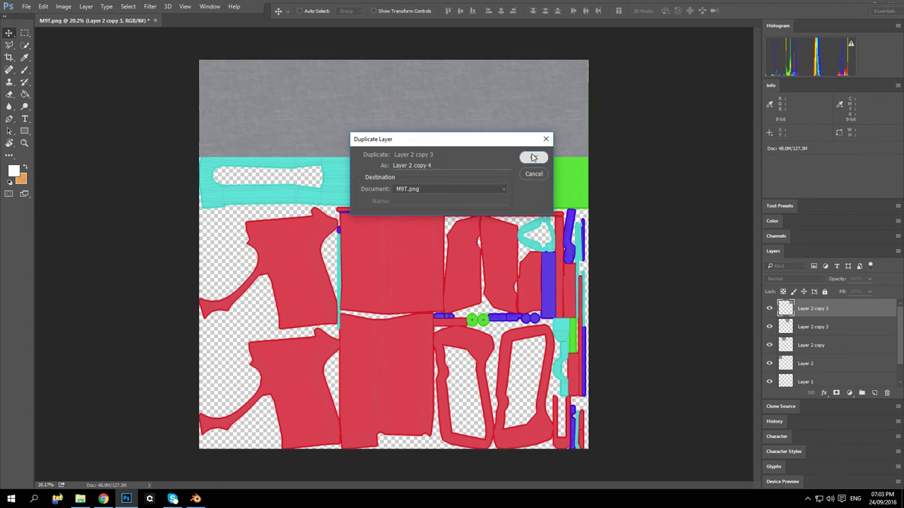
click(533, 156)
drag(562, 96, 431, 238)
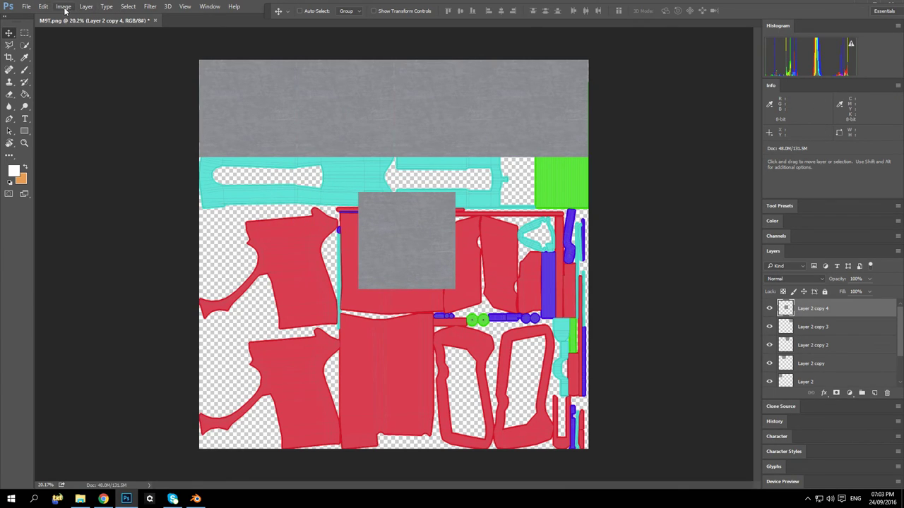
Step: Check the document's pixel dimensions in Image Size, closing without changes
click(63, 7)
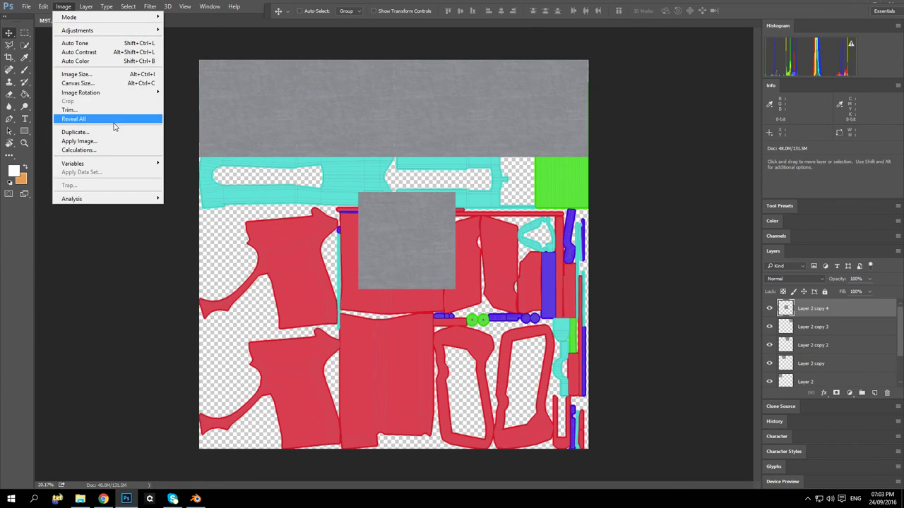
click(104, 81)
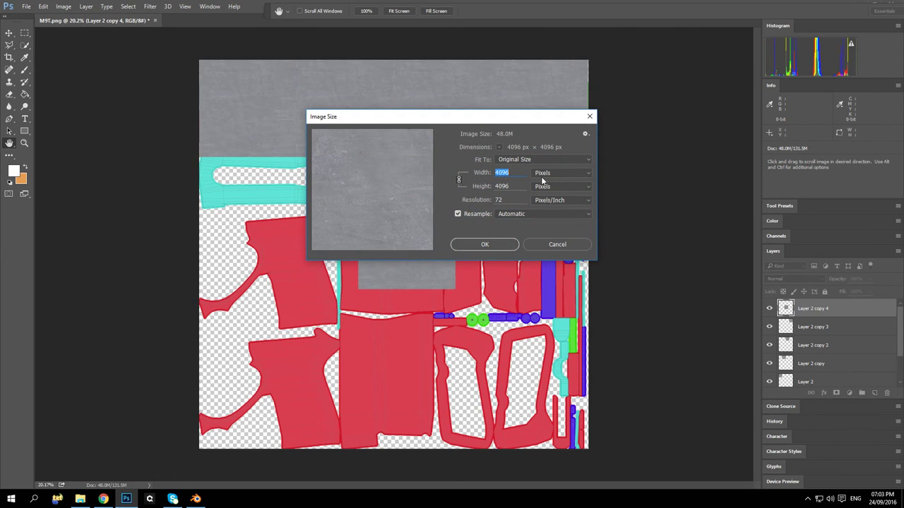
click(501, 247)
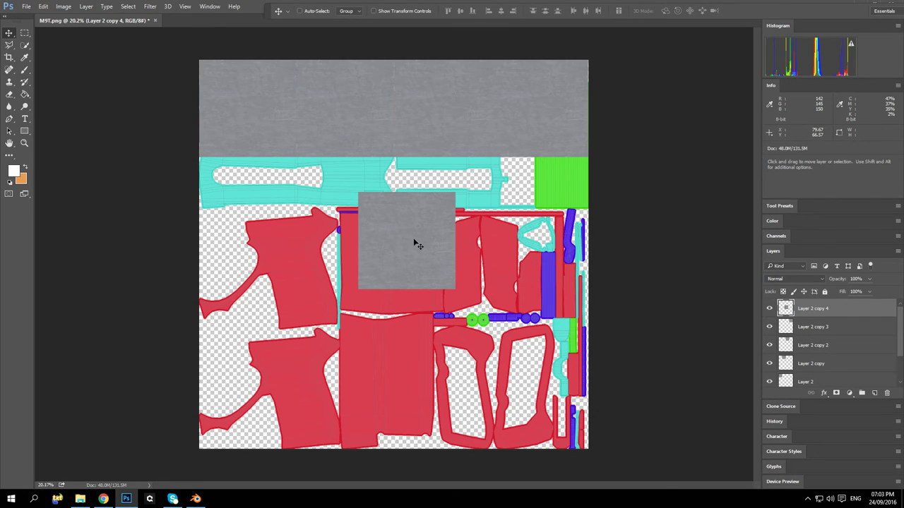
Step: Delete Layer 2 copy 4 and merge the remaining tile copies down into Layer 2
click(885, 393)
click(438, 183)
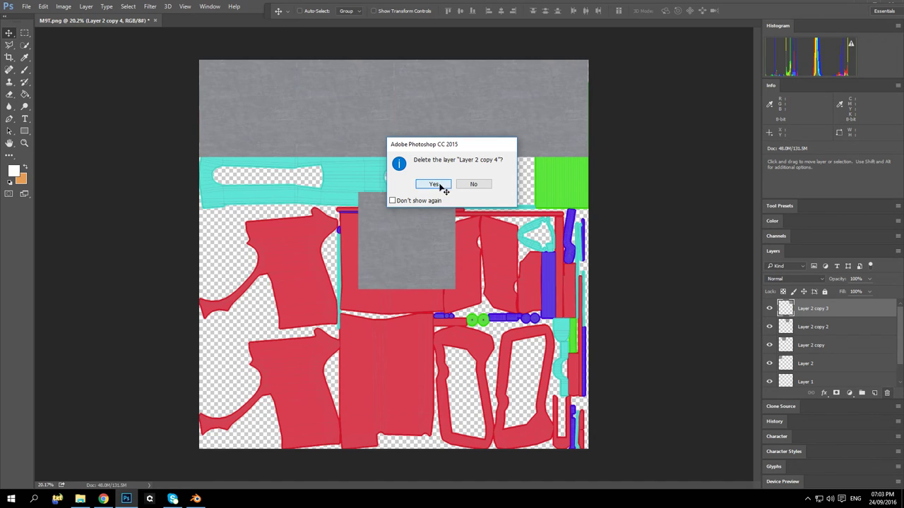
right_click(805, 311)
click(701, 342)
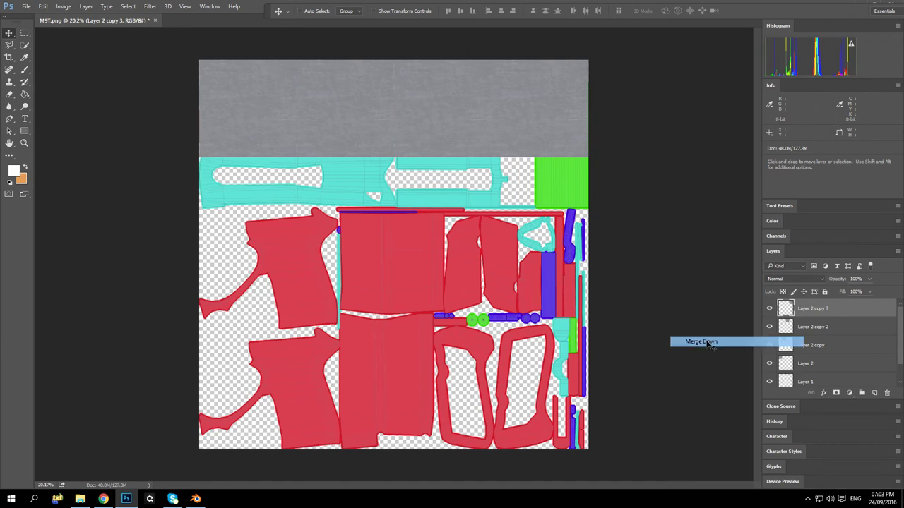
right_click(818, 308)
click(711, 342)
right_click(820, 313)
click(721, 342)
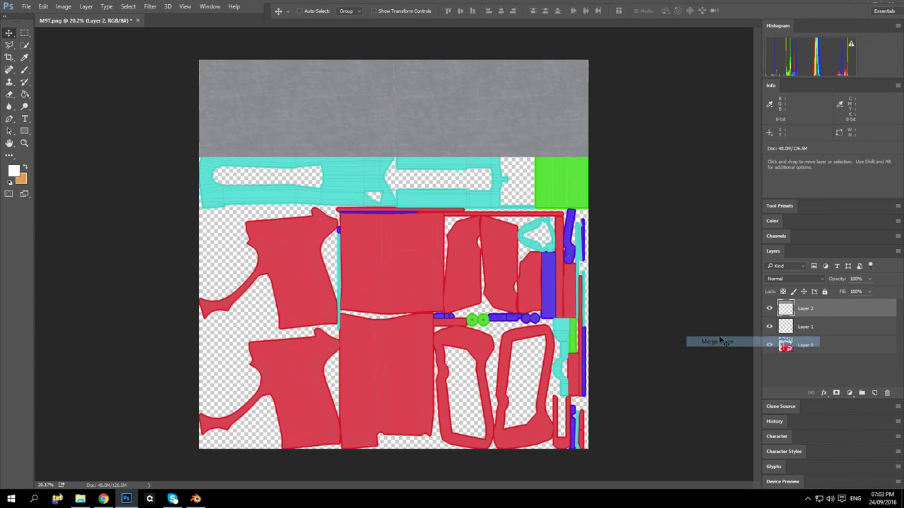
Step: Create Group 1 holding Layer 1 and Layer 0, and move it below Layer 2
right_click(821, 312)
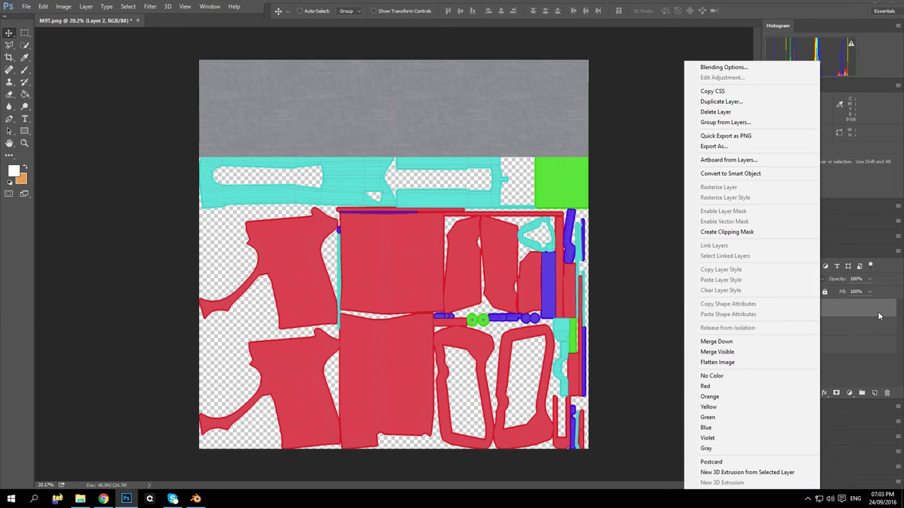
click(869, 324)
double_click(803, 327)
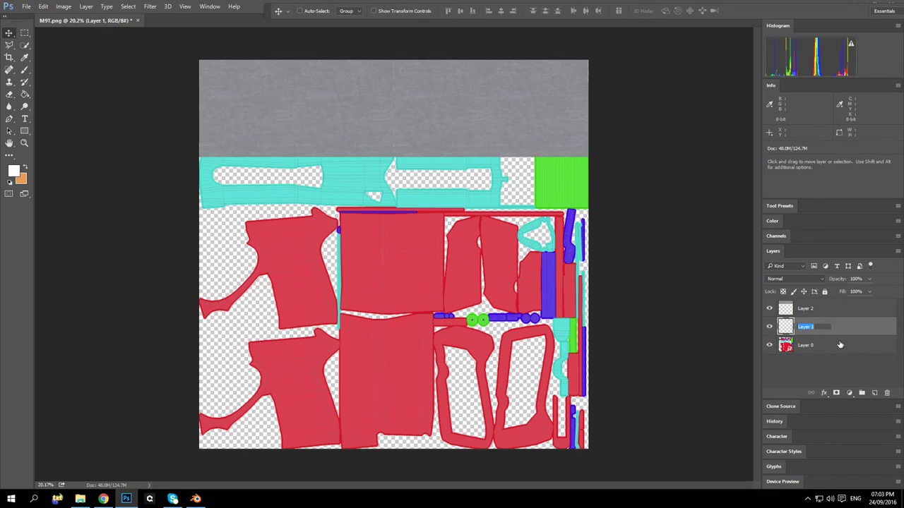
click(834, 367)
click(861, 393)
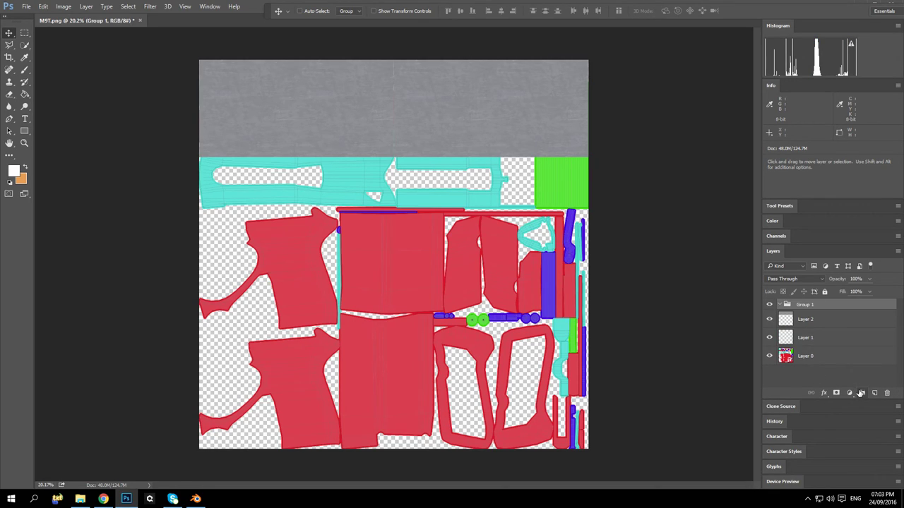
drag(812, 346, 801, 308)
drag(796, 359, 811, 308)
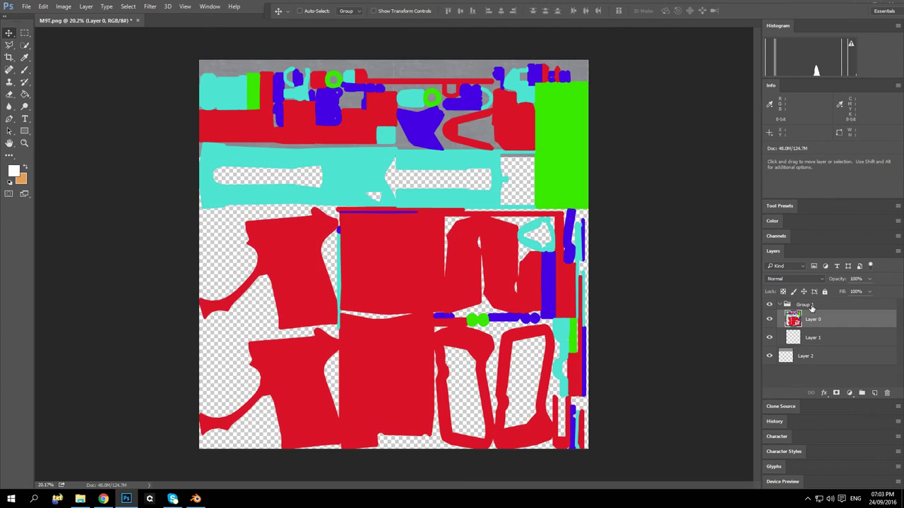
click(781, 303)
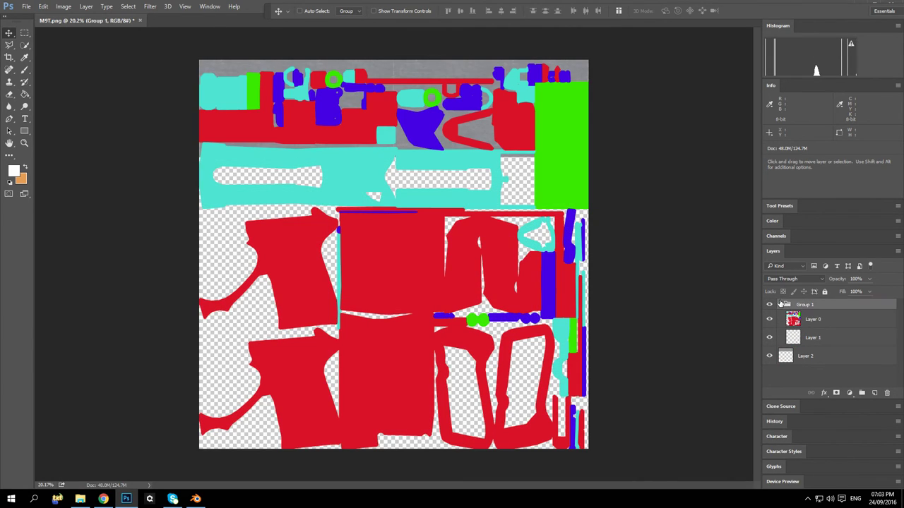
click(782, 304)
drag(805, 305, 823, 319)
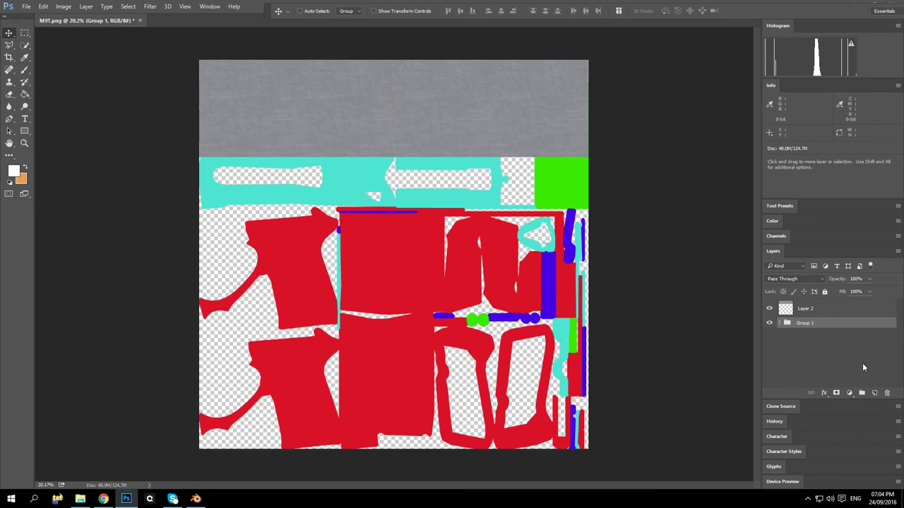
Step: Set Layer 0's opacity to 50% and move Group 1 back above Layer 2
click(780, 323)
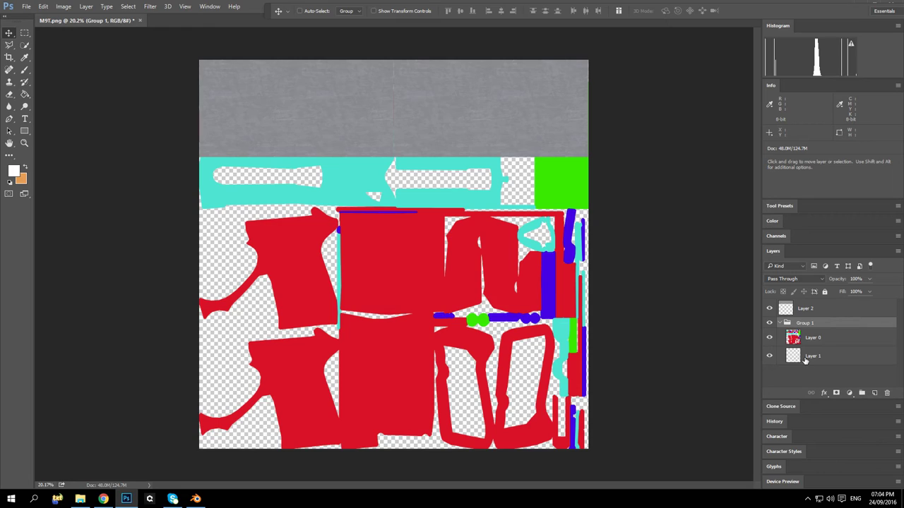
click(811, 339)
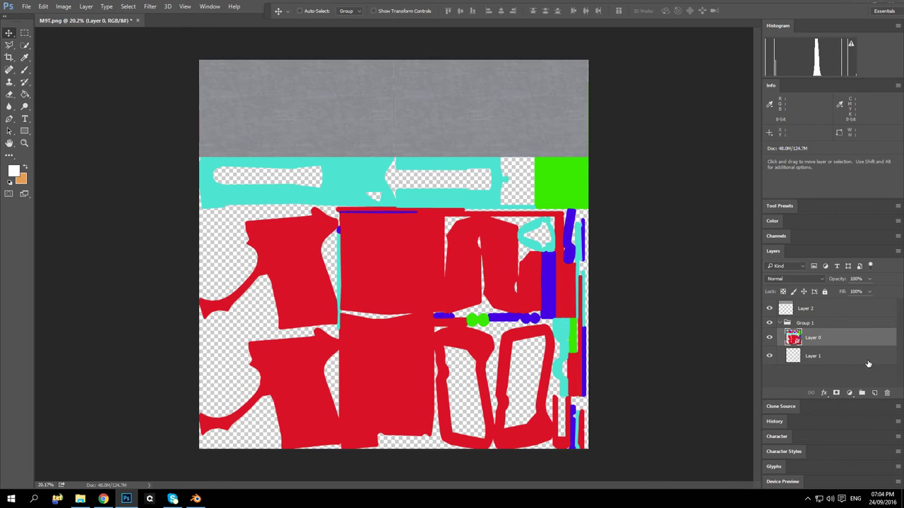
click(860, 282)
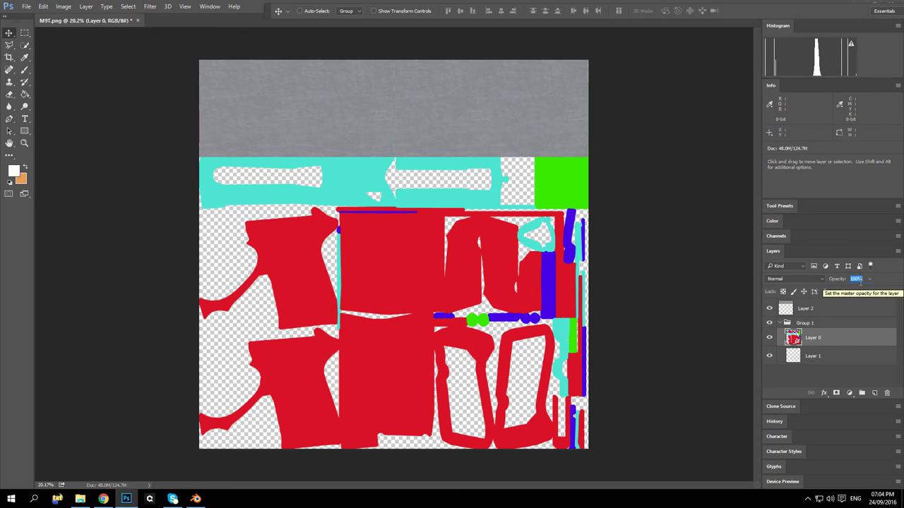
text(25)
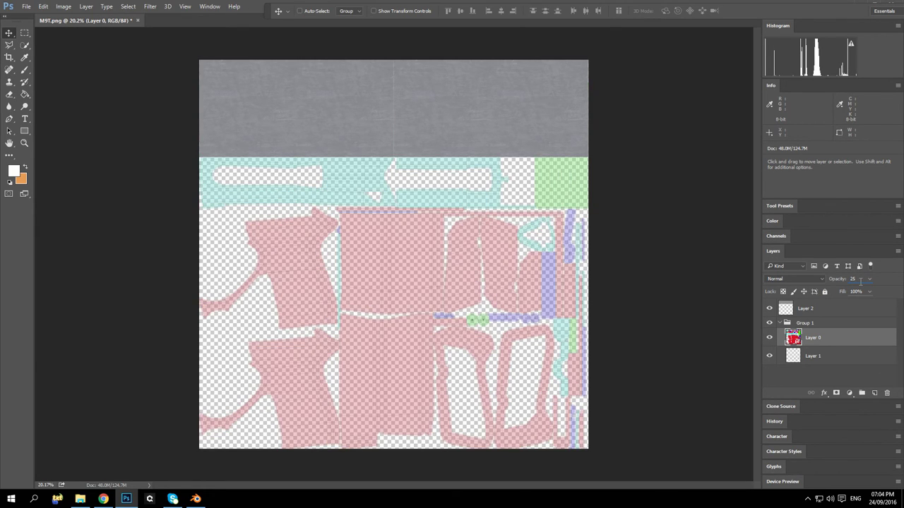
text(50)
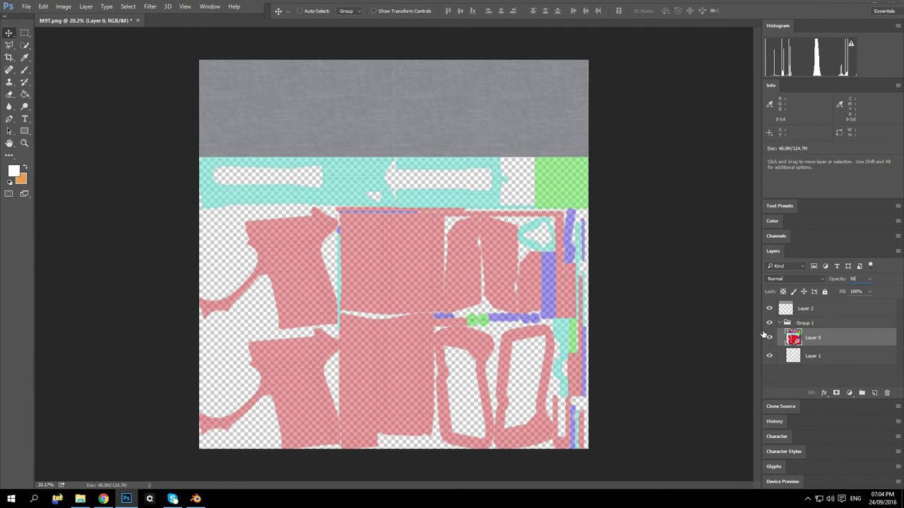
click(788, 322)
drag(808, 326, 815, 305)
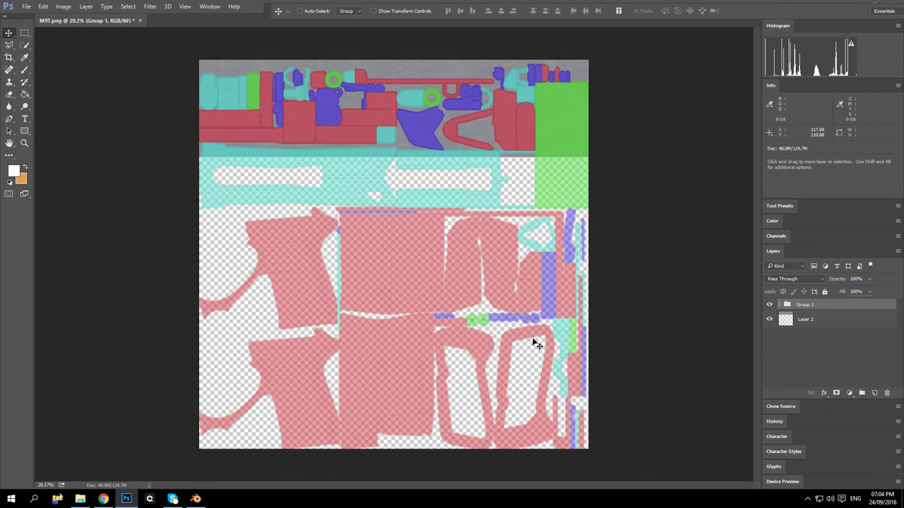
Step: Duplicate Layer 2, shift the copy down the canvas, and merge it into Layer 2
right_click(817, 318)
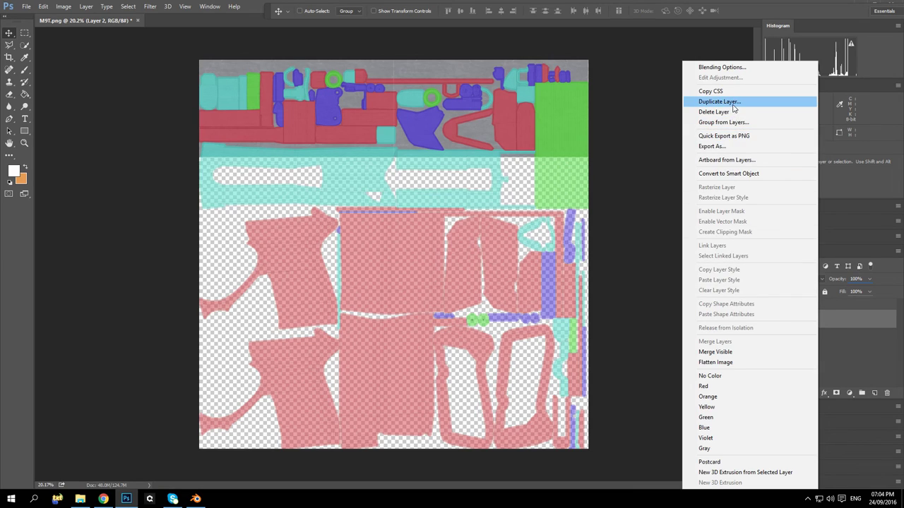
click(720, 102)
click(526, 161)
drag(347, 115, 350, 169)
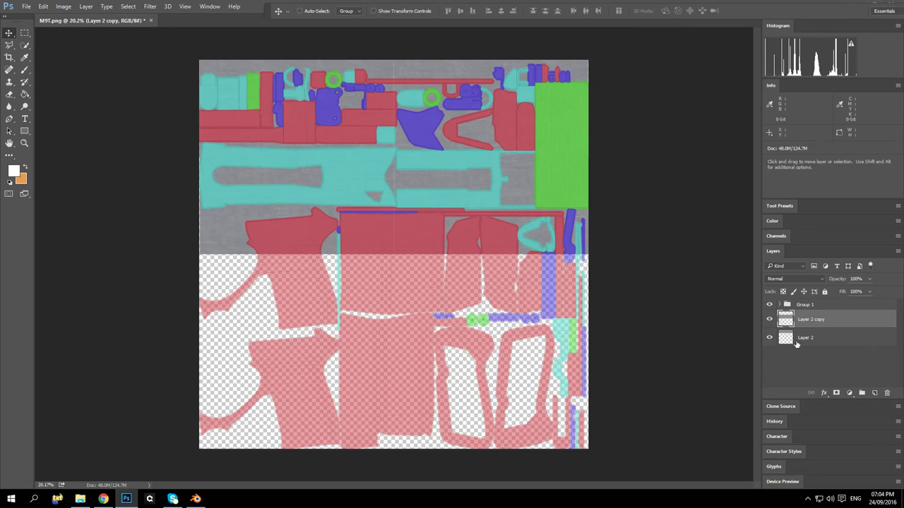
right_click(811, 322)
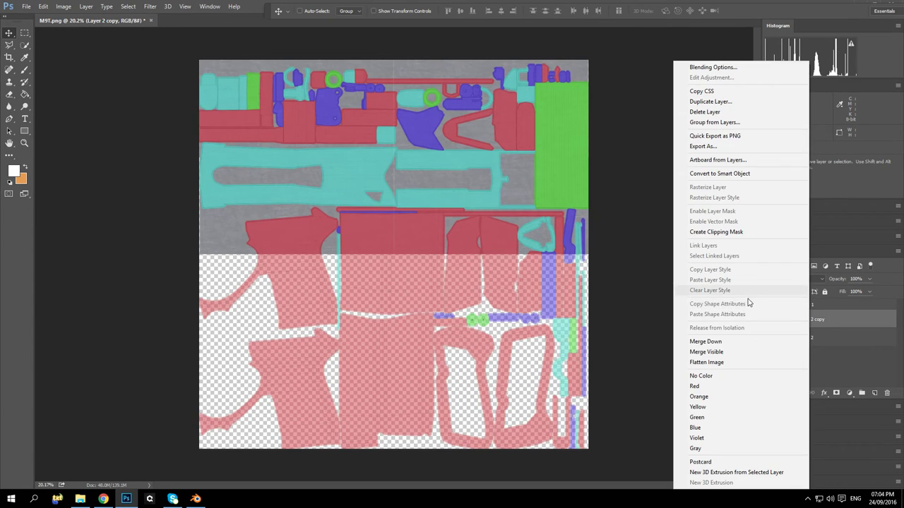
click(769, 341)
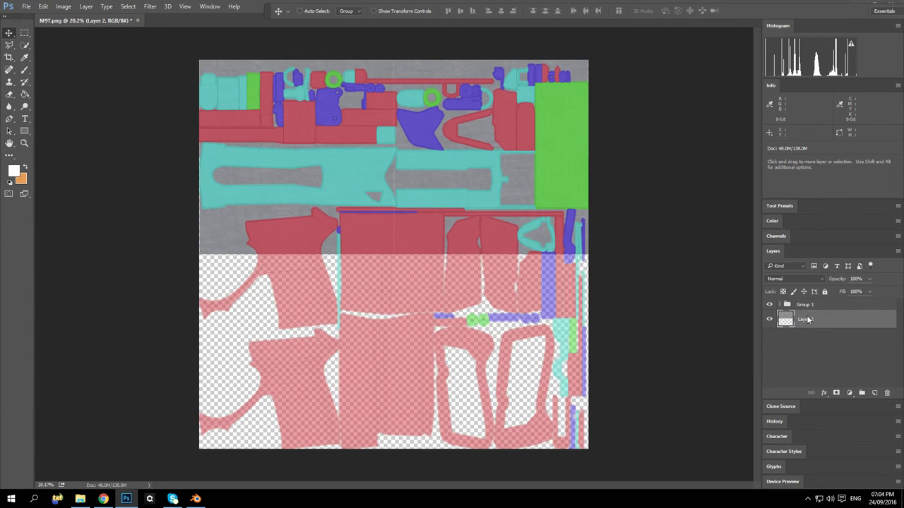
Step: Repeat with another copy over the empty lower half, merge it, and hide Group 1
right_click(808, 319)
click(709, 103)
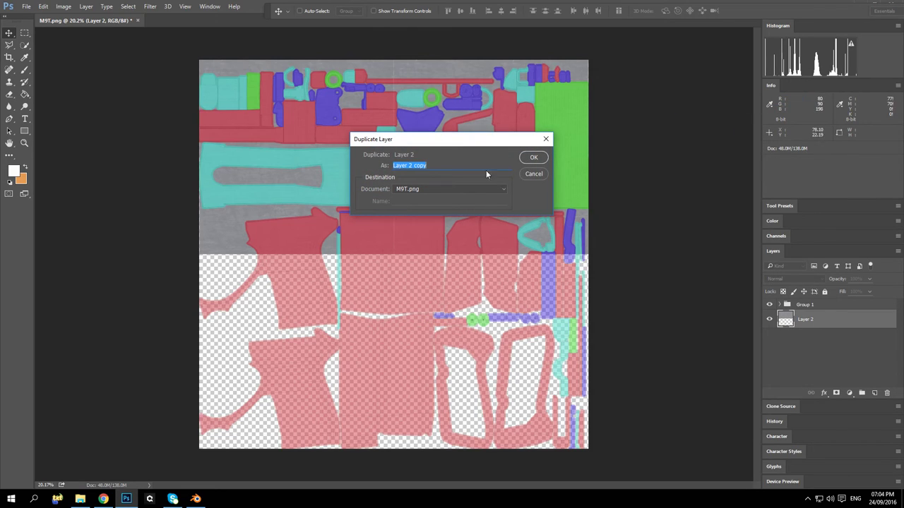
click(533, 157)
drag(392, 90, 393, 280)
right_click(815, 323)
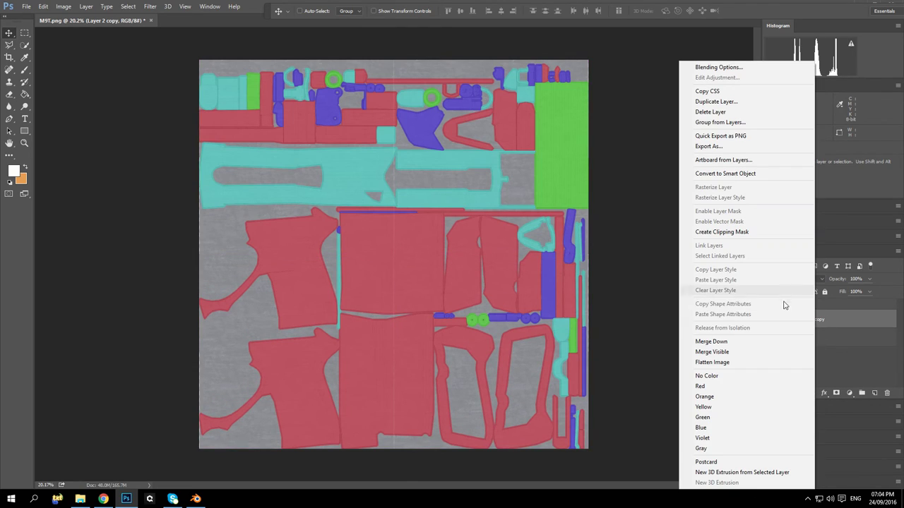
click(744, 342)
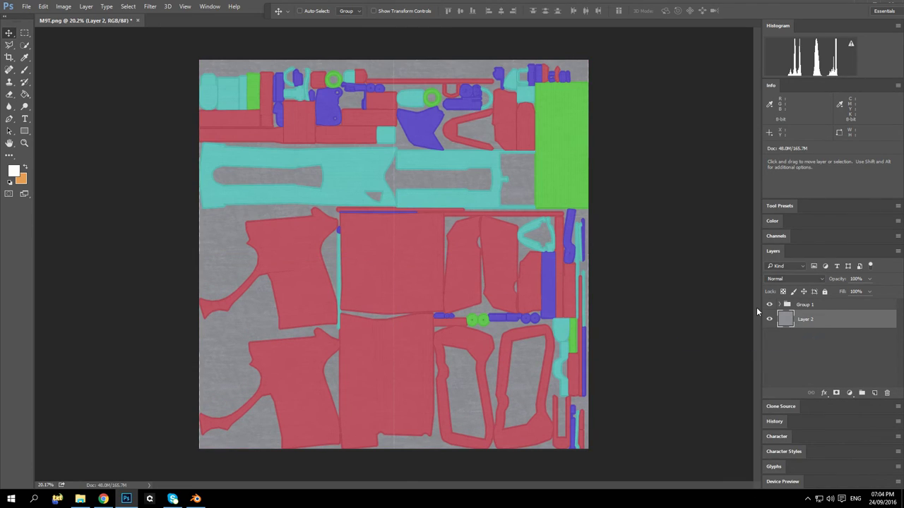
click(770, 306)
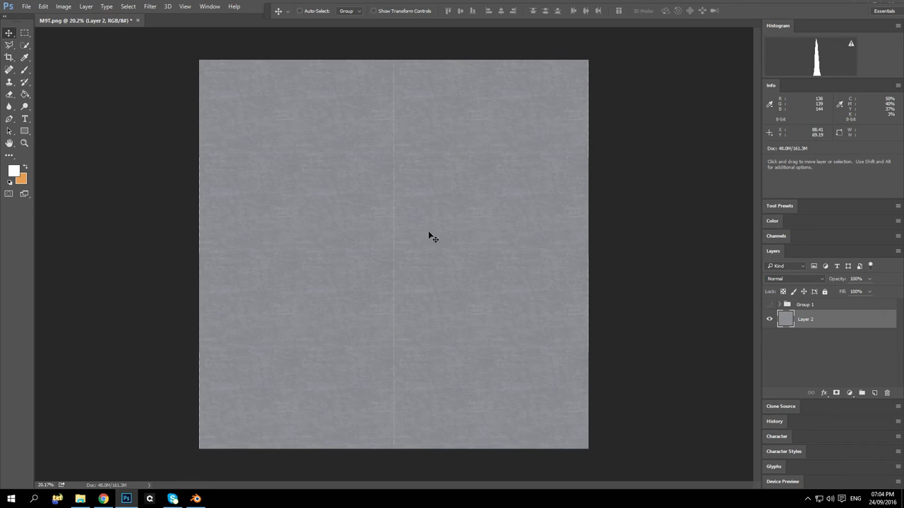
Step: Pick the Clone Stamp tool with a 200 brush size
scroll(432, 240, up, 5)
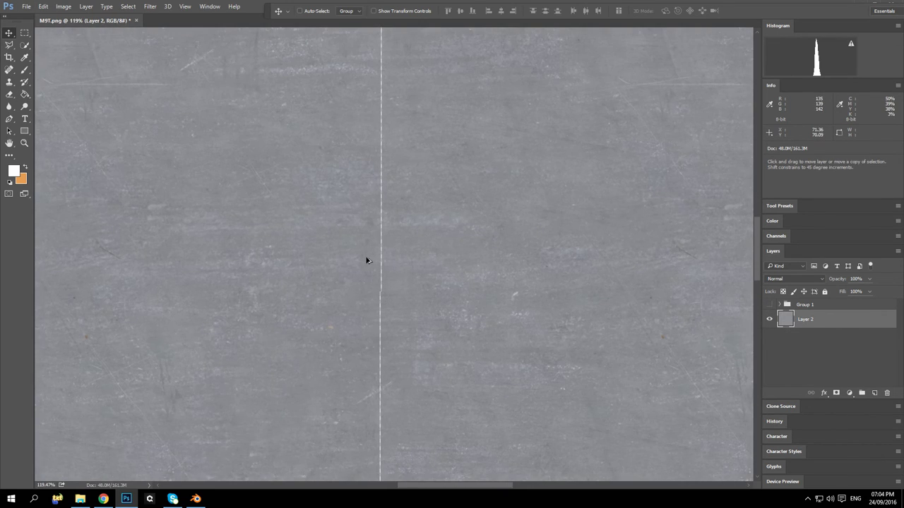
scroll(367, 261, down, 5)
scroll(350, 201, down, 1)
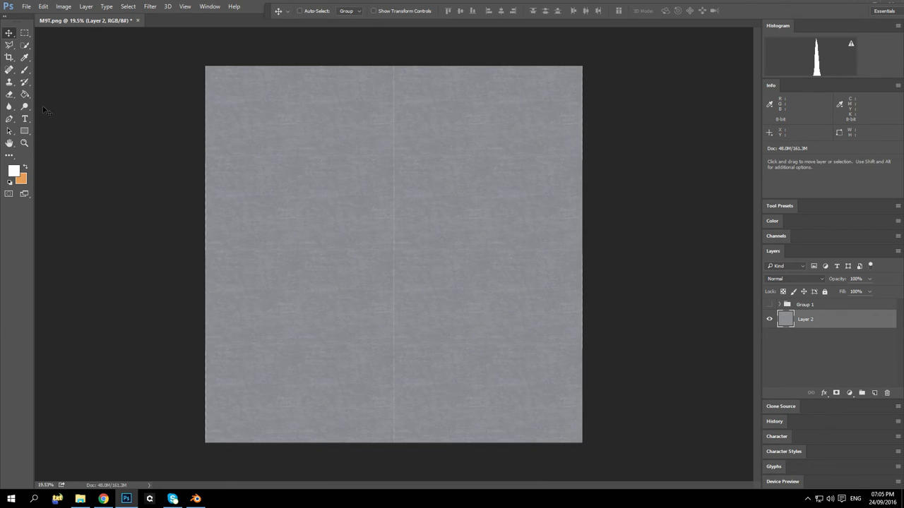
click(9, 84)
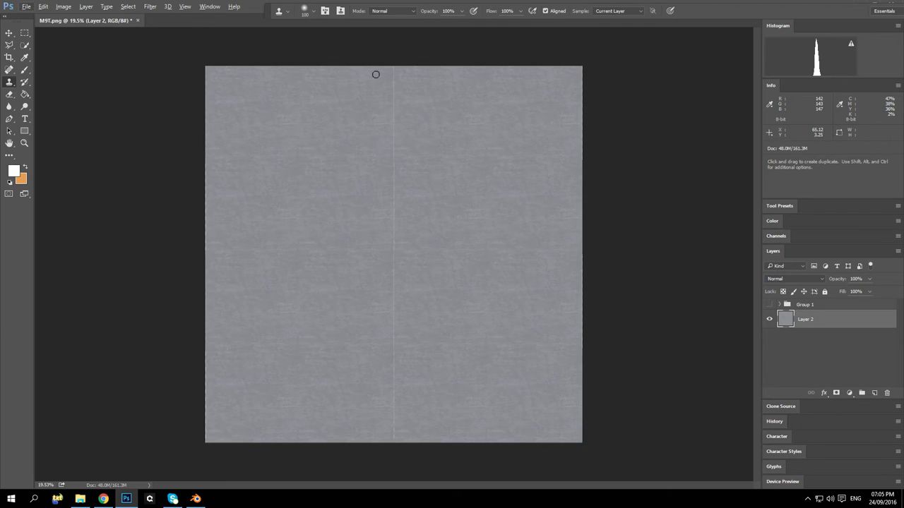
key(bracketright)
key(bracketleft)
key(bracketright)
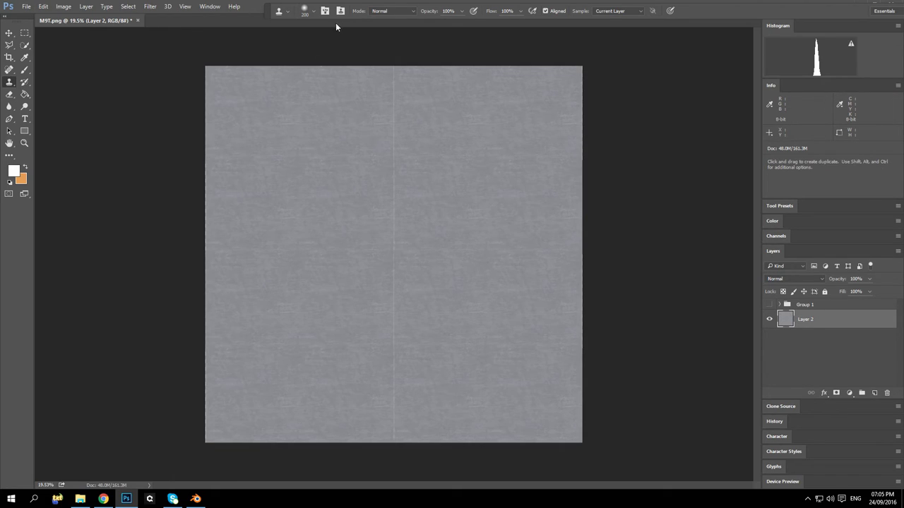
click(312, 15)
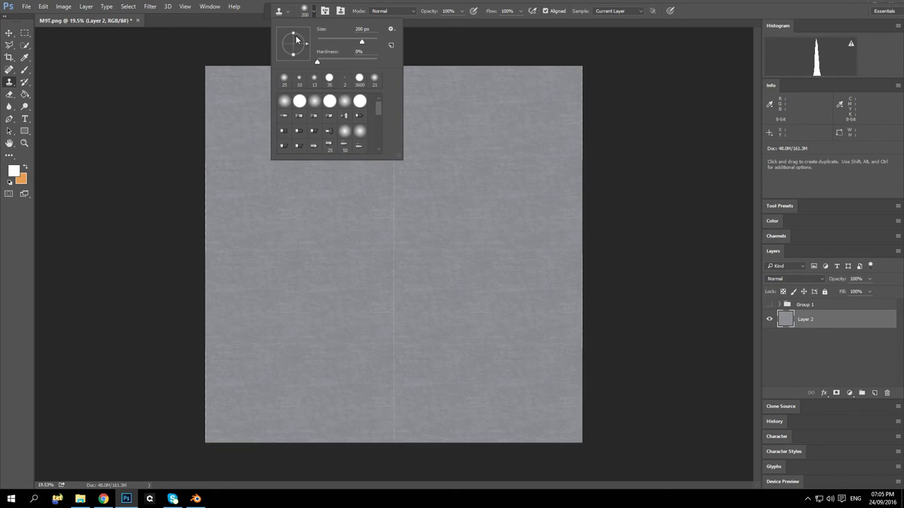
click(465, 48)
click(472, 190)
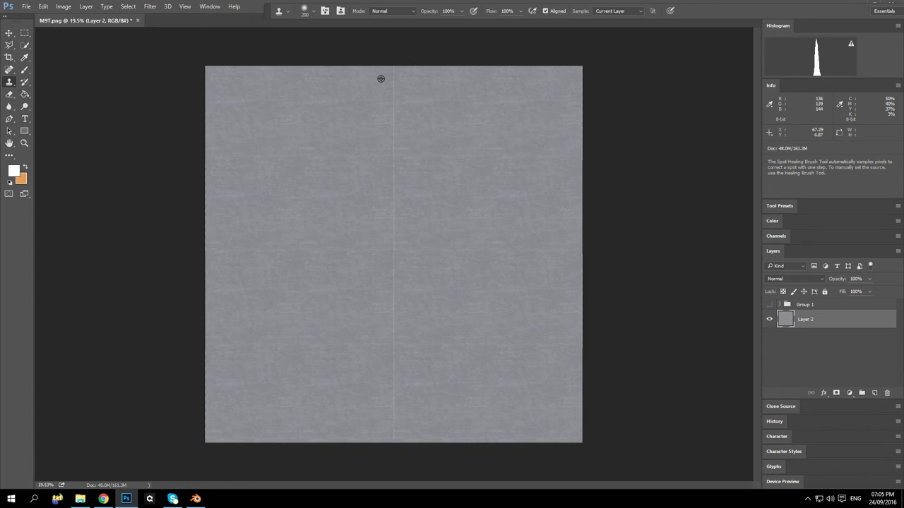
Step: Clone texture down over the vertical tile seam from top to bottom
alt+click(382, 78)
drag(393, 70, 392, 196)
key(j)
alt+click(378, 183)
mouse_move(392, 217)
mouse_down()
mouse_move(392, 442)
mouse_move(394, 382)
mouse_up()
Step: Briefly show Group 1 to check the UV layout, hide it, and select the Move tool
scroll(398, 220, up, 3)
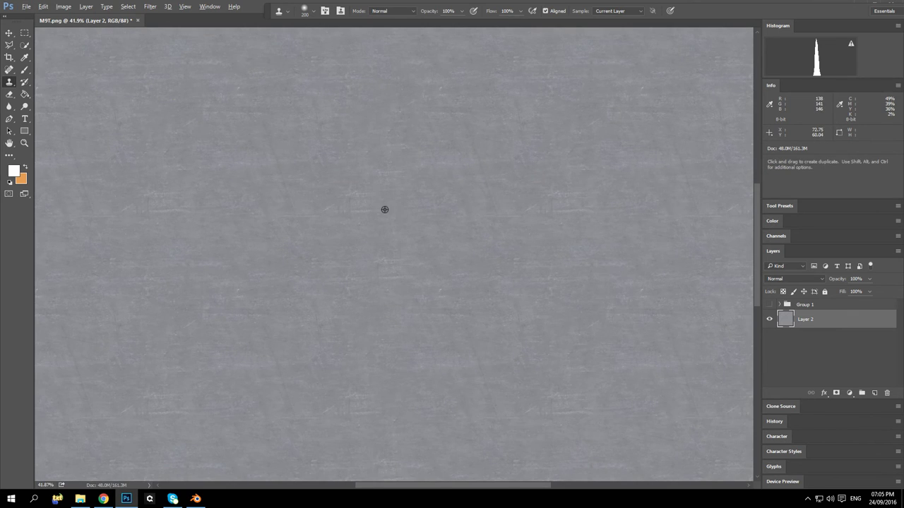
scroll(390, 222, down, 4)
scroll(390, 222, up, 3)
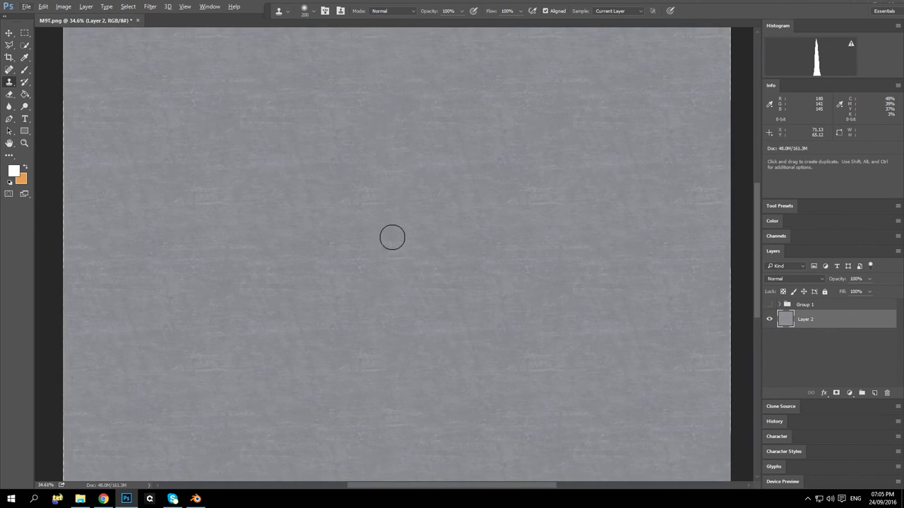
click(769, 307)
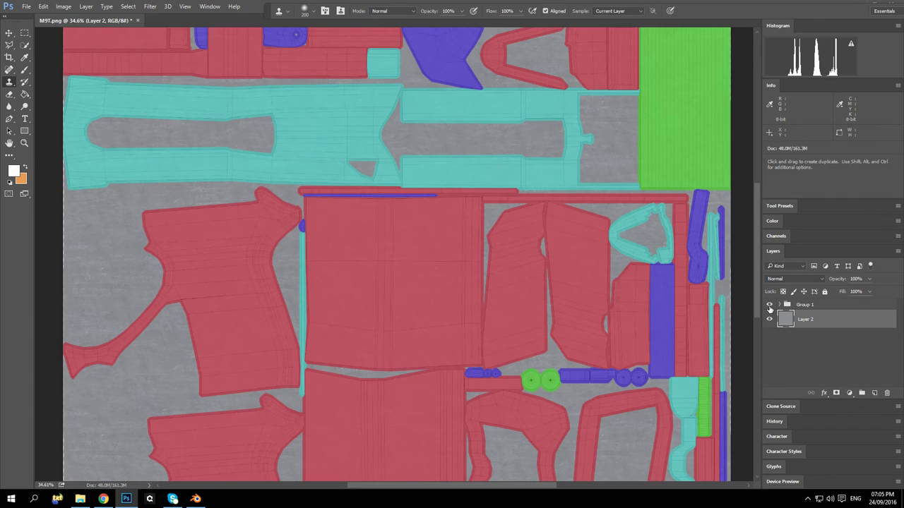
click(770, 306)
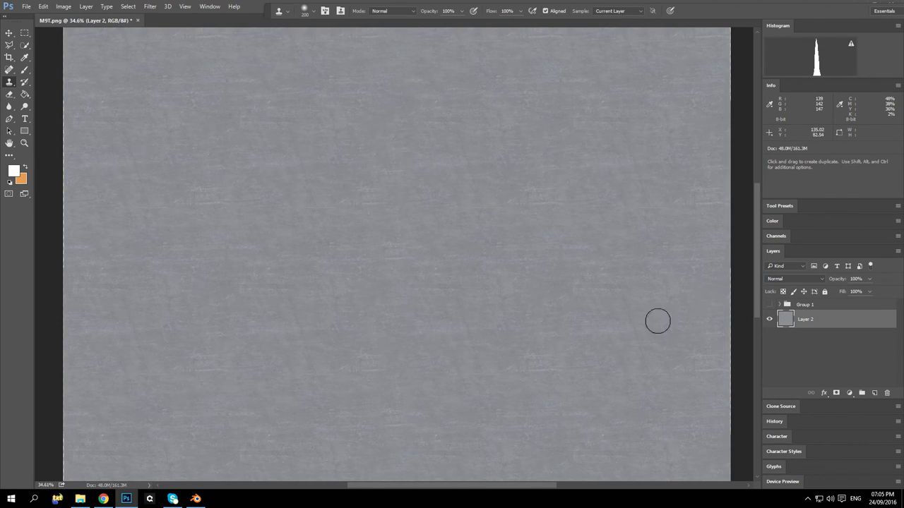
click(9, 33)
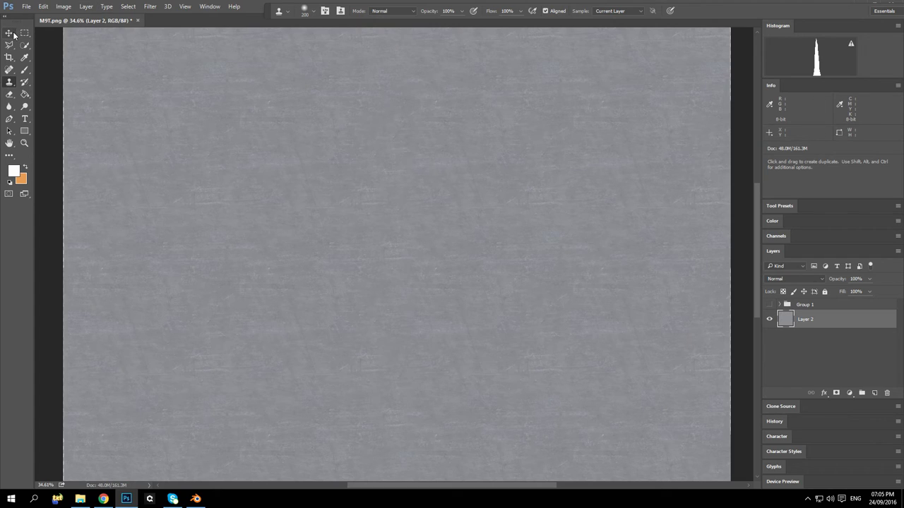
Step: Duplicate the texture layer Layer 2 to create Layer 2 copy
right_click(823, 327)
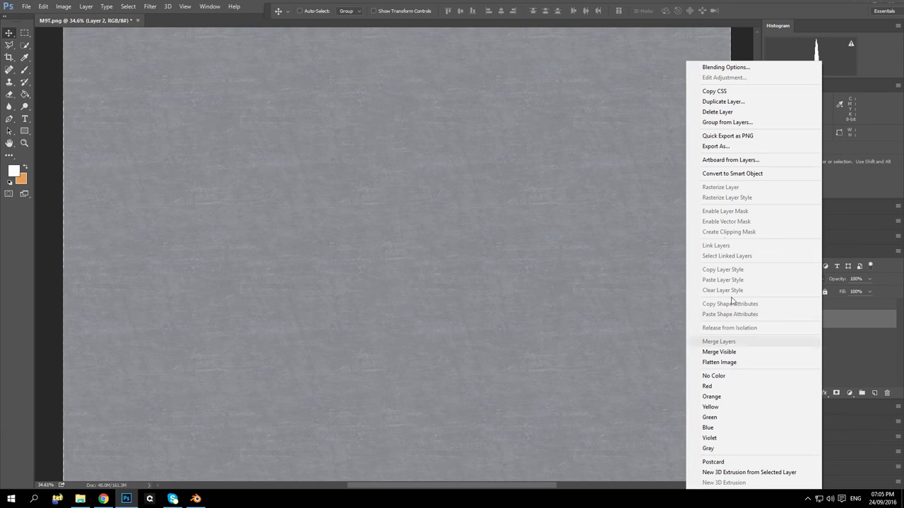
click(777, 101)
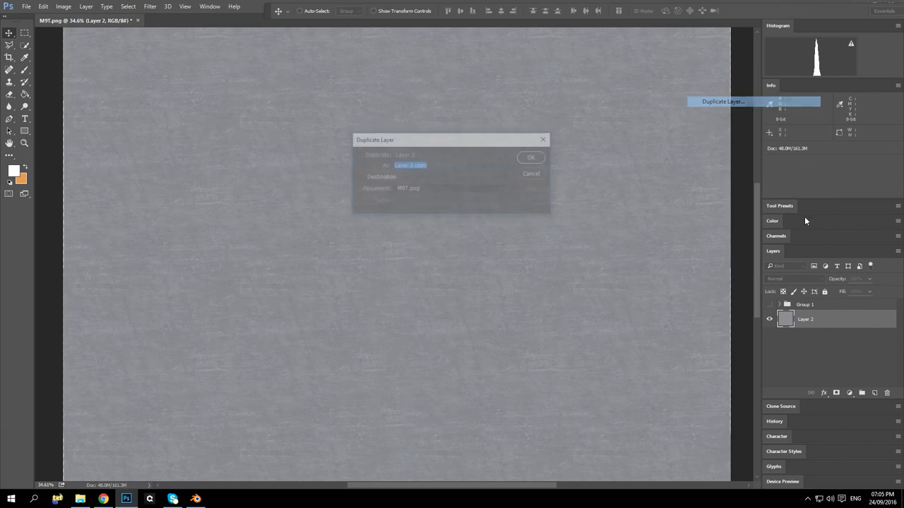
click(534, 157)
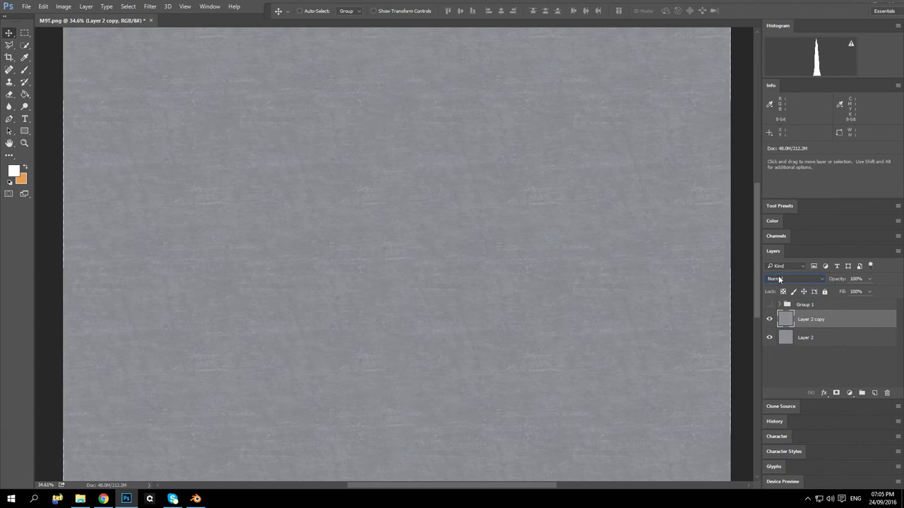
Step: Set Layer 2 copy's blend mode to Subtract
key(Down)
key(Down)
key(Down)
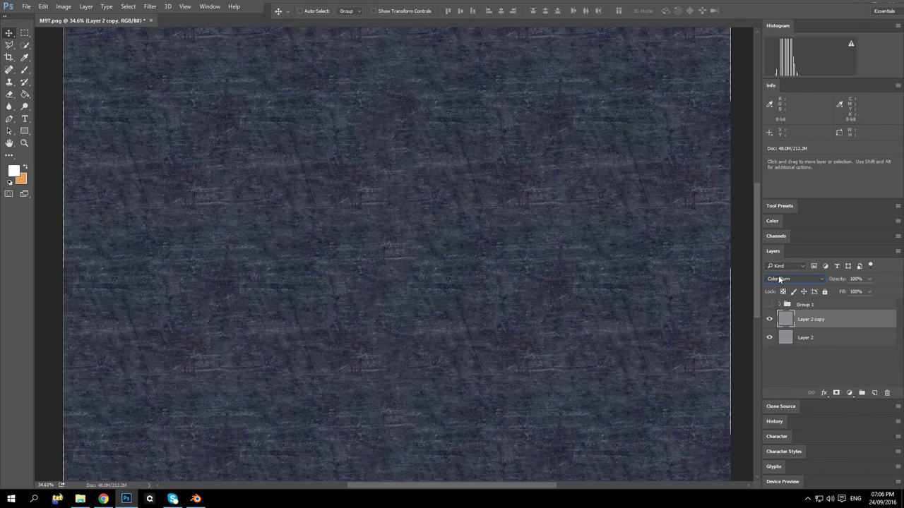
key(Down)
key(Down)
key(Down)
key(Down)
key(Down)
key(Down)
key(Down)
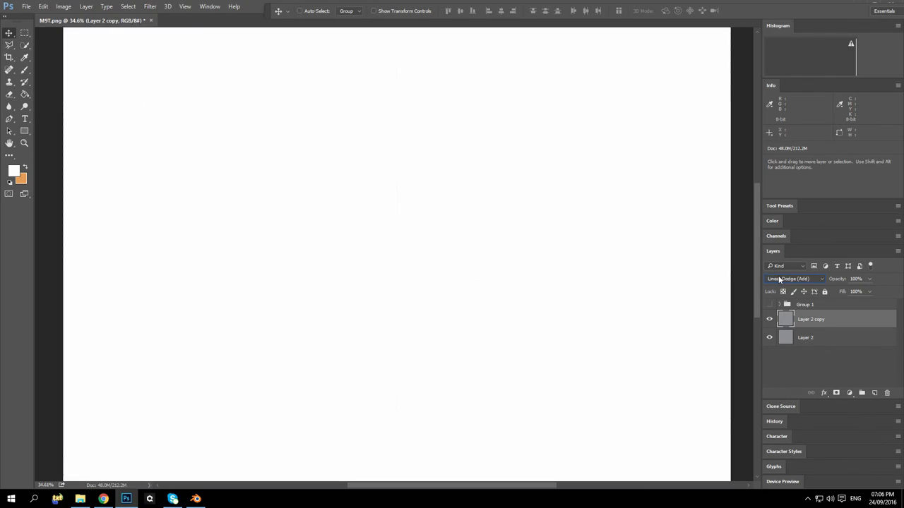
key(Down)
key(Down)
key(Down)
key(Down)
key(Down)
key(Down)
key(Down)
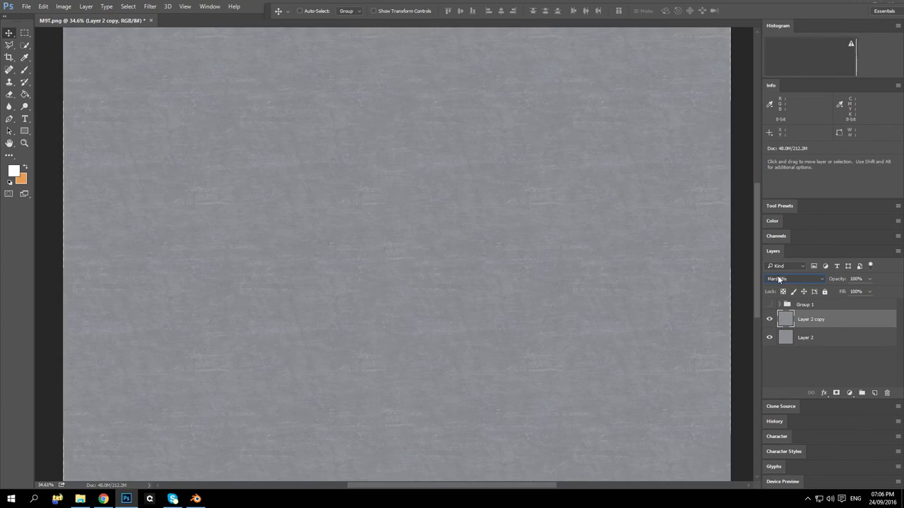
key(Down)
key(Down)
key(Down)
key(Down)
key(Up)
key(Up)
key(Up)
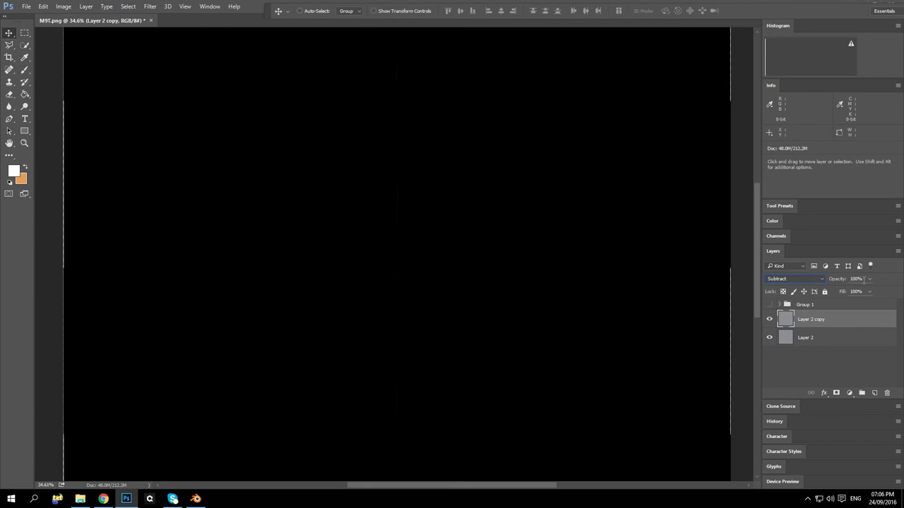
Step: Change the copy's opacity and drag it right to offset the scratches pattern
click(860, 279)
text(5)
key(Return)
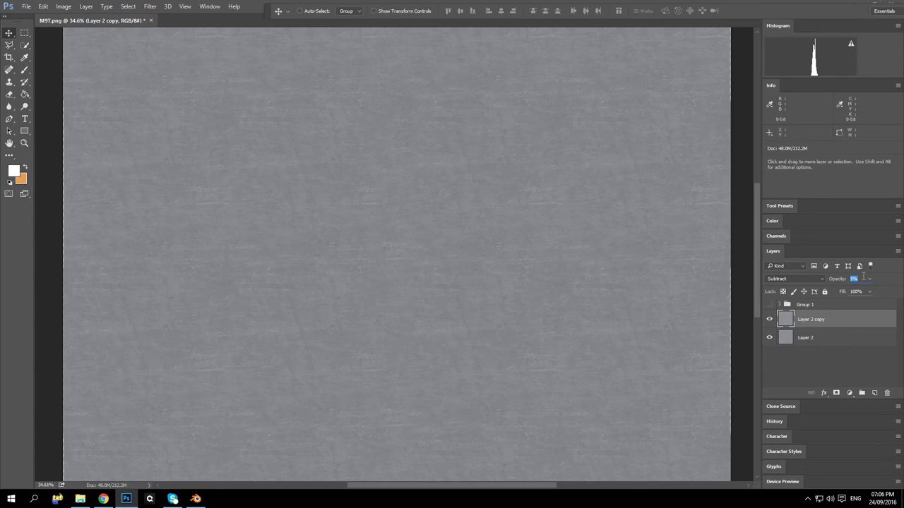
text(25)
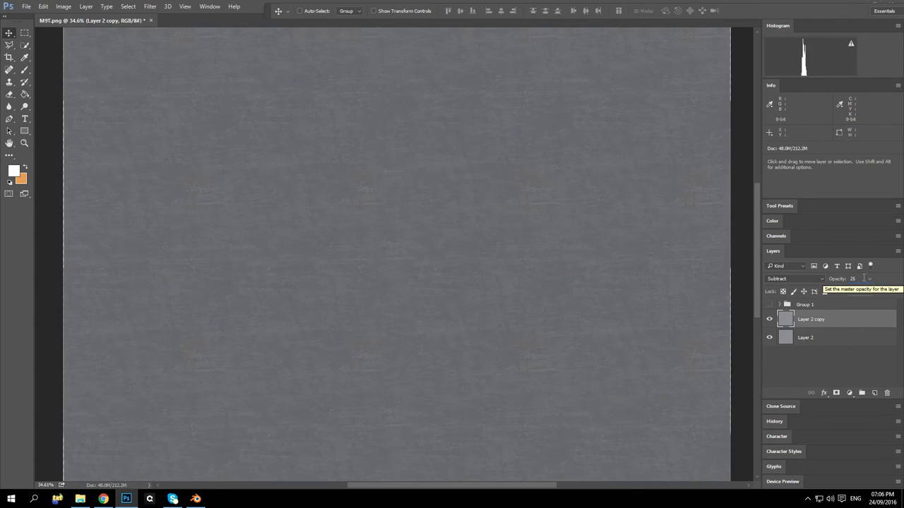
text(50)
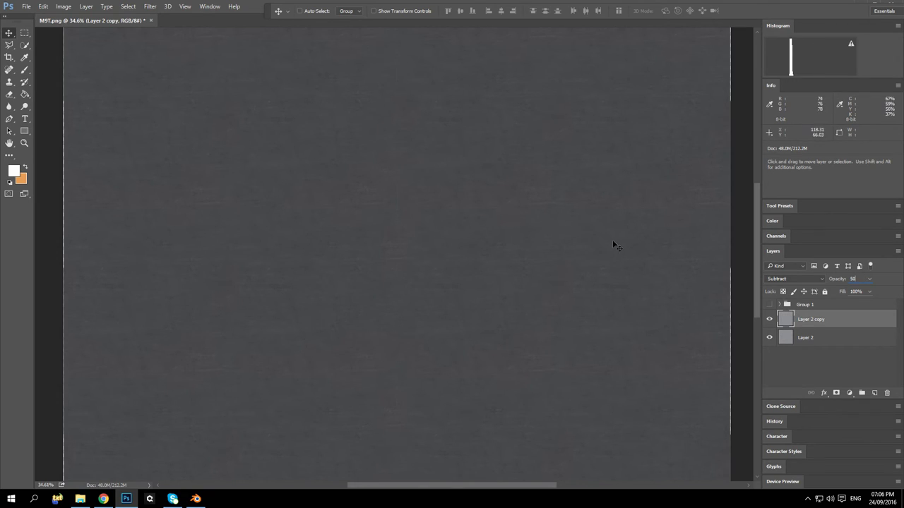
key(alt)
key(alt)
key(ctrl)
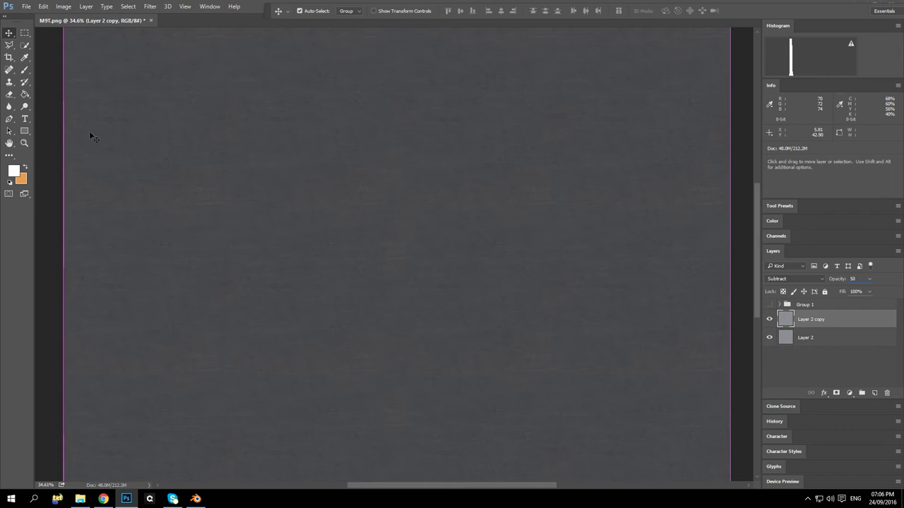
drag(56, 67, 105, 76)
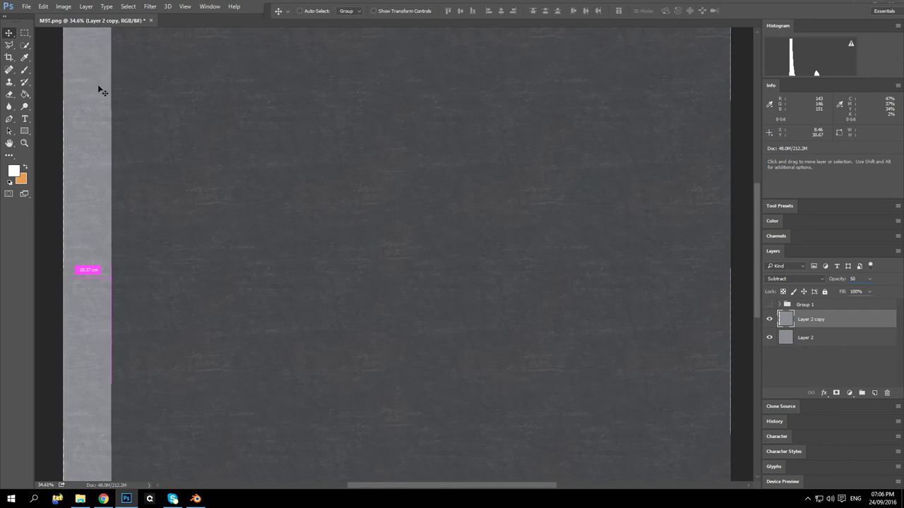
key(2)
key(5)
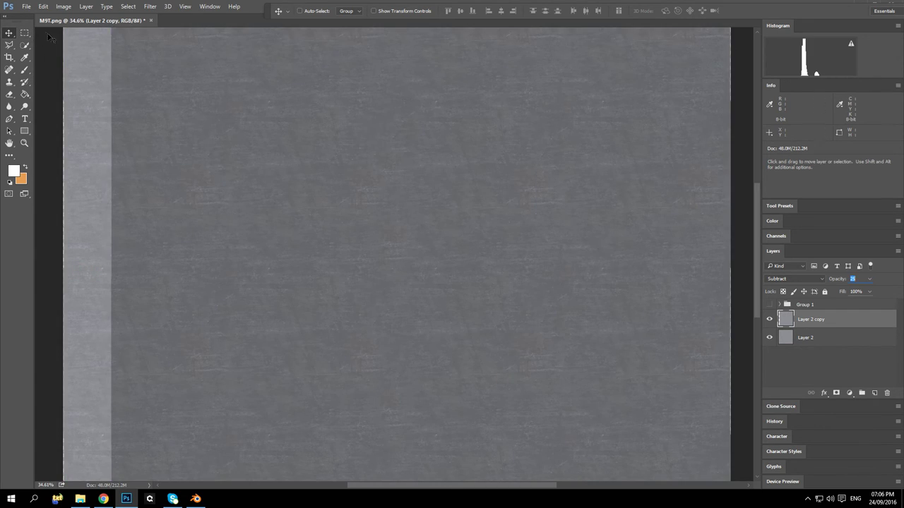
Step: Step backward to undo the opacity change and move the copy back left over the strip
click(43, 6)
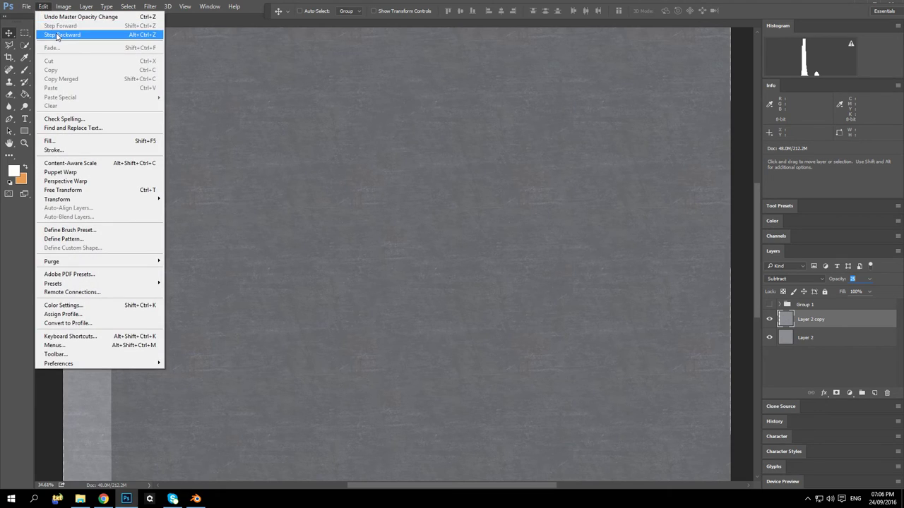
click(57, 35)
drag(193, 82, 146, 82)
click(25, 32)
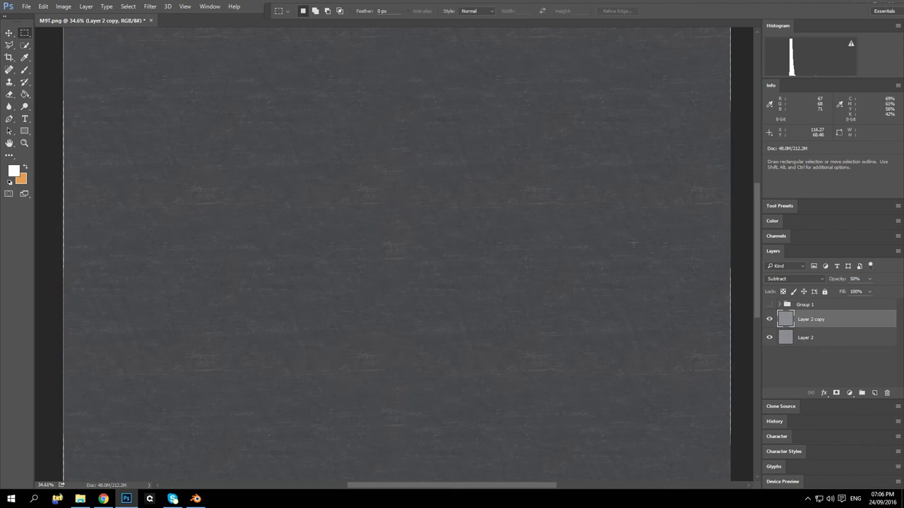
Step: Realign Layer 2 copy to the right so the top strip disappears
click(834, 338)
scroll(734, 318, down, 3)
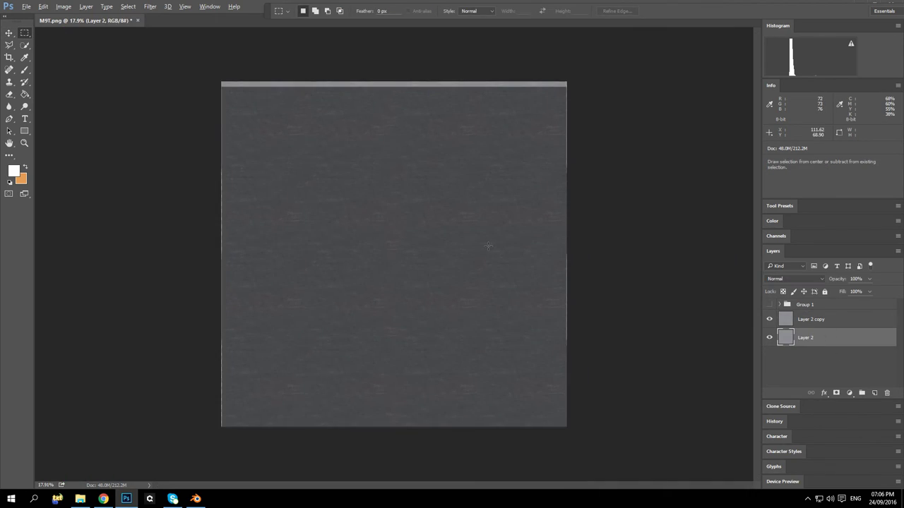
click(818, 324)
click(10, 33)
drag(303, 151, 348, 151)
scroll(481, 278, up, 1)
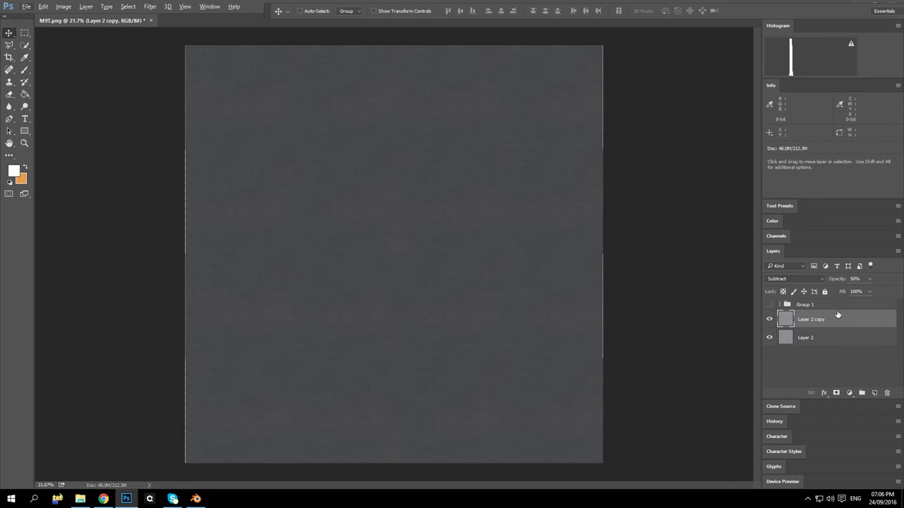
Step: Merge Layer 2 copy down into Layer 2 and make Group 1's coloured islands visible
right_click(821, 327)
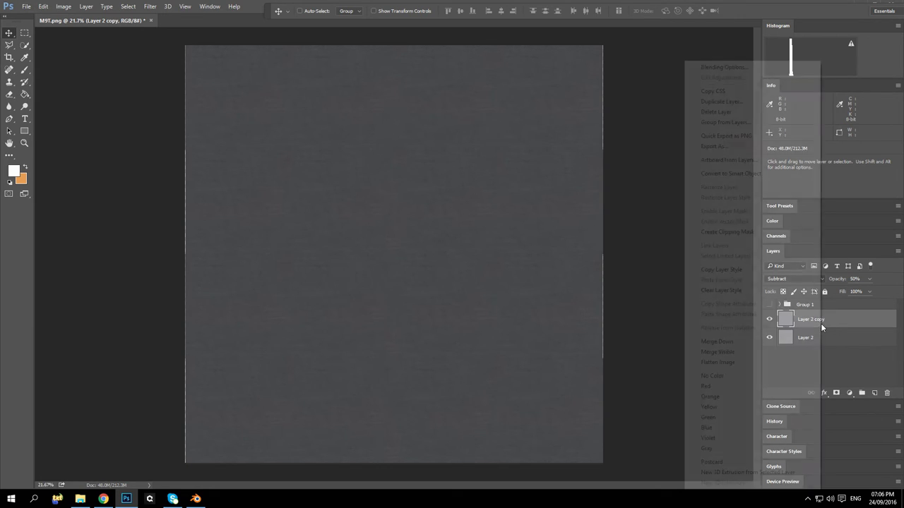
click(756, 340)
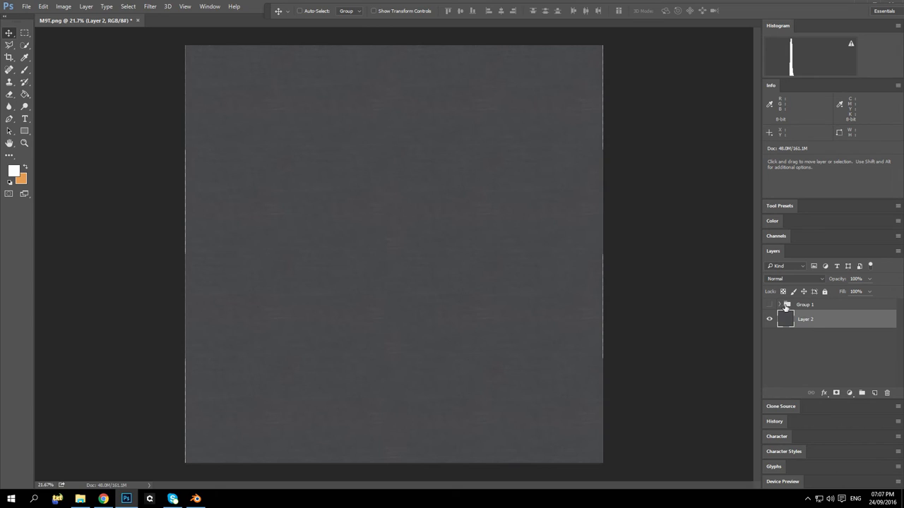
click(770, 304)
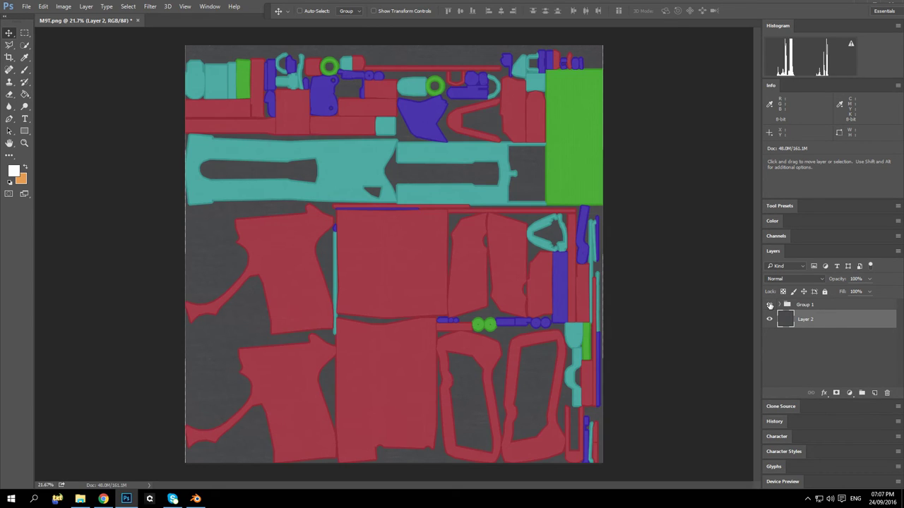
Step: Duplicate Layer 2 twice, creating Layer 2 copy and Layer 2 copy 2
right_click(834, 319)
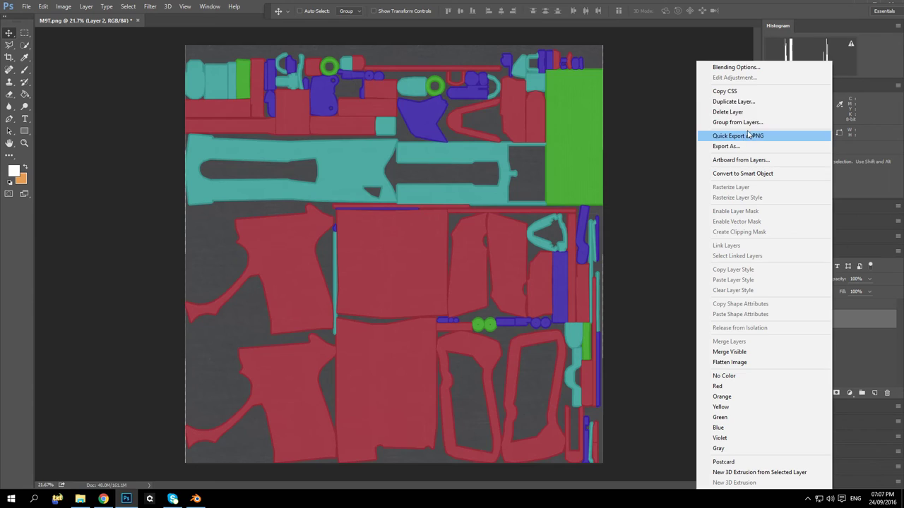
click(756, 101)
click(534, 157)
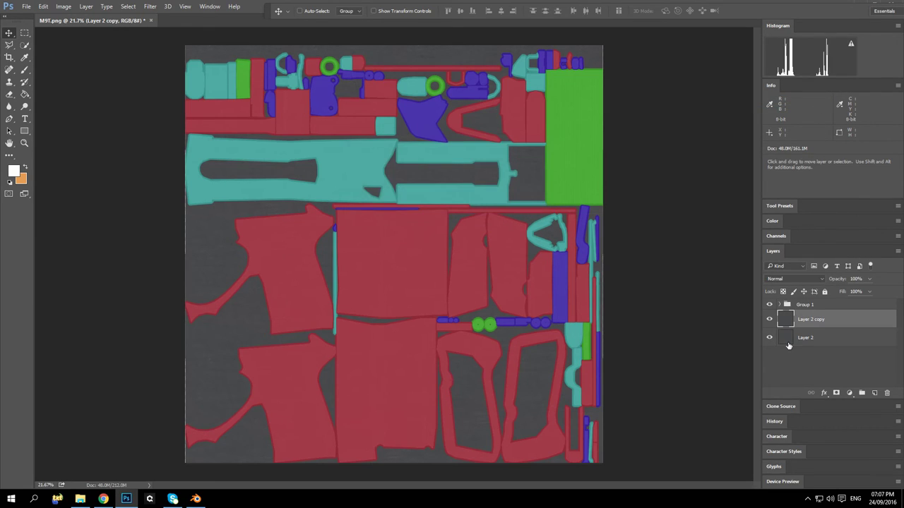
right_click(815, 320)
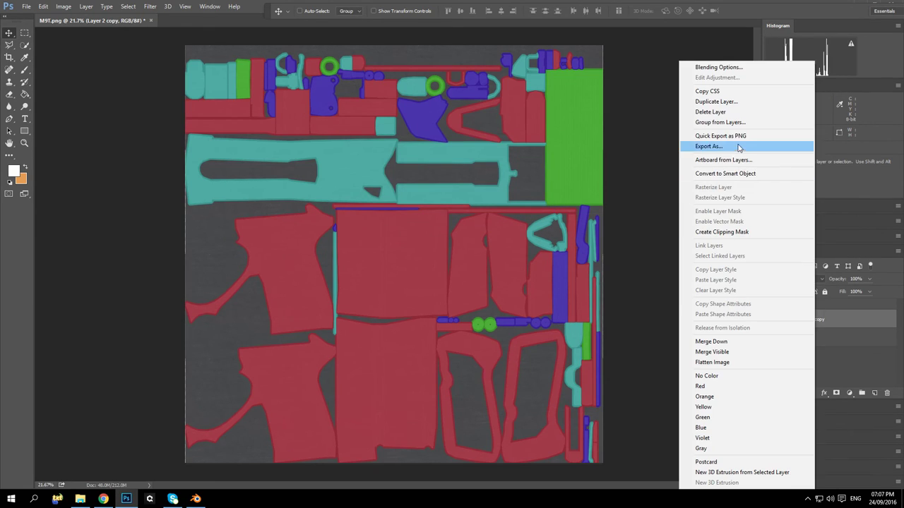
click(744, 101)
key(Return)
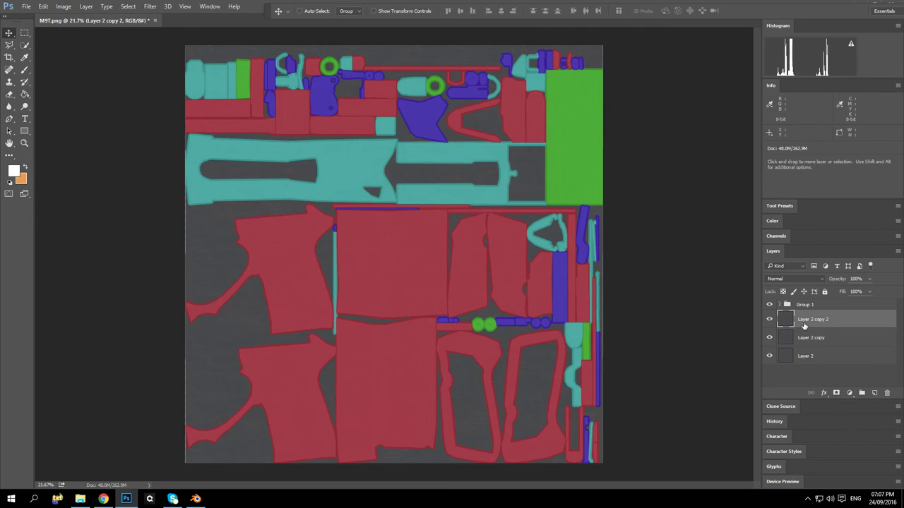
Step: Create Layer 2 copy 3, then expand Group 1 and select Layer 0
right_click(811, 319)
click(707, 101)
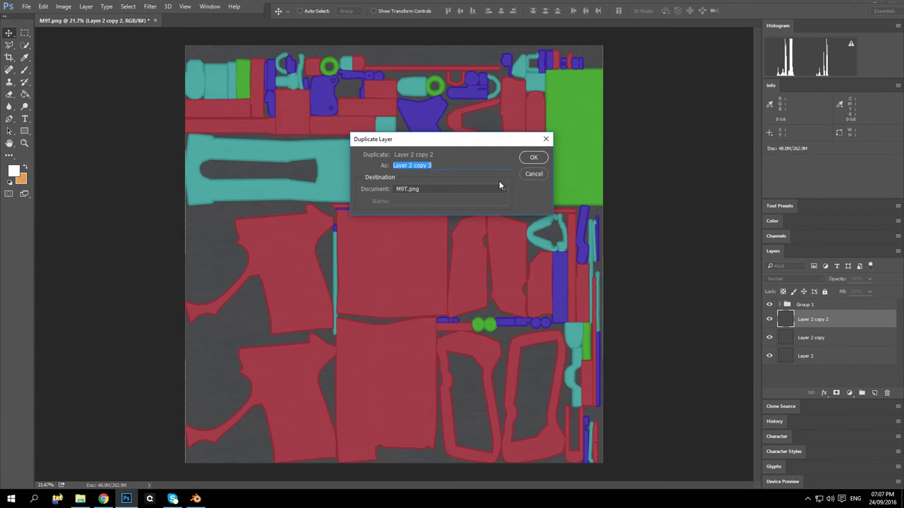
click(534, 156)
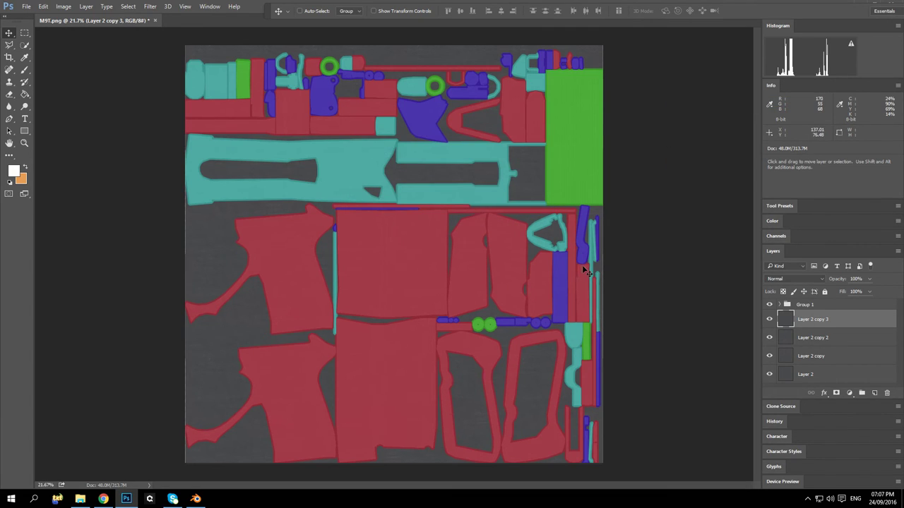
click(781, 305)
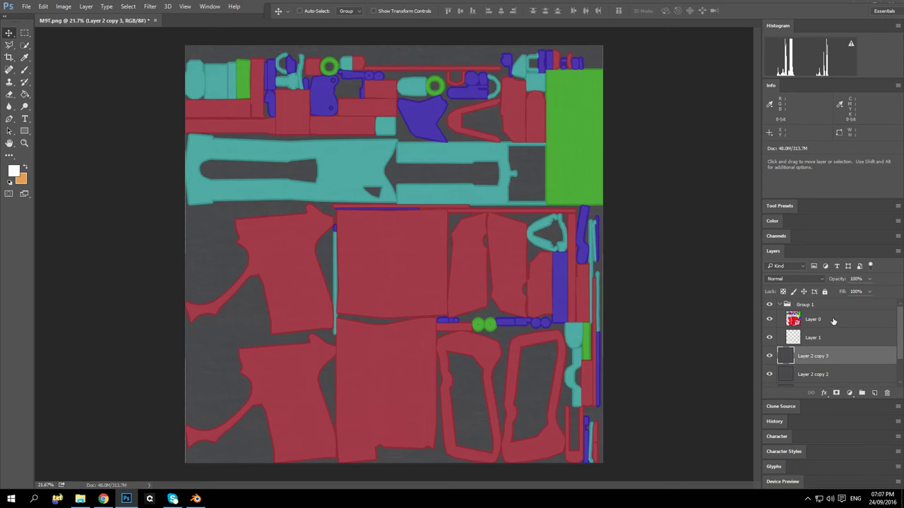
click(805, 327)
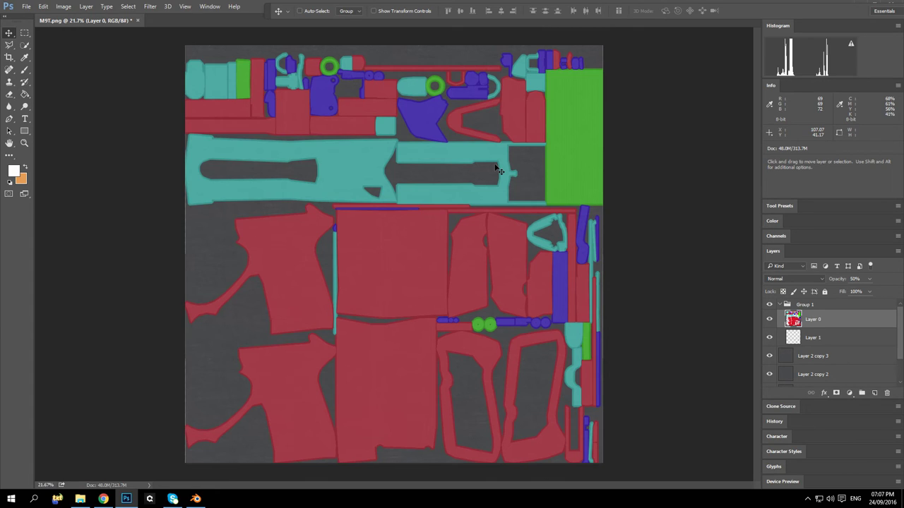
Step: Select the red islands with Color Range by sampling their colour
click(129, 6)
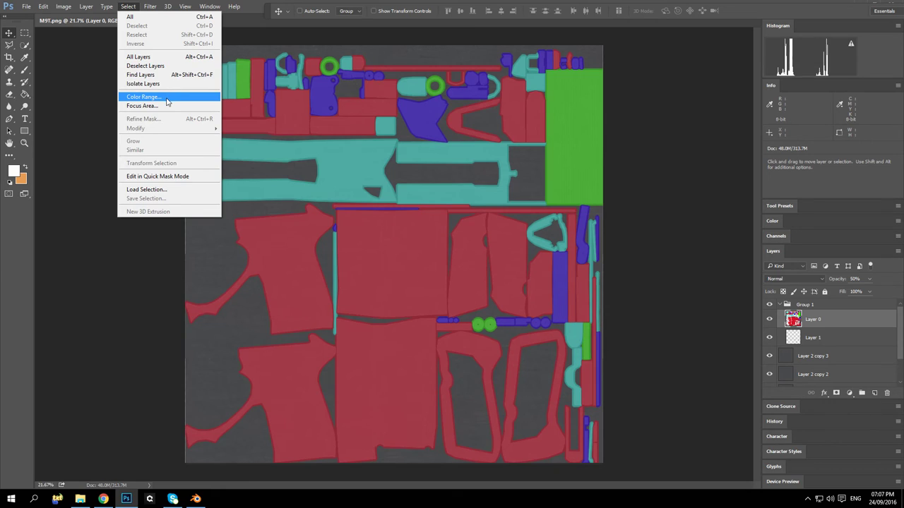
click(167, 99)
drag(283, 92, 150, 66)
click(285, 242)
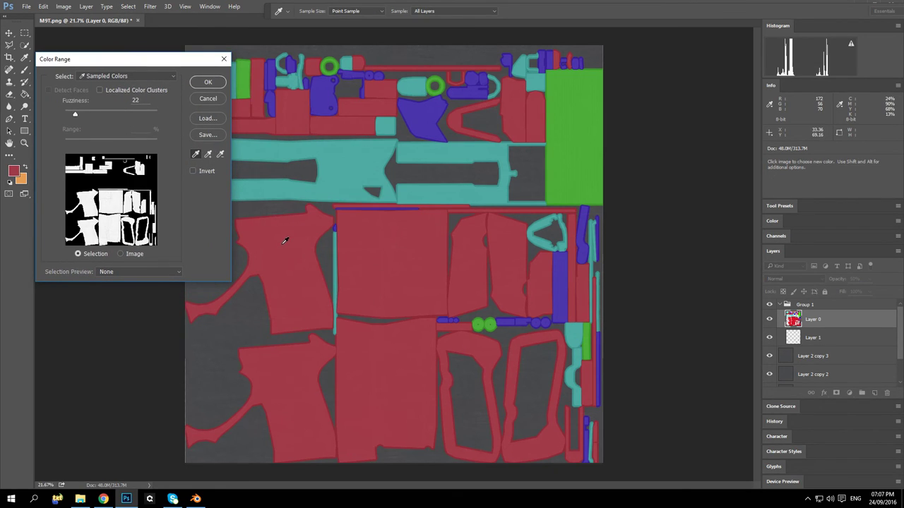
click(209, 83)
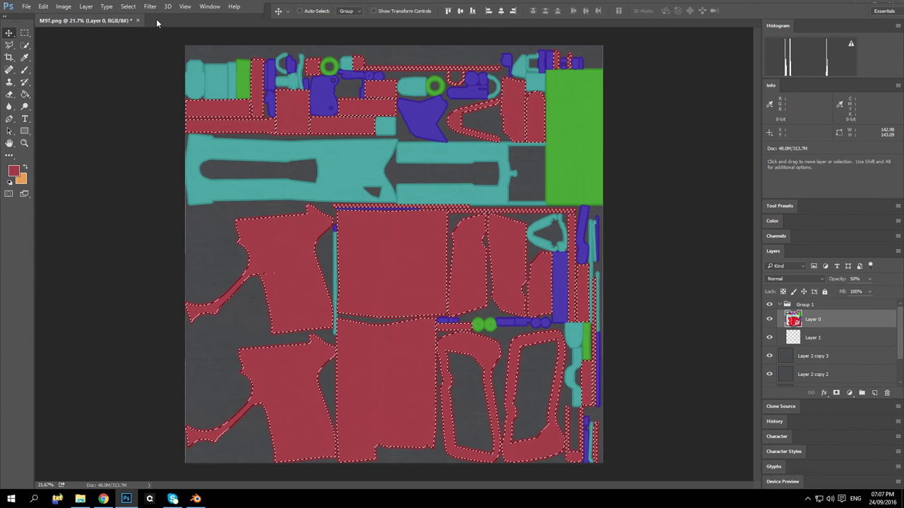
Step: Invert the selection so everything except the red areas is selected
click(128, 7)
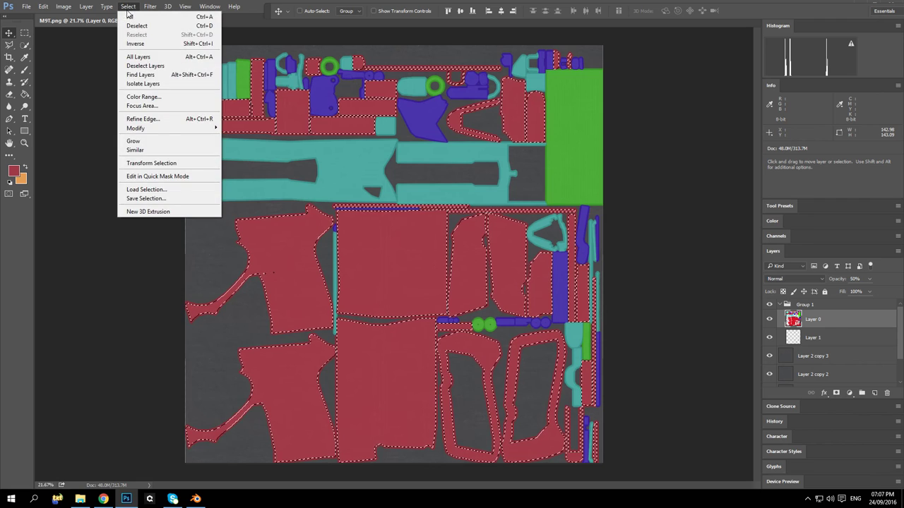
click(149, 45)
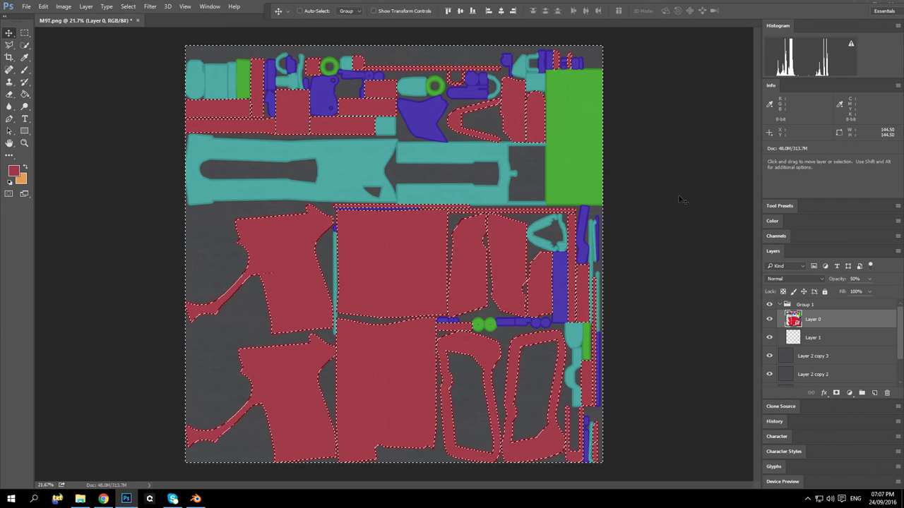
scroll(794, 340, down, 2)
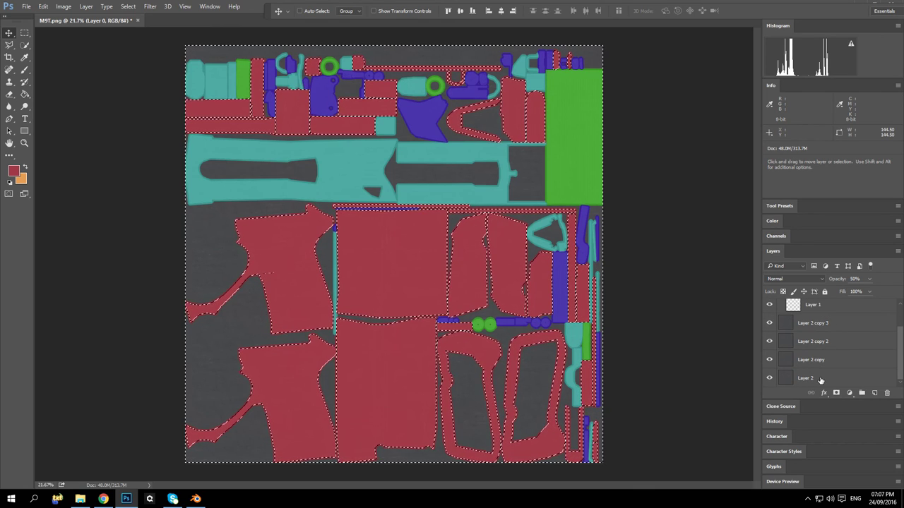
Step: Clear Layer 2 copy 3 outside the red islands and hide the other Layer 2 copies
scroll(810, 310, up, 1)
click(814, 334)
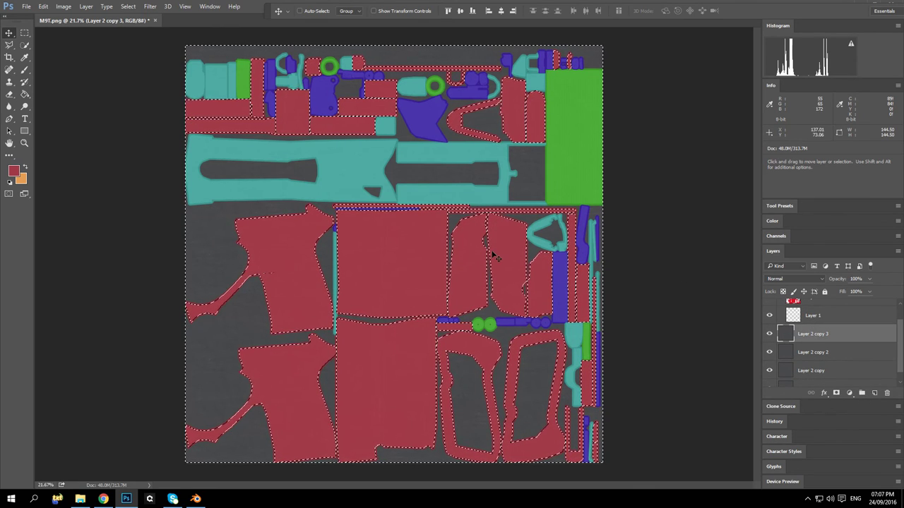
key(Delete)
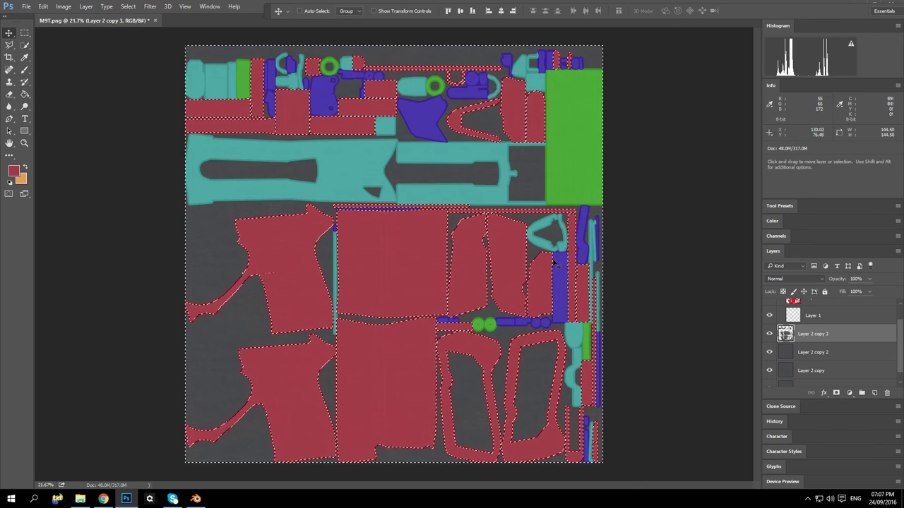
scroll(784, 328, down, 1)
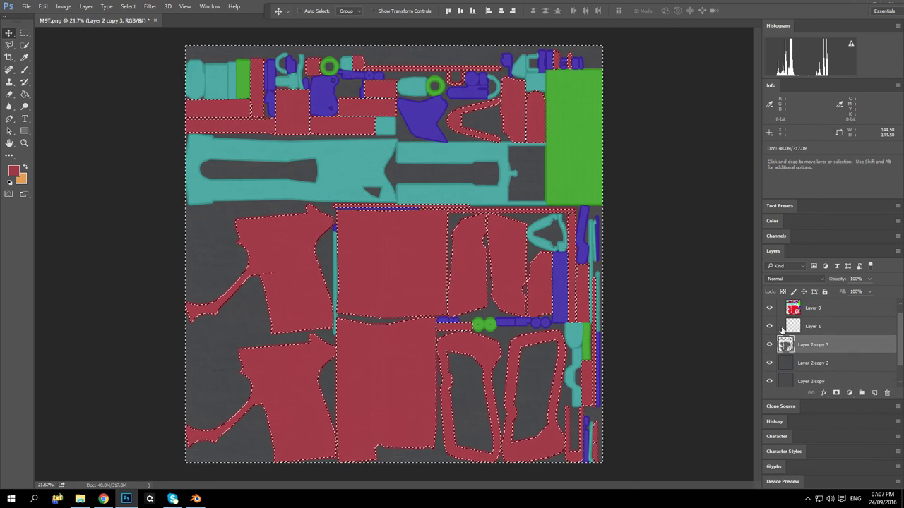
drag(770, 340, 771, 379)
scroll(771, 367, up, 2)
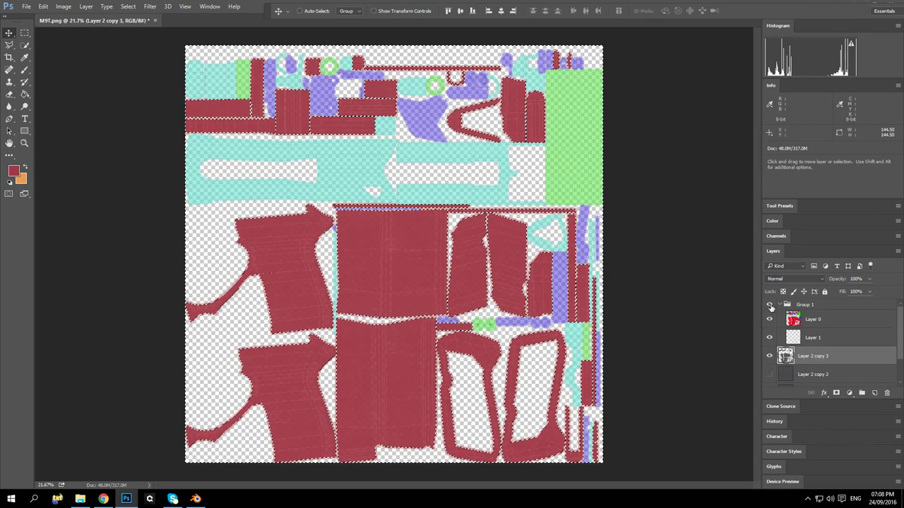
Step: Toggle Group 1 on and off to compare texture and colours, leaving it visible
click(770, 305)
click(770, 304)
click(769, 305)
click(769, 304)
click(770, 304)
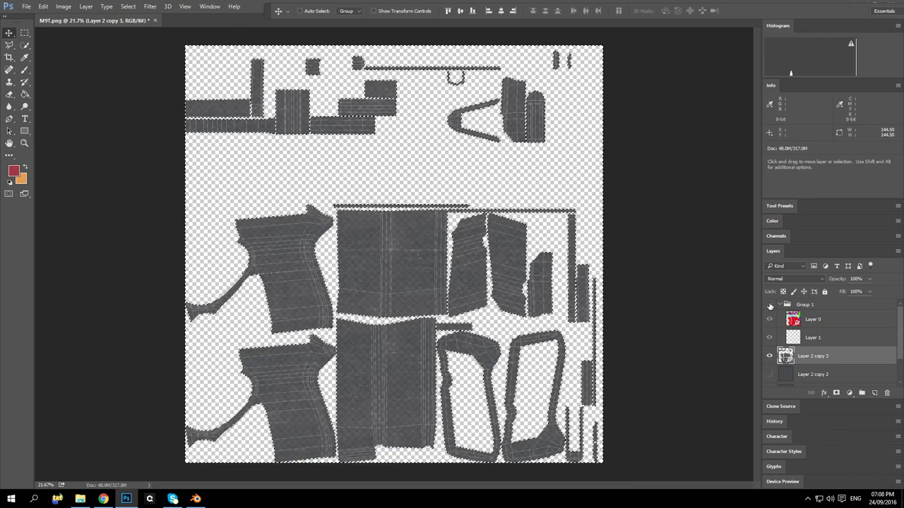
click(770, 305)
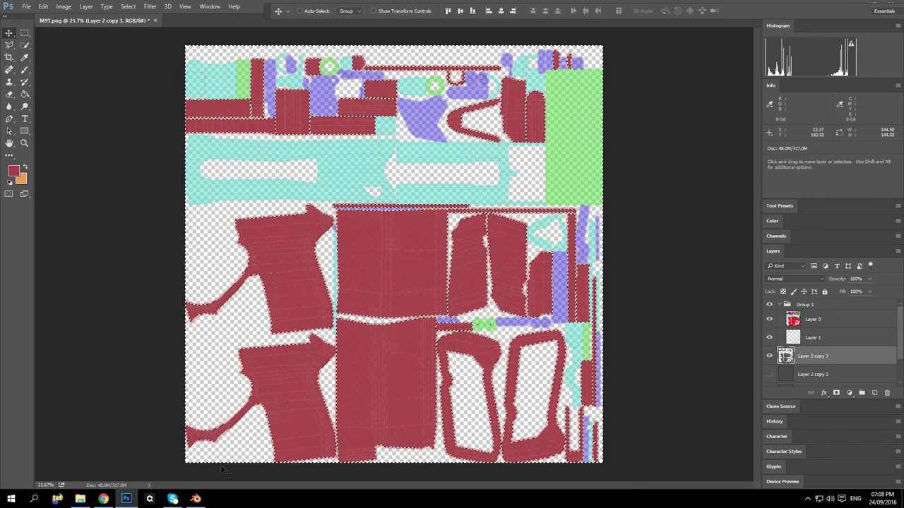
Step: Check the textured pistol in Blender by orbiting around it, then return to Photoshop
click(196, 499)
click(196, 500)
click(196, 499)
drag(230, 317, 224, 460)
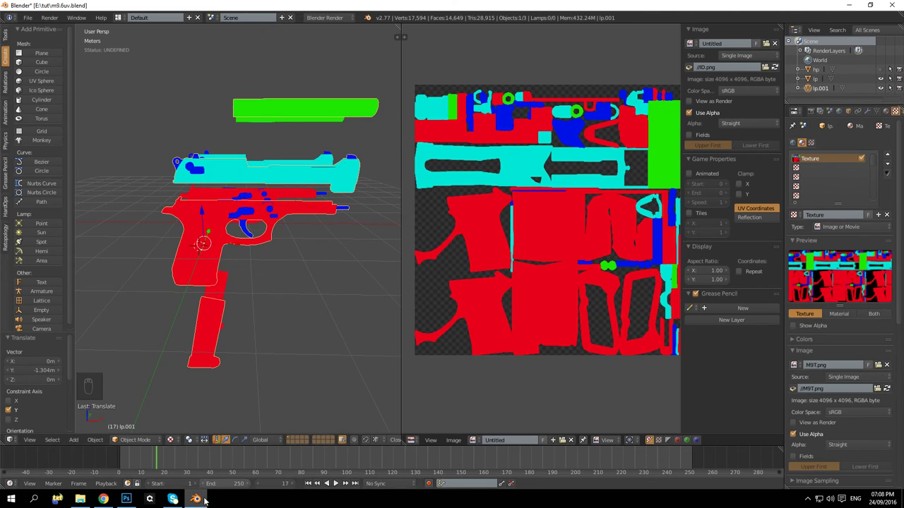
click(196, 499)
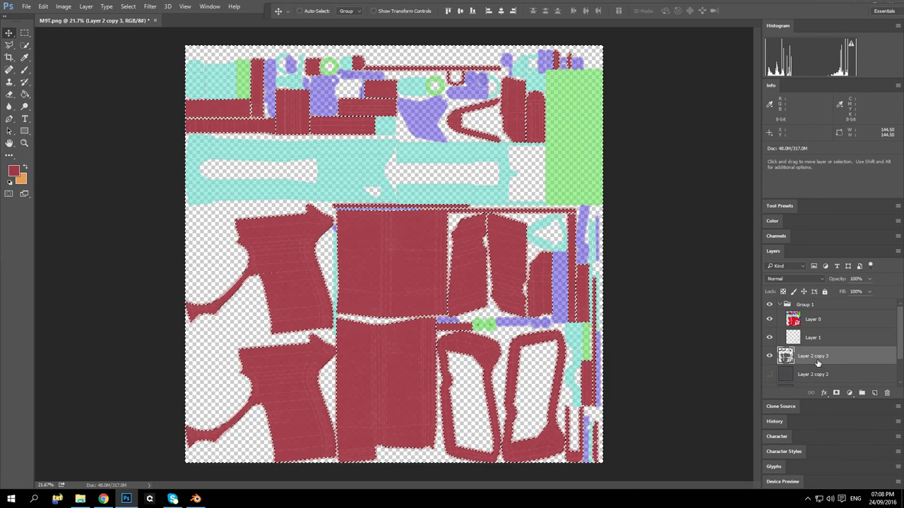
Step: Hide Layer 0 and toggle Layer 1's visibility off and back on
scroll(813, 361, down, 1)
scroll(810, 346, up, 1)
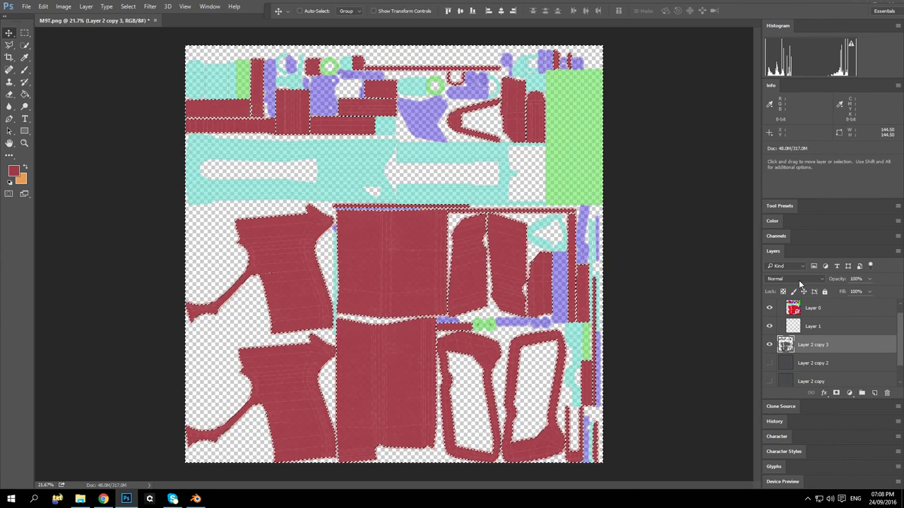
click(770, 309)
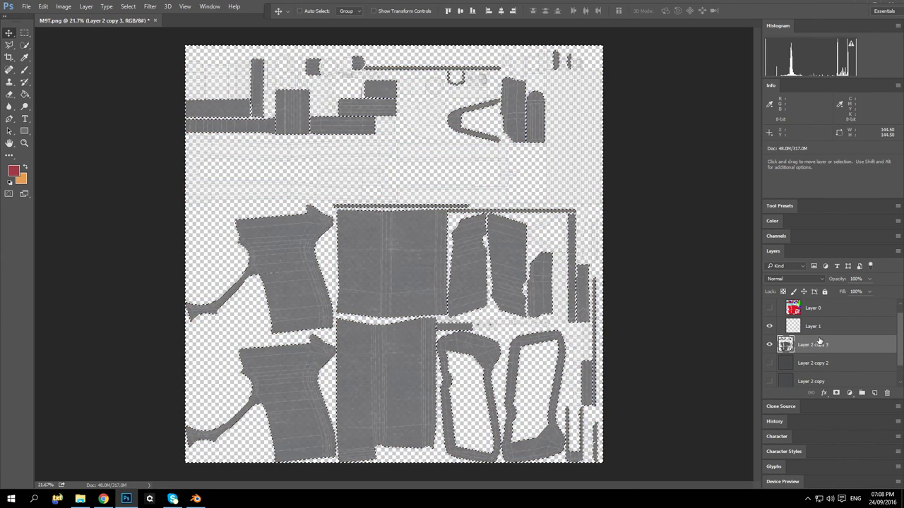
click(769, 326)
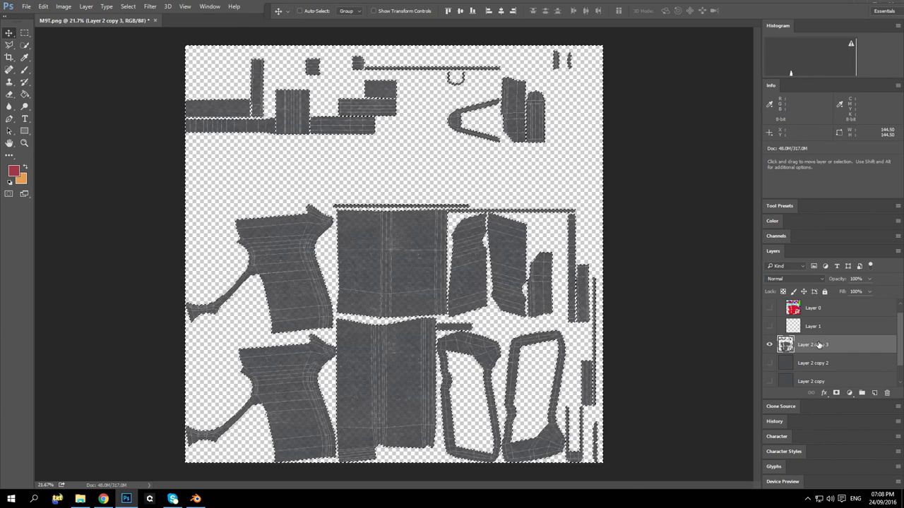
scroll(795, 338, up, 1)
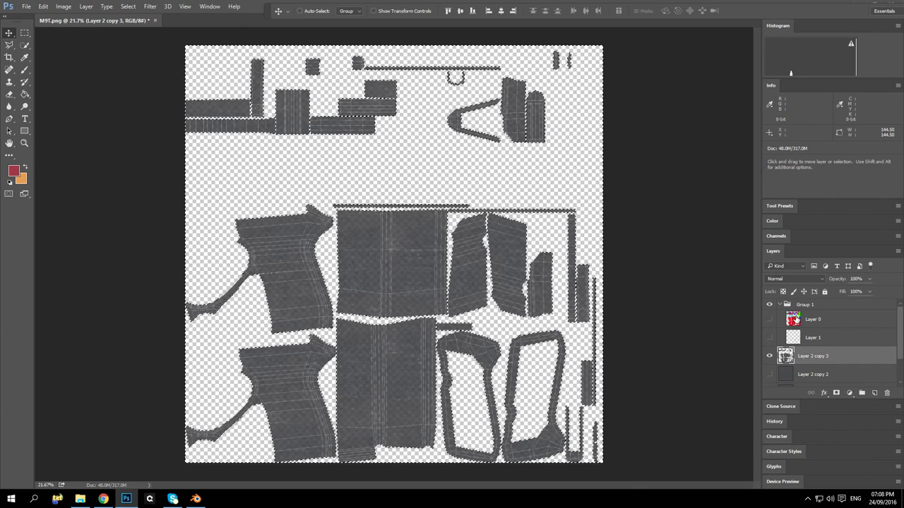
click(769, 338)
Step: Toggle Group 1 and Layer 2 copy 3 visibility to compare the result
click(770, 305)
click(770, 305)
click(770, 305)
click(770, 305)
click(770, 305)
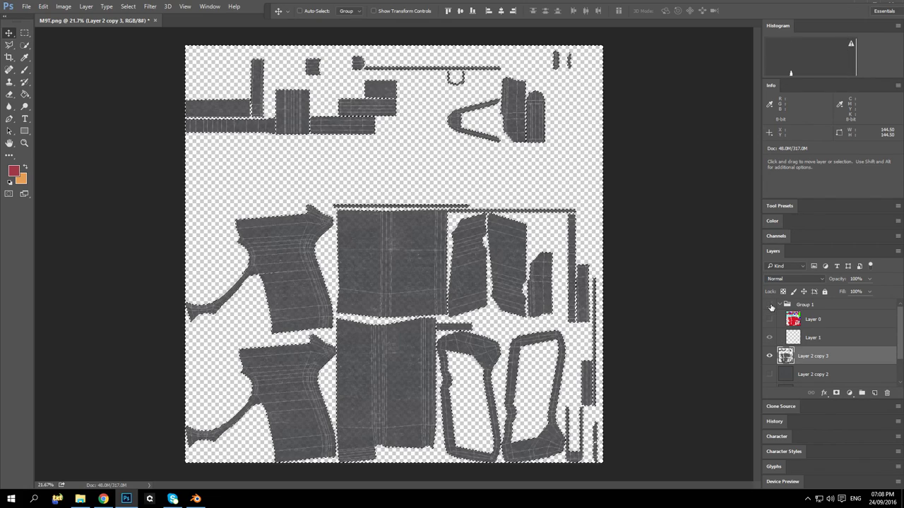
click(770, 357)
click(769, 356)
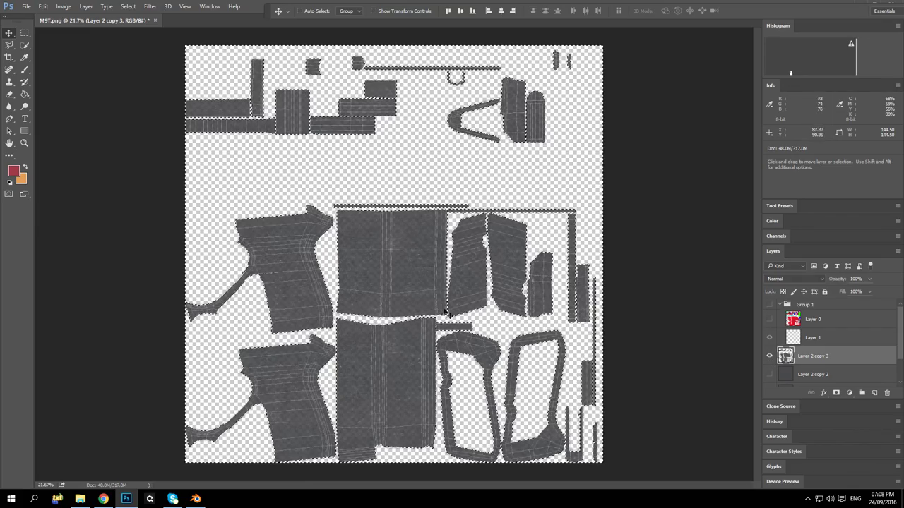
scroll(419, 296, up, 5)
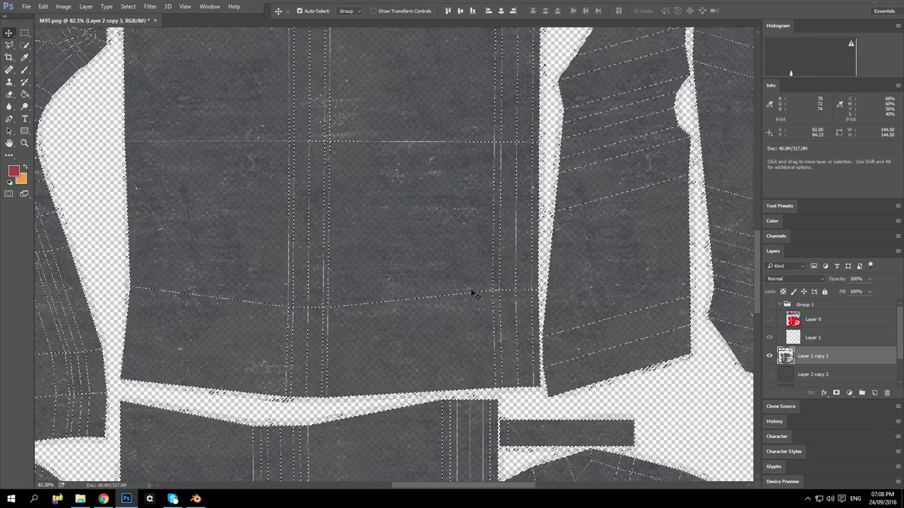
Step: Delete Layer 2 copy 3
right_click(825, 357)
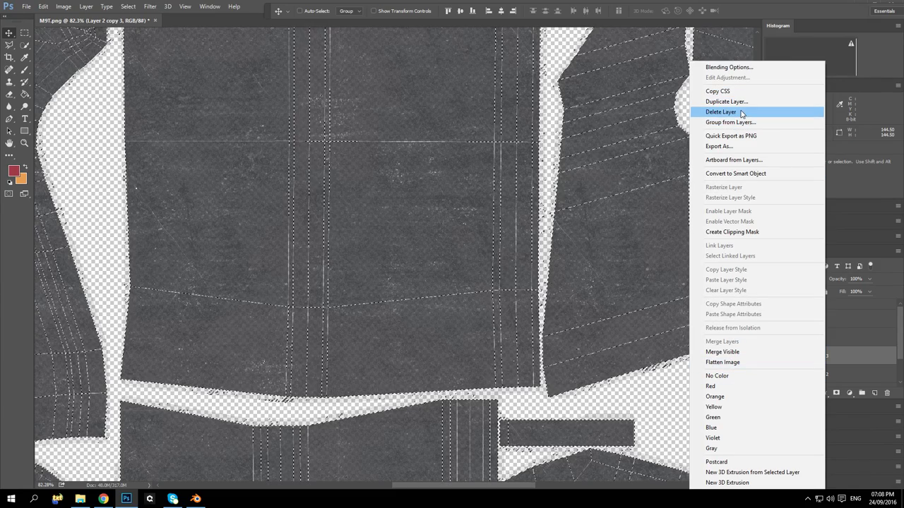
click(872, 352)
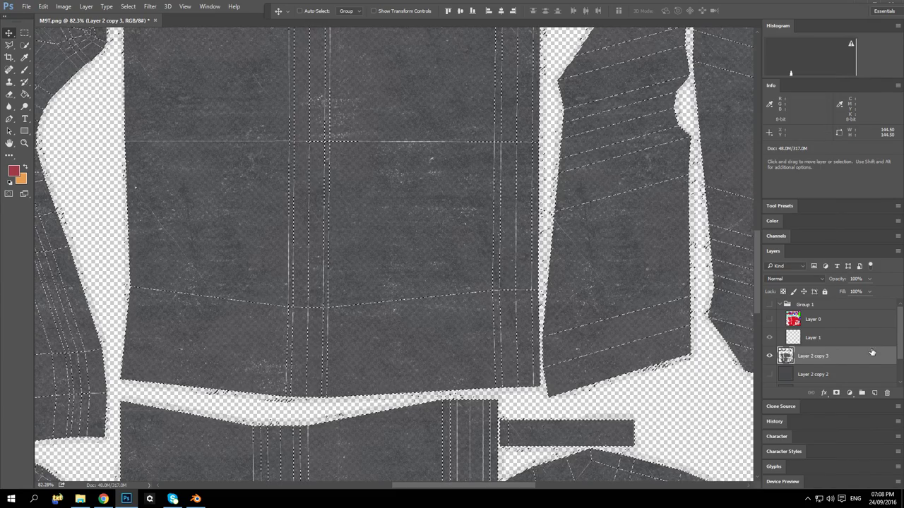
click(886, 394)
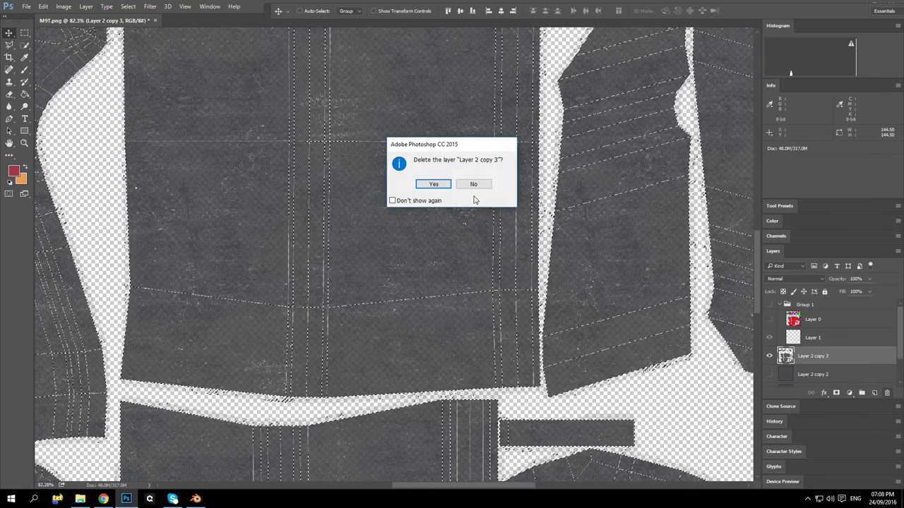
click(438, 185)
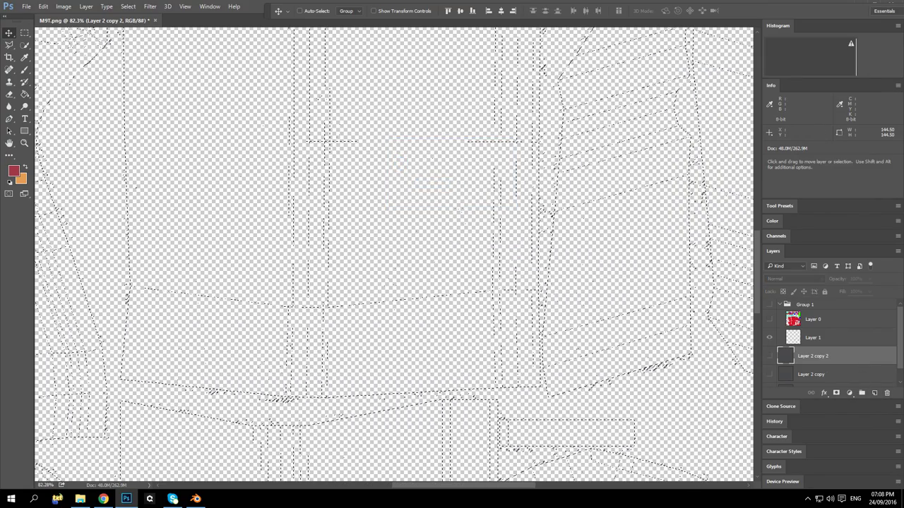
Step: Restore the previous selection, show Layer 2 copy 2, and show Layer 0's colour ID map
key(ctrl+d)
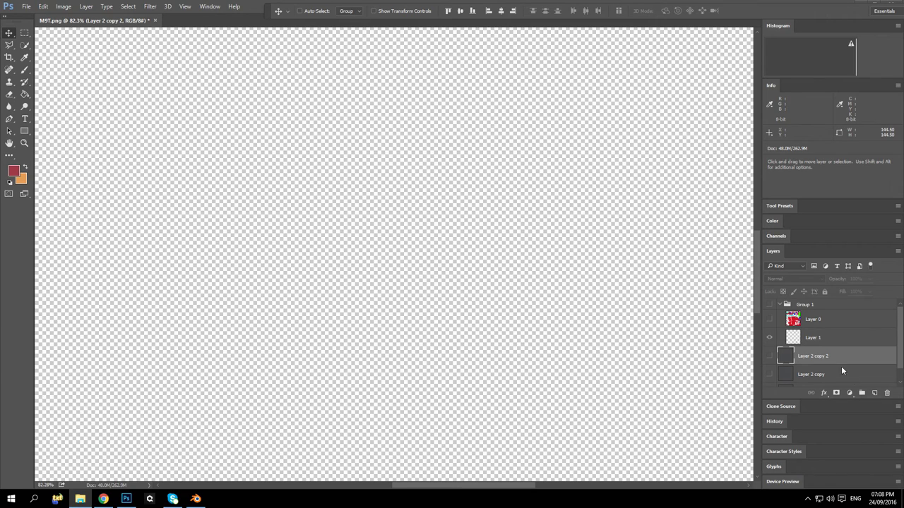
key(ctrl+shift+d)
click(769, 356)
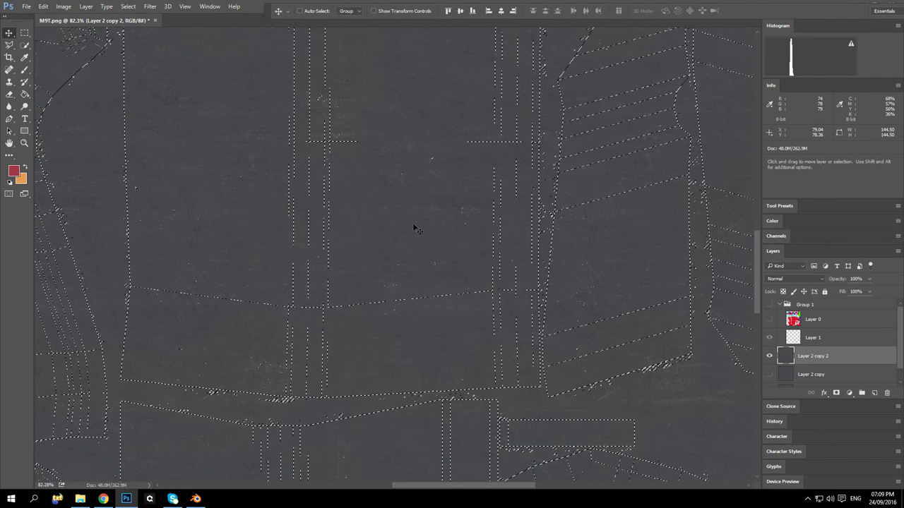
key(alt+])
key(alt+])
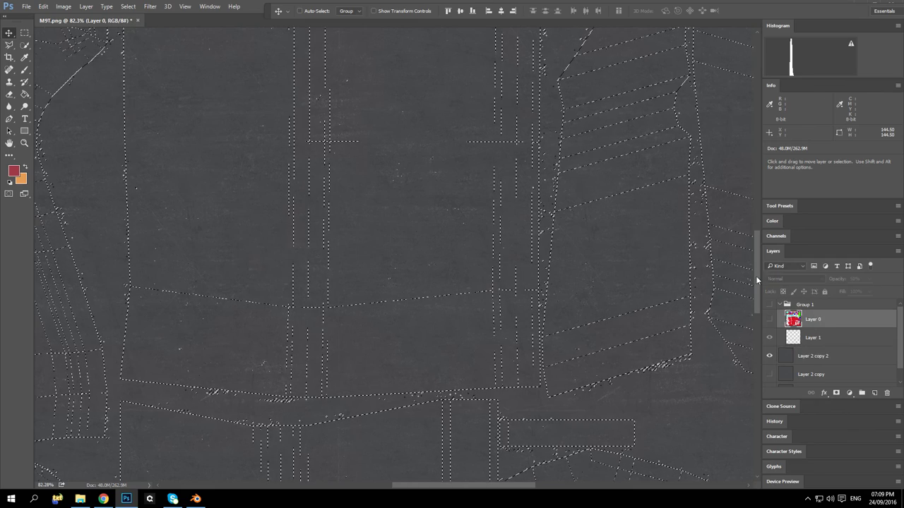
key(ctrl+comma)
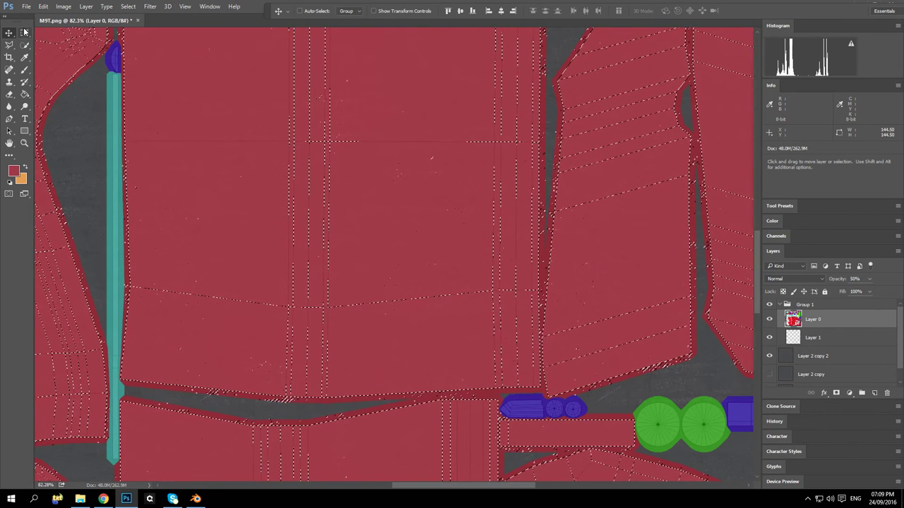
Step: Clear the selection and show Layer 1's painted island strokes
key(m)
key(ctrl+d)
scroll(266, 173, down, 6)
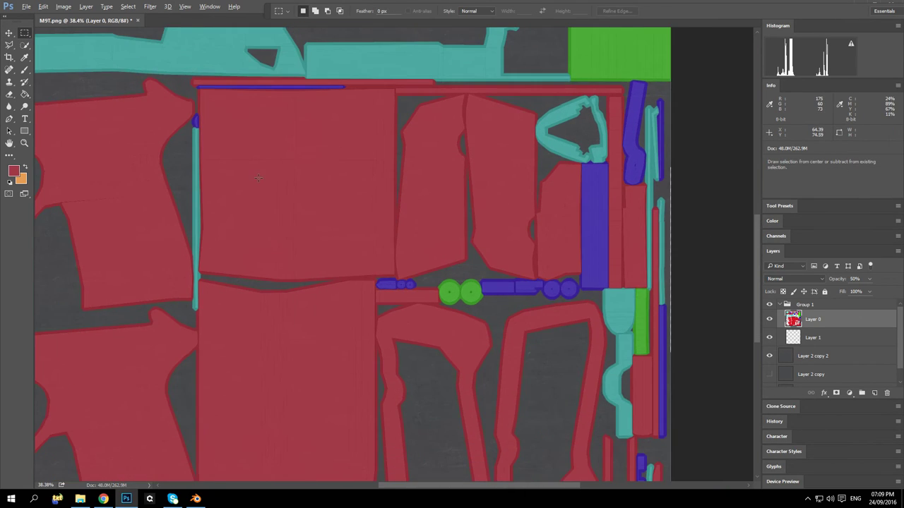
click(769, 339)
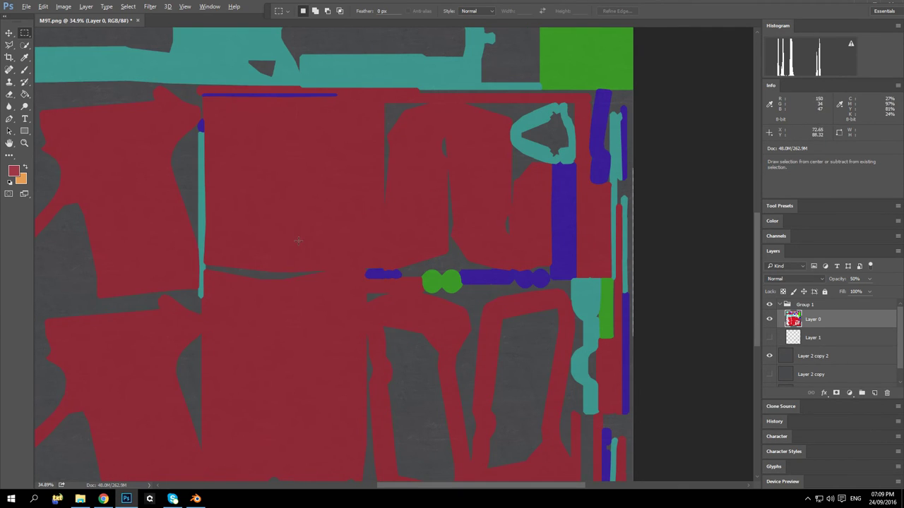
scroll(317, 229, up, 8)
scroll(302, 248, down, 8)
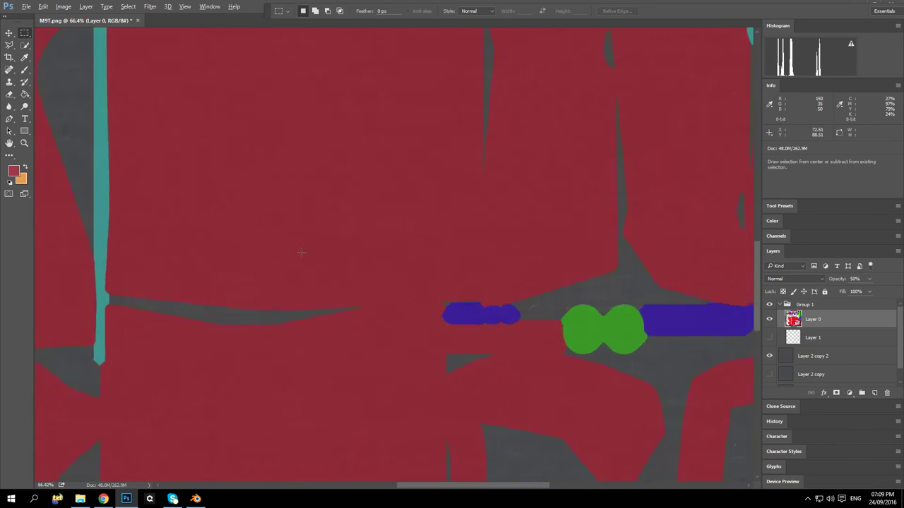
click(150, 7)
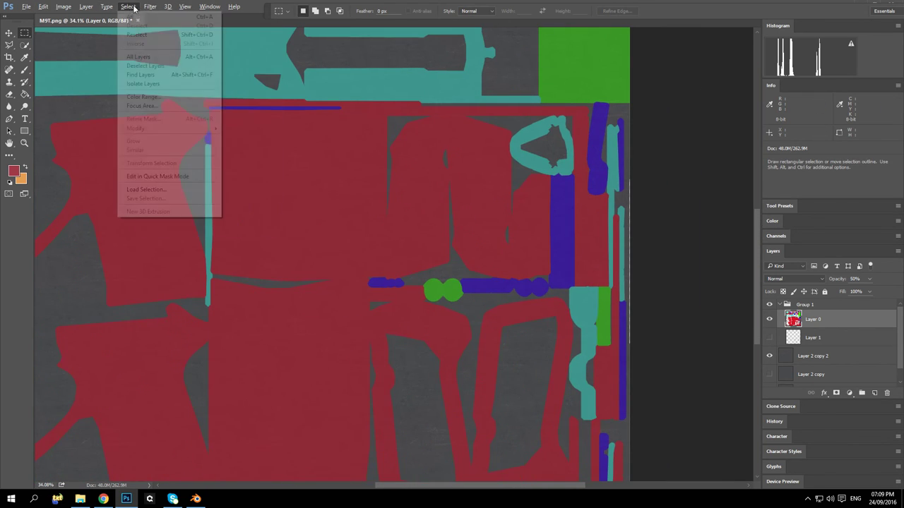
Step: Select the red islands with Color Range by sampling the red
mouse_move(128, 7)
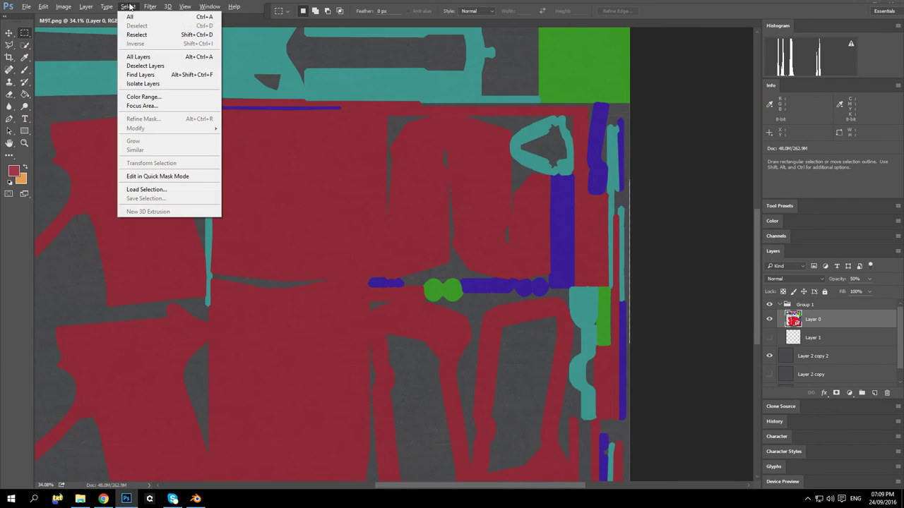
click(153, 98)
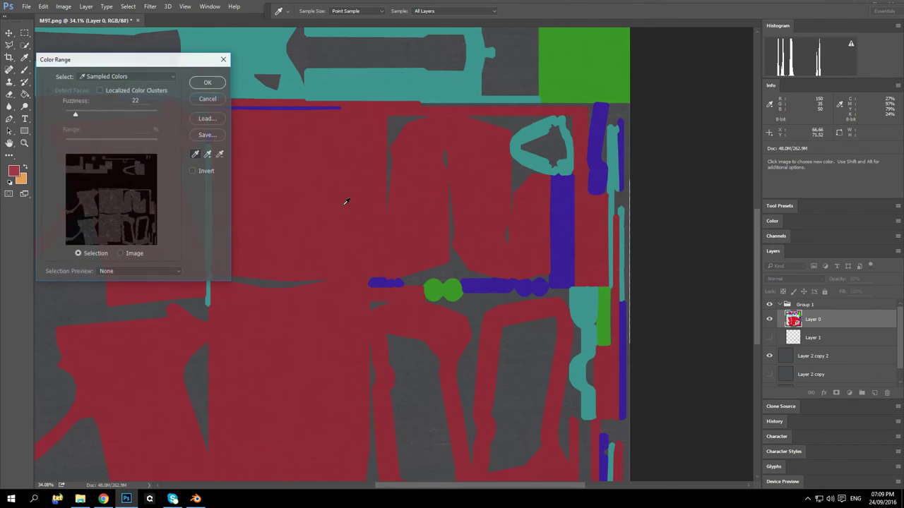
click(309, 161)
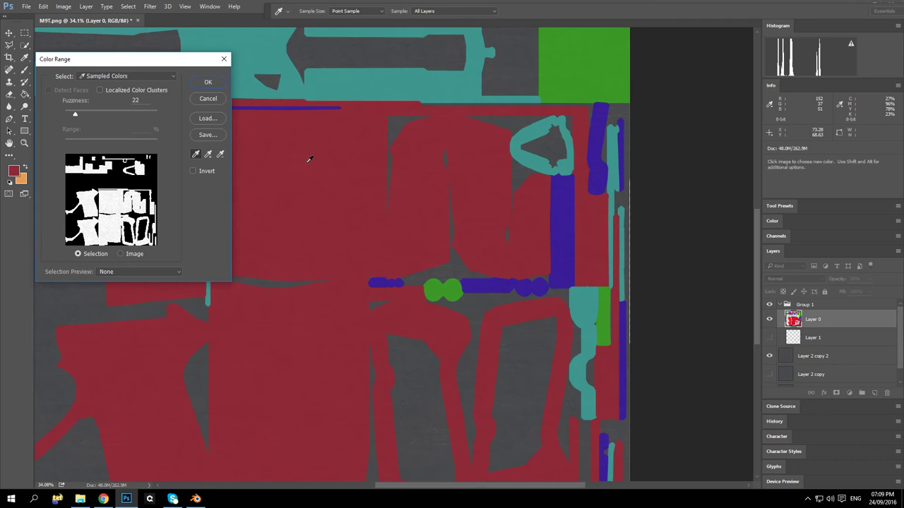
click(207, 82)
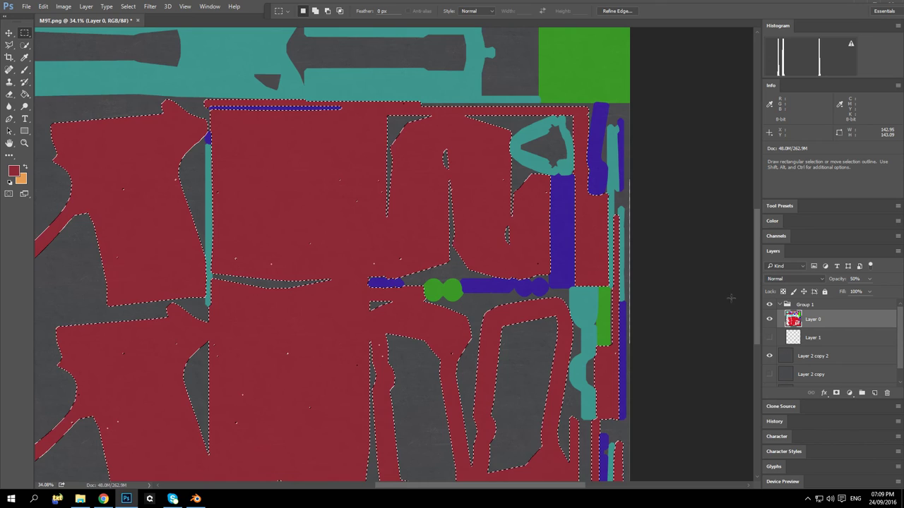
Step: On Layer 2 copy 2, invert the selection and delete the grey texture outside the red islands
click(821, 358)
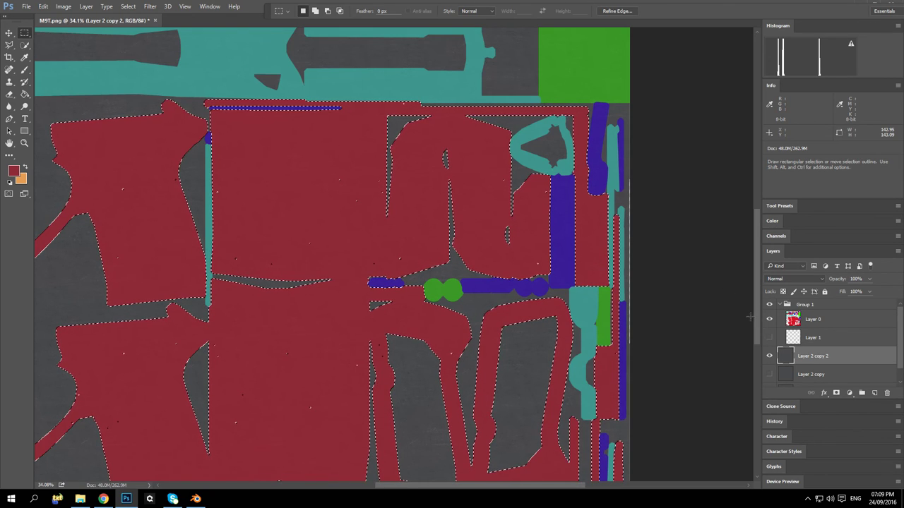
click(831, 322)
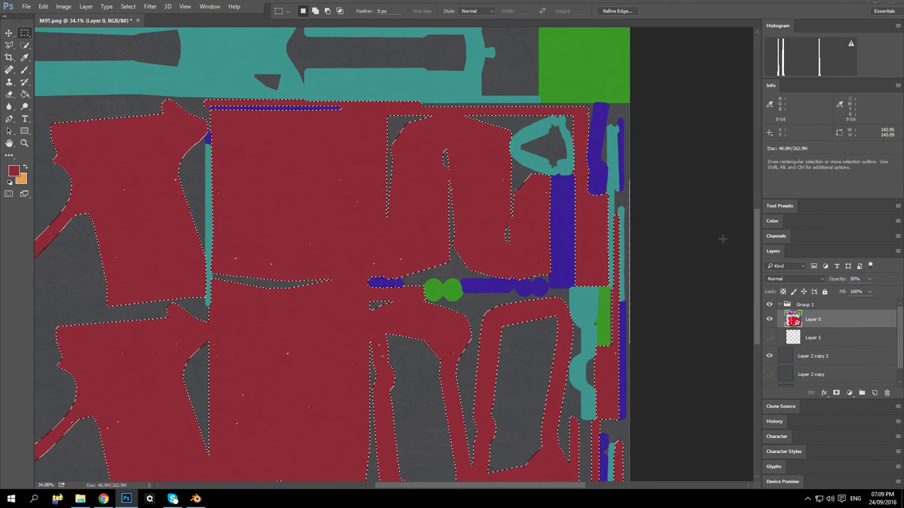
click(822, 357)
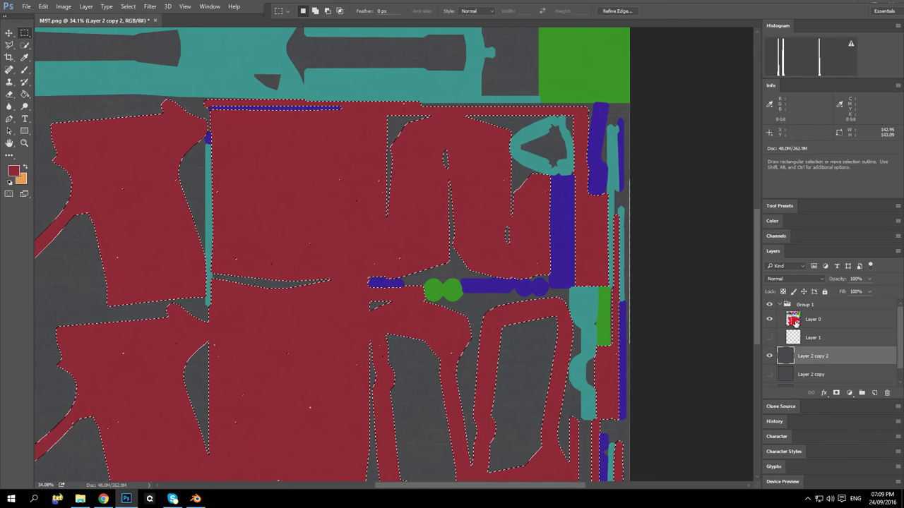
click(150, 7)
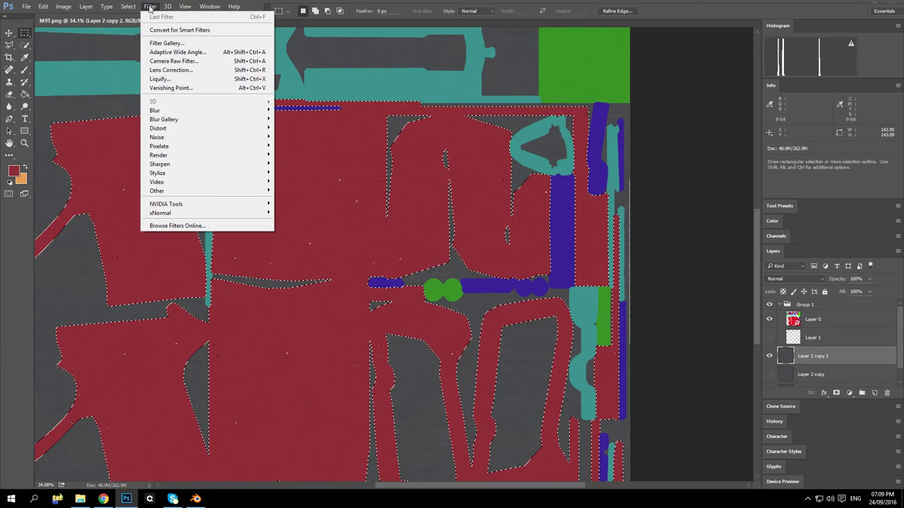
mouse_move(128, 7)
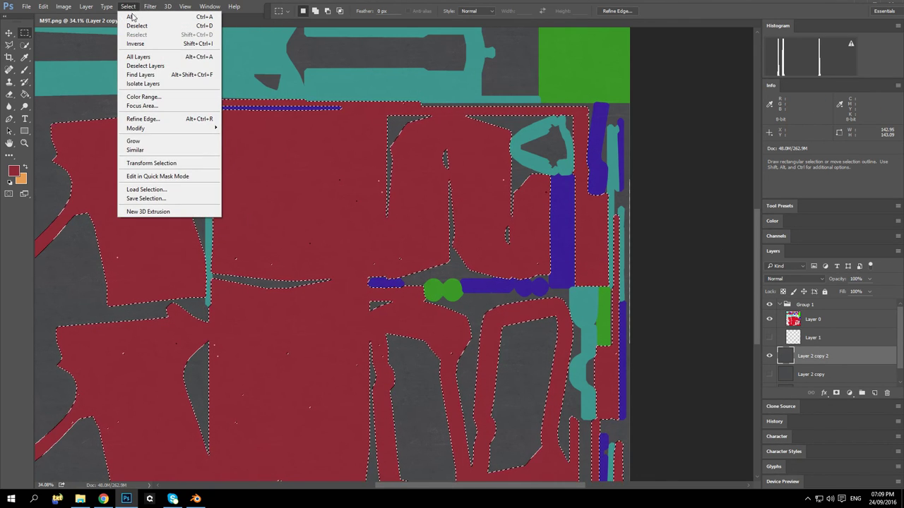
click(150, 45)
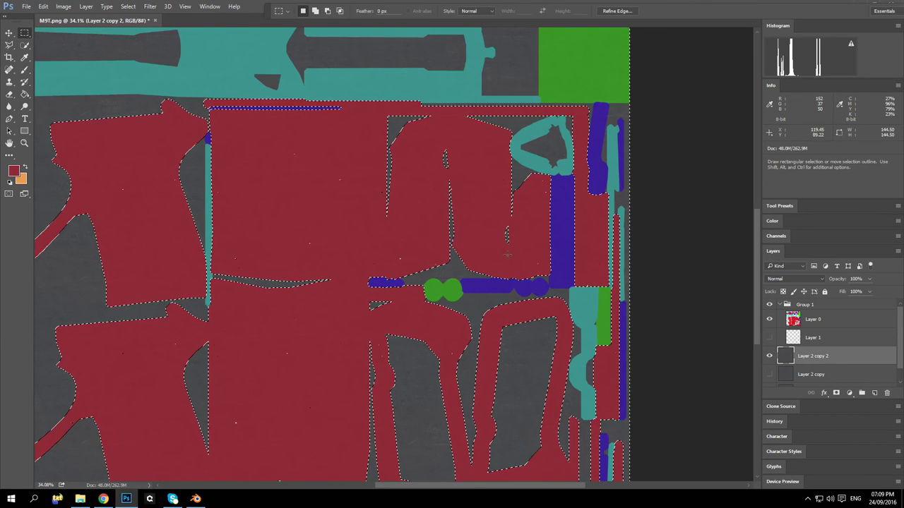
key(Delete)
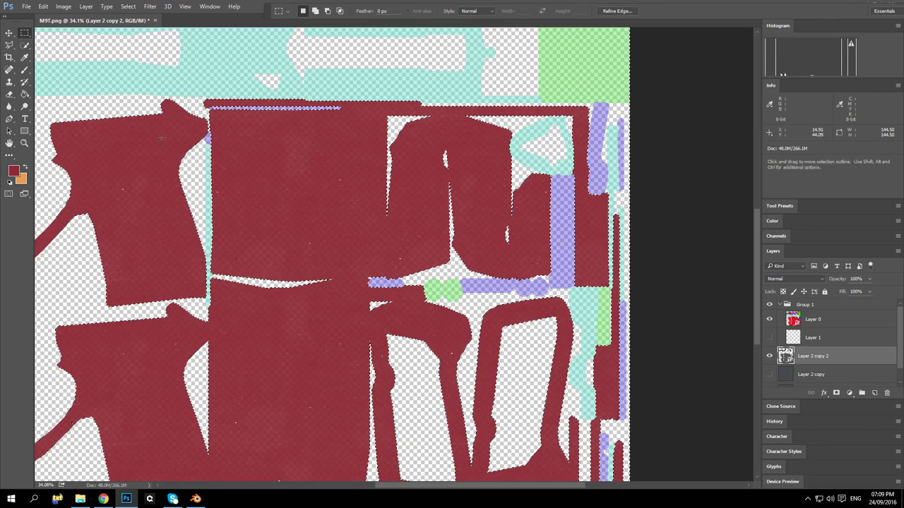
Step: Hide the colour map Layer 0 and deselect
click(769, 319)
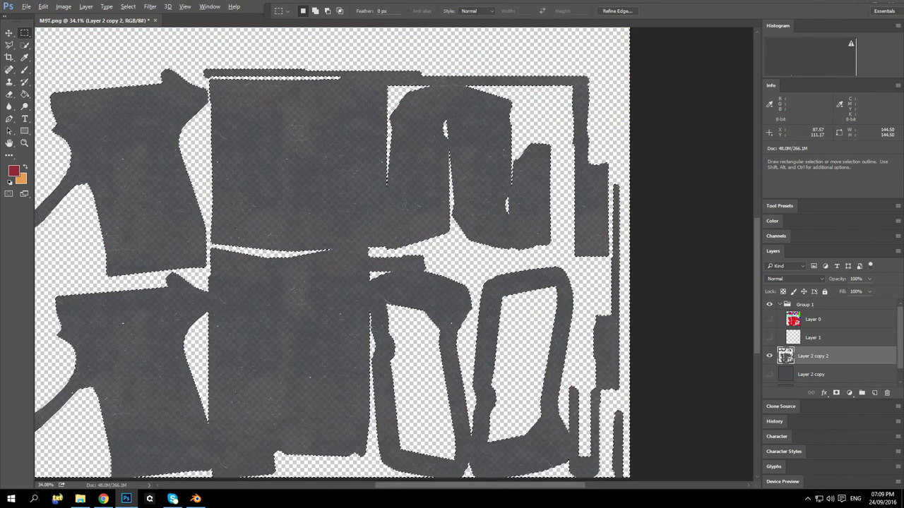
scroll(369, 381, up, 2)
scroll(373, 330, up, 2)
scroll(373, 331, down, 4)
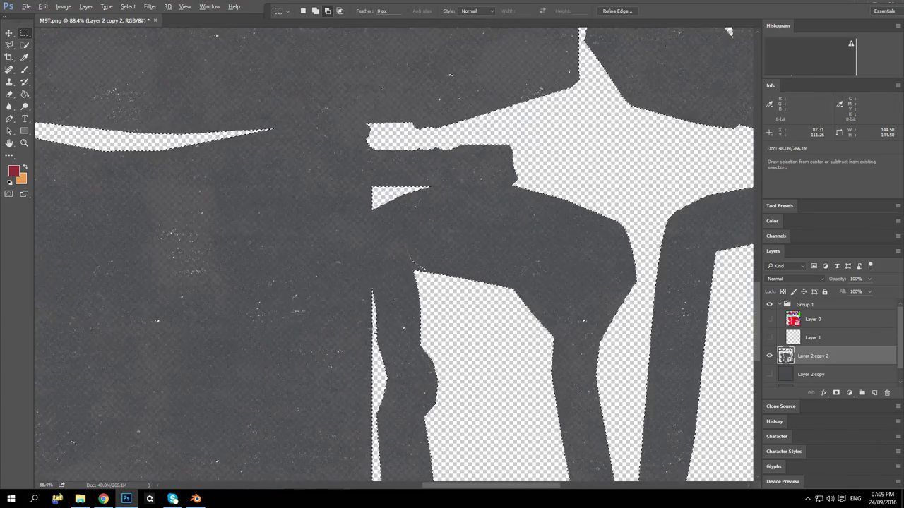
scroll(373, 329, down, 2)
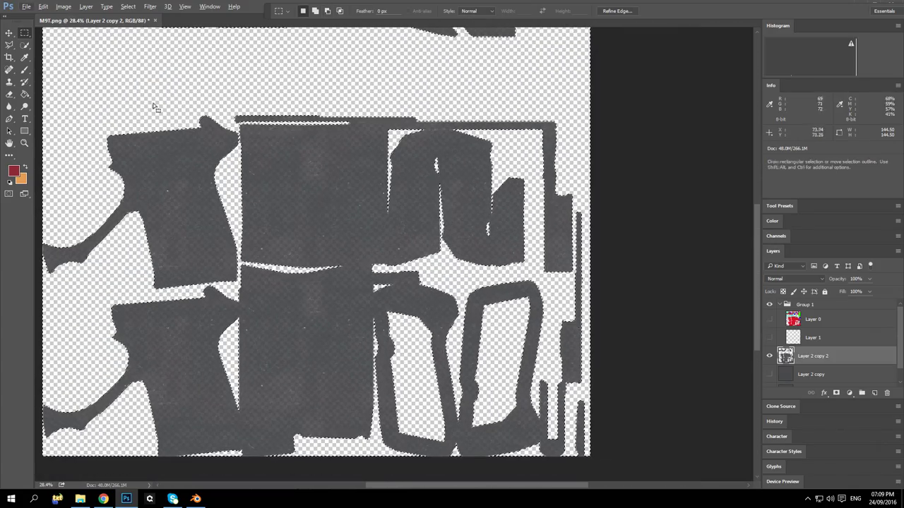
click(220, 77)
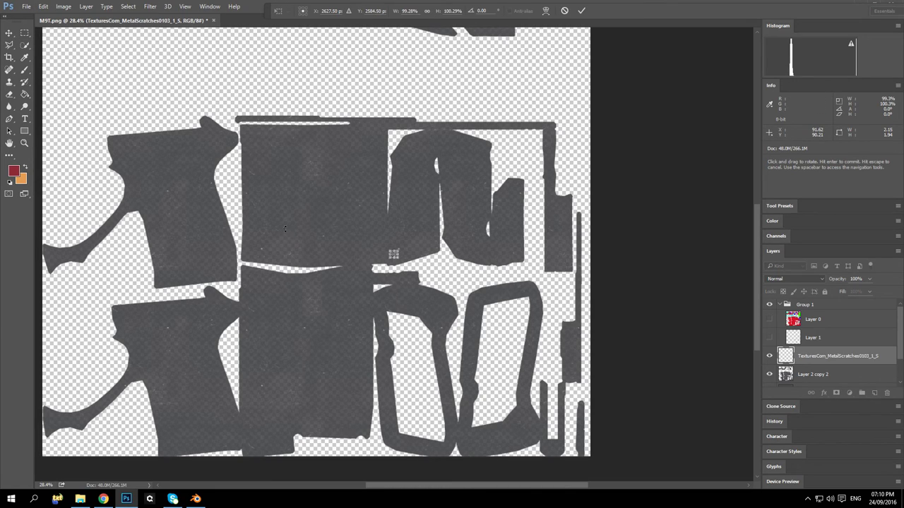
Step: Scale the placed MetalScratches0103 texture into a small tile at the top-left corner and commit
scroll(257, 206, up, 1)
scroll(258, 206, down, 3)
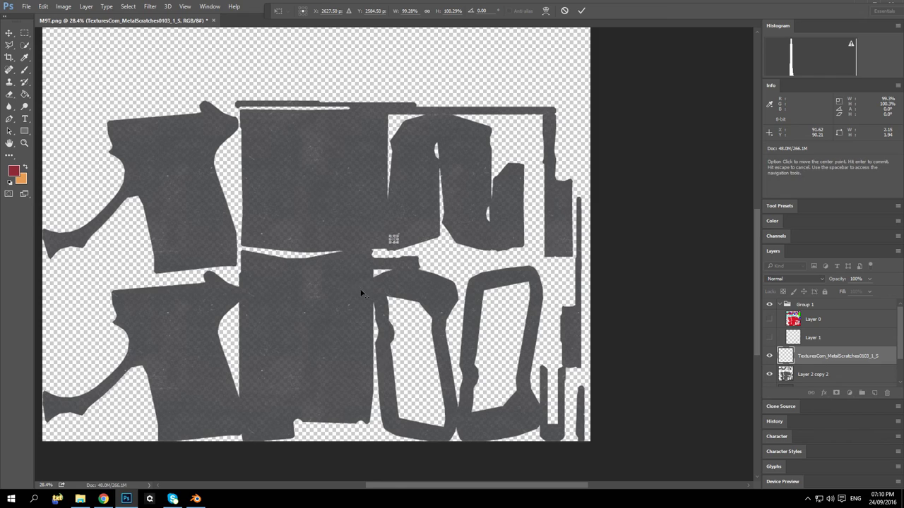
scroll(359, 176, up, 3)
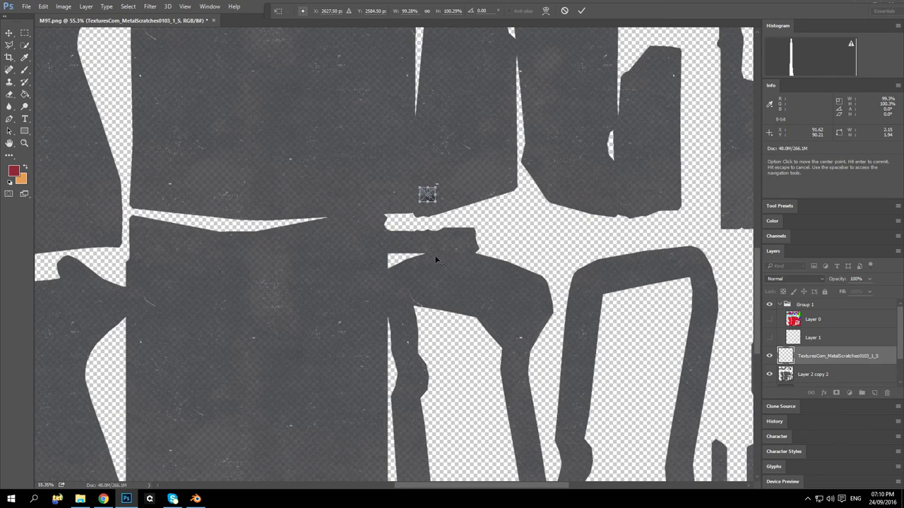
scroll(436, 251, down, 3)
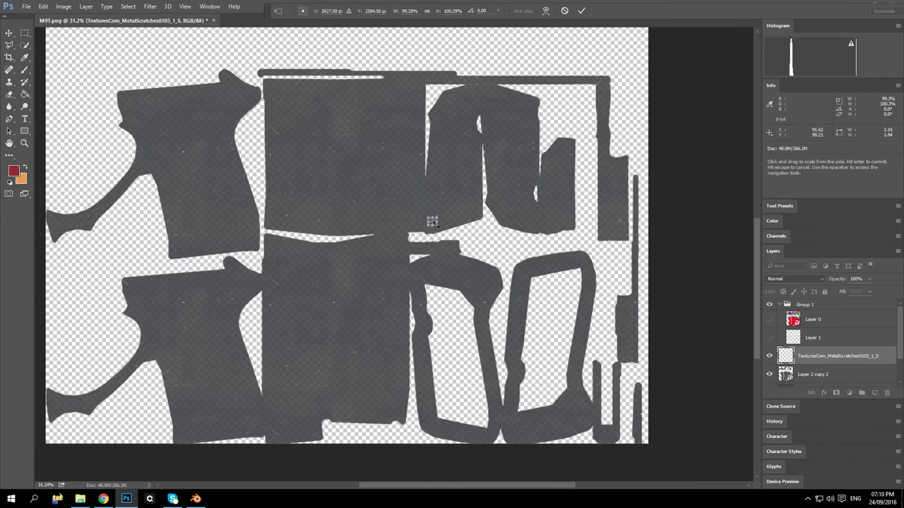
drag(437, 227, 675, 461)
drag(429, 220, 40, 63)
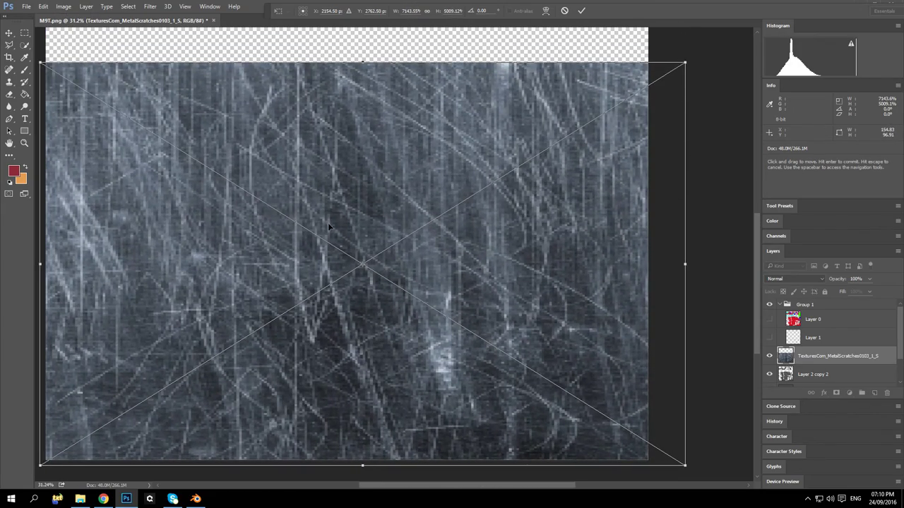
key(ctrl+z)
drag(529, 280, 149, 125)
drag(303, 305, 154, 171)
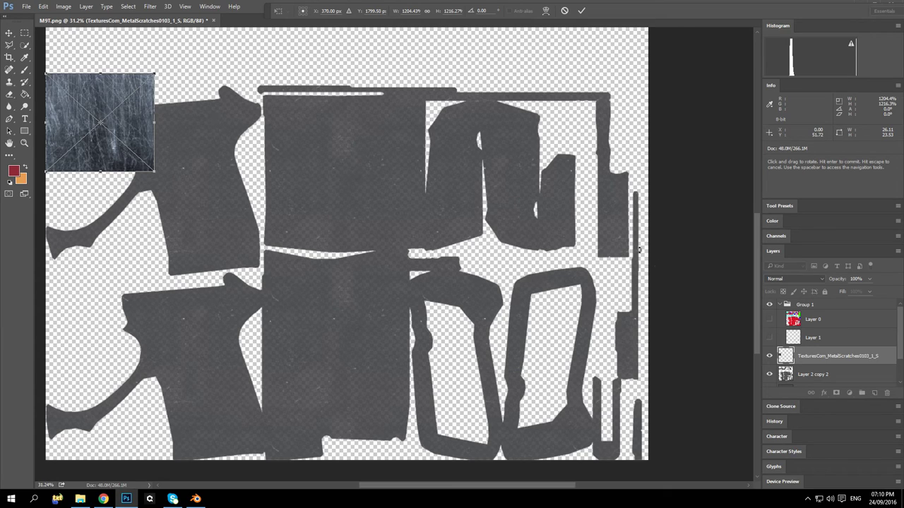
key(Return)
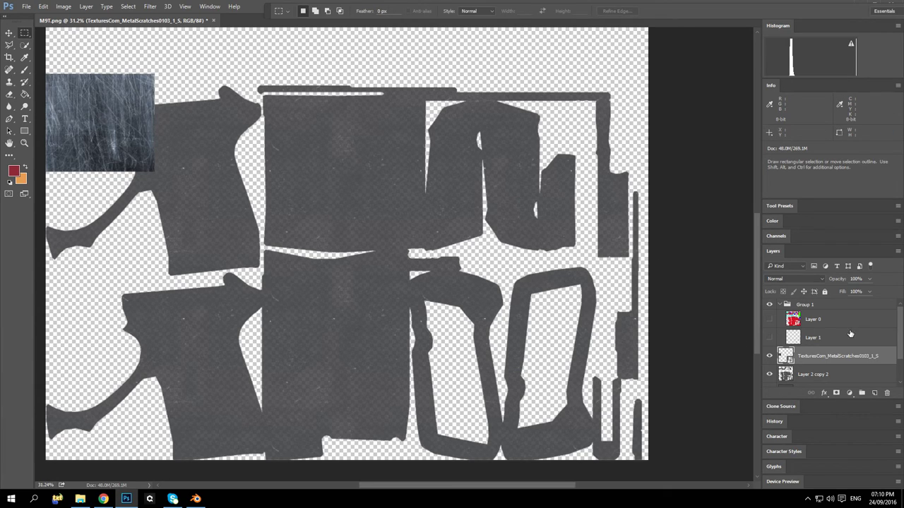
Step: Duplicate the scratches texture layer and move the copy right beside the original
right_click(840, 364)
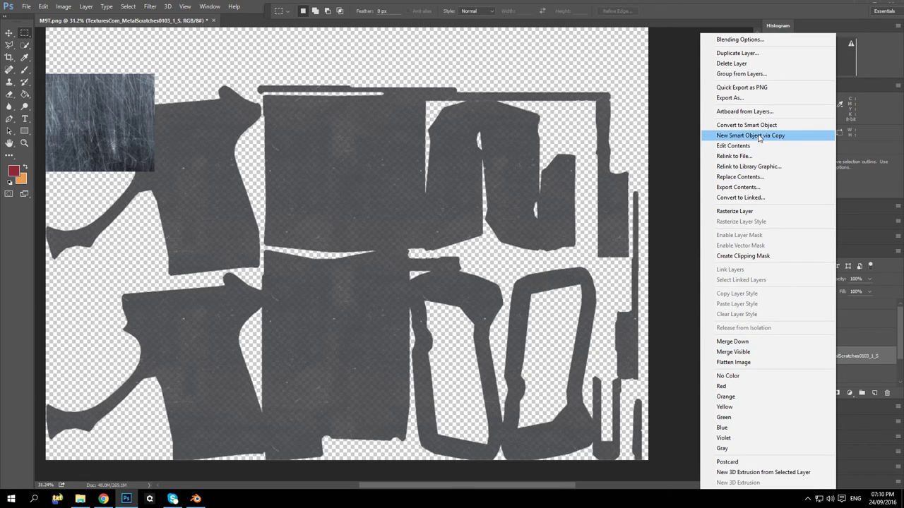
click(762, 54)
click(531, 156)
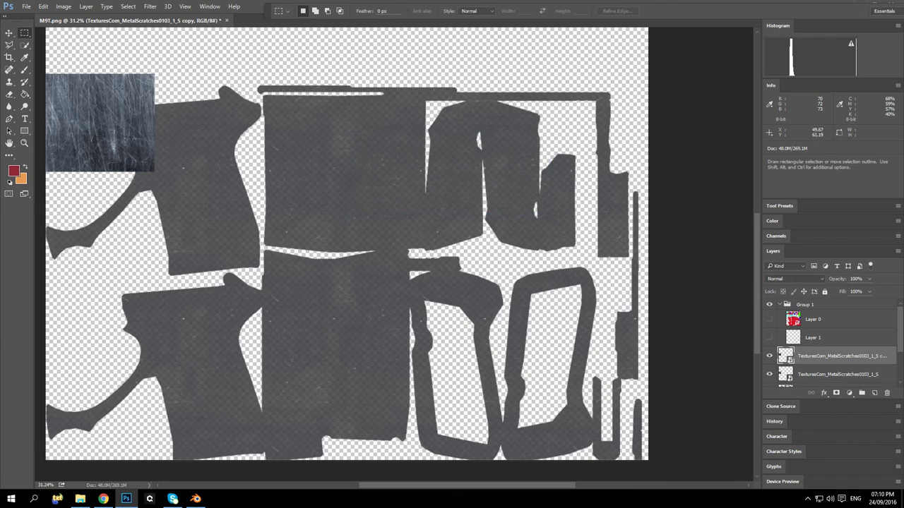
click(9, 32)
drag(117, 121, 225, 122)
Step: Add an empty Layer 4 below the scratches layer and move the copy above Layer 3
right_click(821, 357)
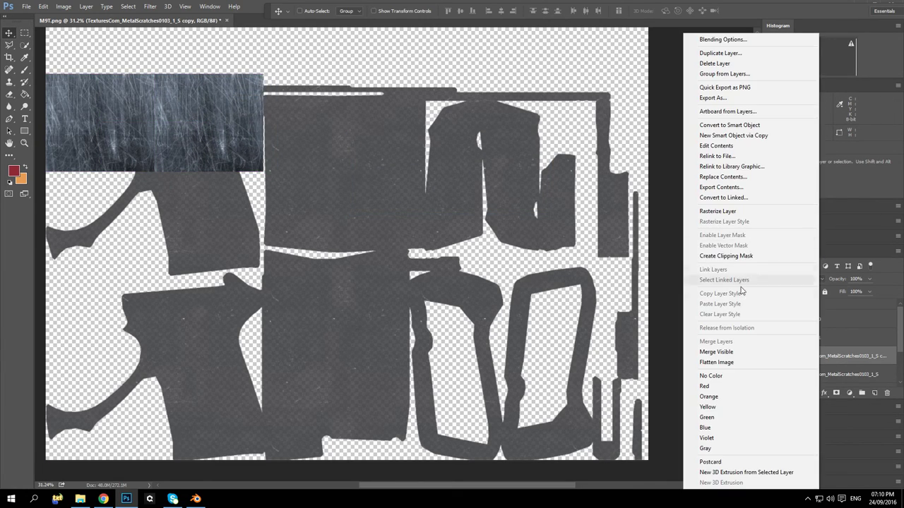
click(901, 340)
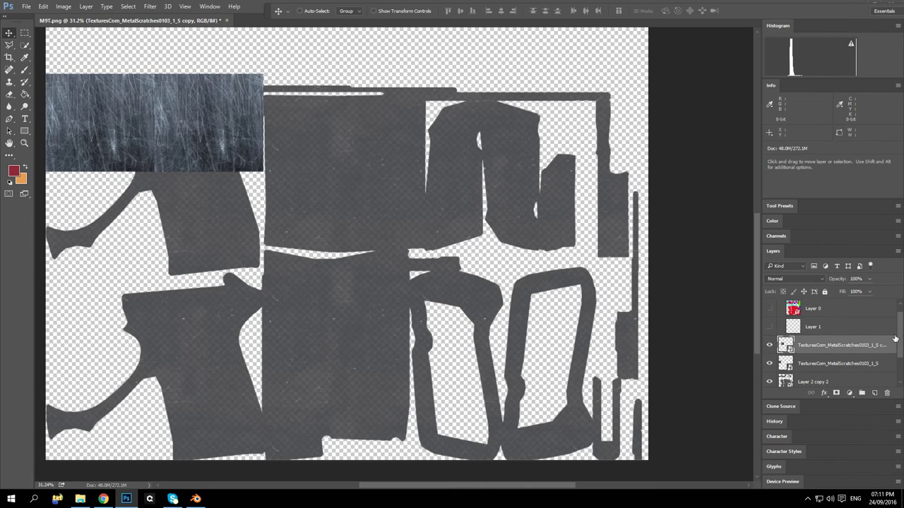
click(873, 394)
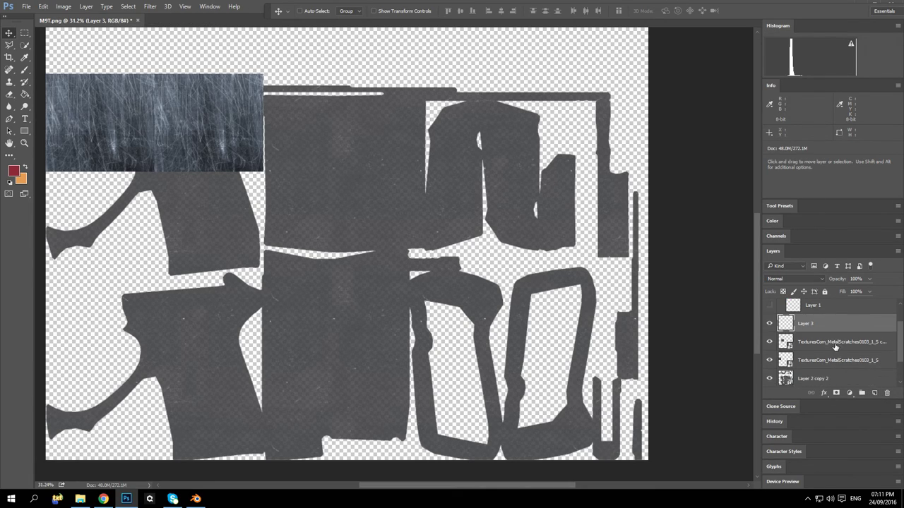
click(831, 359)
click(874, 394)
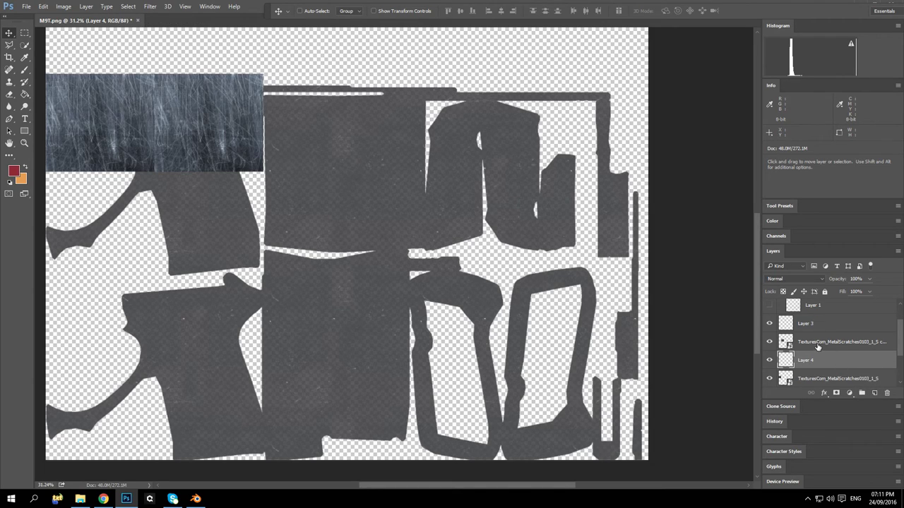
scroll(817, 346, down, 2)
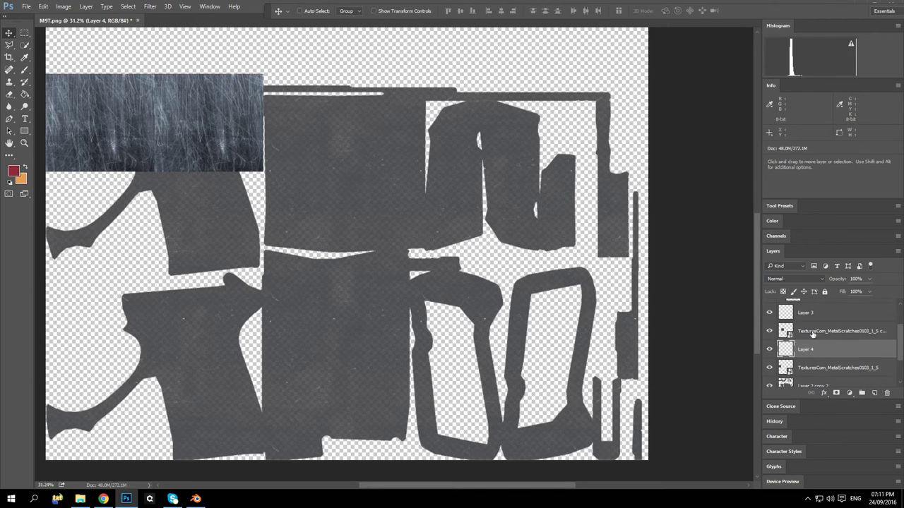
drag(810, 361, 808, 369)
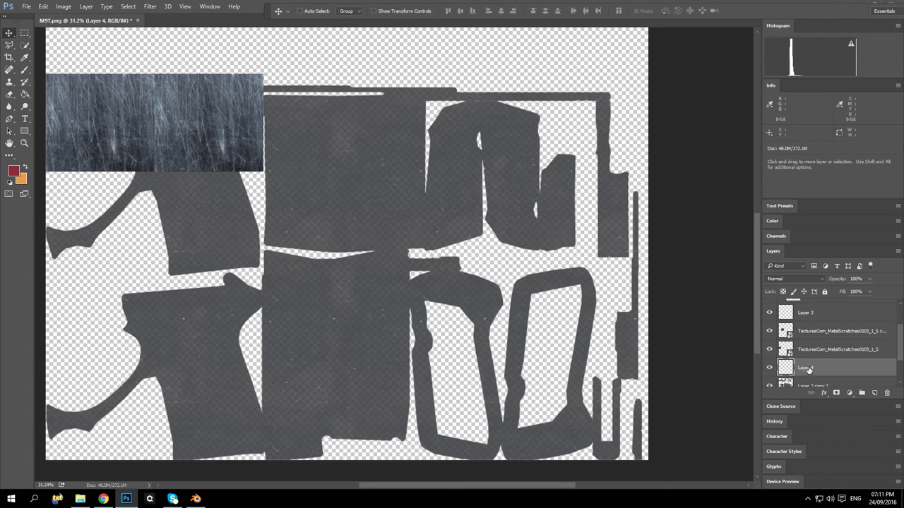
drag(817, 332, 818, 314)
Step: Merge the copy, the scratches layer and Layer 3 down into Layer 4
right_click(817, 317)
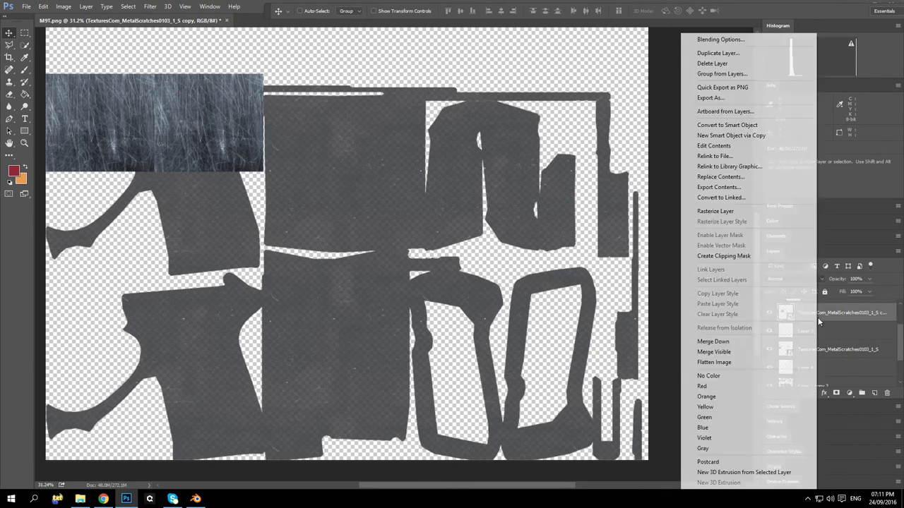
click(713, 342)
right_click(816, 327)
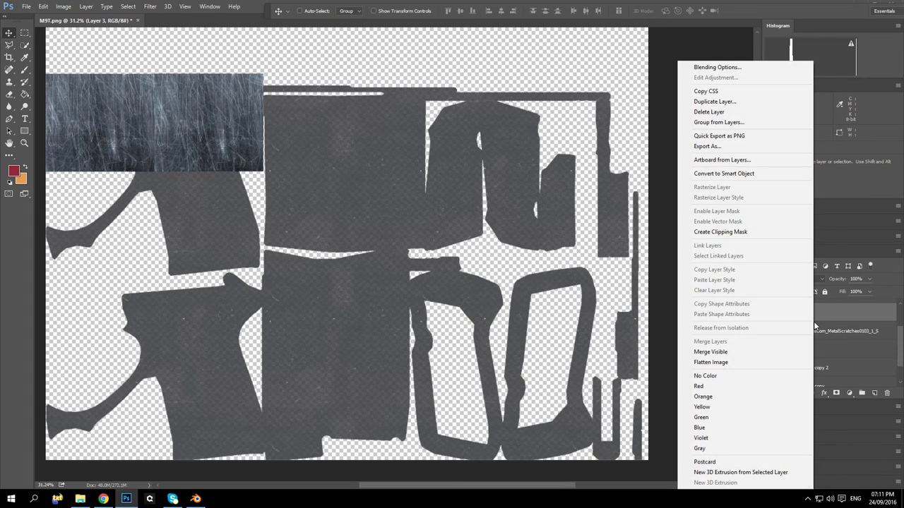
click(836, 336)
right_click(836, 337)
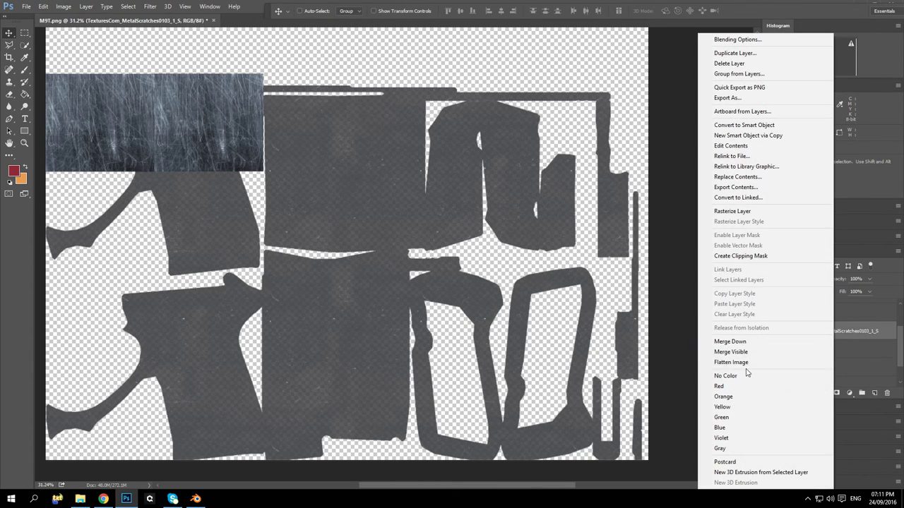
click(740, 345)
right_click(822, 321)
click(748, 345)
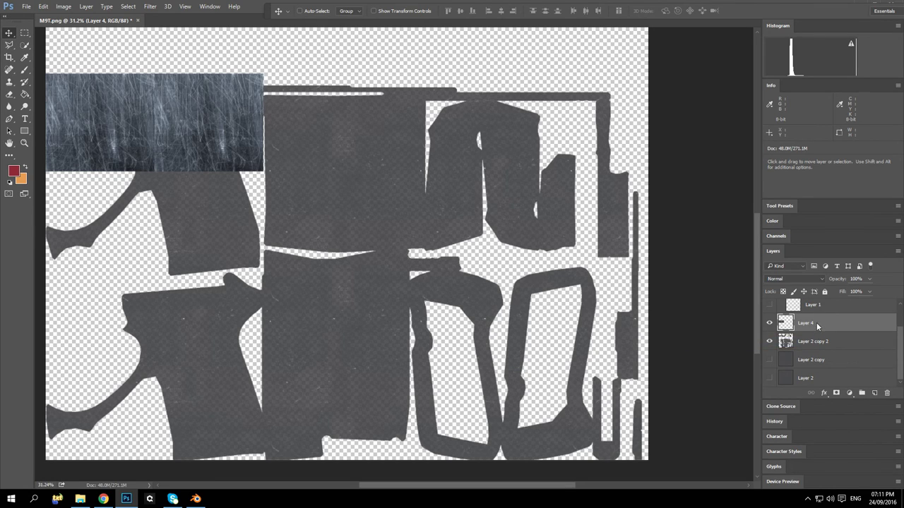
Step: Duplicate Layer 4 twice and slide each copy further right along the row
right_click(816, 322)
click(735, 102)
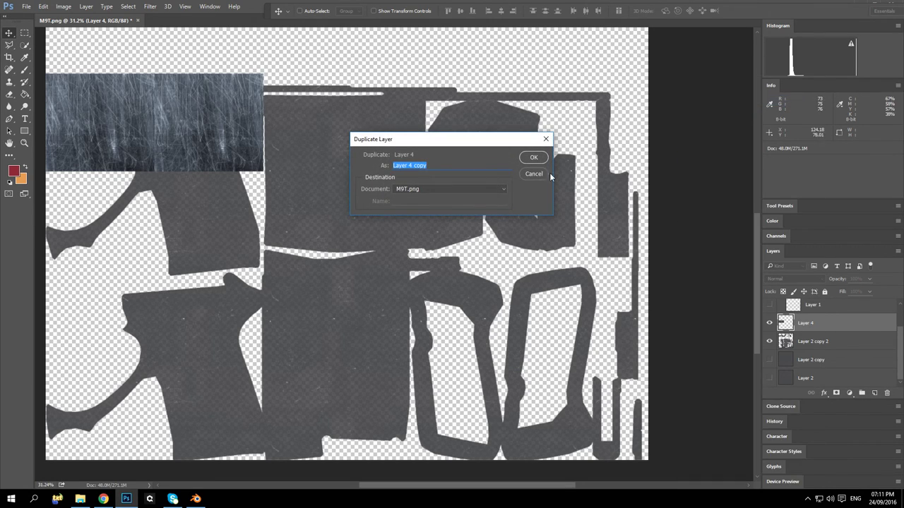
click(534, 157)
drag(187, 127, 378, 125)
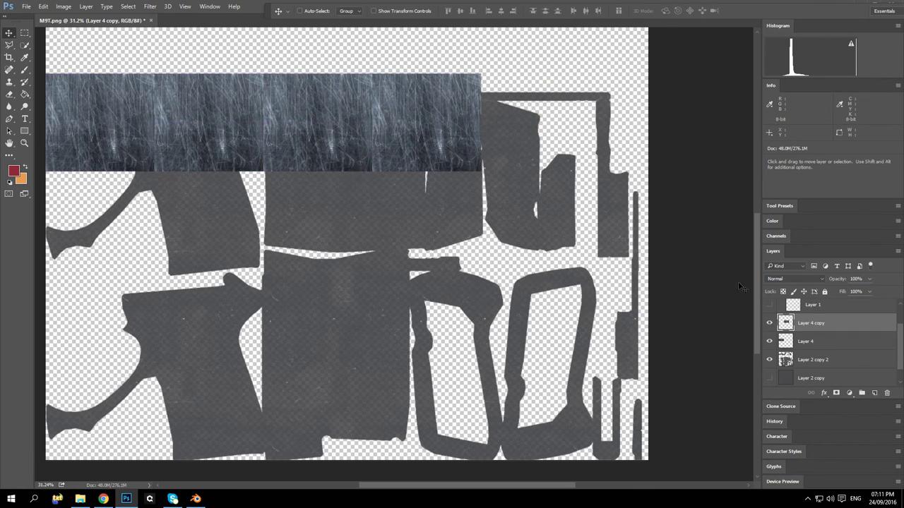
right_click(813, 324)
click(727, 103)
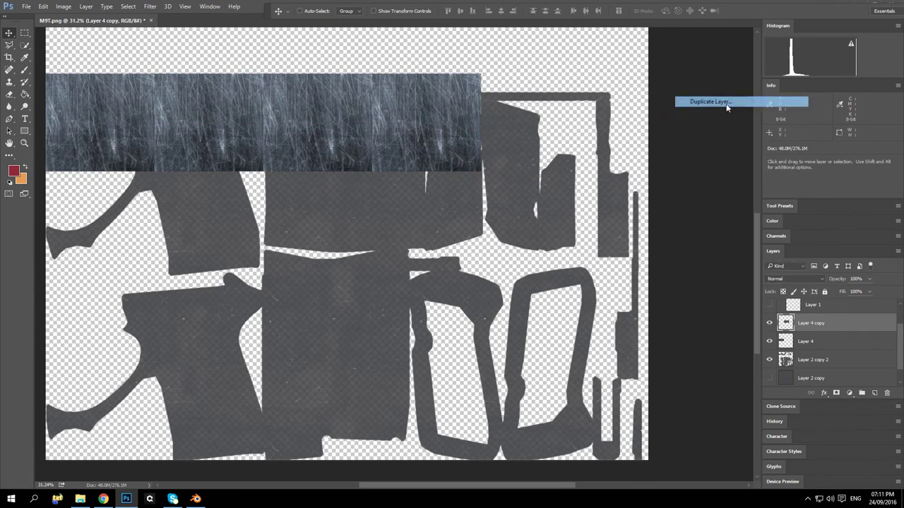
key(Return)
drag(395, 106, 488, 105)
Step: Merge the strip copies back into Layer 4, undoing a stray merge into Layer 2 copy 2
right_click(808, 324)
click(707, 341)
right_click(810, 324)
click(706, 342)
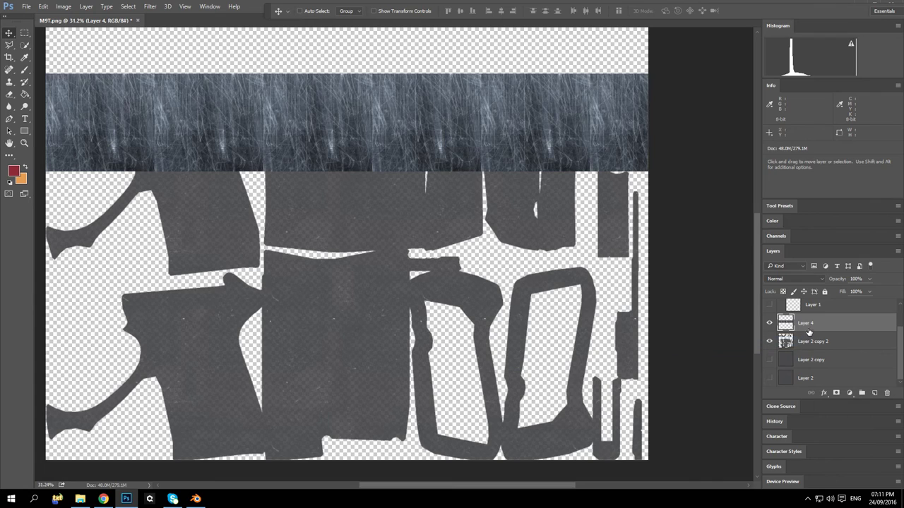
right_click(810, 323)
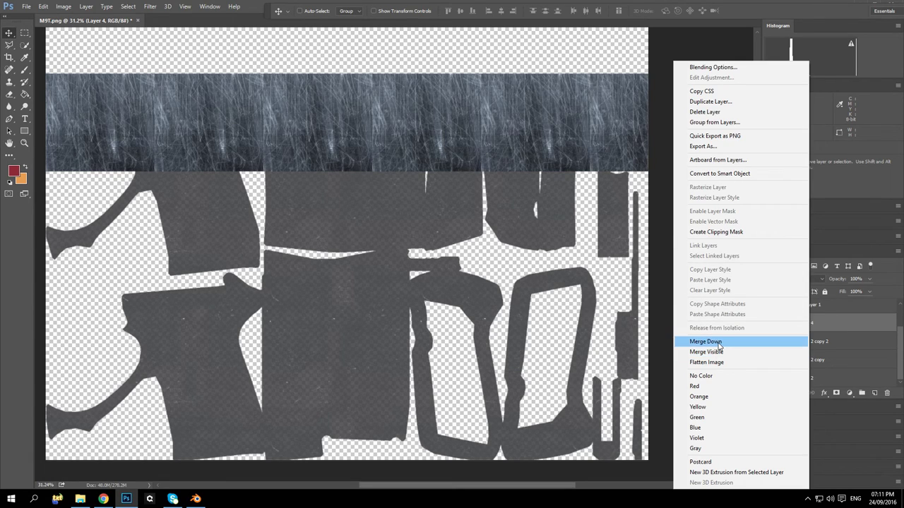
click(706, 340)
key(ctrl+z)
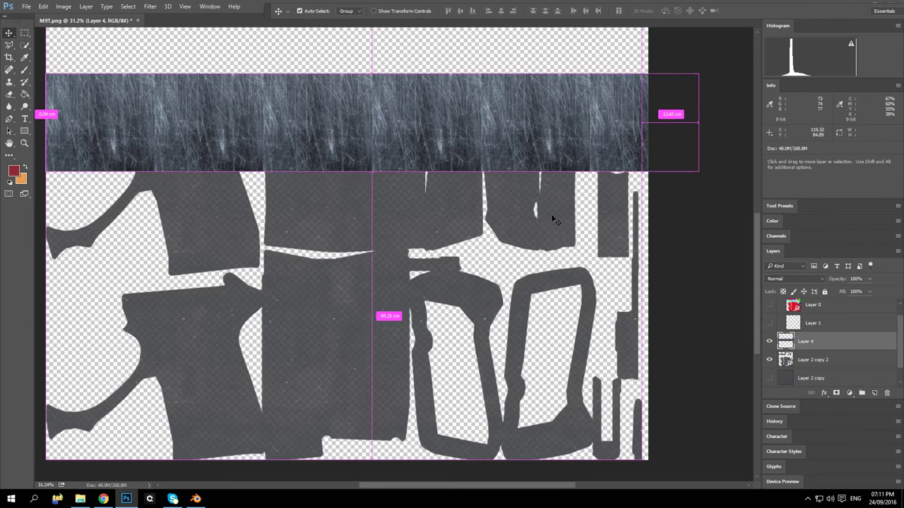
Step: Duplicate Layer 4 and move the copy down to form a second strip below
right_click(820, 349)
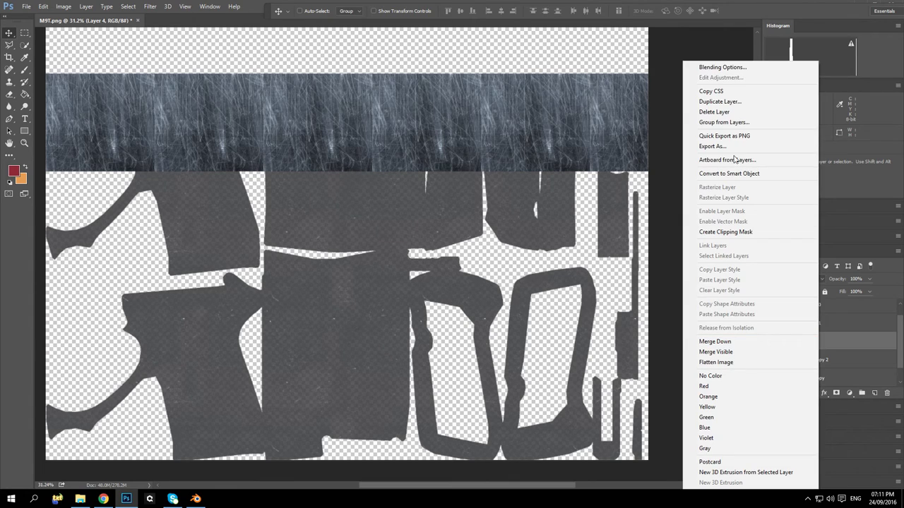
click(735, 104)
click(531, 150)
drag(395, 109, 388, 208)
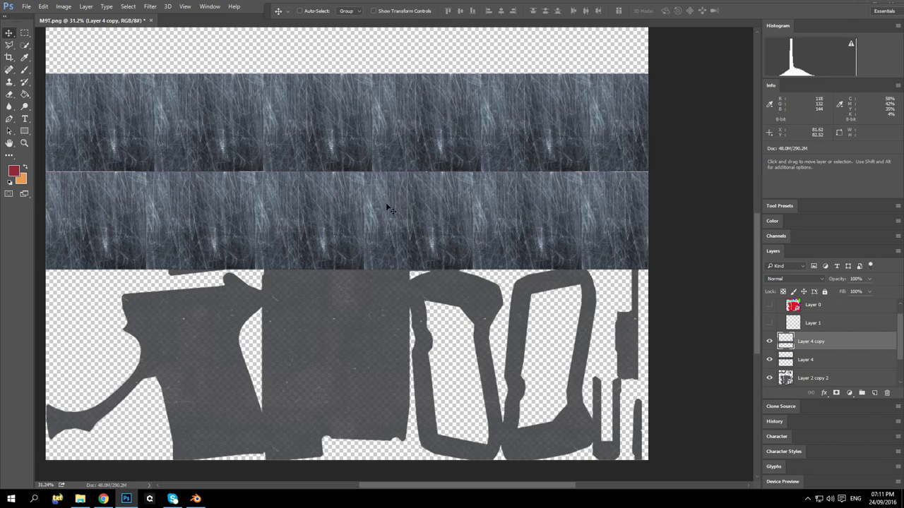
right_click(806, 341)
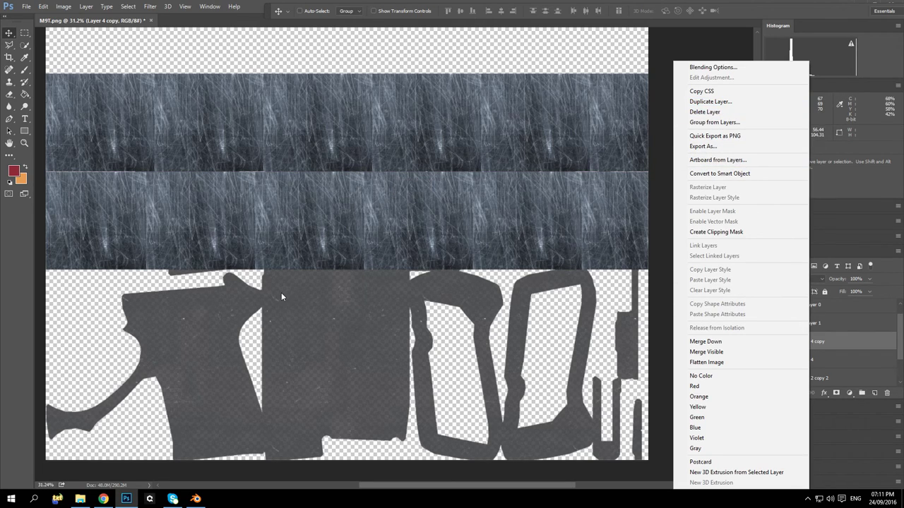
click(305, 5)
Step: Try Image > Image Rotation > Flip Canvas Horizontal, then undo the flip
click(62, 7)
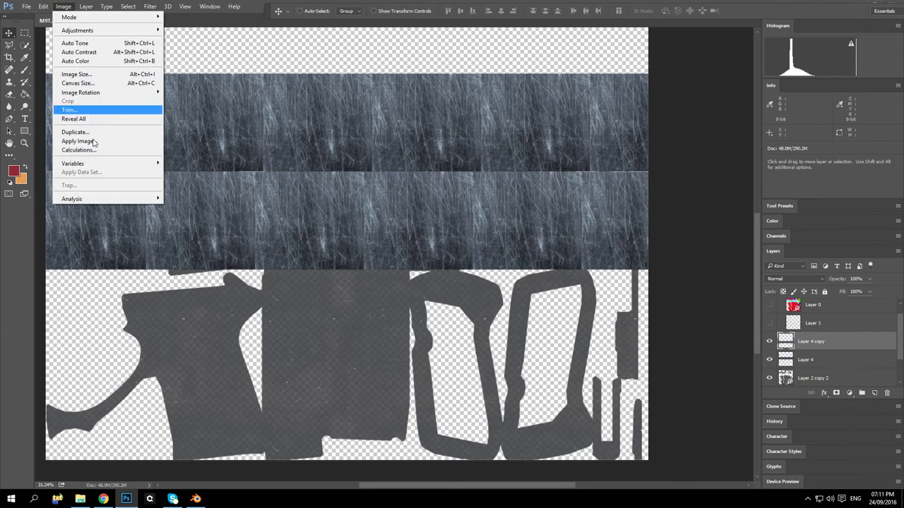
mouse_move(127, 96)
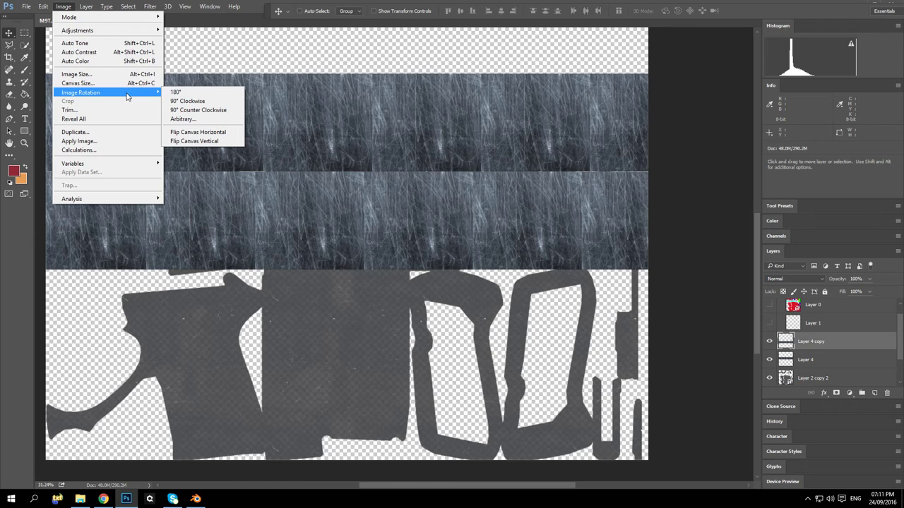
click(193, 134)
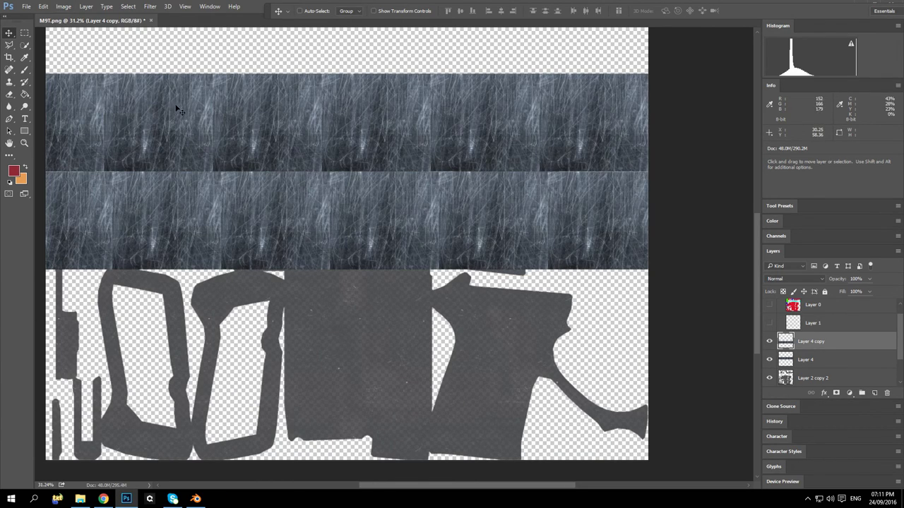
click(64, 6)
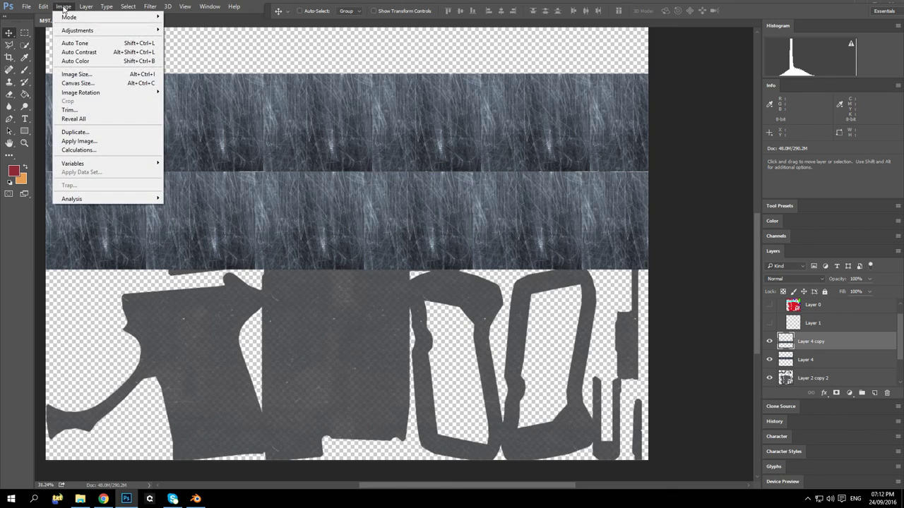
click(819, 361)
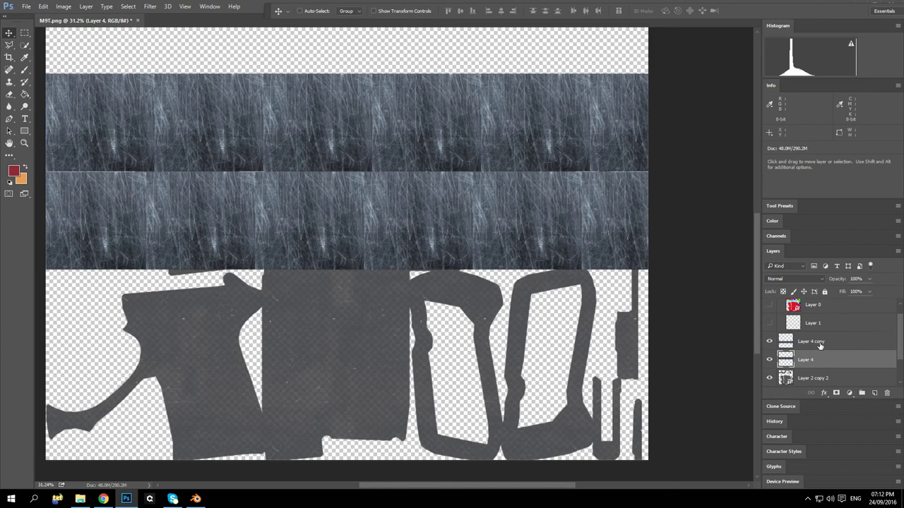
click(63, 7)
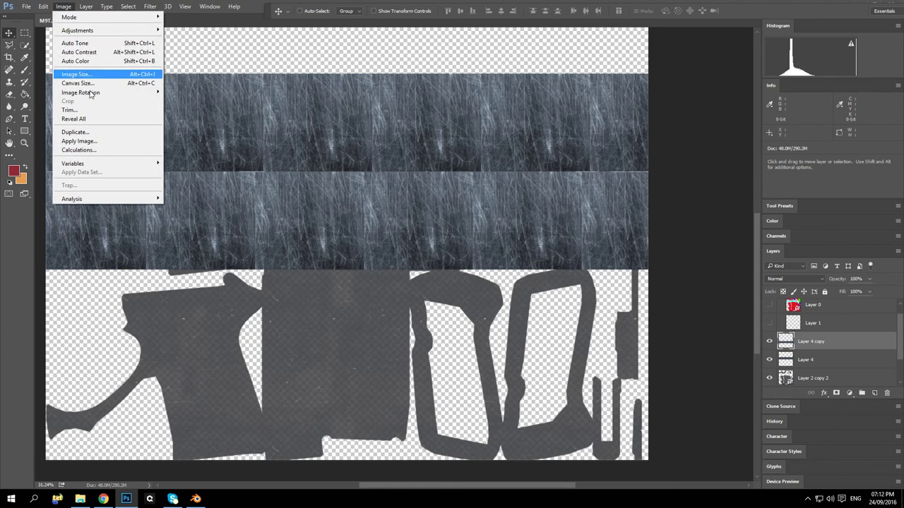
mouse_move(99, 94)
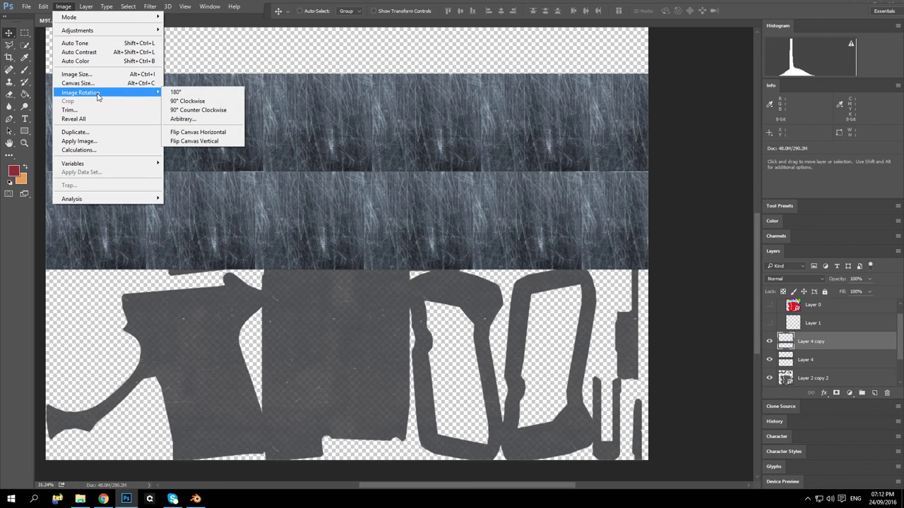
click(205, 133)
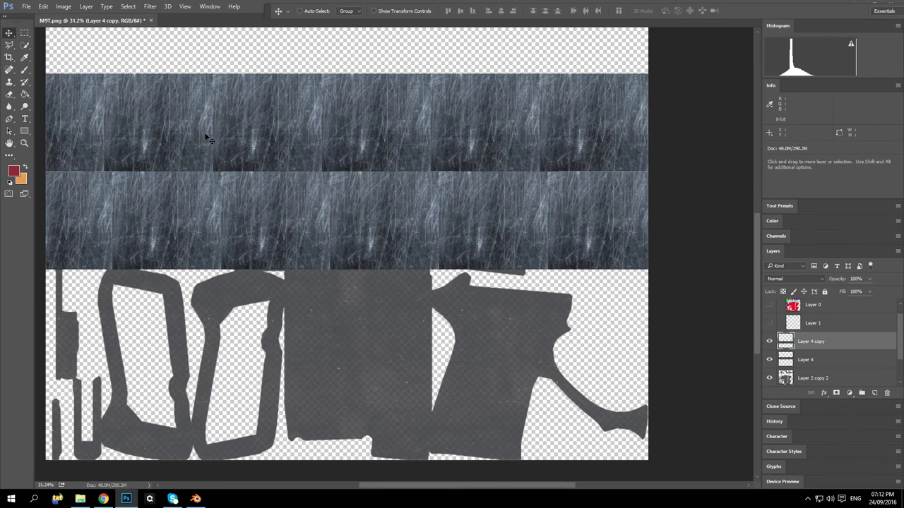
key(ctrl+z)
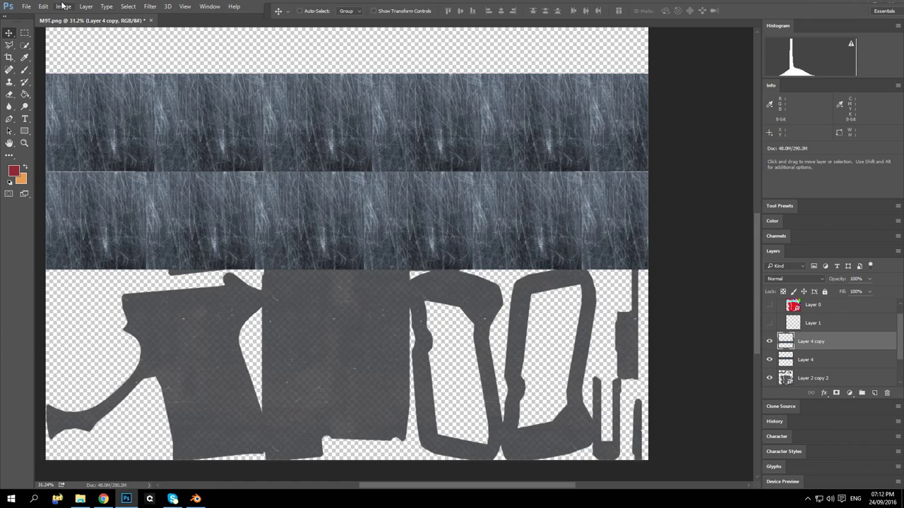
Step: Select the scratches layer and bring up its layer options
click(63, 7)
mouse_move(110, 94)
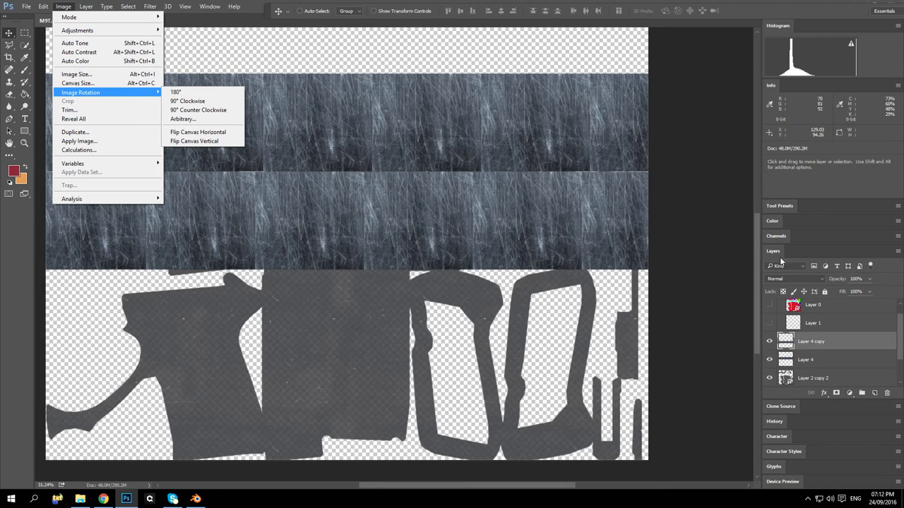
click(828, 349)
right_click(828, 346)
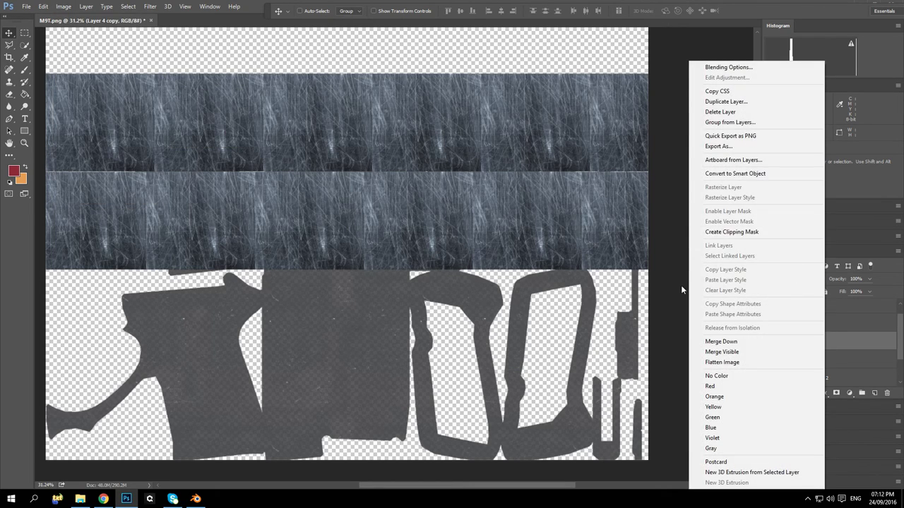
Step: Duplicate the scratches strip twice, moving copies down into the third and bottom rows
click(713, 101)
click(535, 157)
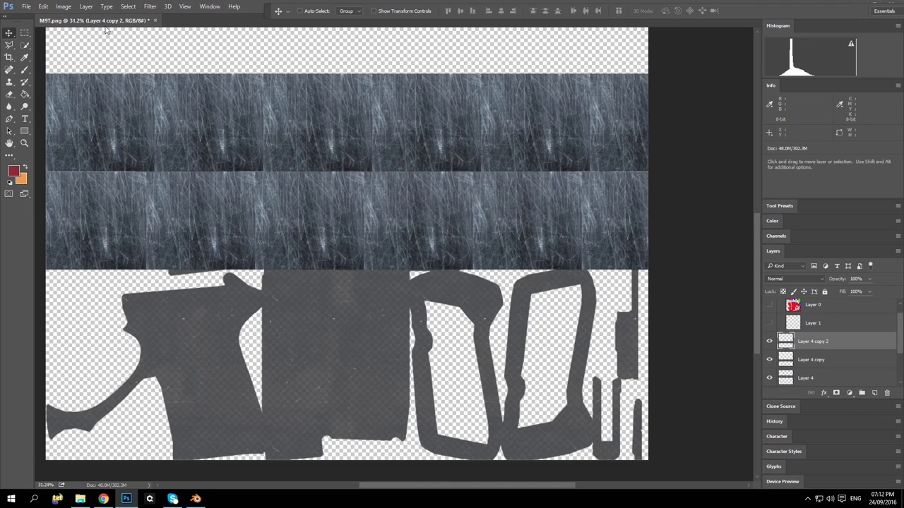
drag(240, 173, 276, 253)
right_click(812, 338)
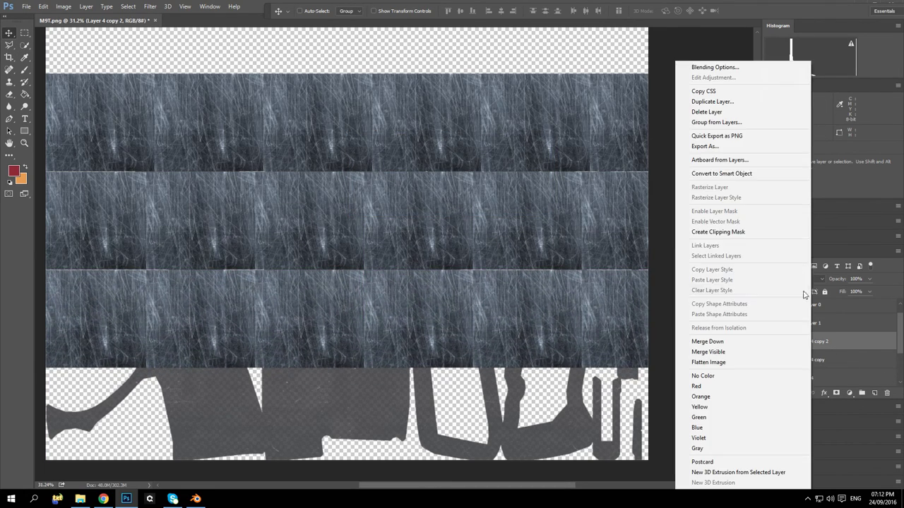
click(713, 103)
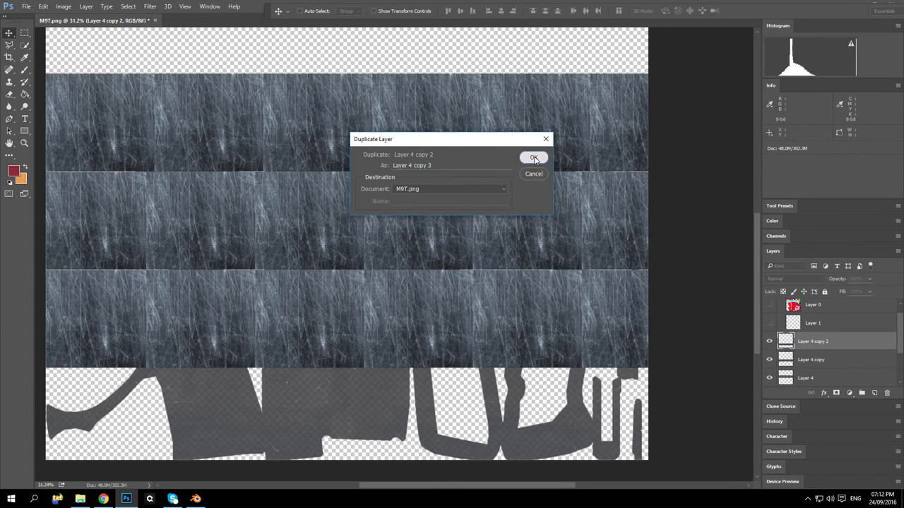
click(533, 157)
drag(262, 297, 263, 395)
Step: Merge all the scratch copies down into Layer 4
right_click(836, 345)
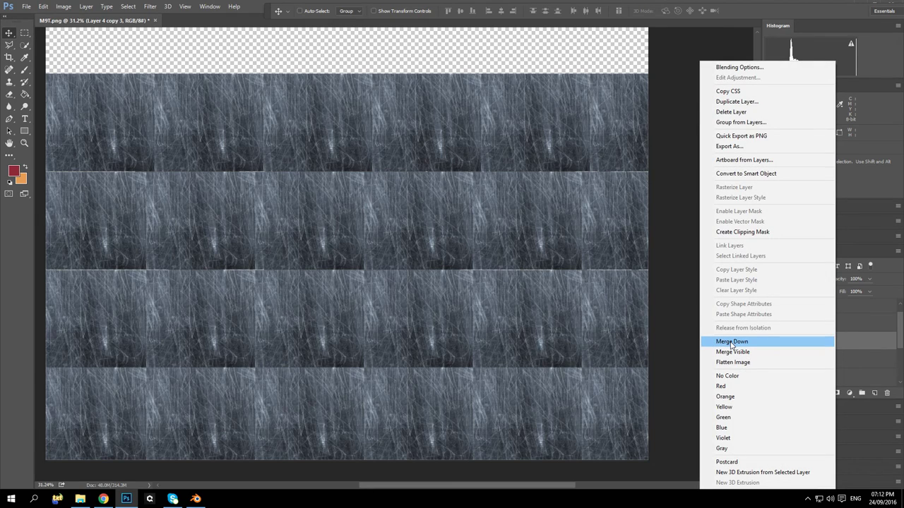
click(732, 343)
right_click(830, 344)
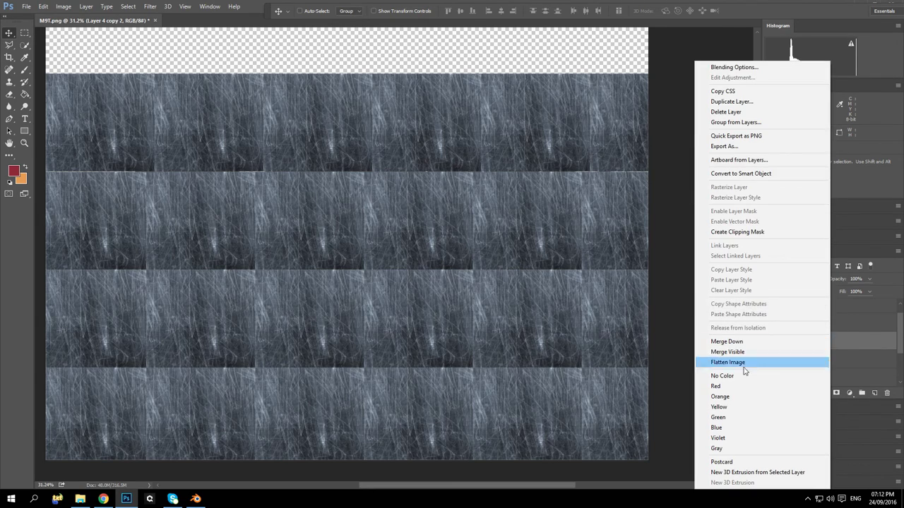
click(731, 342)
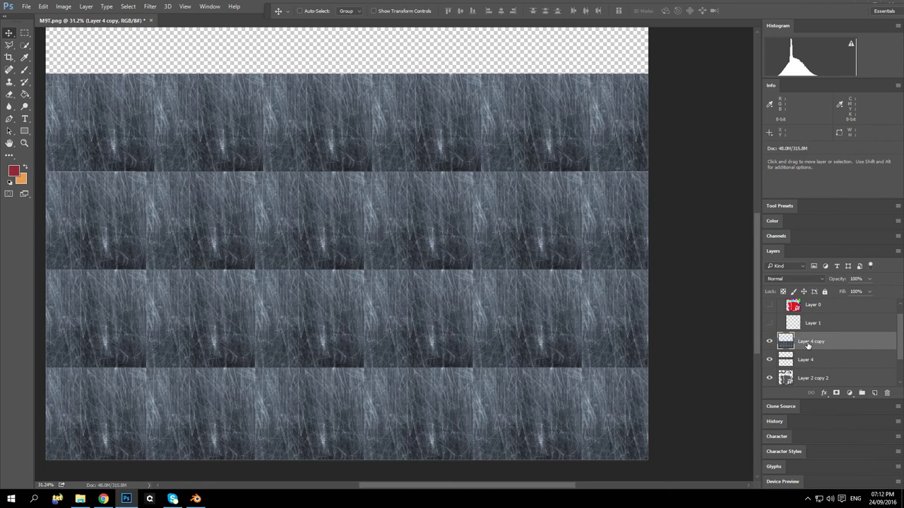
right_click(809, 344)
click(740, 344)
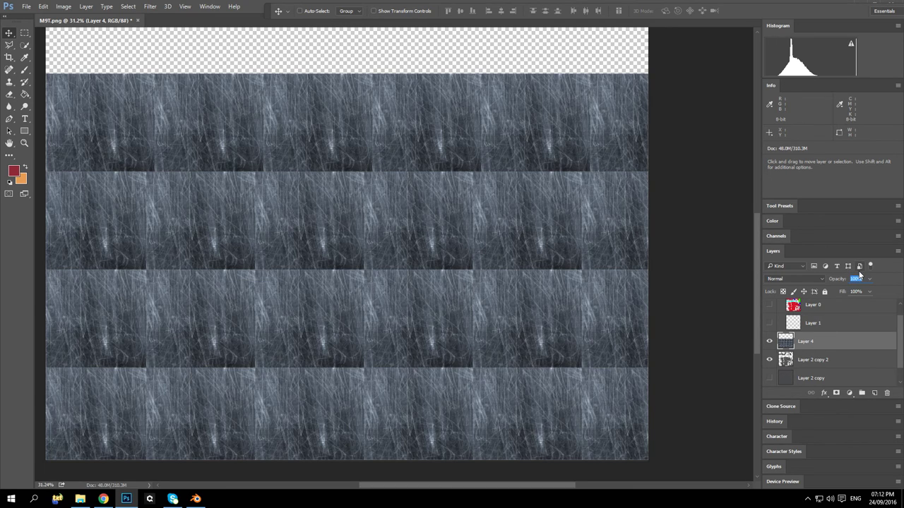
Step: Set Layer 4 opacity to 50% and choose a textured splatter eraser brush
text(50)
key(Return)
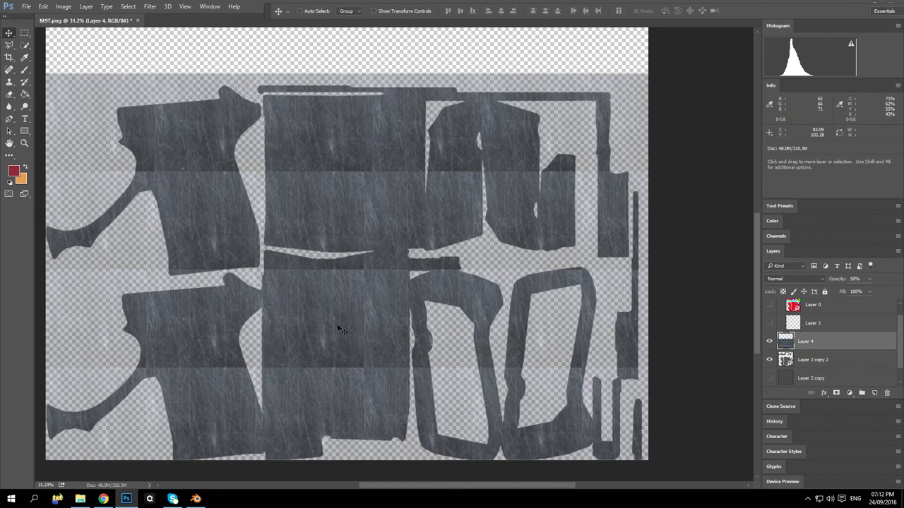
click(9, 95)
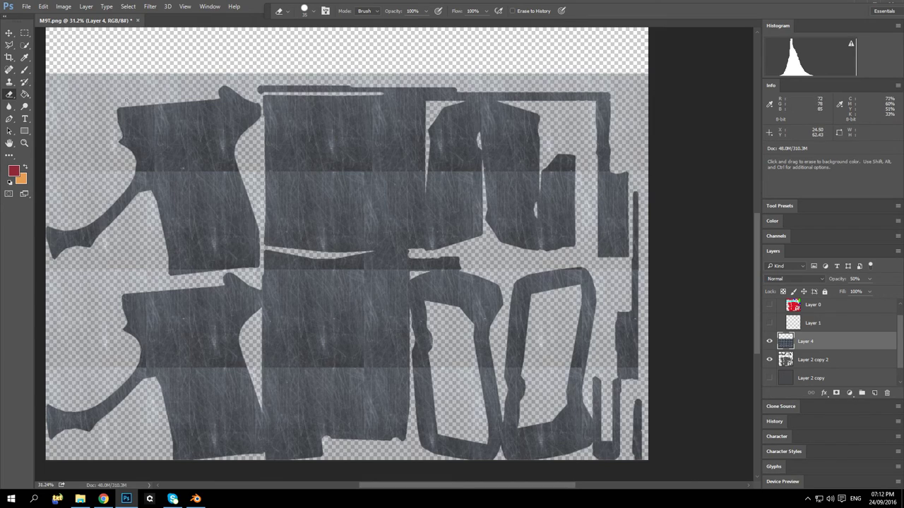
click(314, 12)
scroll(333, 102, down, 6)
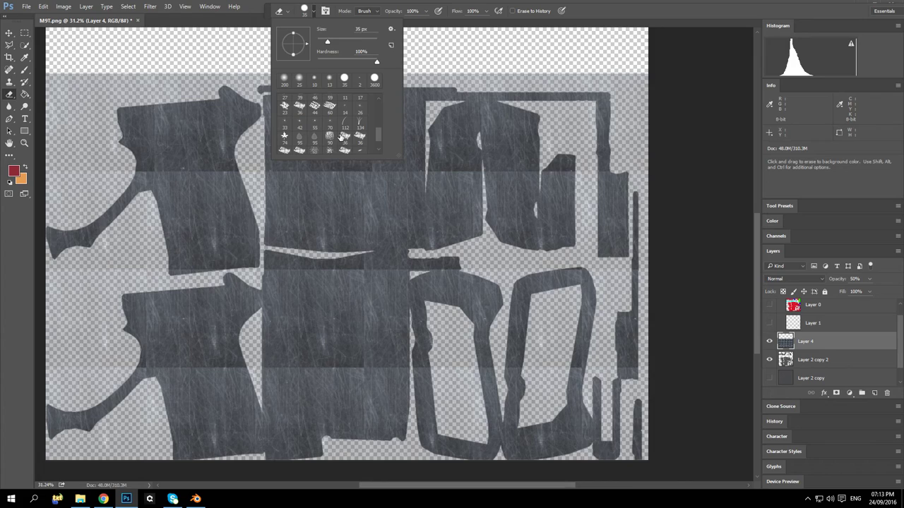
click(330, 138)
Step: Erase a soft patch near the upper-left island with the brush at 480 px
text(480)
key(Return)
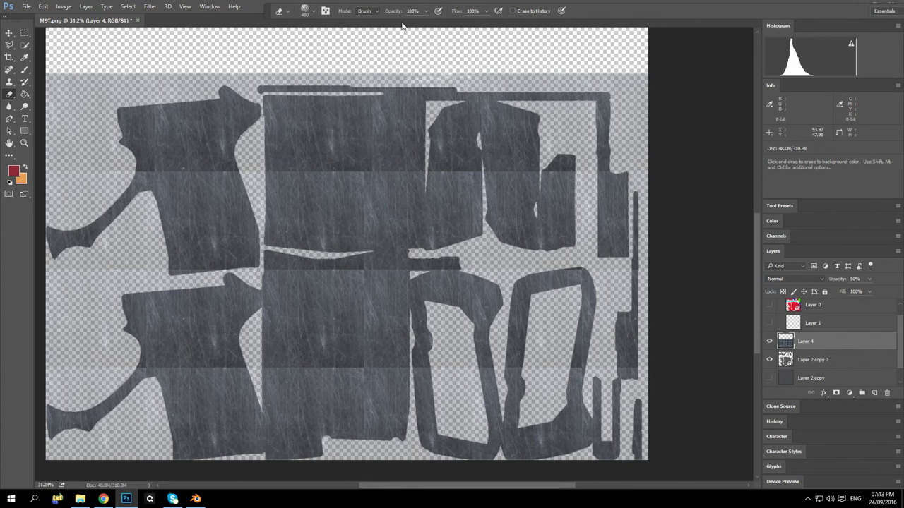
mouse_move(141, 55)
mouse_down()
mouse_move(116, 52)
mouse_move(225, 26)
mouse_move(70, 44)
mouse_move(29, 80)
mouse_move(72, 28)
mouse_move(36, 59)
mouse_move(10, 116)
mouse_move(47, 65)
mouse_move(125, 36)
mouse_move(1, 218)
mouse_move(60, 201)
mouse_move(20, 111)
mouse_move(22, 308)
mouse_move(105, 176)
mouse_up()
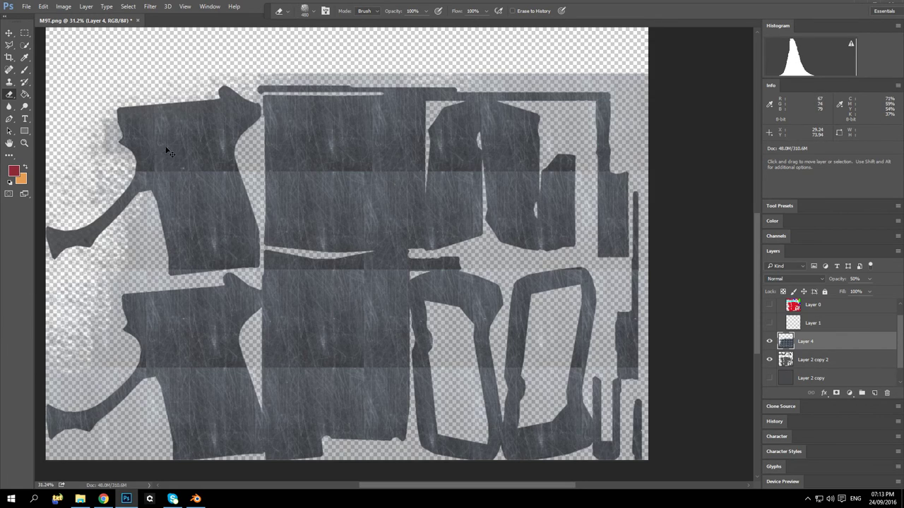
Step: Step backward five history states with Edit > Step Backward to remove the erased patch
click(56, 8)
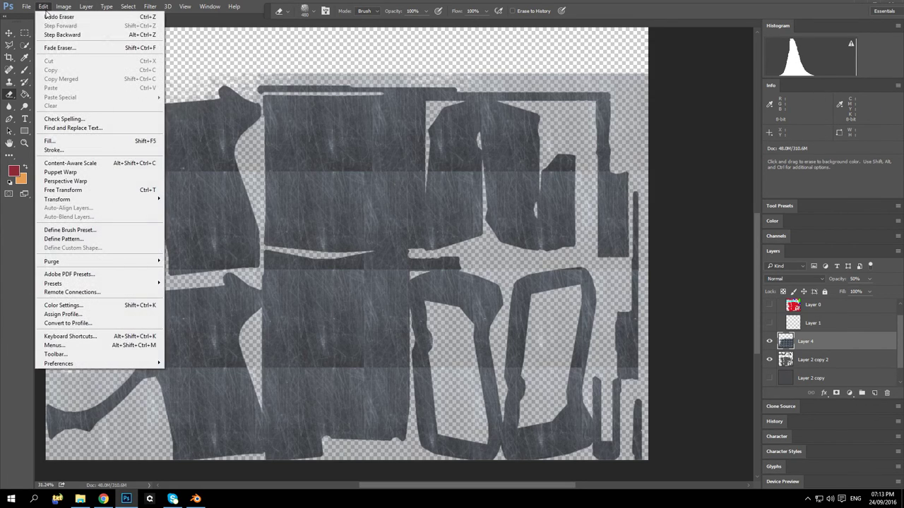
click(63, 34)
click(44, 7)
click(47, 34)
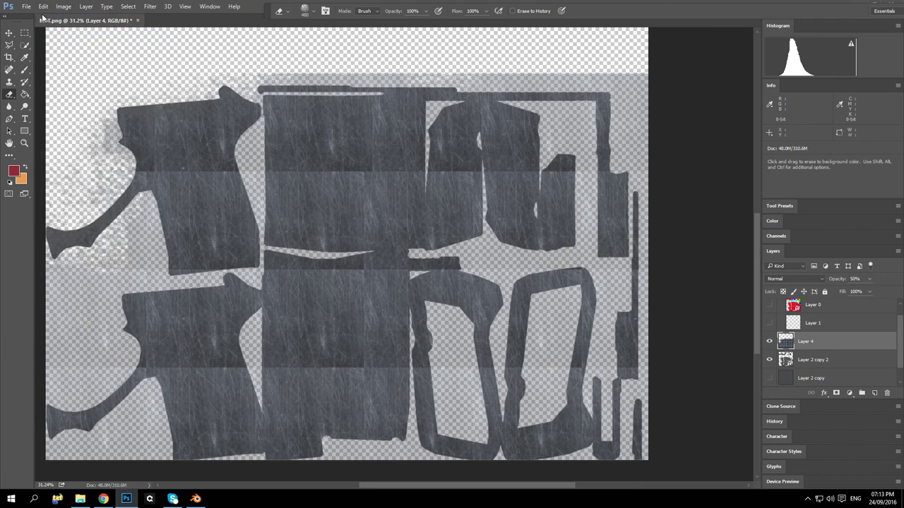
click(44, 7)
click(46, 33)
click(43, 7)
click(64, 35)
click(44, 7)
click(66, 35)
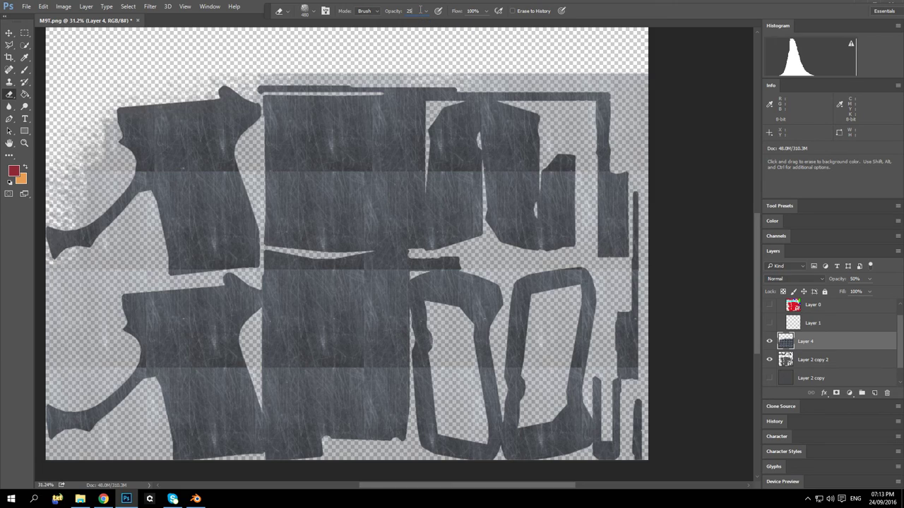
Step: Lightly erase along the upper-left, lower-left and right-side island edges at 25% eraser opacity
click(116, 134)
drag(123, 136, 294, 137)
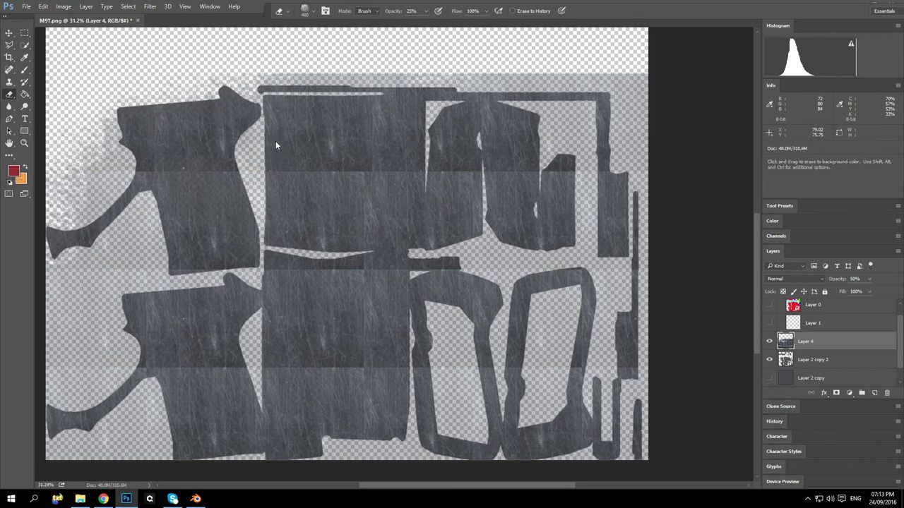
mouse_move(202, 392)
mouse_down()
mouse_move(98, 356)
mouse_move(462, 422)
mouse_up()
mouse_move(596, 348)
mouse_down()
mouse_move(452, 353)
mouse_move(170, 339)
mouse_move(52, 385)
mouse_up()
mouse_move(332, 254)
mouse_down()
mouse_move(120, 293)
mouse_move(184, 283)
mouse_move(51, 281)
mouse_up()
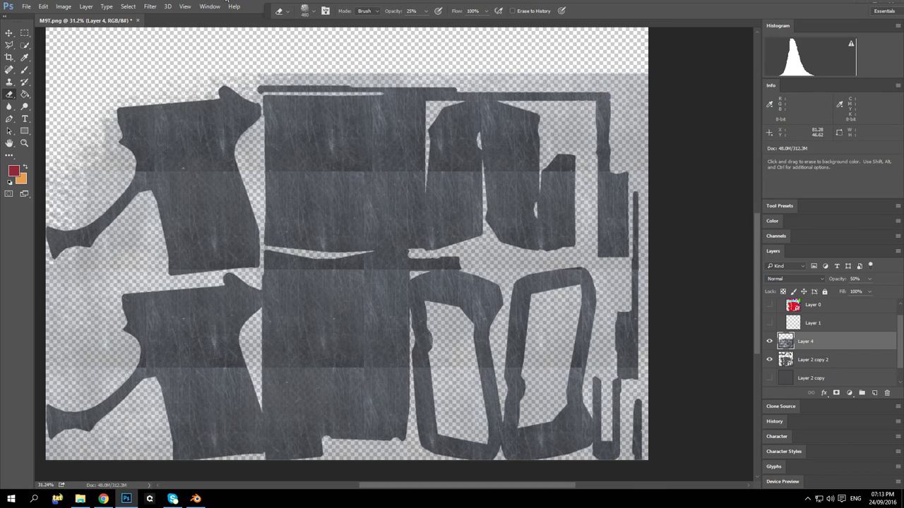
Step: Float the image into its own window and reposition it
drag(144, 21, 152, 54)
double_click(242, 55)
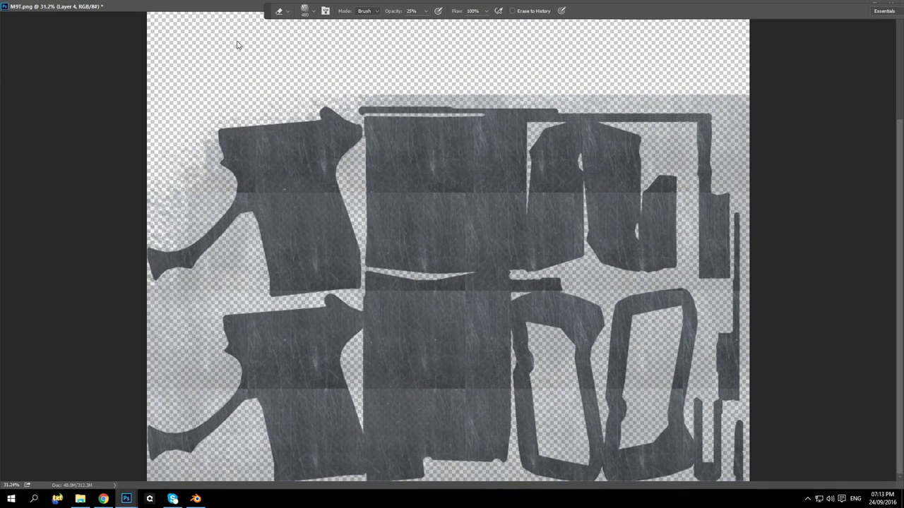
double_click(206, 10)
drag(169, 51, 255, 21)
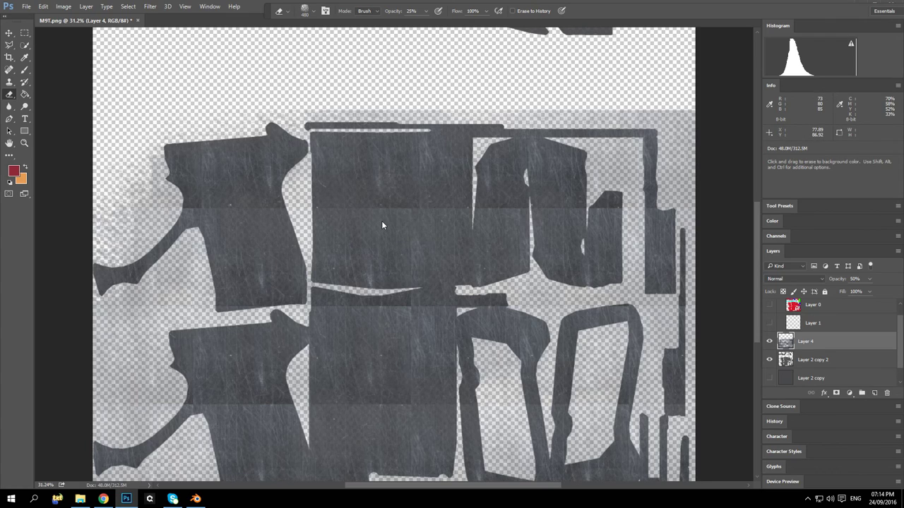
Step: Pick textured brush preset 66 for the eraser and set its size to 1102 px
click(313, 12)
scroll(346, 135, down, 2)
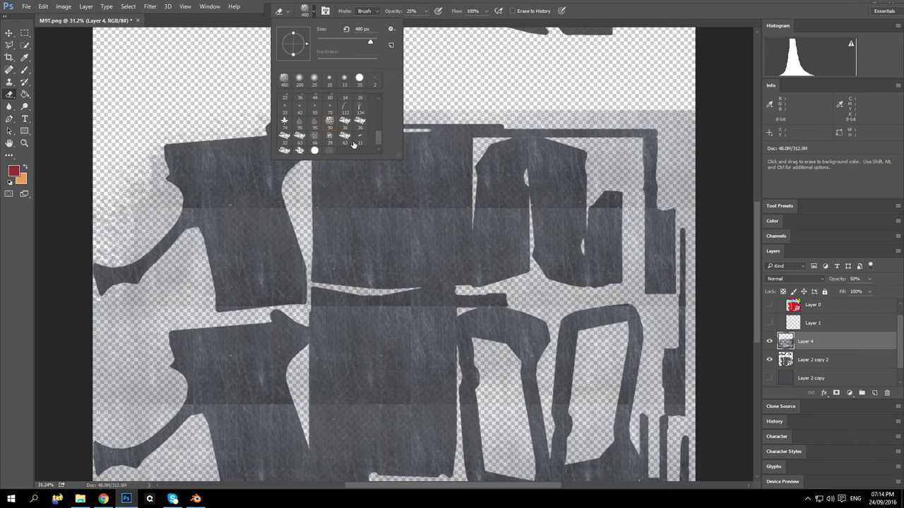
click(315, 131)
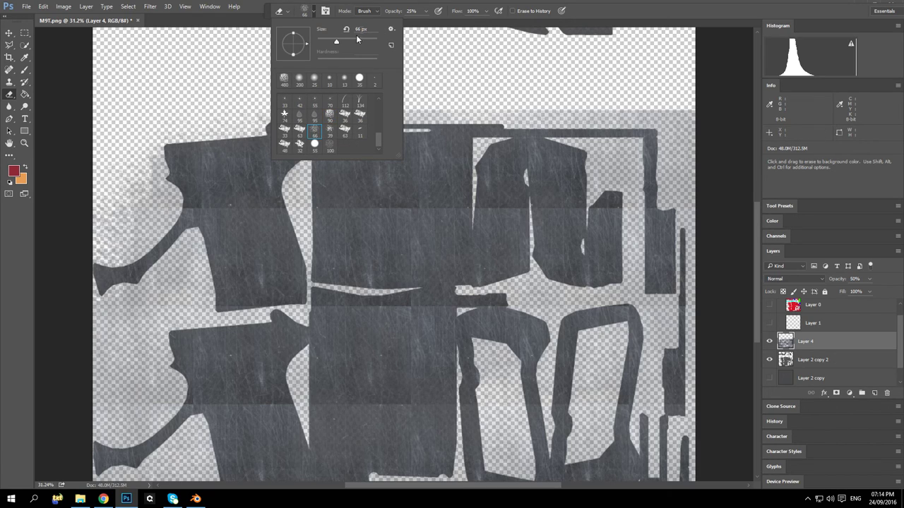
drag(338, 41, 343, 41)
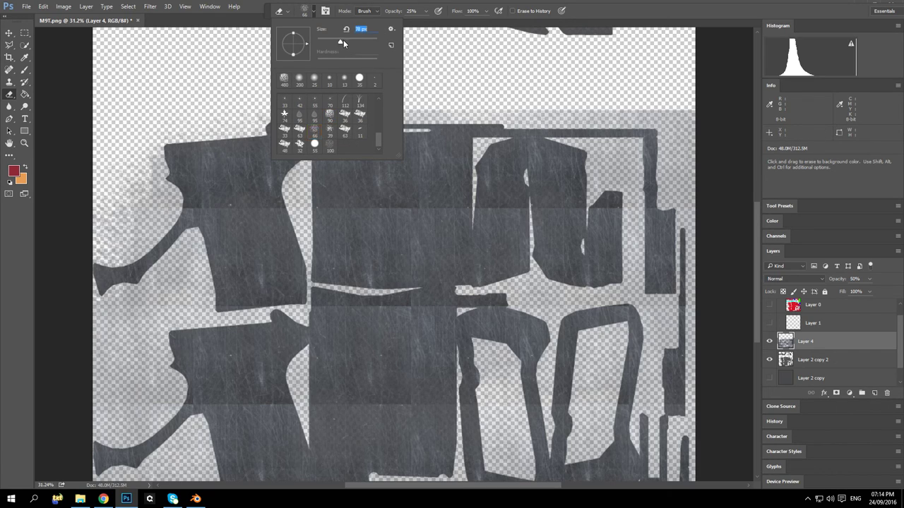
click(478, 73)
click(315, 12)
mouse_move(367, 43)
mouse_down()
mouse_move(376, 44)
mouse_move(361, 38)
mouse_up()
drag(369, 42, 371, 42)
drag(374, 42, 375, 41)
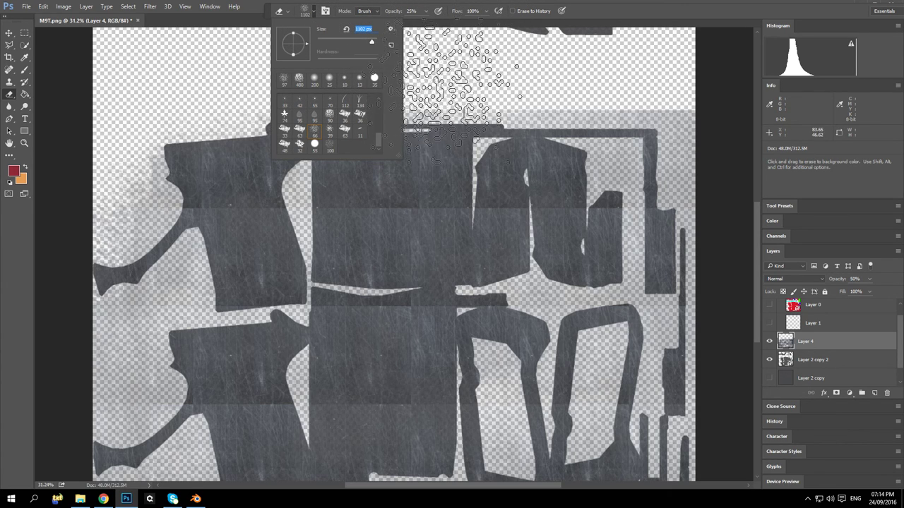
key(Return)
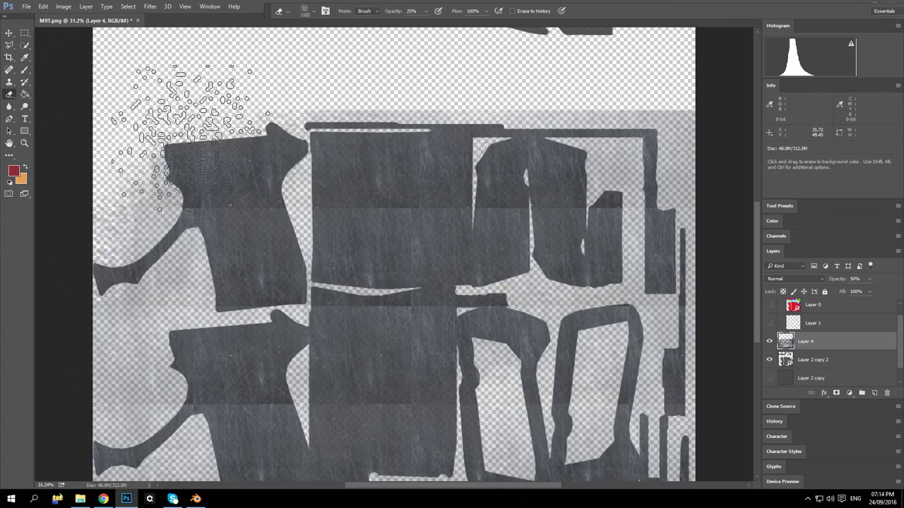
Step: Set Layer 4 back to 100% opacity and erase ragged gaps around the left islands
drag(127, 211, 233, 166)
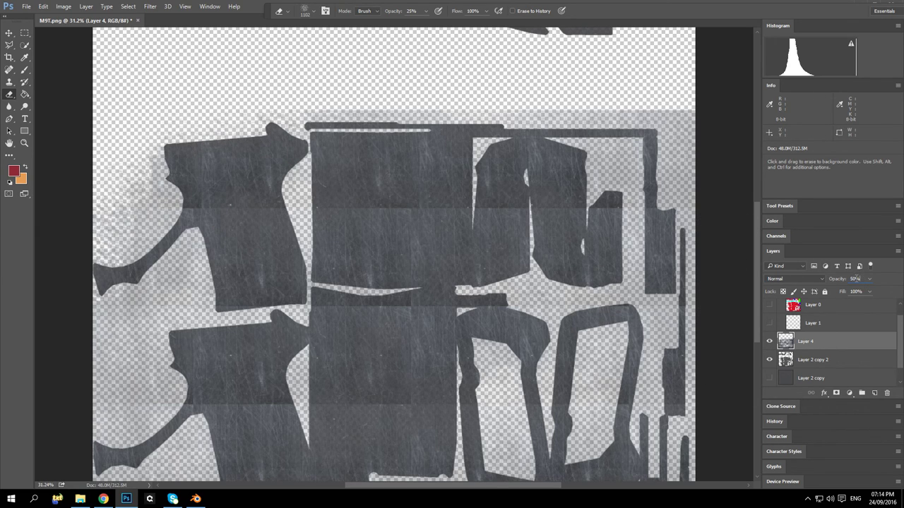
text(100)
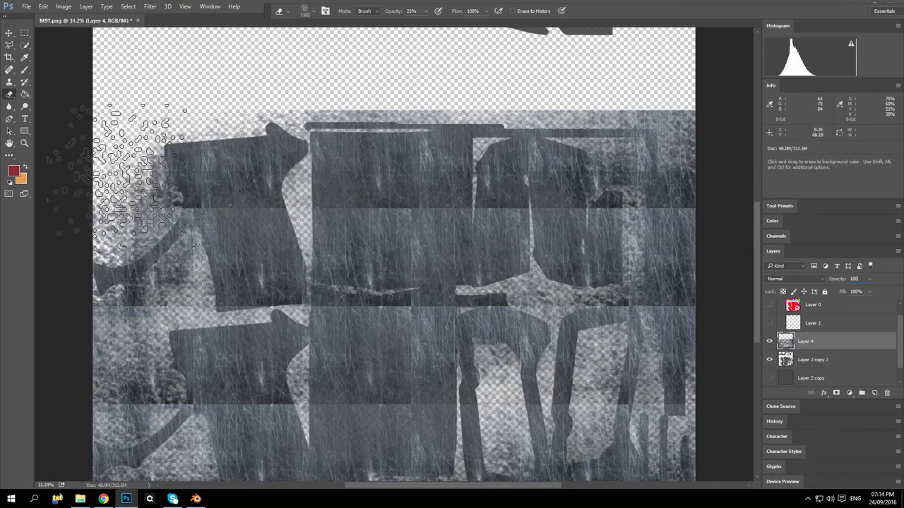
key(Return)
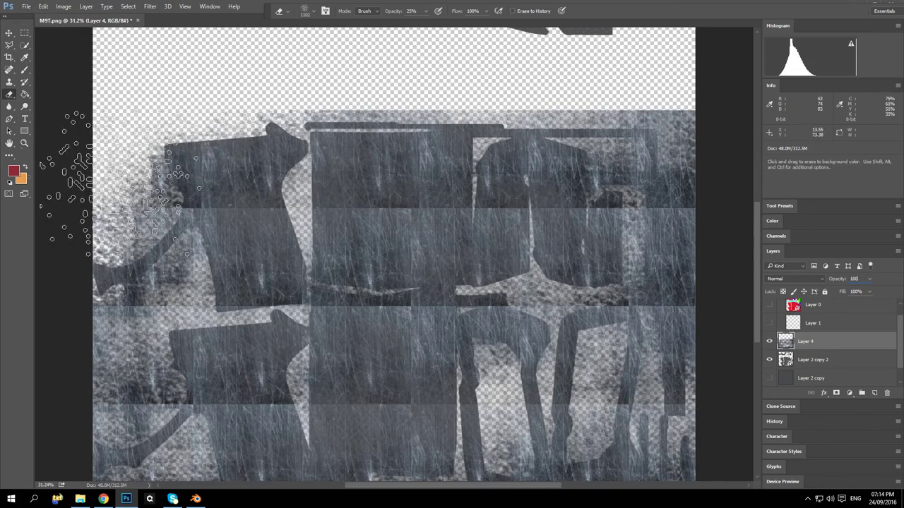
mouse_move(141, 325)
mouse_down()
mouse_move(50, 343)
mouse_move(40, 383)
mouse_up()
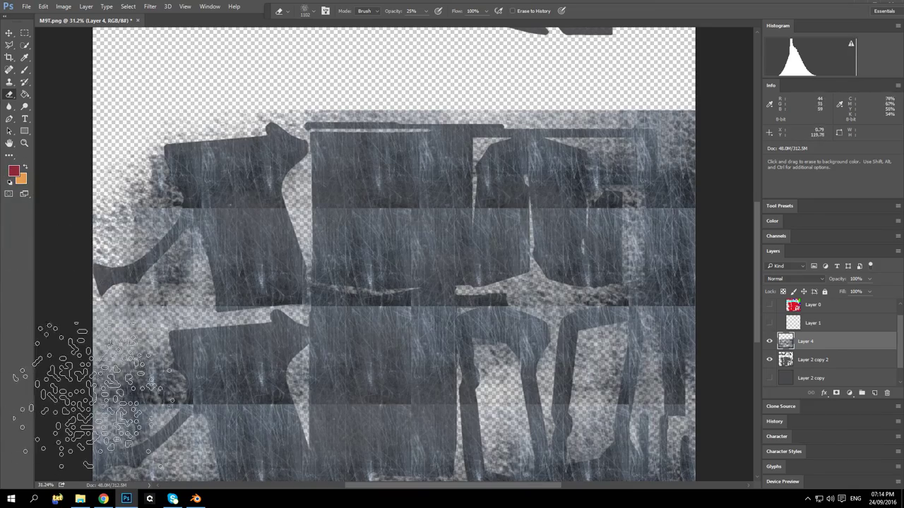
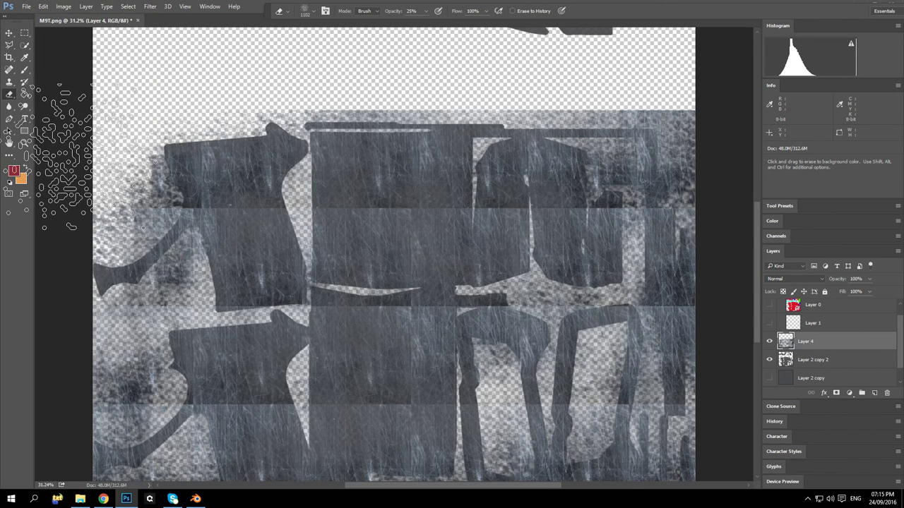
Step: Clone Stamp texture from the left edge over Layer 4's upper and lower horizontal seams
click(11, 85)
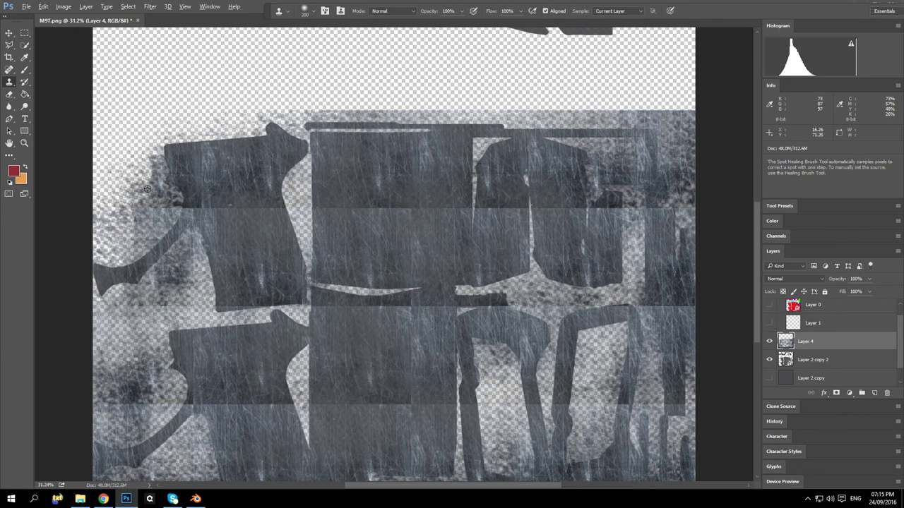
alt+click(107, 189)
drag(136, 206, 693, 208)
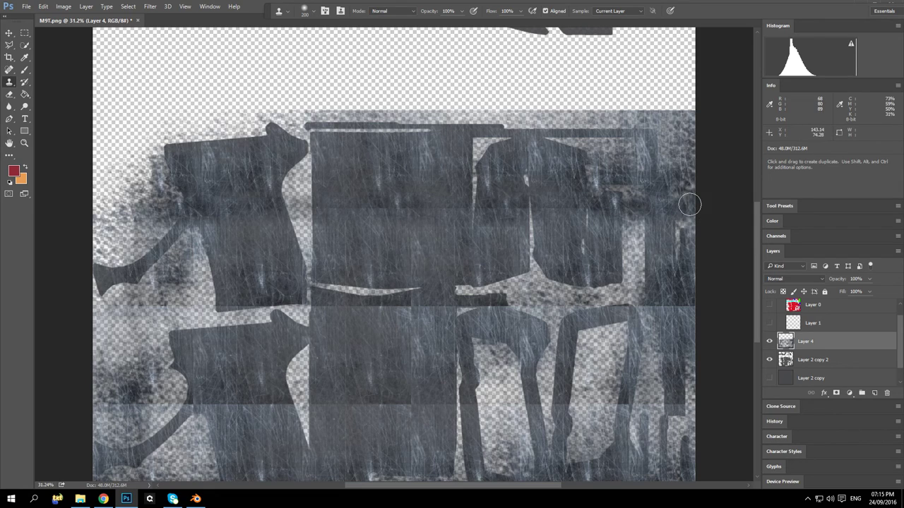
mouse_move(142, 319)
mouse_down()
mouse_move(112, 309)
mouse_move(683, 303)
mouse_up()
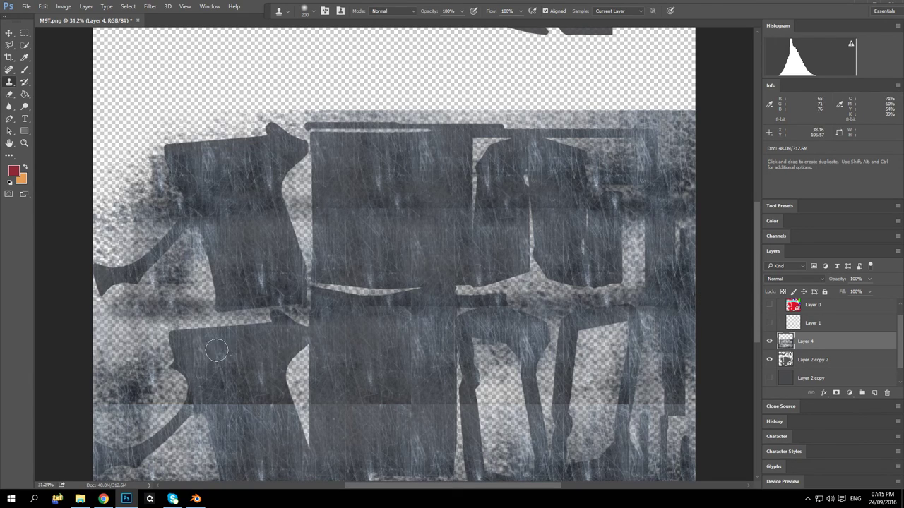
drag(97, 408, 720, 403)
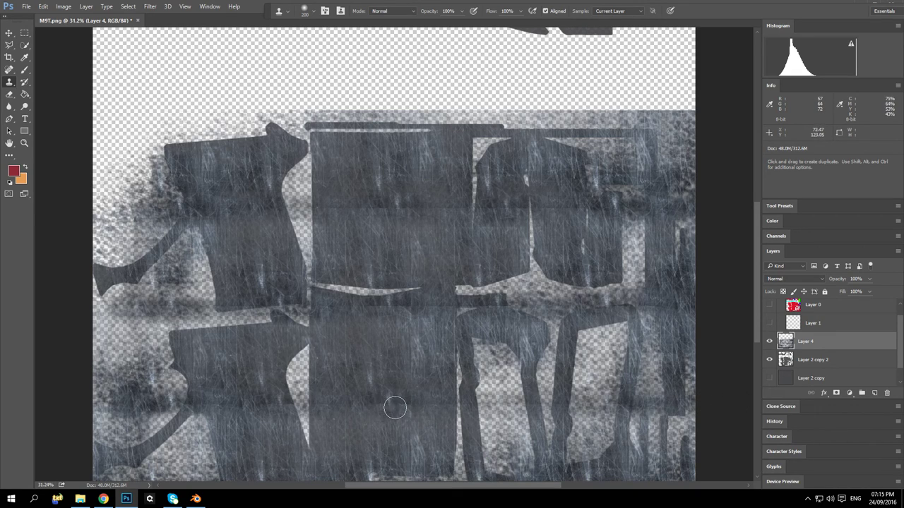
Step: Patch a spot near the lower middle and smooth the upper seam's right half
drag(353, 411, 227, 407)
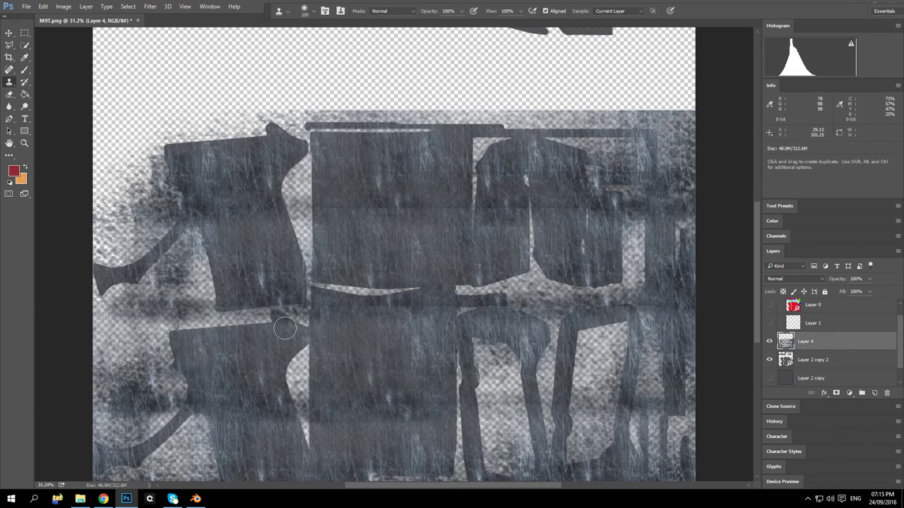
alt+click(245, 241)
mouse_move(361, 210)
mouse_down()
mouse_move(447, 202)
mouse_move(640, 211)
mouse_move(707, 226)
mouse_up()
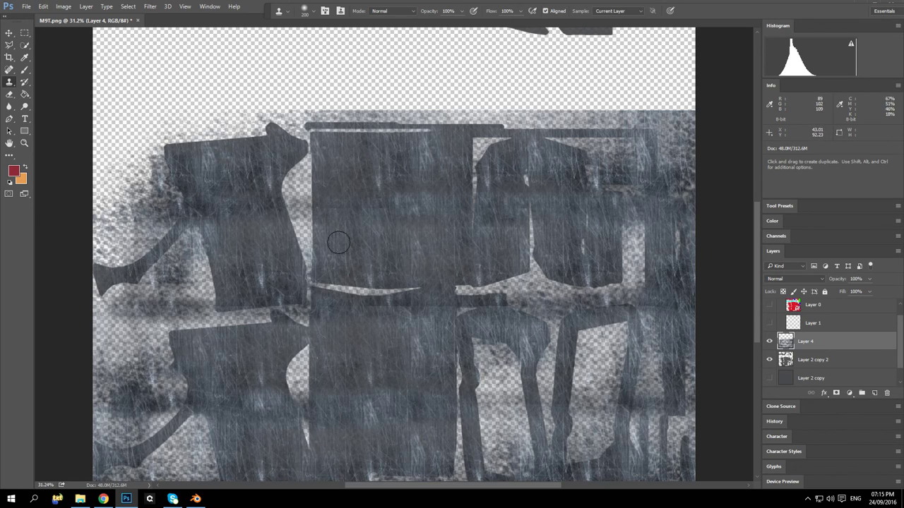
click(815, 323)
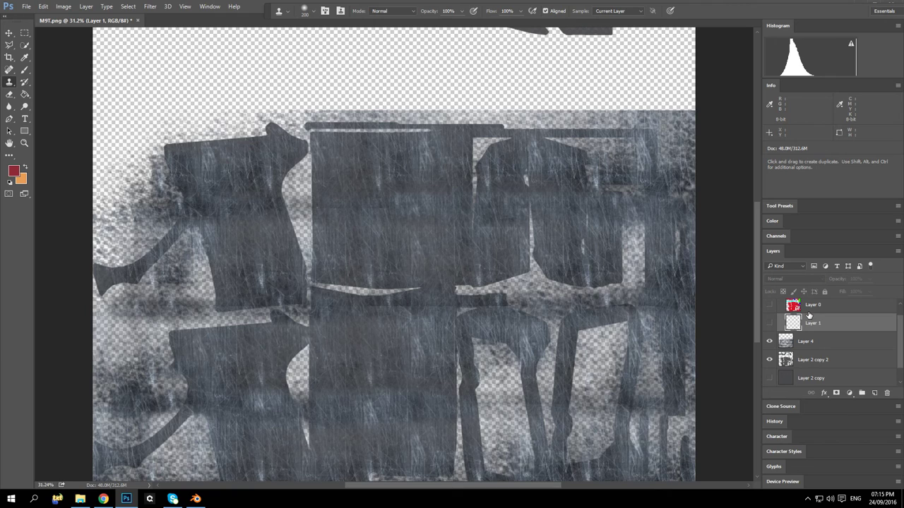
Step: Make Layer 0 active and visible, and switch to the Magic Wand tool
click(813, 308)
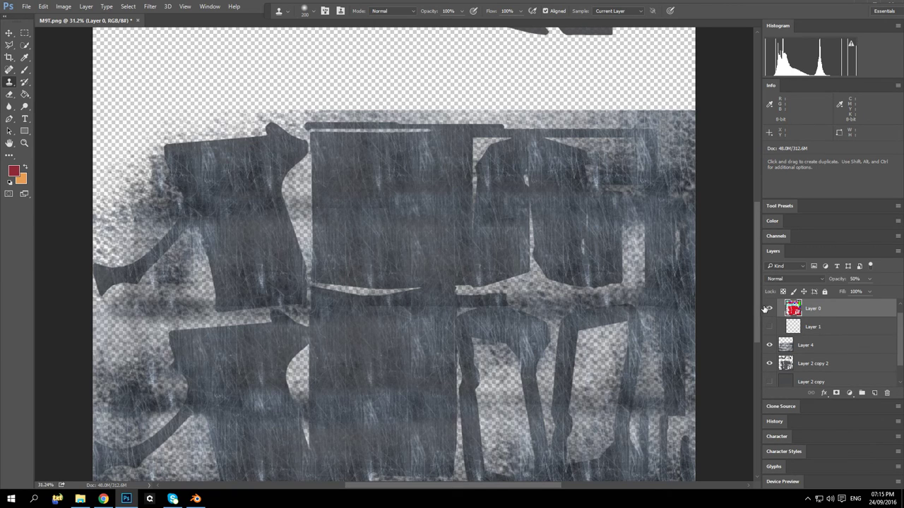
click(769, 308)
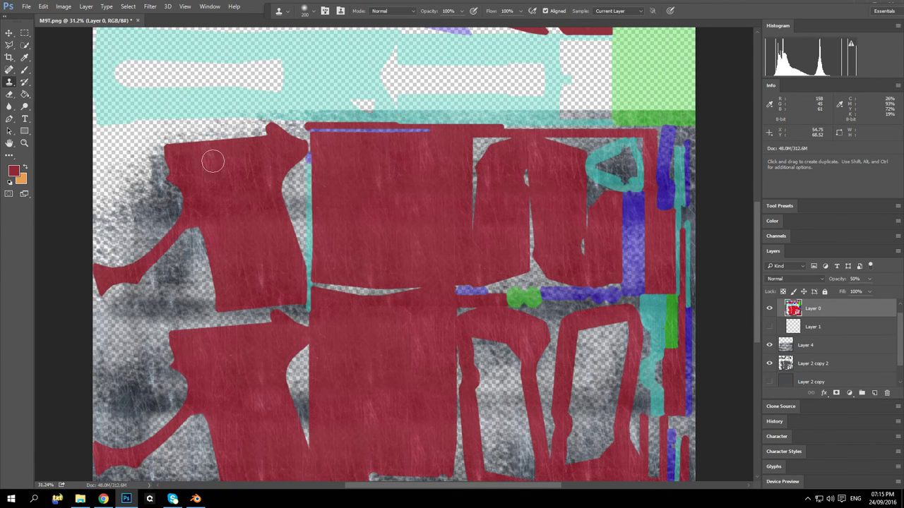
click(27, 47)
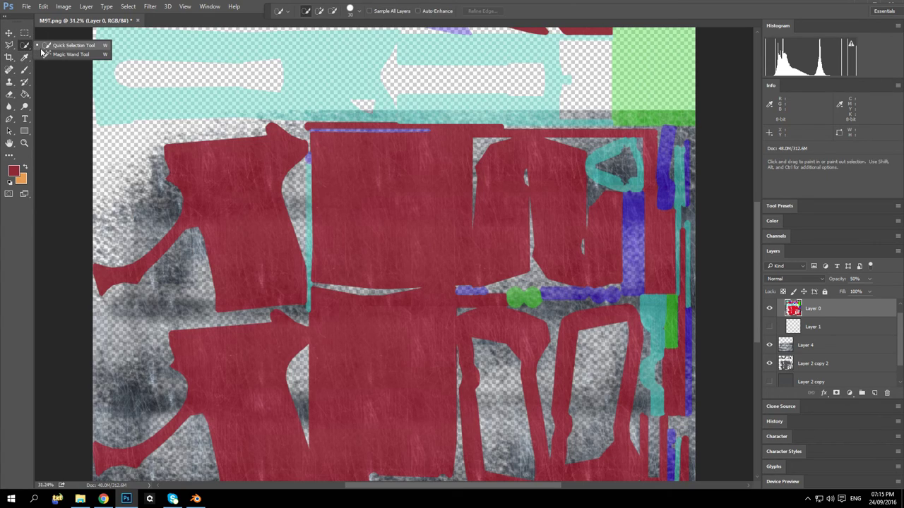
click(120, 147)
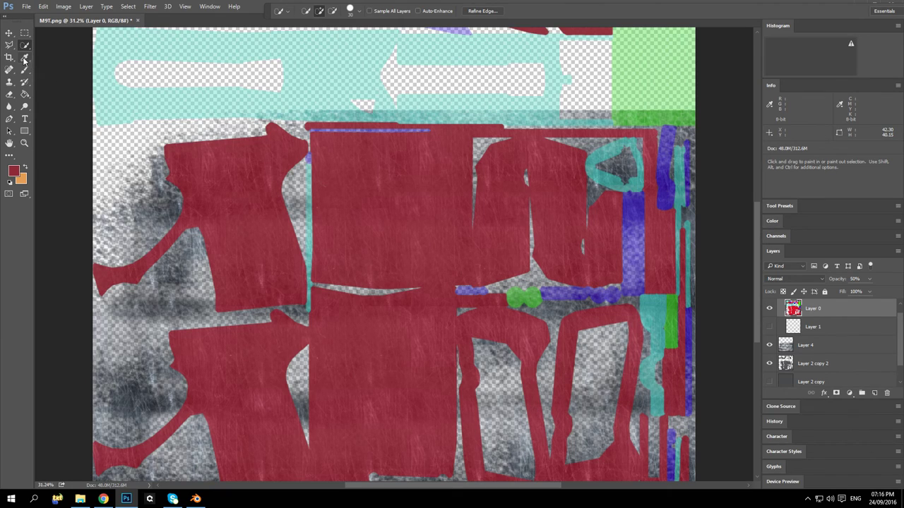
click(24, 35)
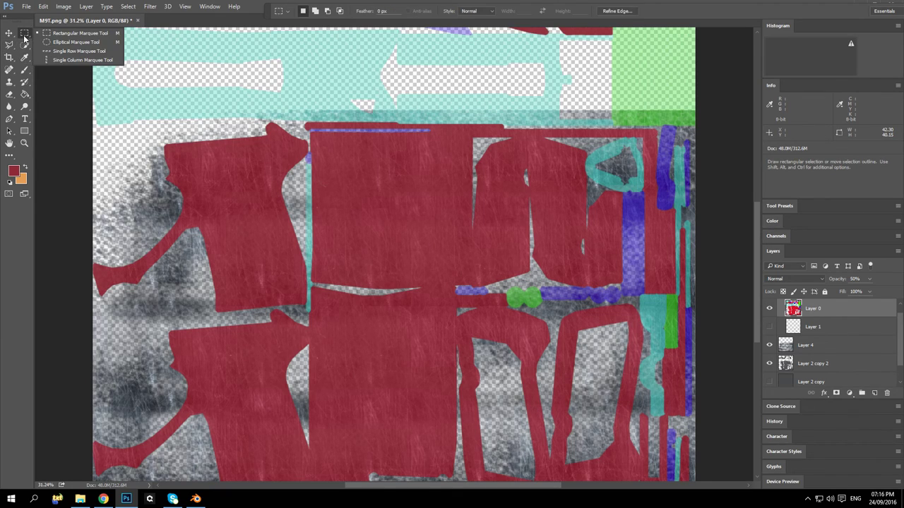
click(19, 41)
click(25, 44)
click(64, 56)
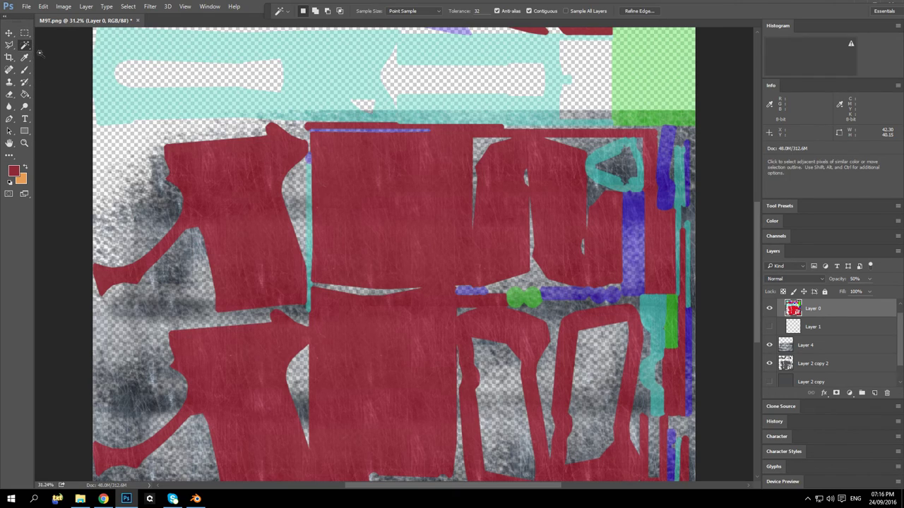
Step: Select the empty upper-left area, delete Layer 4's grey texture there, then deselect
click(132, 152)
click(840, 346)
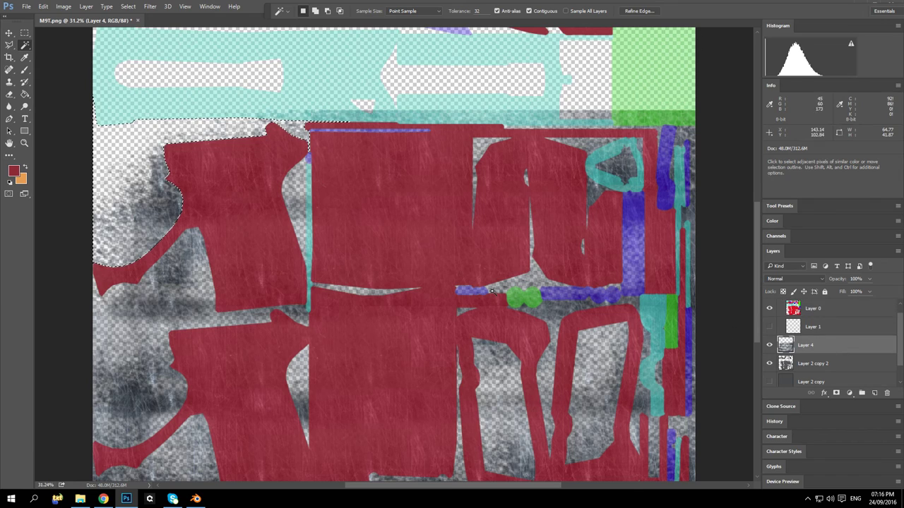
key(Delete)
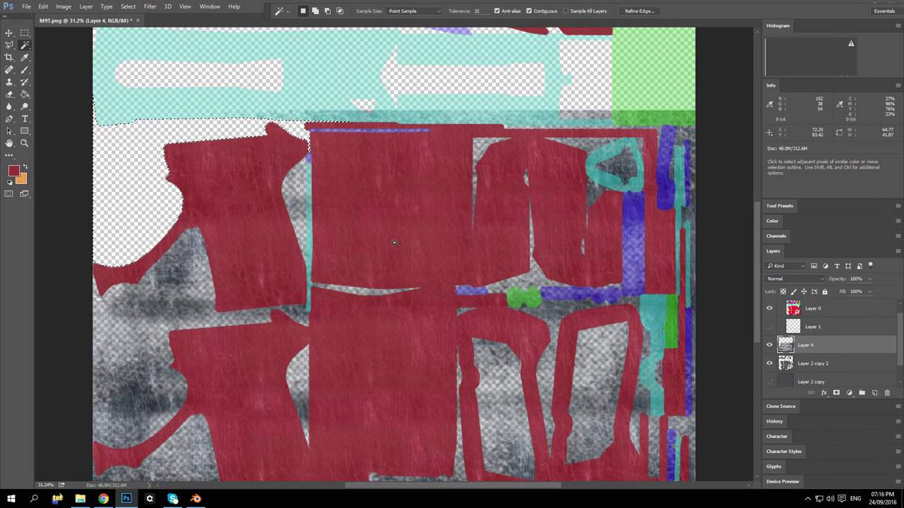
key(alt)
click(892, 308)
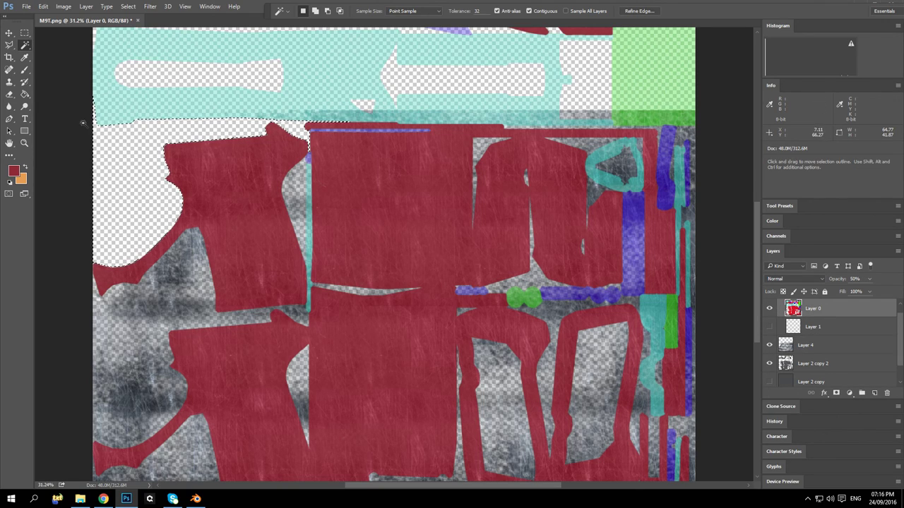
click(25, 33)
click(61, 74)
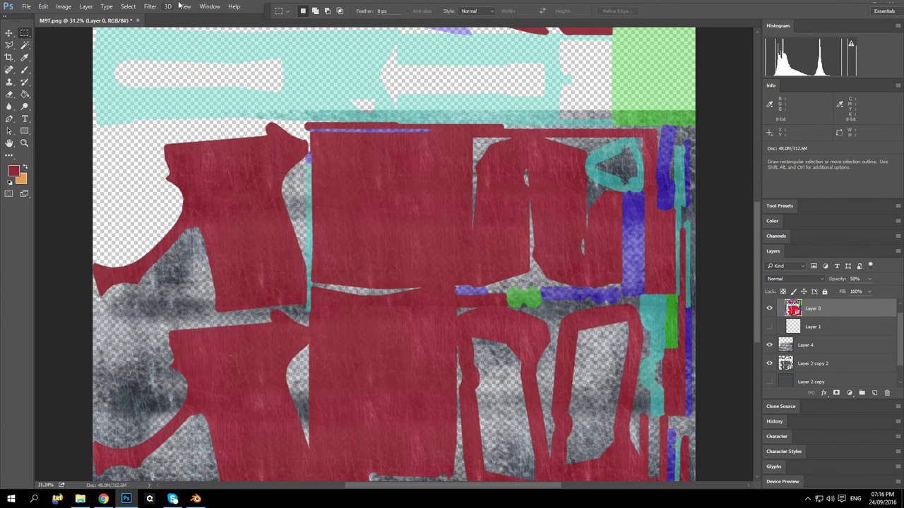
Step: Try a Color Range selection of the red, then hide the grey texture layers and deselect
click(133, 7)
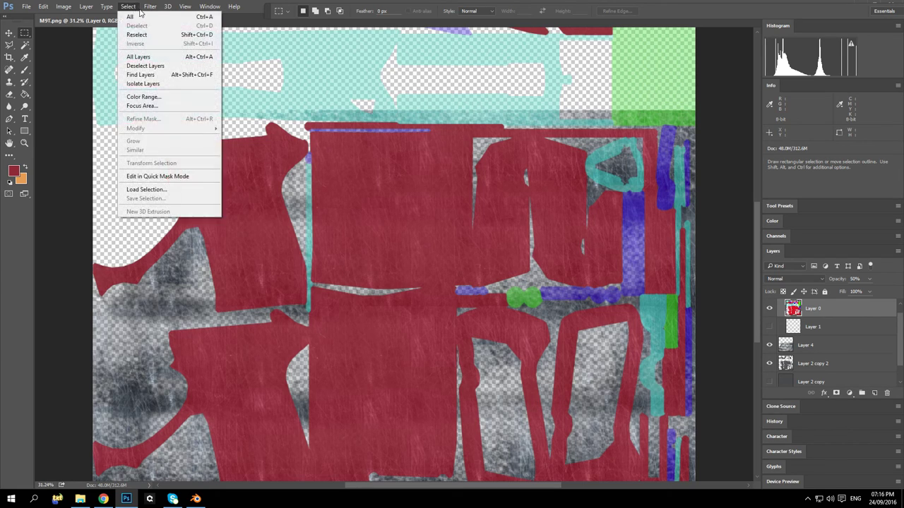
click(144, 97)
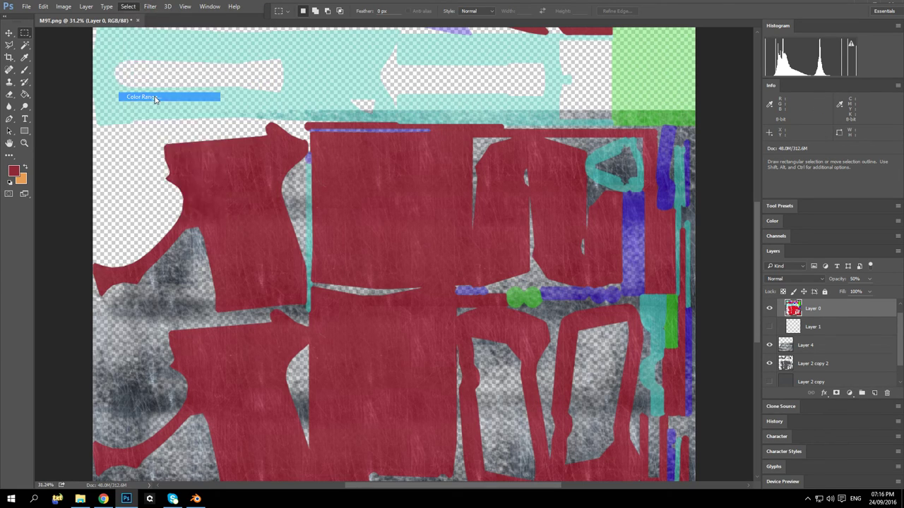
click(290, 185)
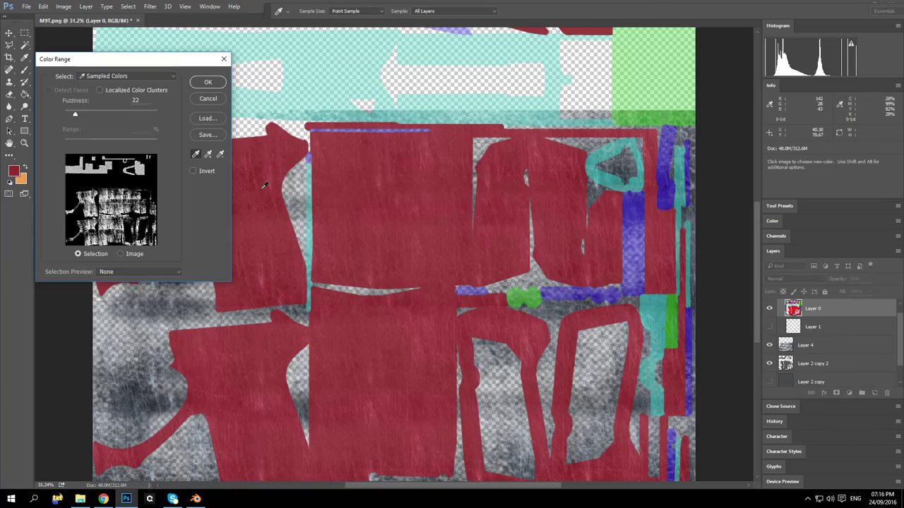
click(208, 82)
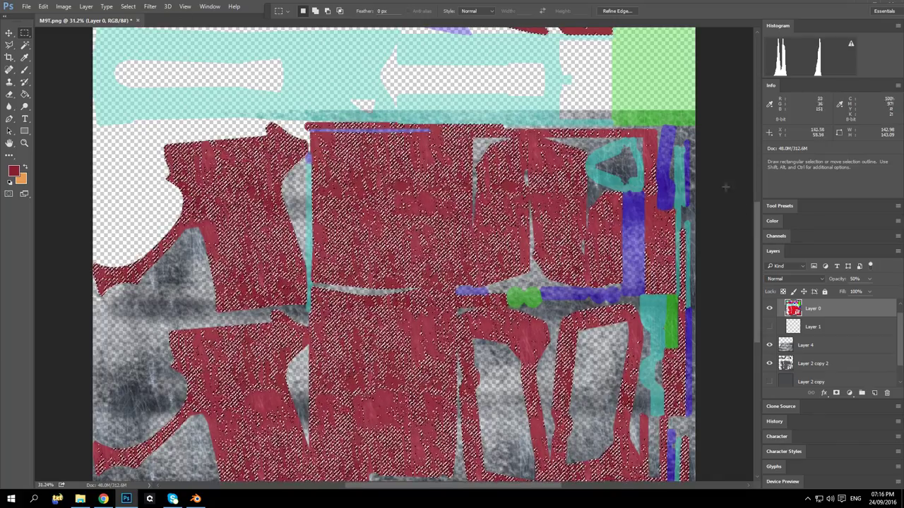
drag(769, 344, 769, 362)
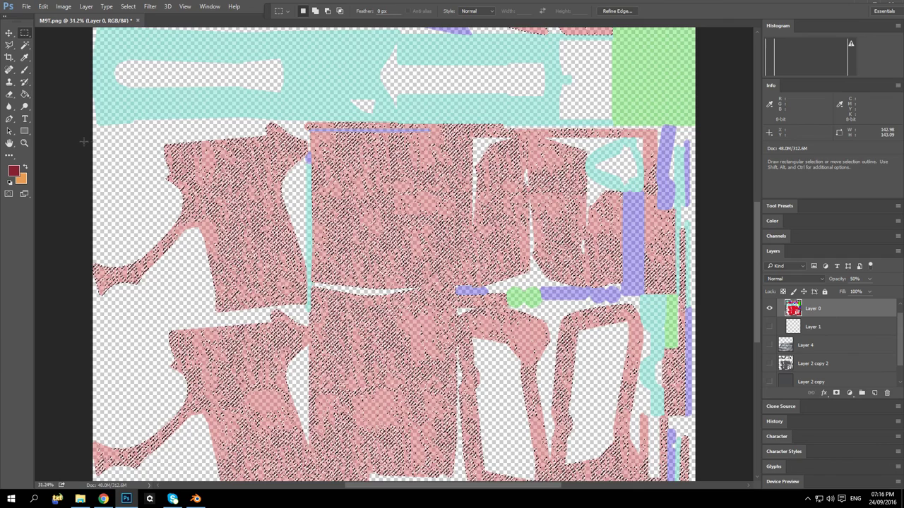
key(ctrl+d)
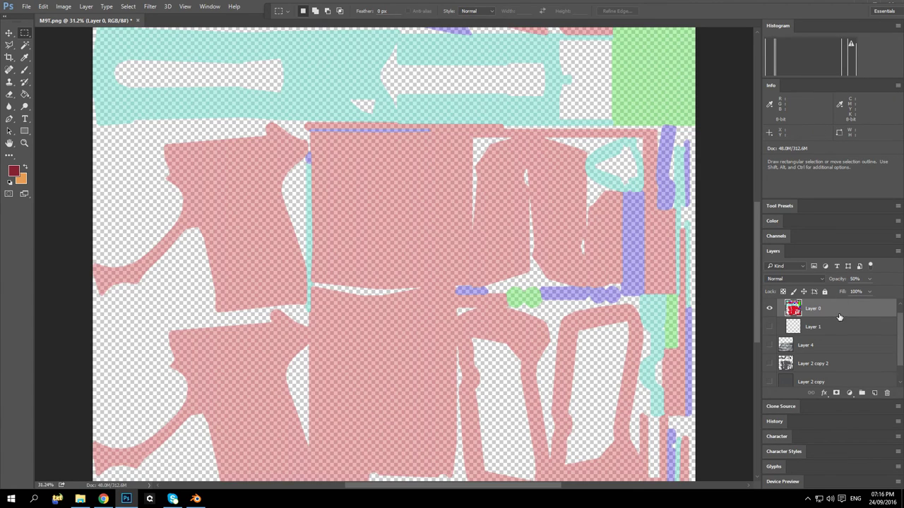
Step: Raise Layer 0 to 100% opacity, reselect all red areas with Color Range, then set opacity to 50
click(870, 280)
drag(869, 291, 893, 292)
click(153, 7)
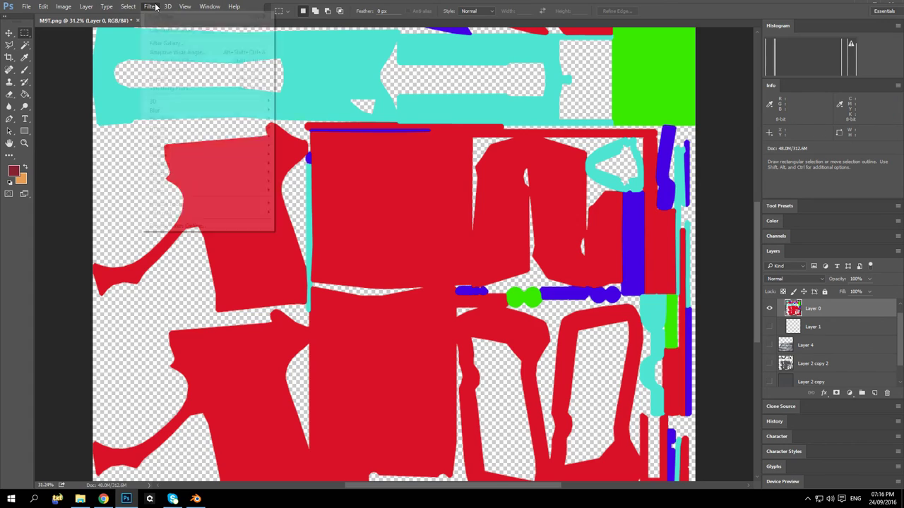
mouse_move(128, 6)
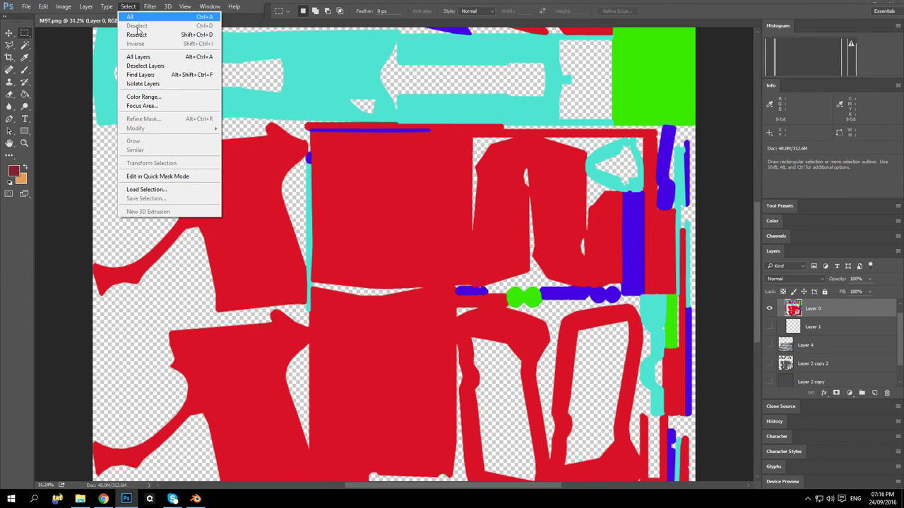
click(163, 99)
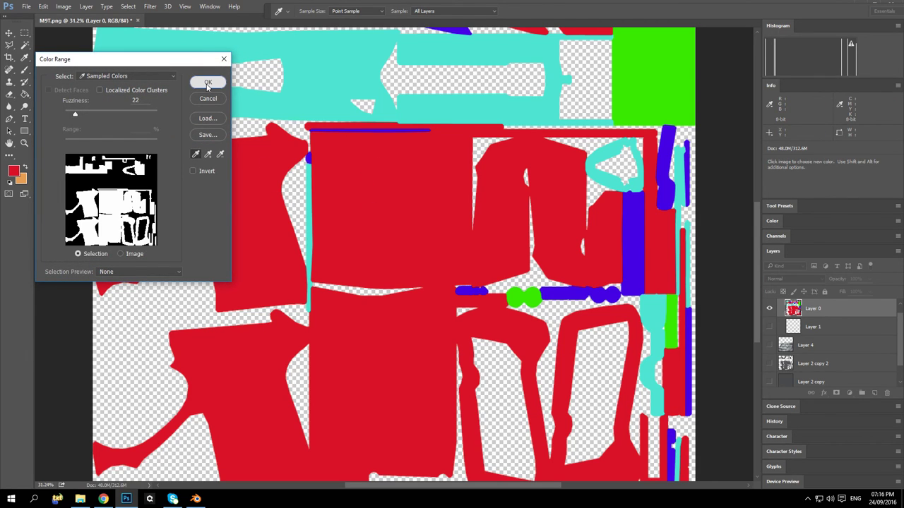
click(208, 83)
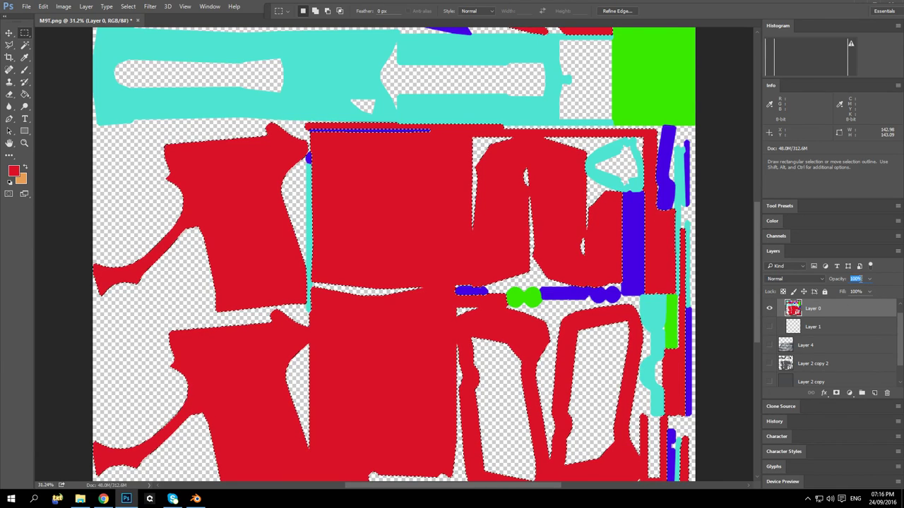
text(50)
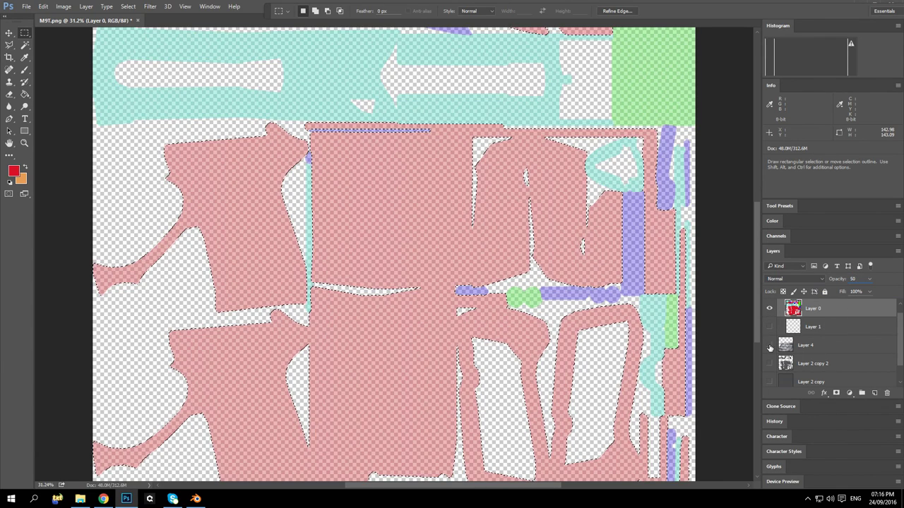
Step: Show Layer 4 at 0% opacity, clear the selection, and hide Layer 0's colour map
click(770, 345)
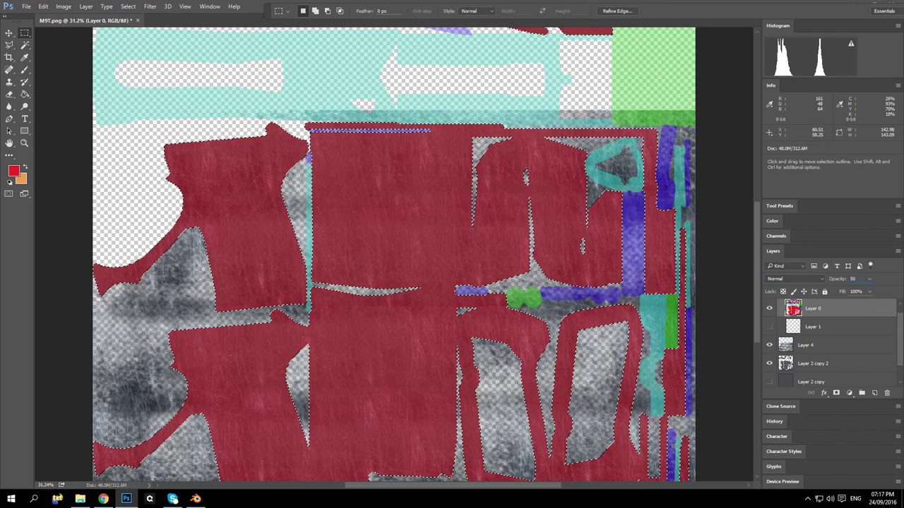
click(820, 351)
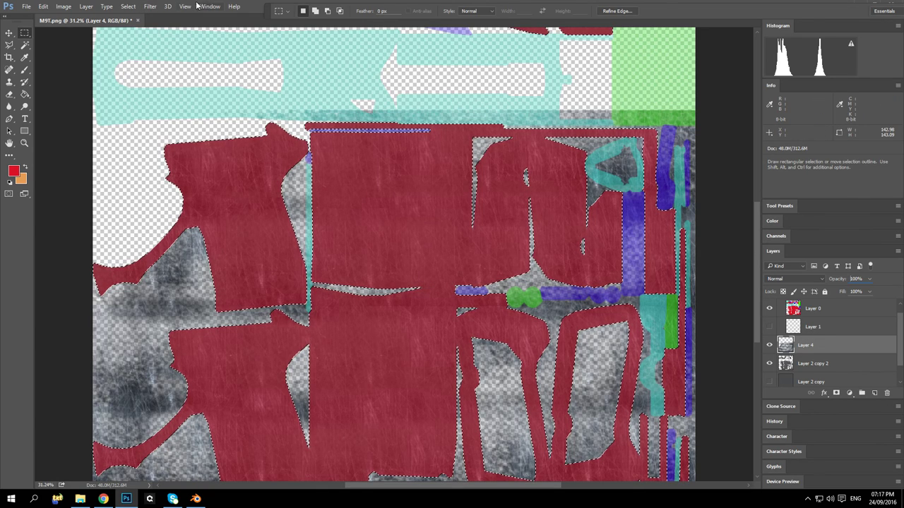
click(128, 7)
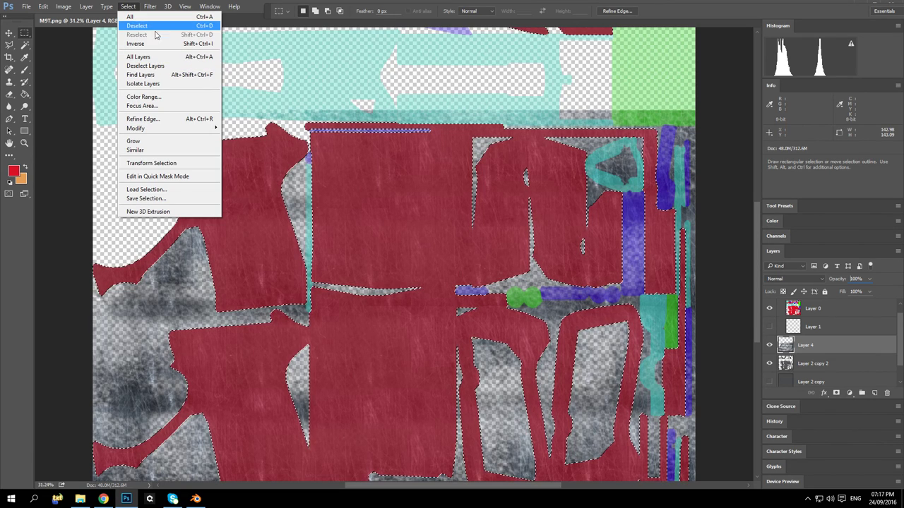
key(Escape)
key(0)
key(3)
key(0)
key(0)
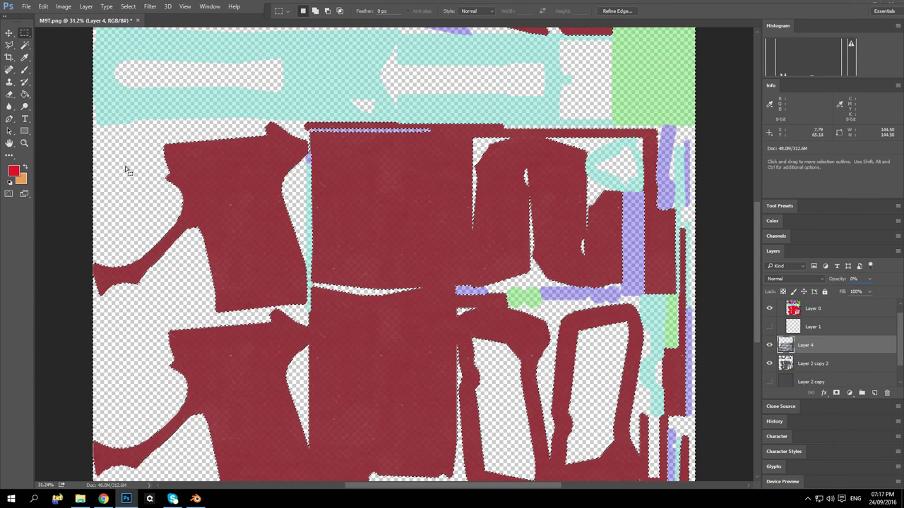
key(ctrl+d)
click(769, 309)
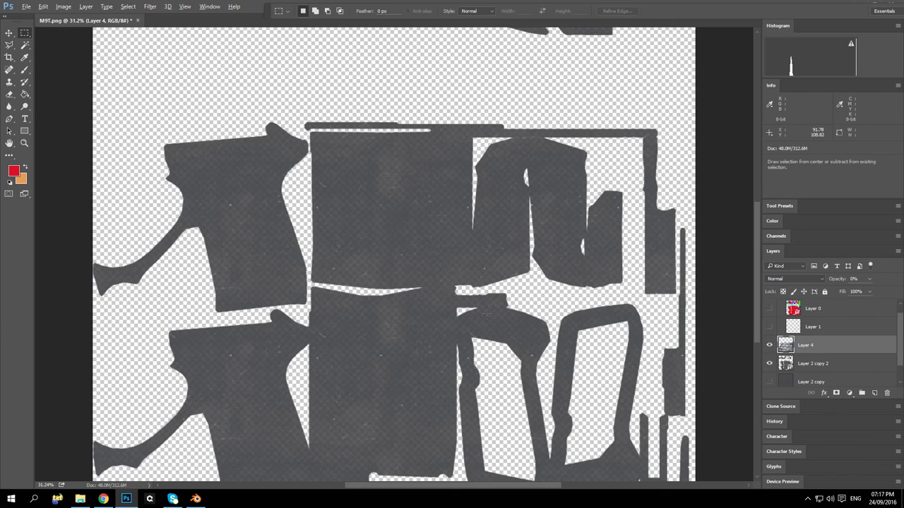
Step: Inspect the texture, toggling Layer 4 and Layer 2 copy 2 off and on to compare
scroll(400, 314, up, 5)
scroll(250, 239, up, 5)
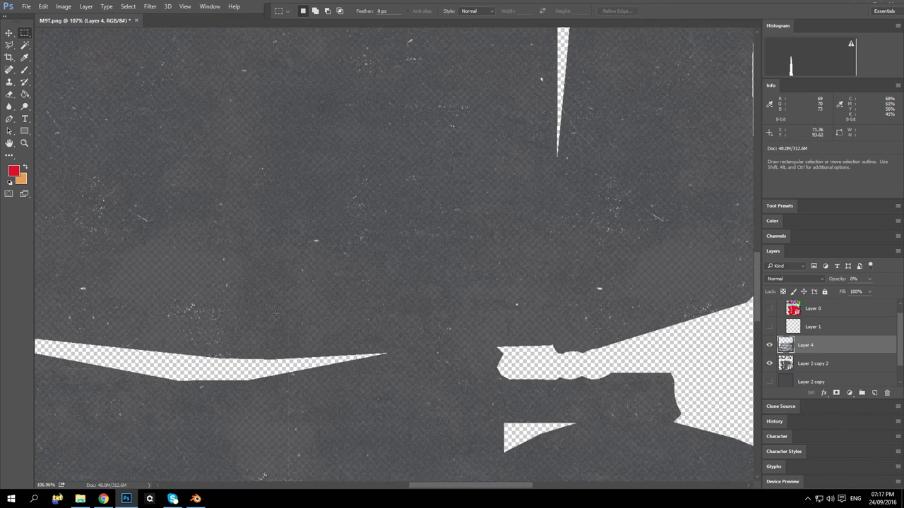
scroll(300, 240, up, 4)
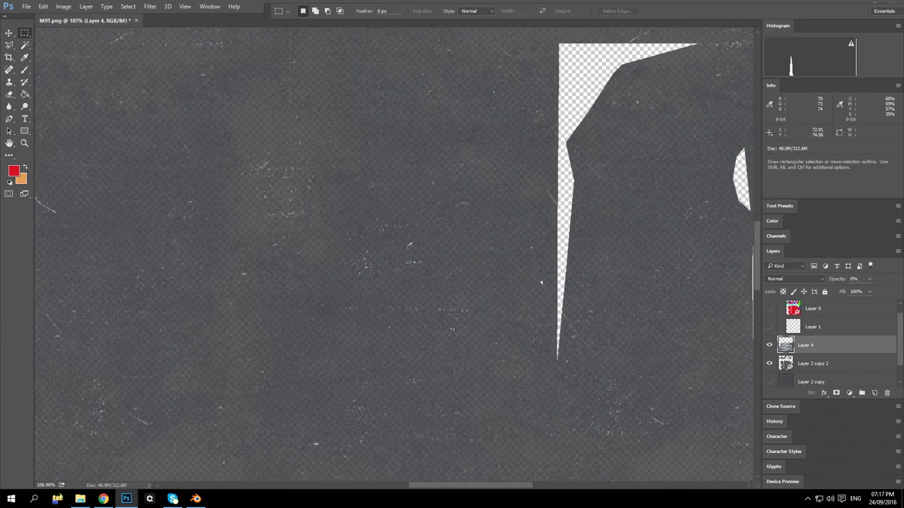
scroll(300, 240, left, 3)
scroll(299, 240, up, 1)
scroll(299, 240, down, 5)
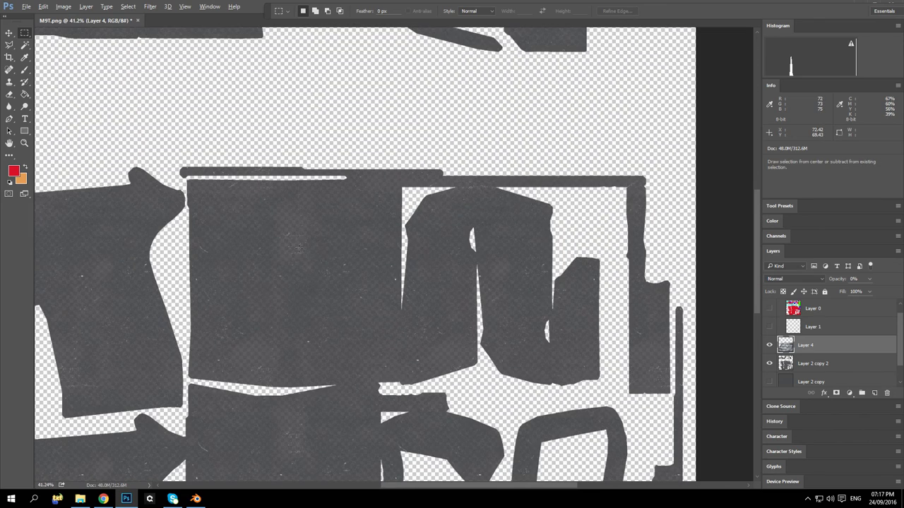
scroll(257, 298, down, 3)
scroll(257, 298, down, 1)
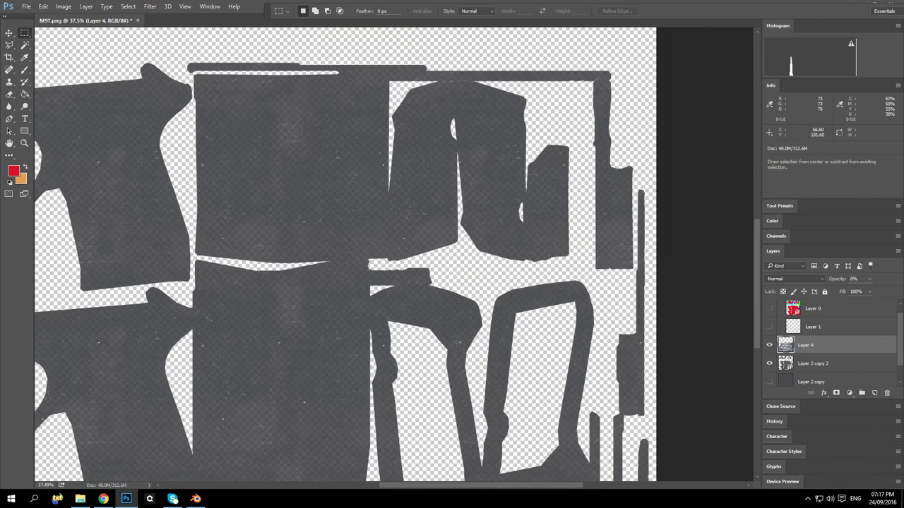
click(770, 345)
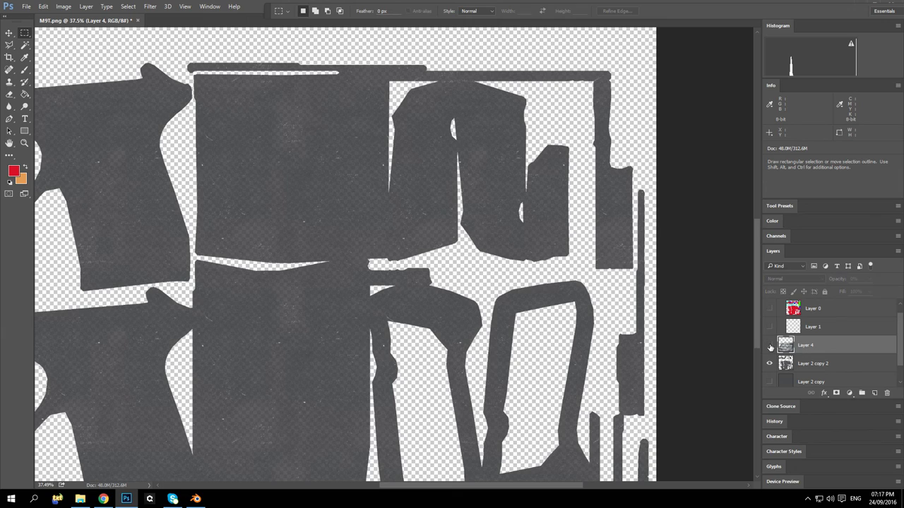
click(769, 346)
click(769, 365)
click(769, 364)
Step: Raise Layer 4's opacity to 100%, then select Layer 0 with Layer 4 hidden
click(869, 279)
drag(870, 291, 903, 291)
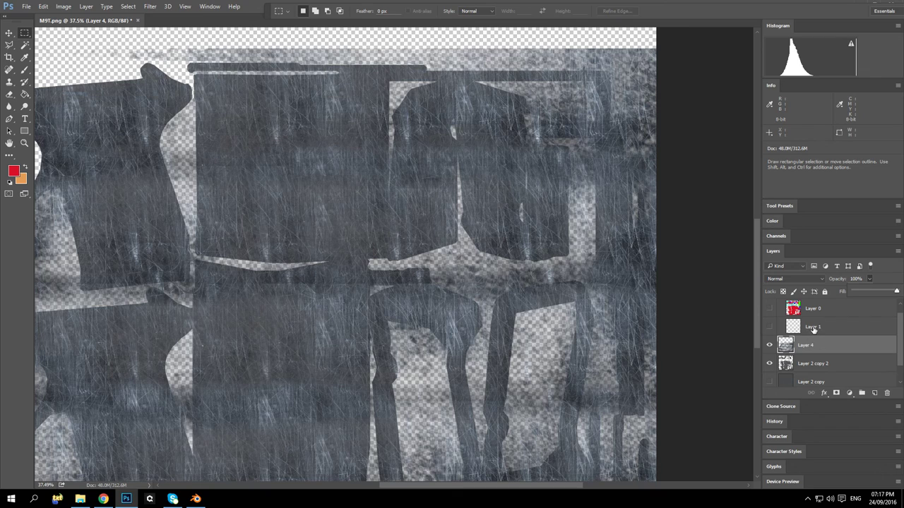
scroll(387, 303, down, 3)
scroll(387, 303, up, 3)
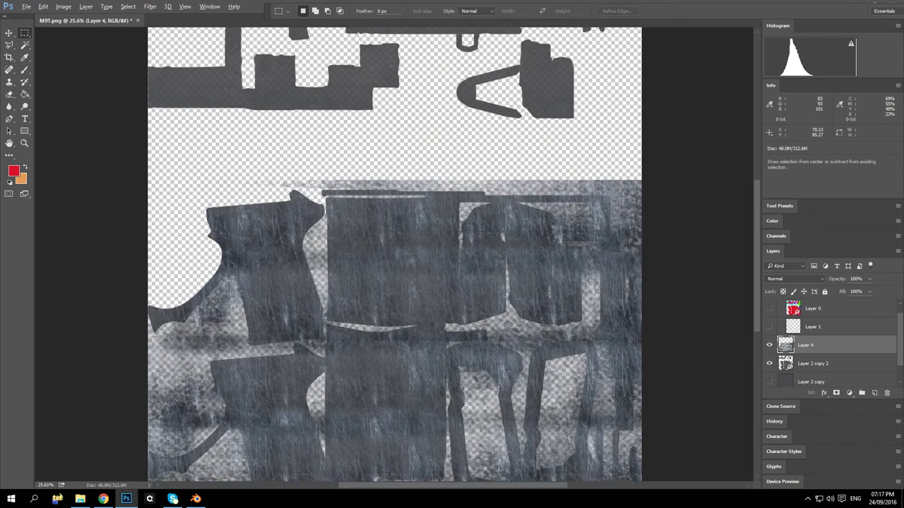
click(818, 310)
click(769, 344)
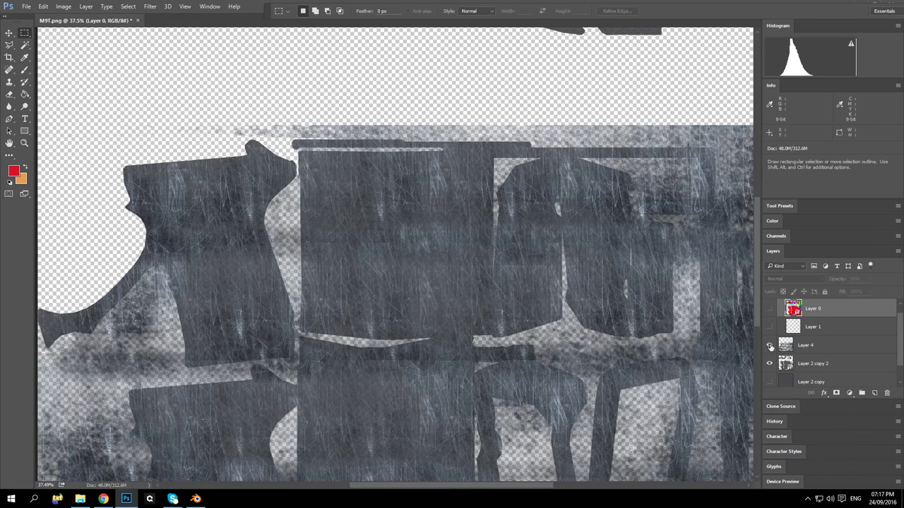
Step: Show only Layer 0 at 100% opacity and select its red UV regions with Color Range
click(770, 363)
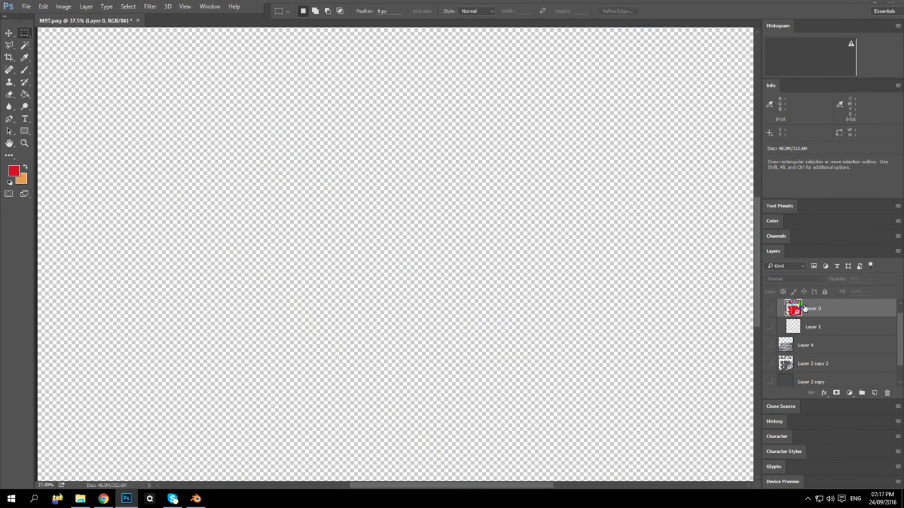
click(770, 308)
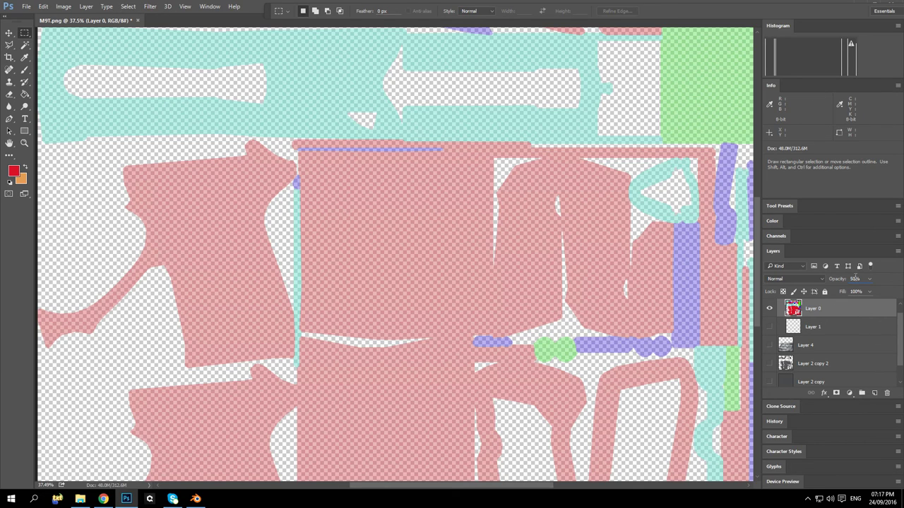
text(100)
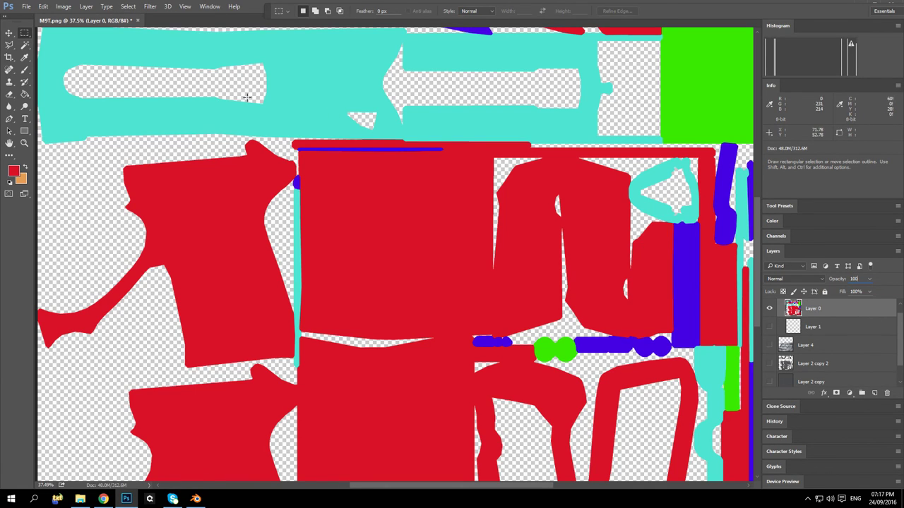
click(128, 7)
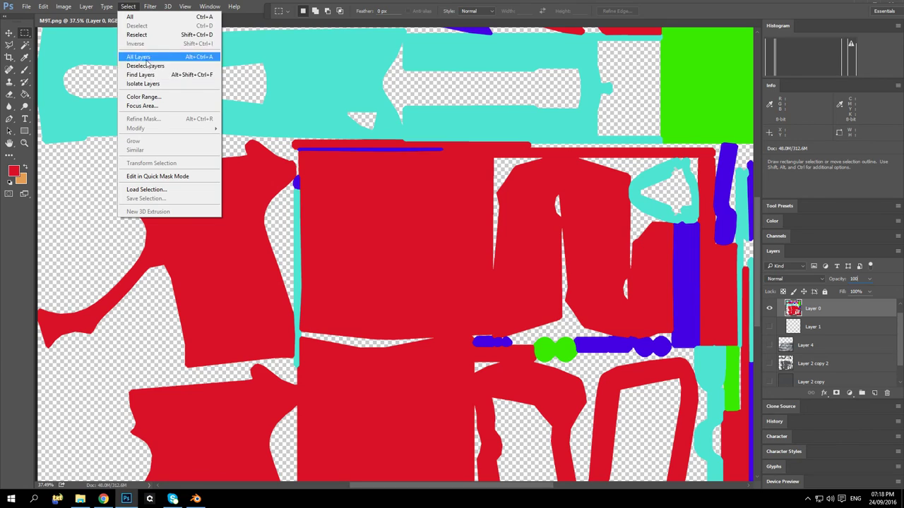
click(143, 97)
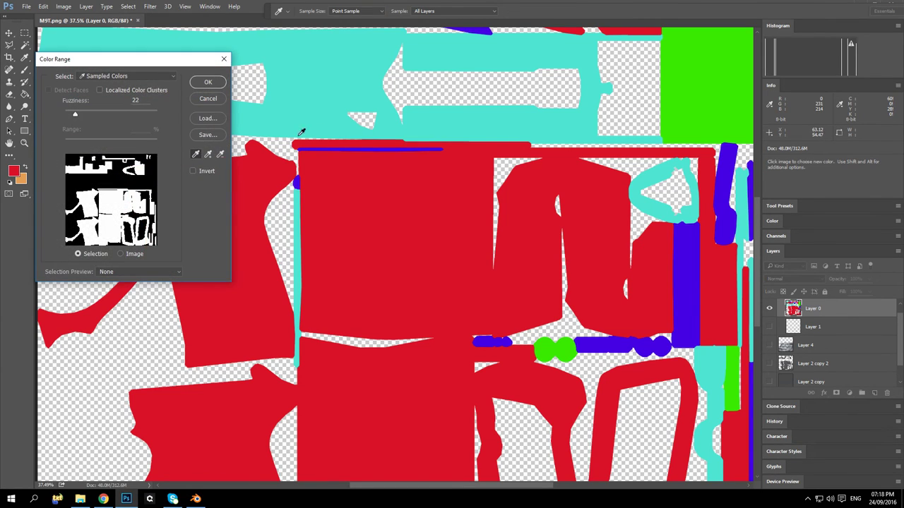
click(205, 83)
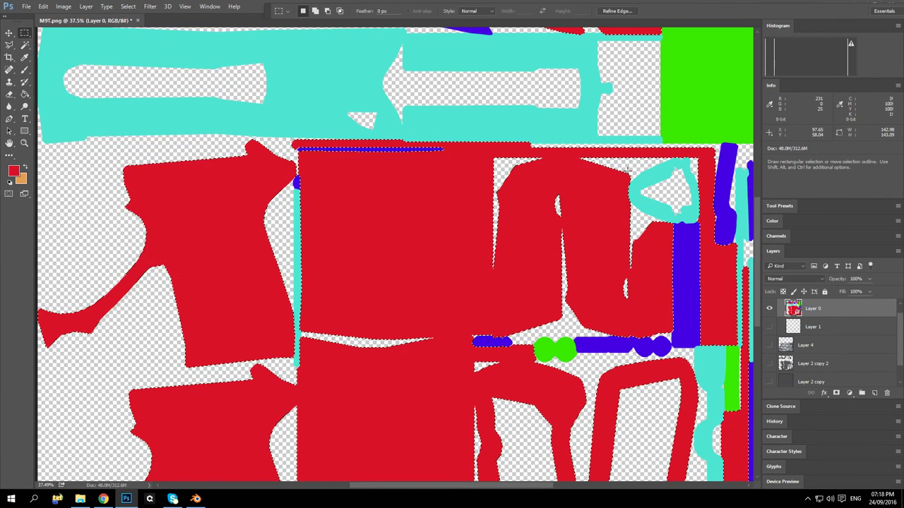
Step: Set Layer 0 to 50% opacity, invert the selection, and show the texture layers with Layer 0 hidden
click(855, 280)
text(50)
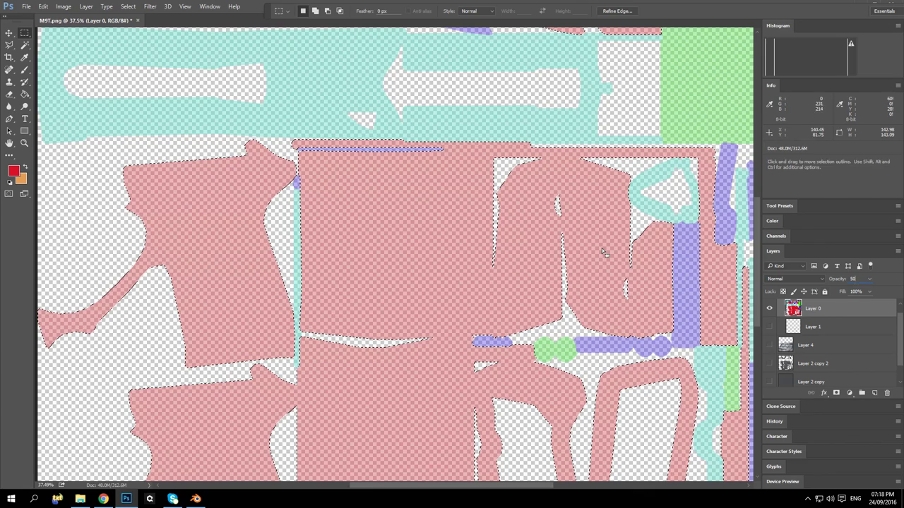
click(137, 7)
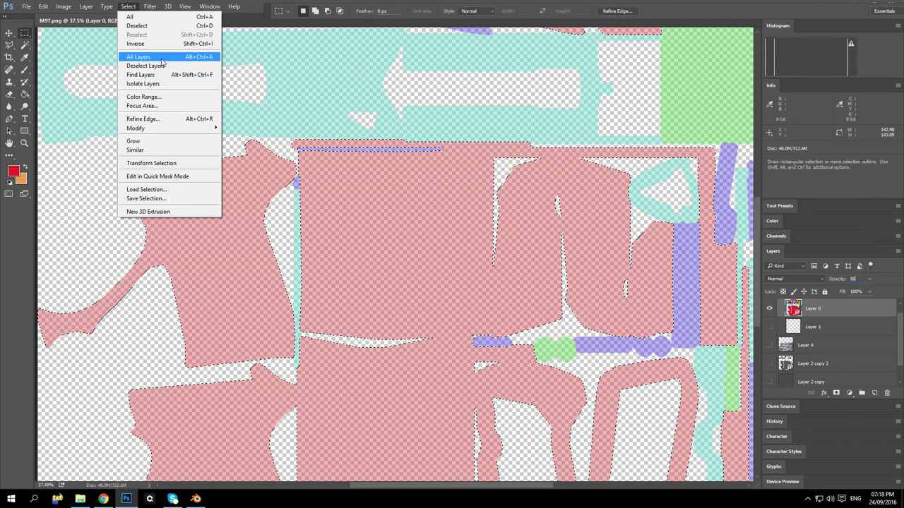
click(191, 45)
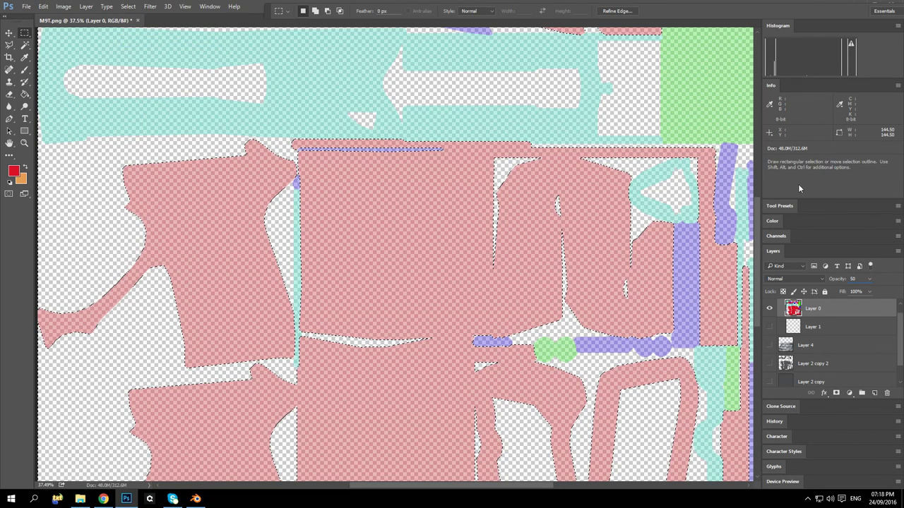
click(769, 345)
click(770, 362)
click(769, 308)
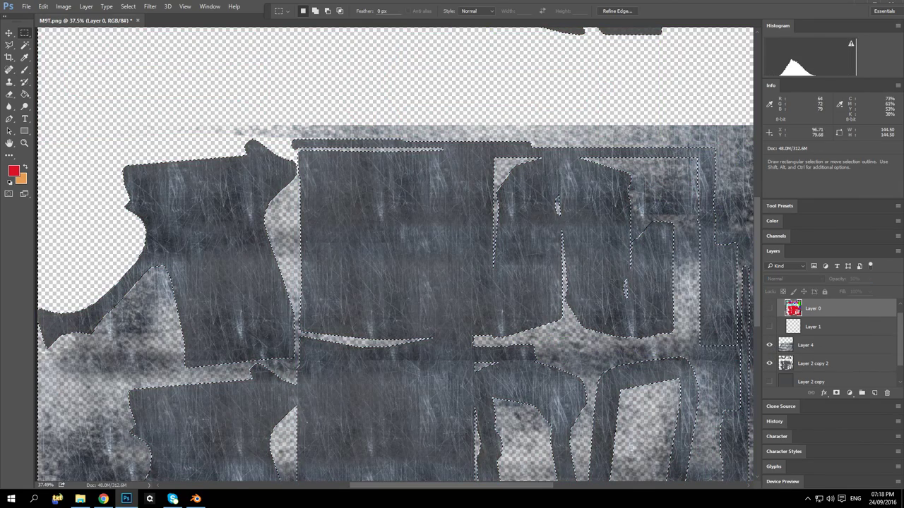
Step: Delete Layer 4's scratched texture outside the red UV islands and clear the selection
click(798, 345)
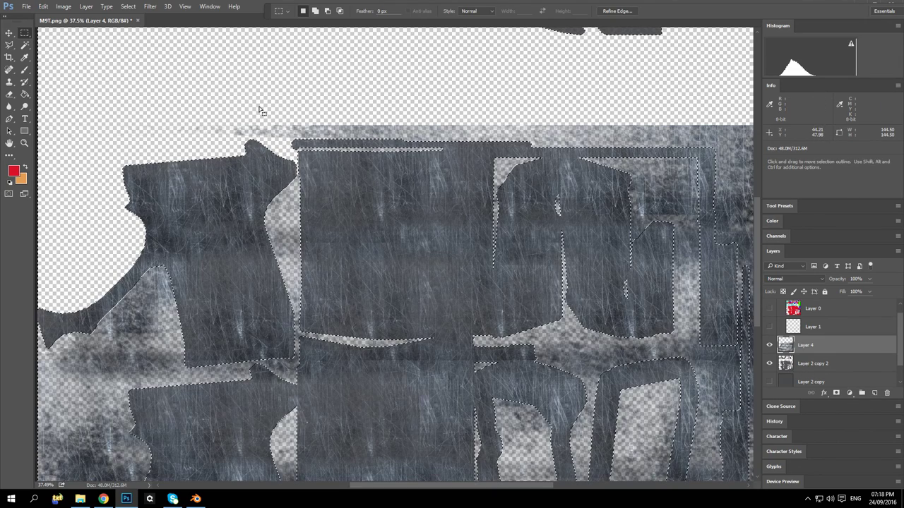
key(Delete)
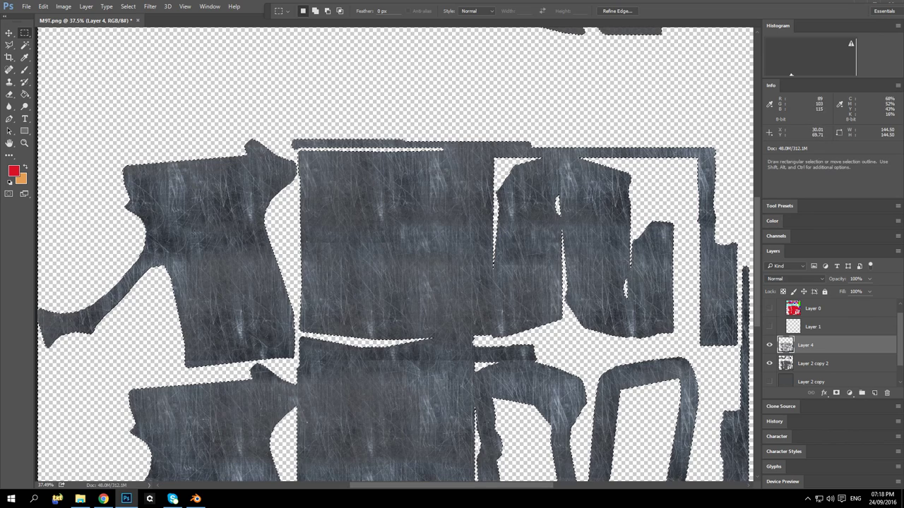
click(480, 157)
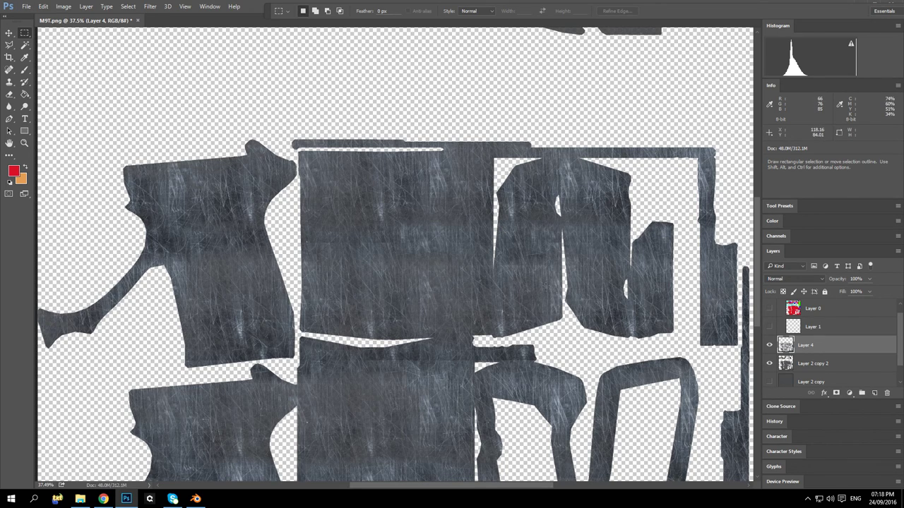
scroll(496, 259, down, 2)
scroll(495, 286, down, 6)
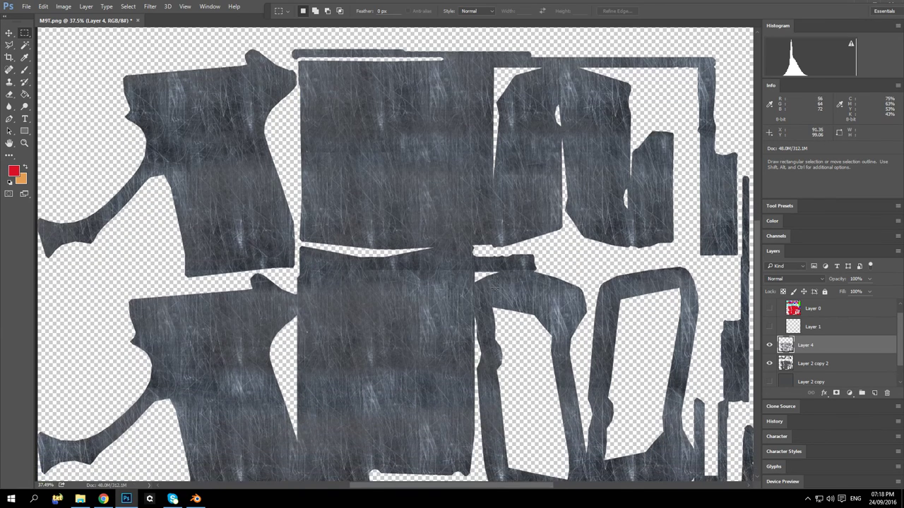
Step: Set Layer 4's opacity to 70% and preview several blend modes
click(870, 279)
click(858, 293)
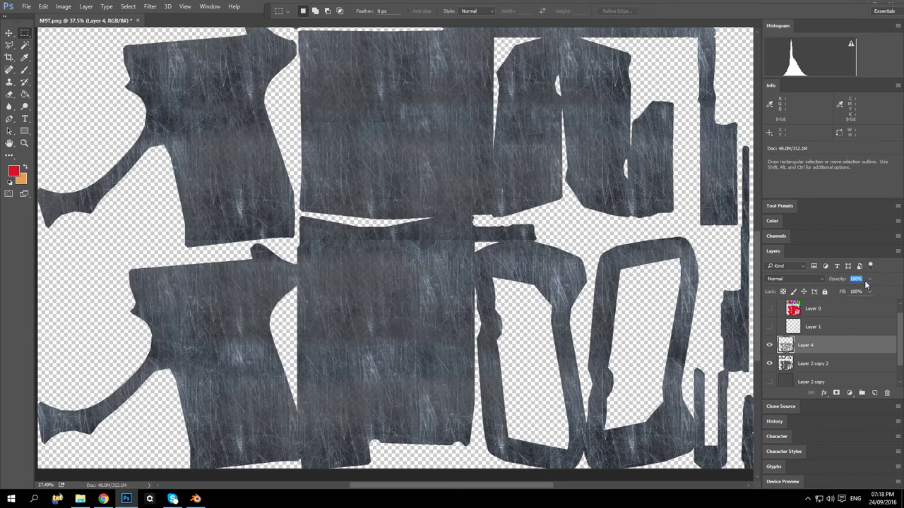
text(70)
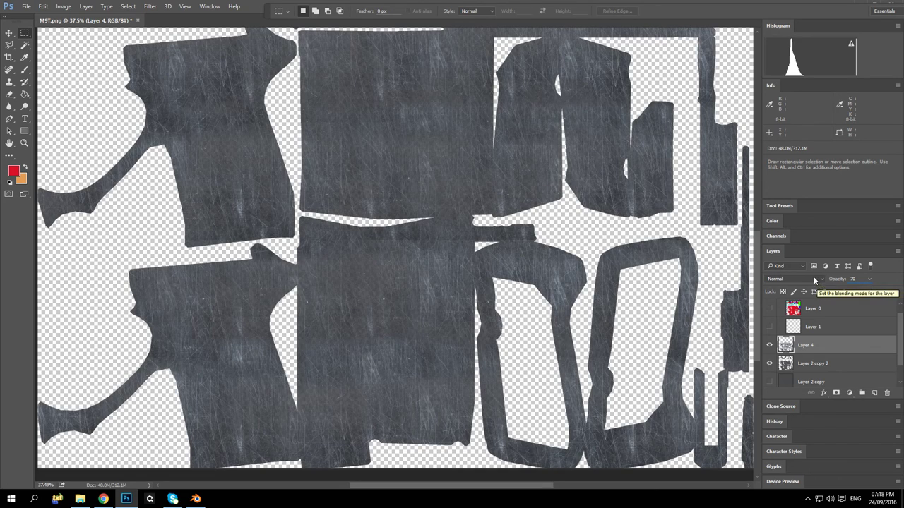
scroll(812, 276, down, 6)
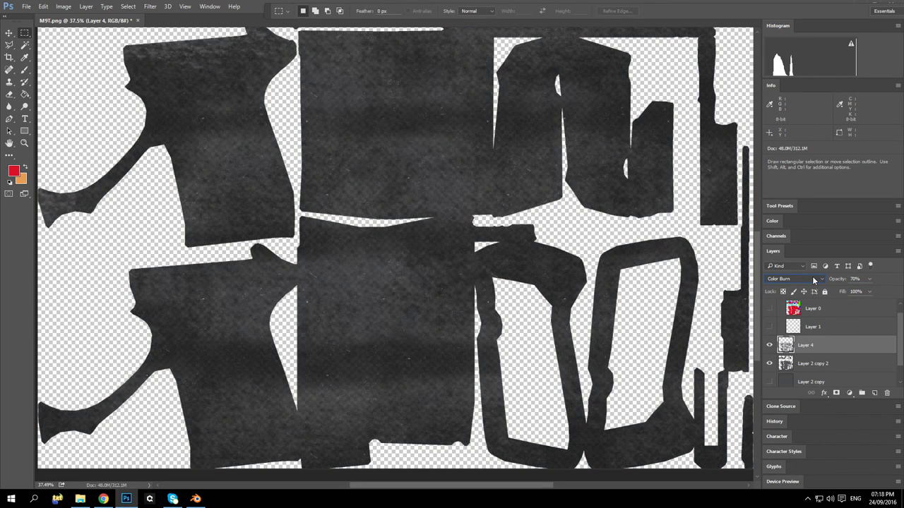
scroll(813, 276, down, 4)
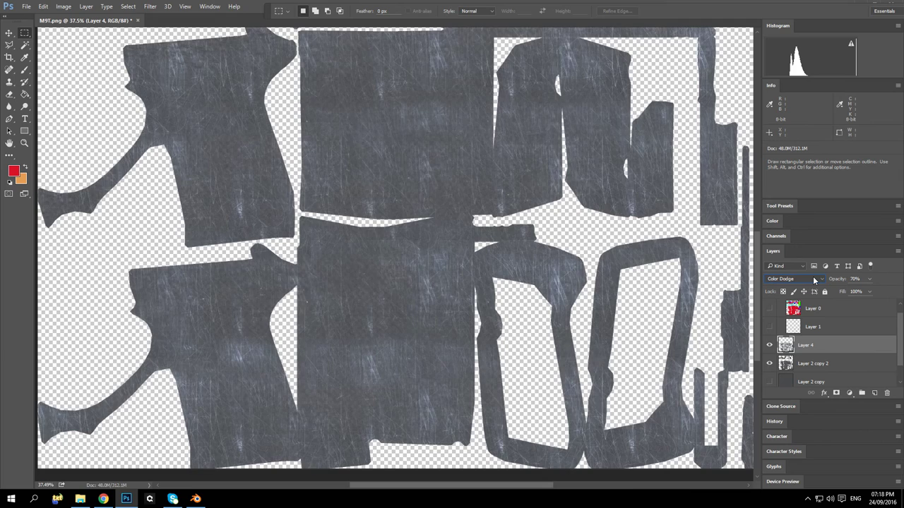
scroll(813, 276, down, 5)
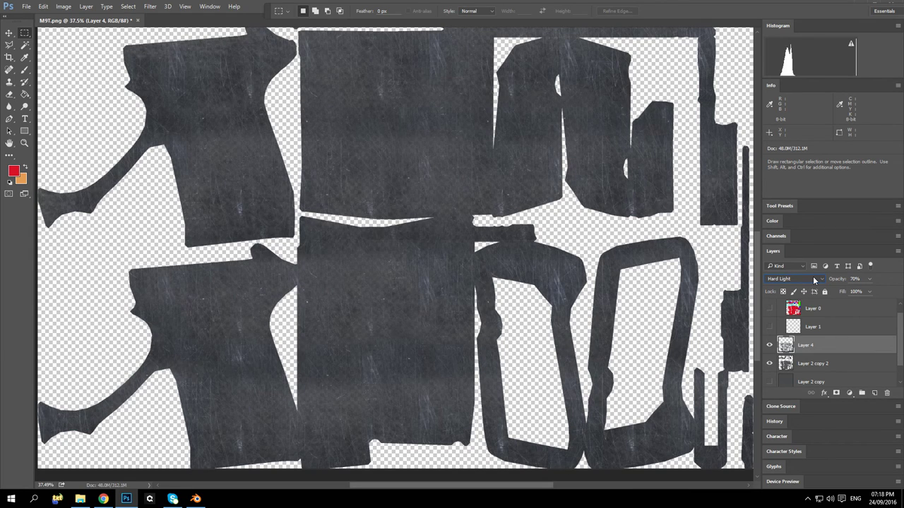
scroll(812, 276, up, 1)
scroll(813, 276, down, 6)
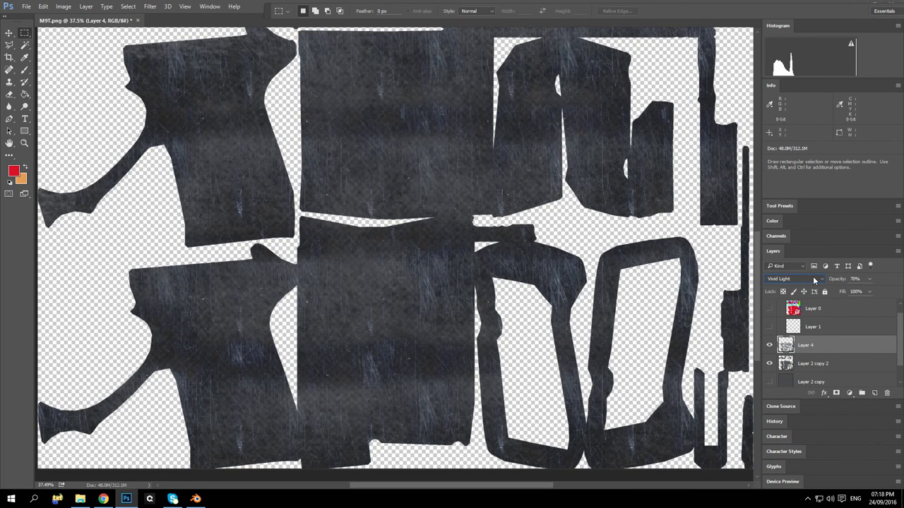
scroll(813, 276, down, 4)
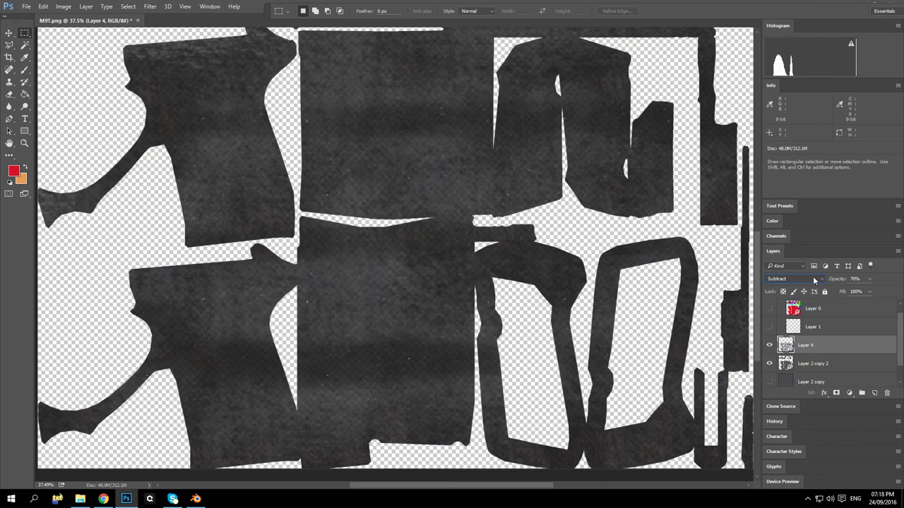
scroll(813, 276, down, 2)
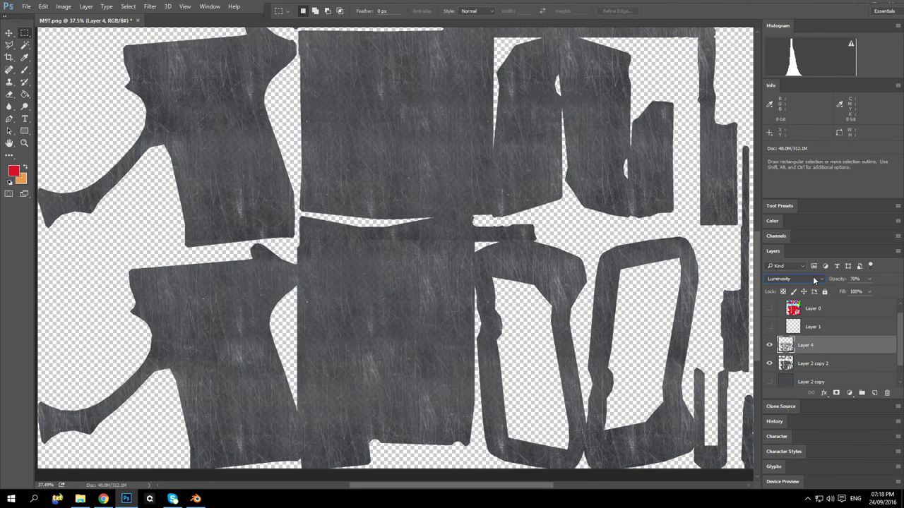
Step: Return Layer 4's blend mode to Normal at 50% opacity
click(813, 276)
click(824, 290)
text(50)
click(12, 110)
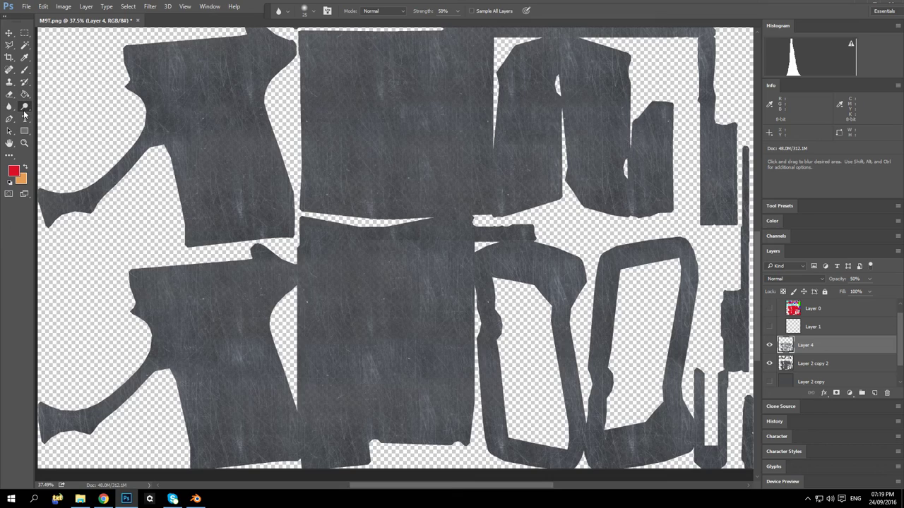
Step: Choose the Dodge tool with a hard round 6 px brush
click(24, 109)
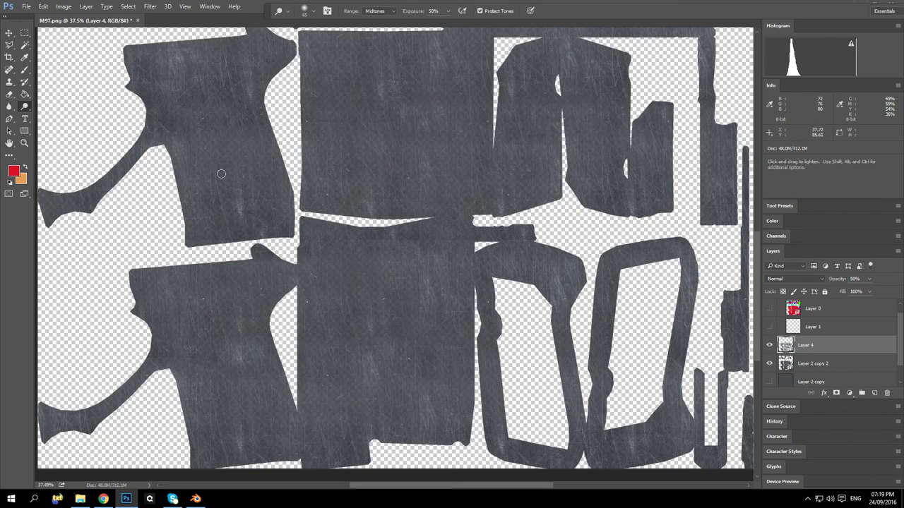
click(317, 12)
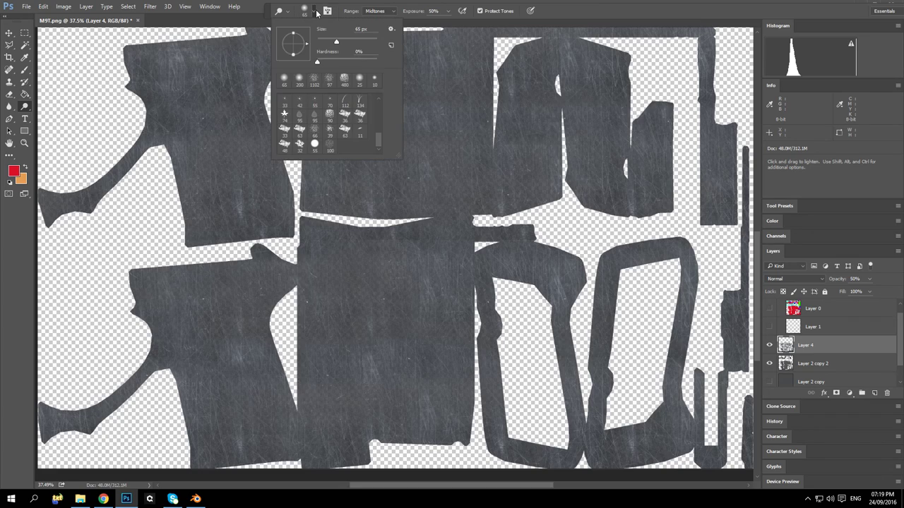
scroll(319, 118, up, 5)
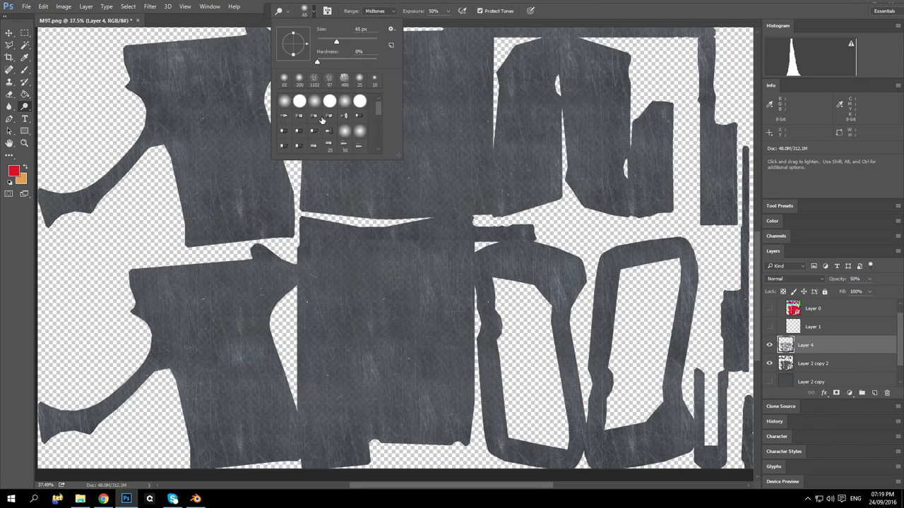
click(300, 101)
key(Return)
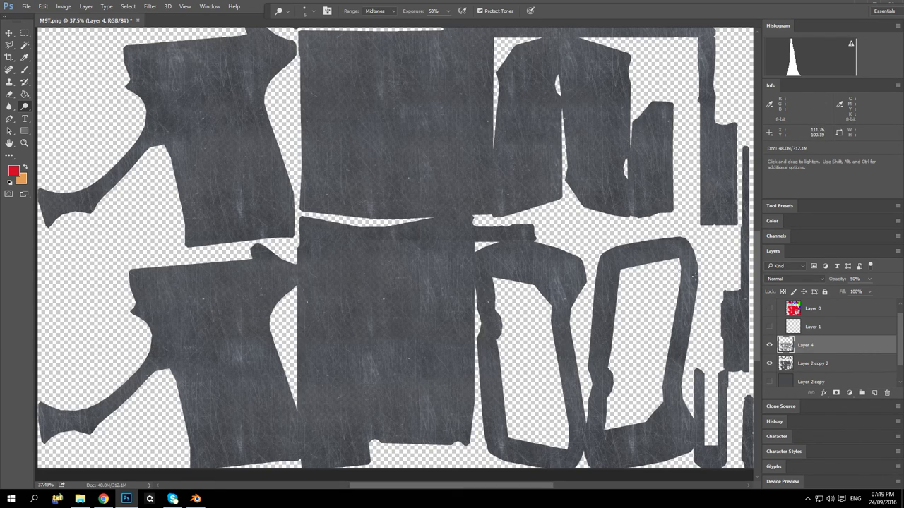
Step: Duplicate Layer 4 and set the copy's blend mode to Lighten
right_click(818, 345)
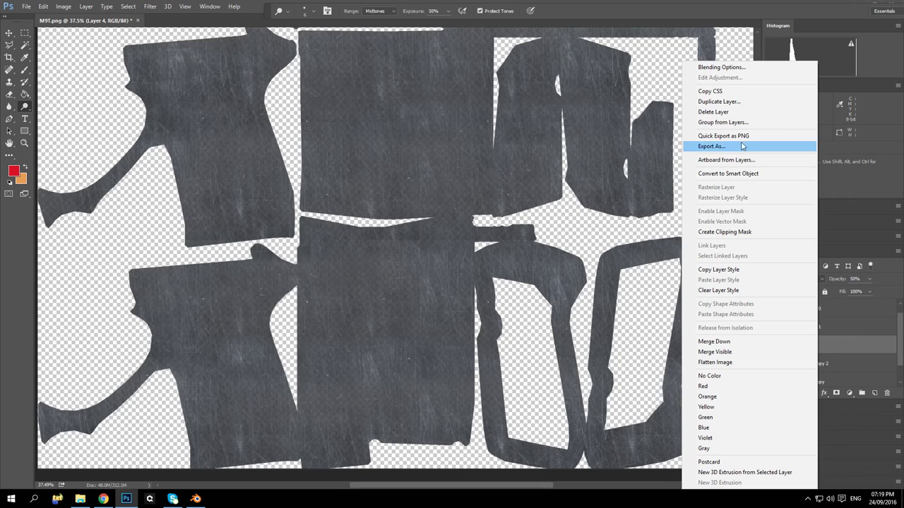
click(719, 101)
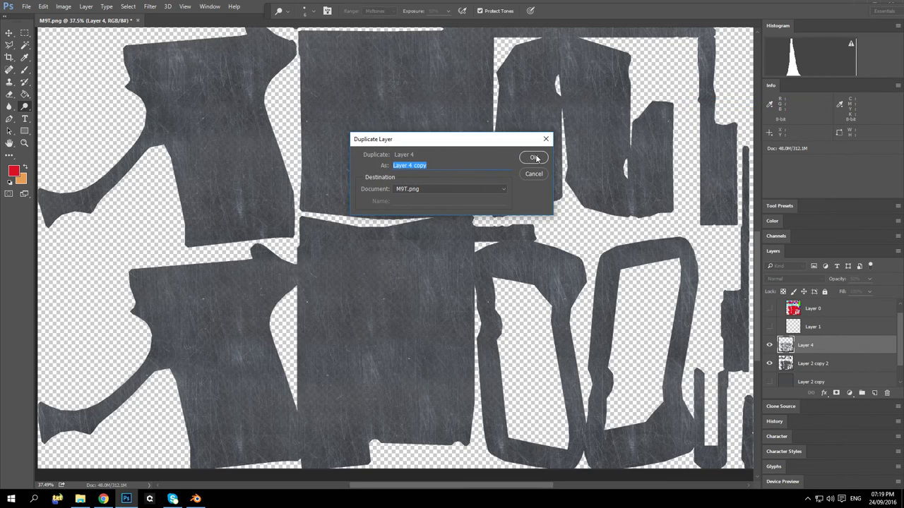
click(535, 155)
click(795, 278)
click(797, 283)
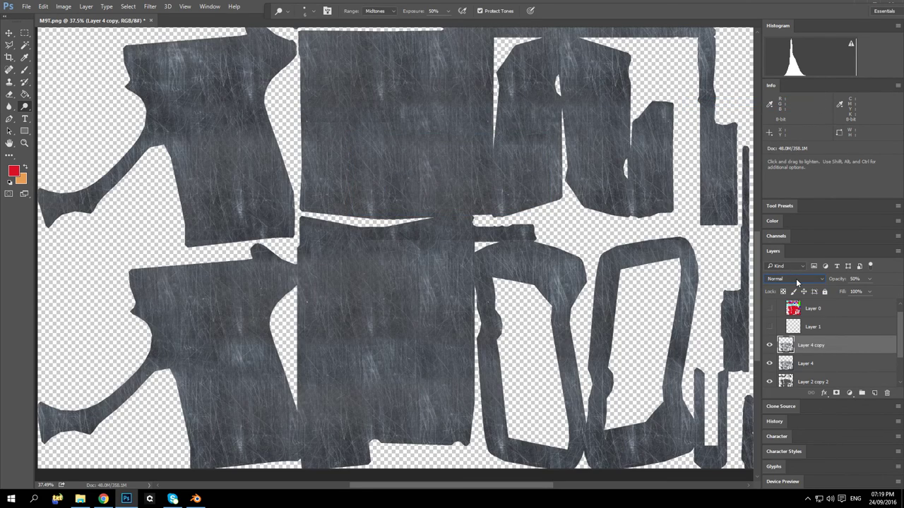
key(Down)
key(Down)
key(Down)
key(Down)
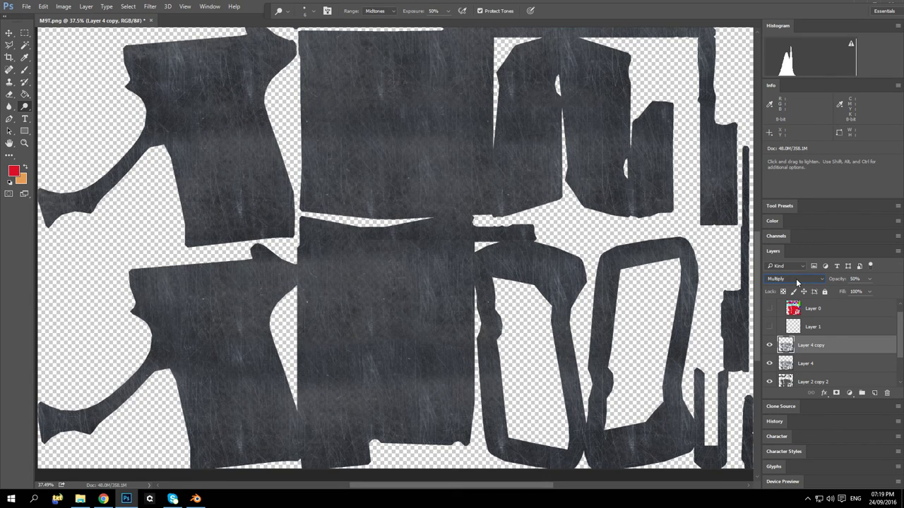
key(Down)
key(Down)
key(Down)
key(Up)
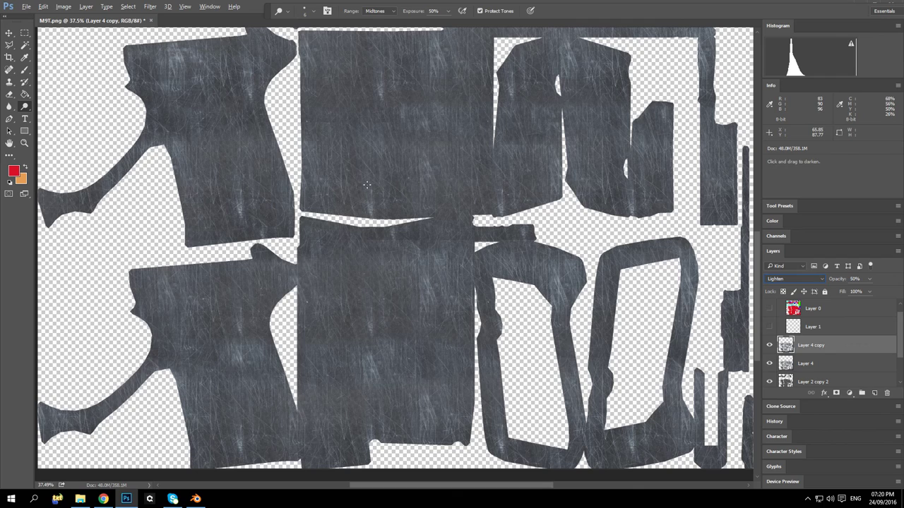
Step: Fit the texture on screen and merge Layer 4 copy down into Layer 4
click(9, 33)
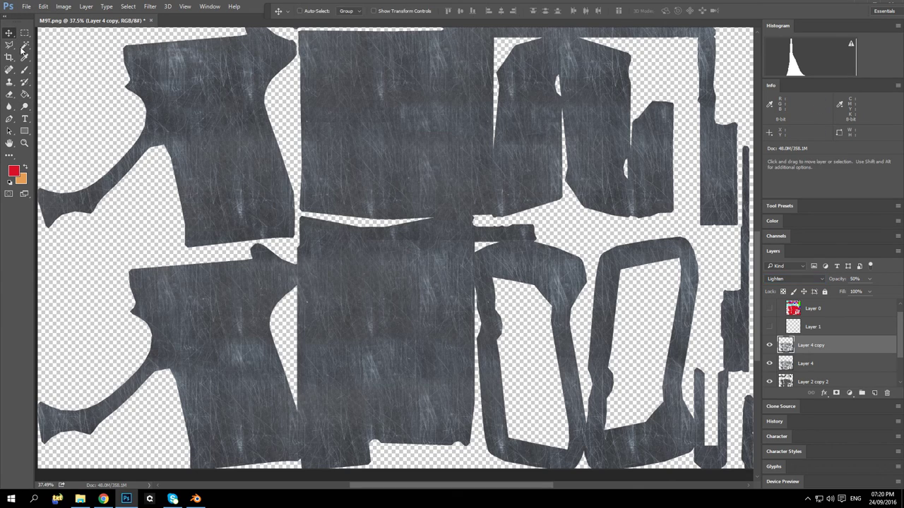
key(ctrl+0)
scroll(309, 206, up, 3)
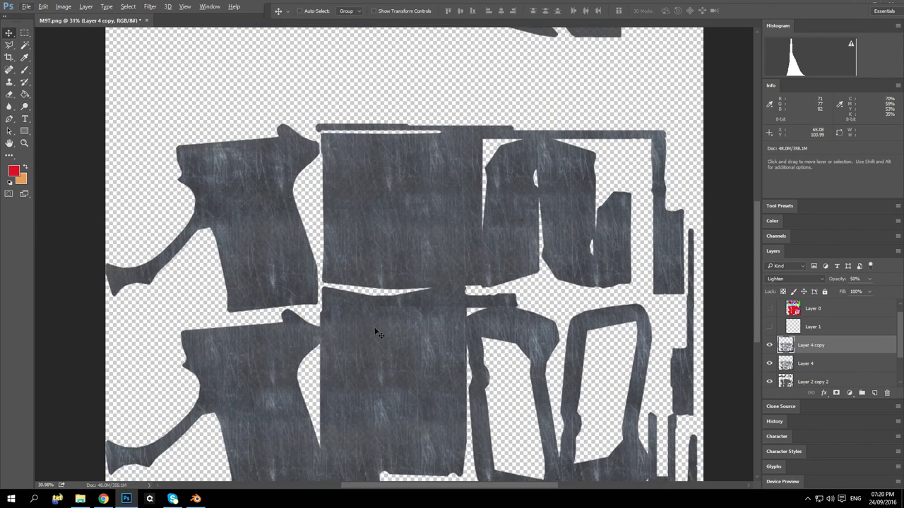
scroll(355, 324, down, 1)
scroll(357, 305, up, 1)
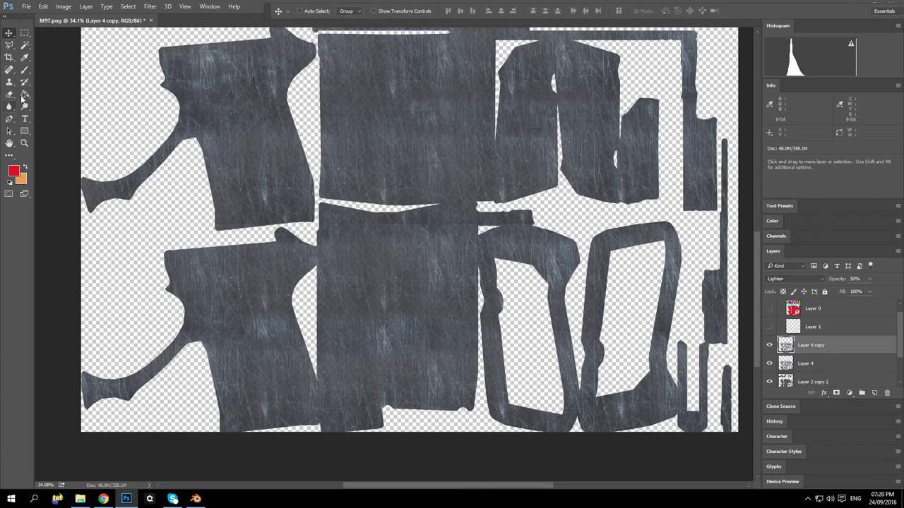
click(9, 70)
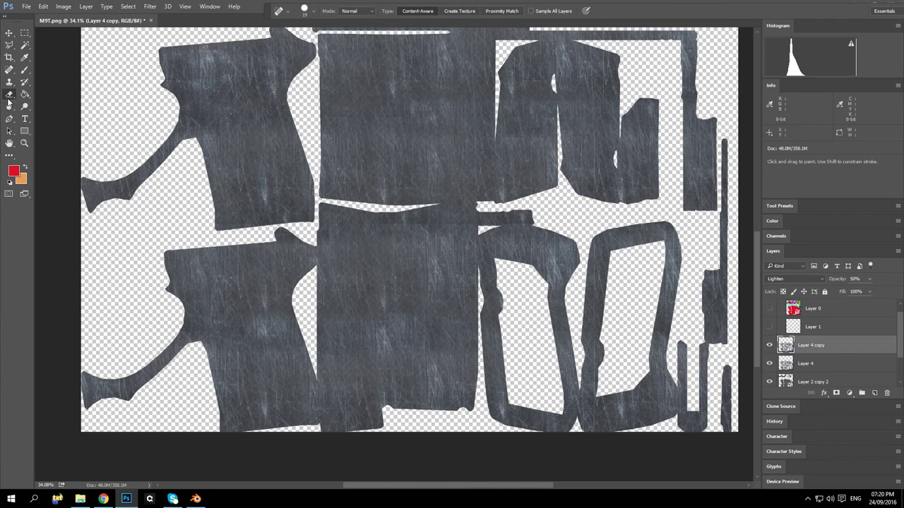
click(9, 95)
right_click(813, 344)
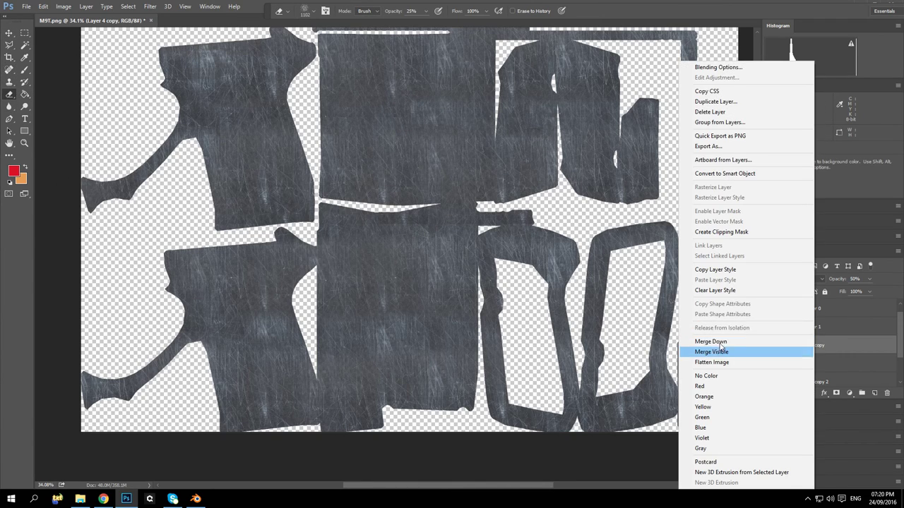
click(712, 342)
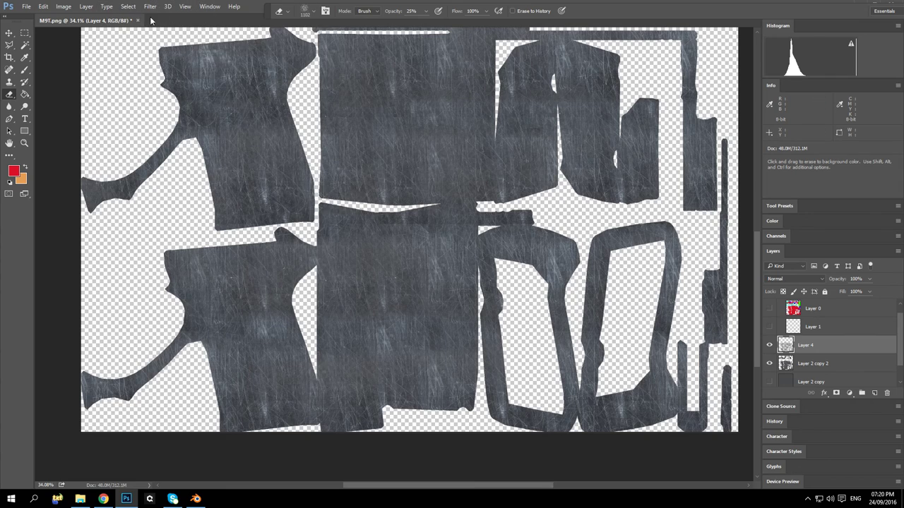
click(316, 11)
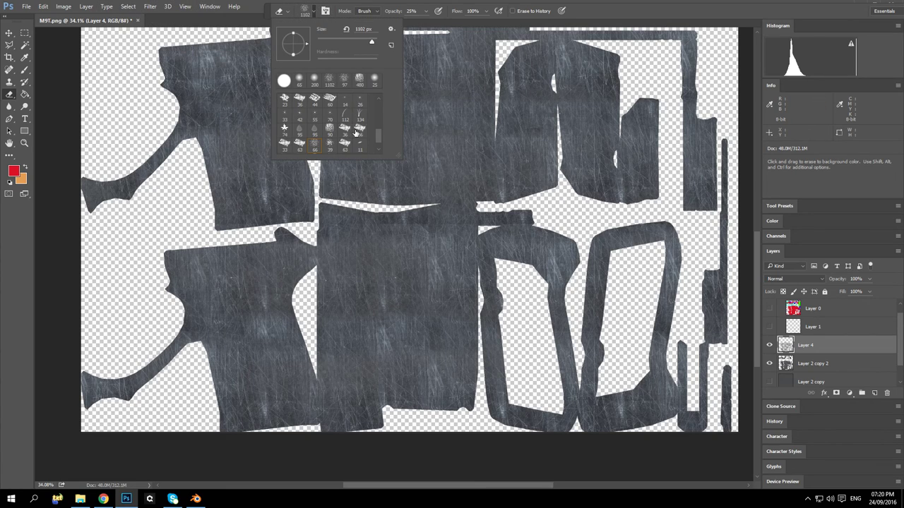
scroll(355, 130, down, 1)
scroll(357, 129, down, 1)
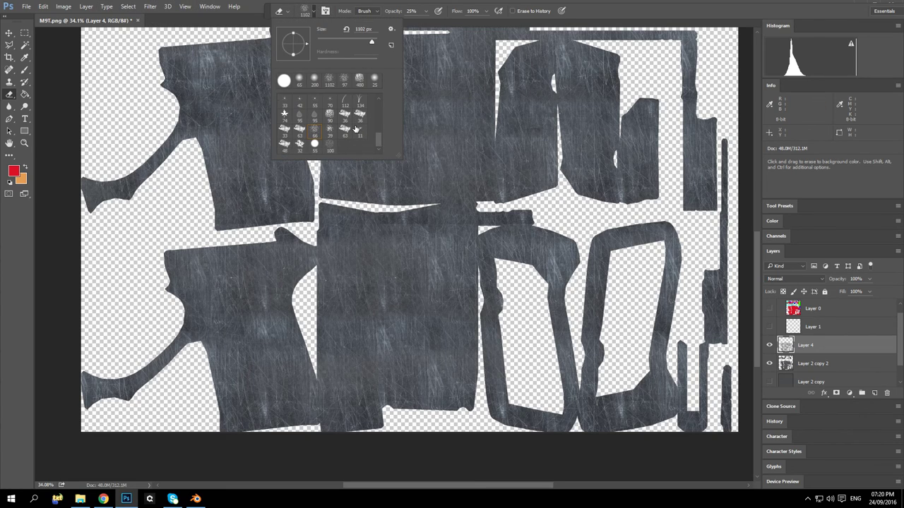
click(331, 146)
click(67, 63)
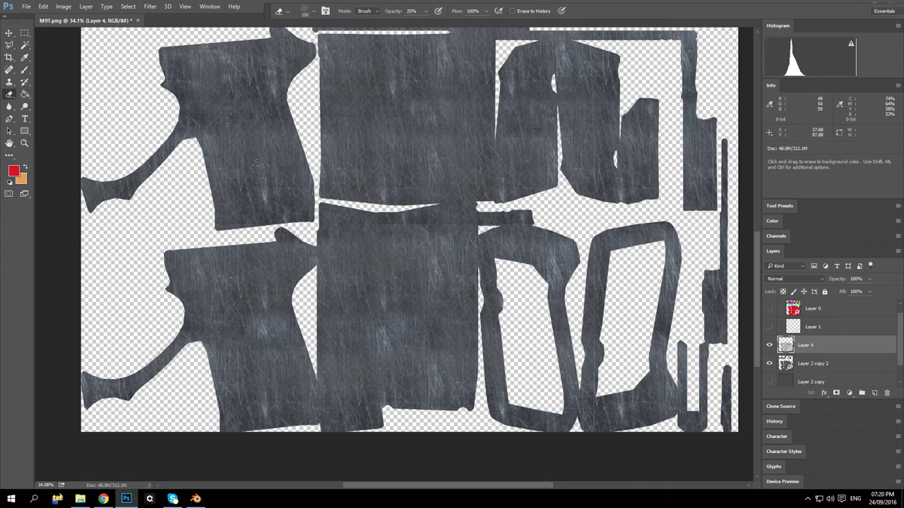
click(420, 11)
click(315, 12)
scroll(367, 106, up, 4)
scroll(367, 127, down, 4)
click(314, 145)
drag(337, 43, 363, 44)
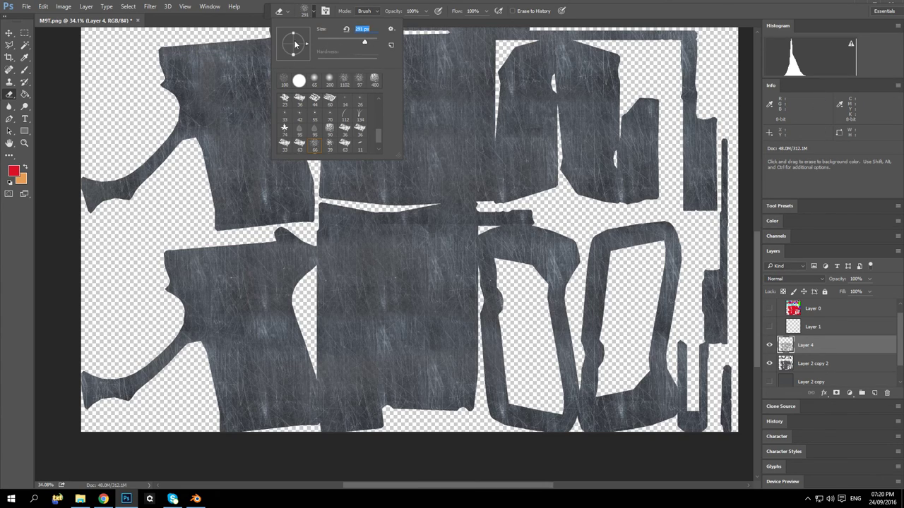
click(154, 37)
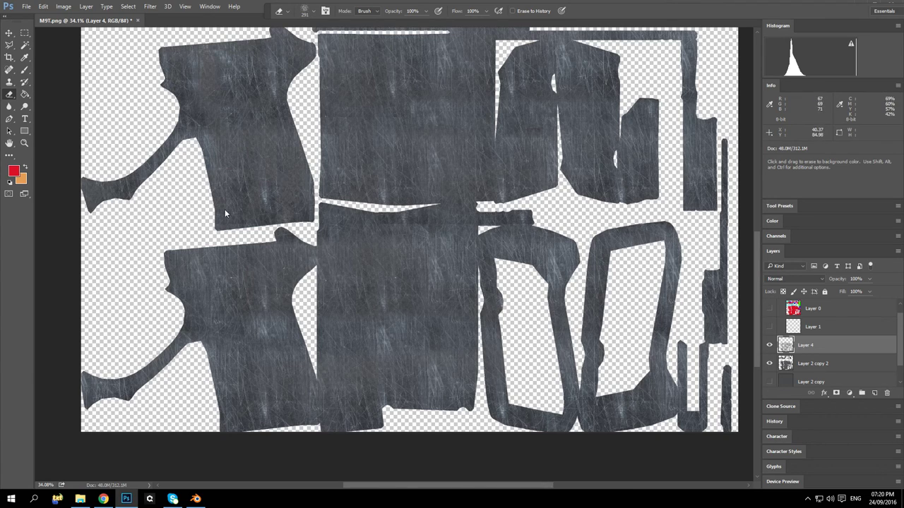
scroll(377, 84, up, 2)
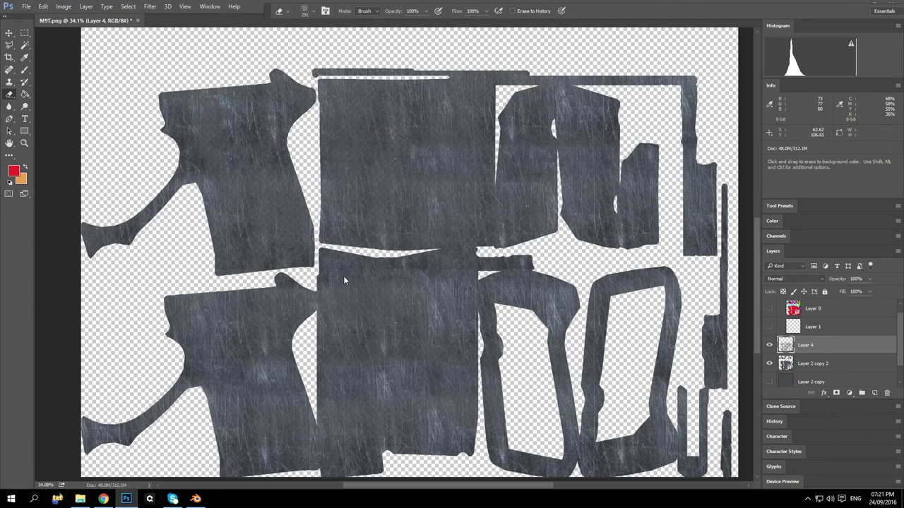
scroll(341, 279, down, 4)
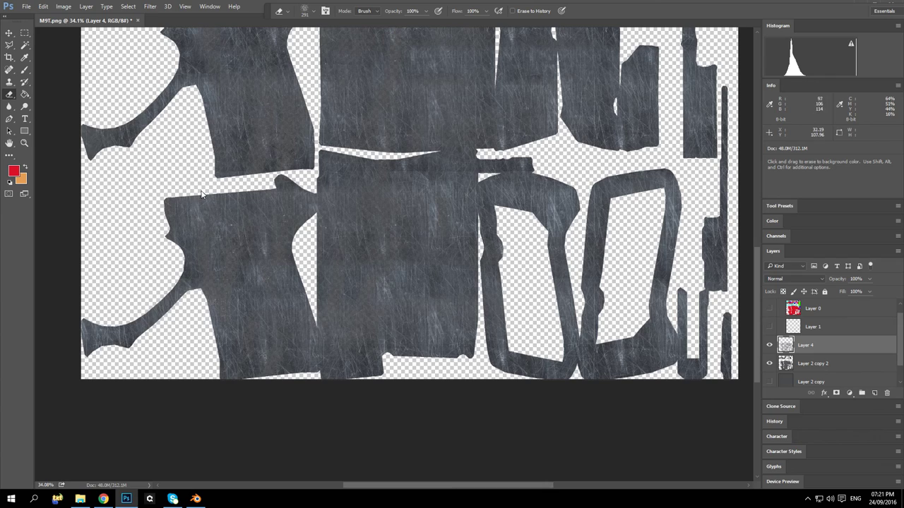
scroll(447, 265, up, 2)
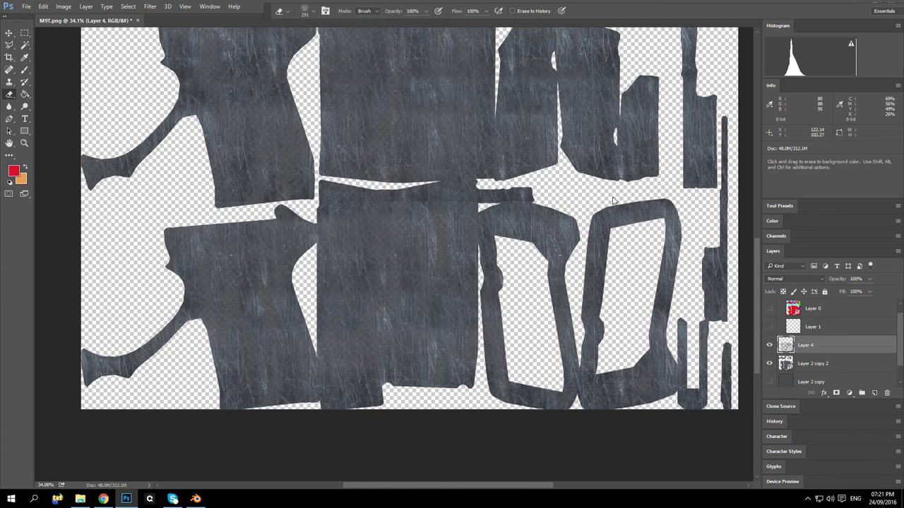
scroll(592, 192, up, 3)
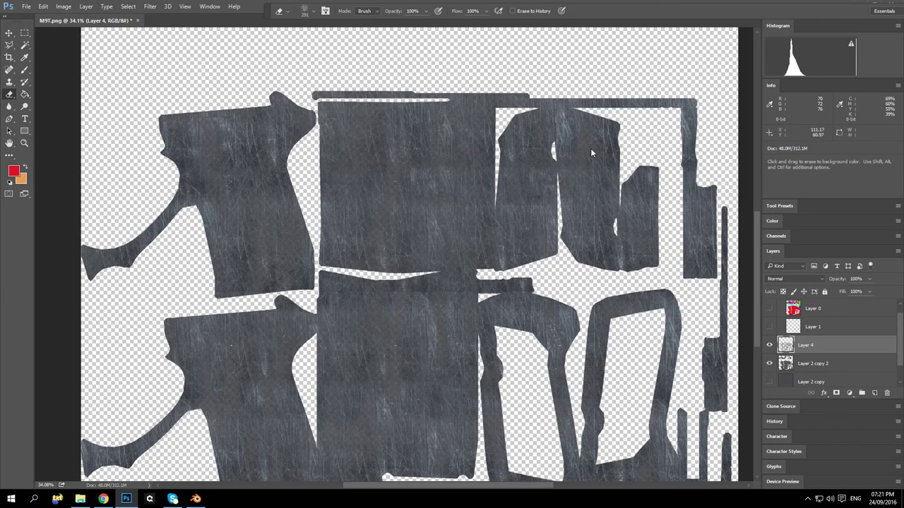
scroll(592, 152, up, 2)
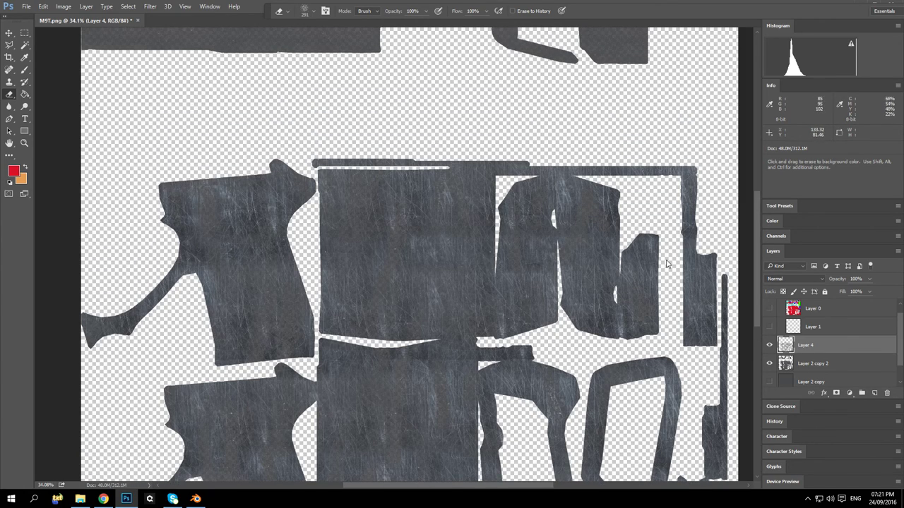
scroll(704, 330, down, 3)
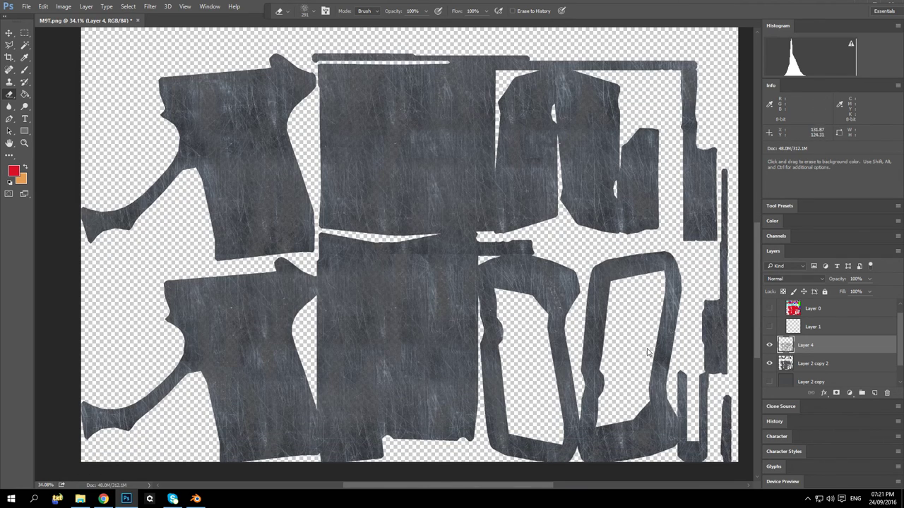
scroll(418, 212, up, 3)
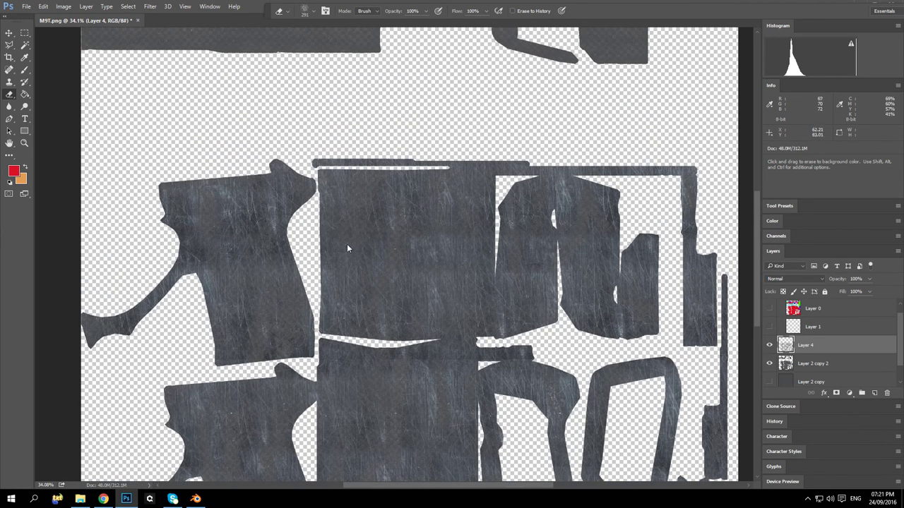
scroll(448, 228, up, 1)
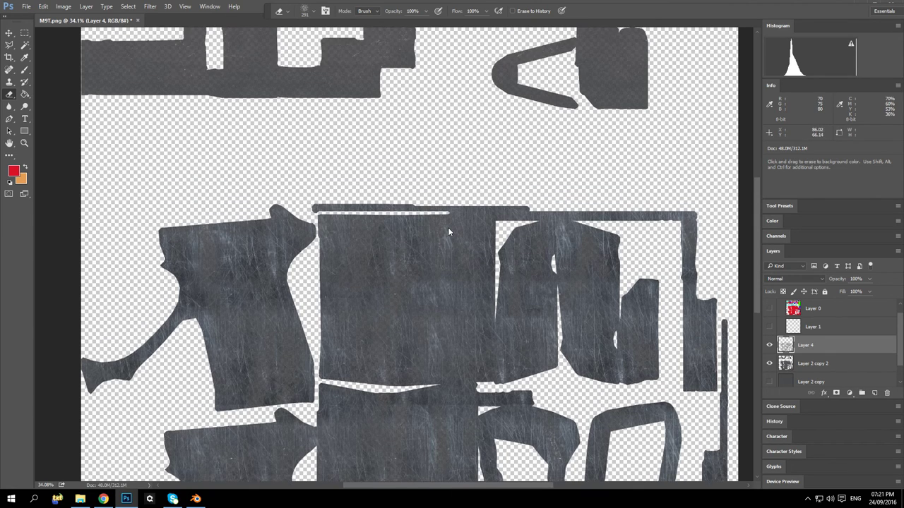
scroll(448, 221, down, 3)
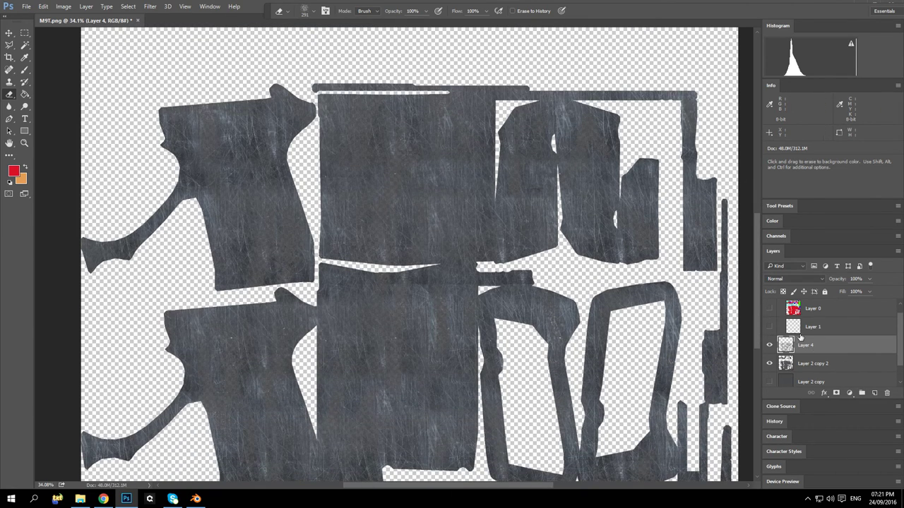
Step: Hide Layer 4's scratched texture and select the Layer 2 copy 2 base layer
click(770, 345)
click(770, 345)
click(770, 345)
click(844, 364)
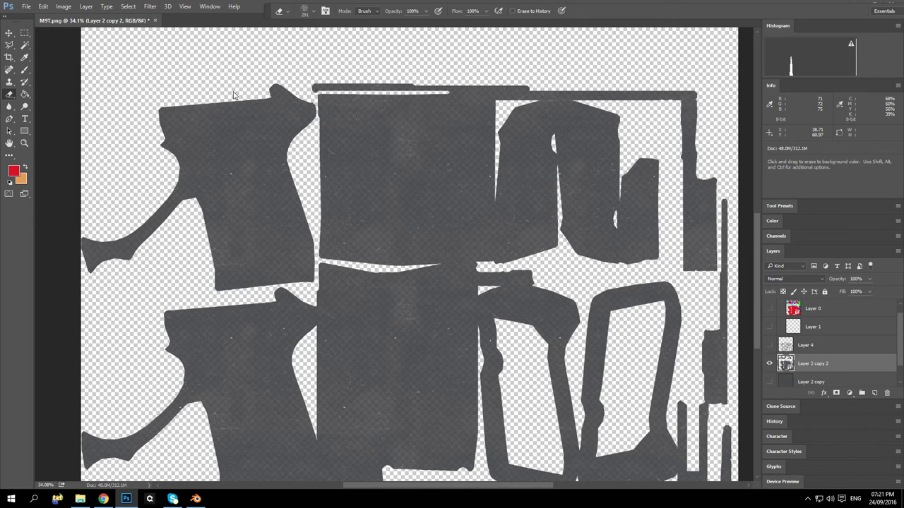
scroll(234, 94, up, 3)
scroll(120, 16, down, 2)
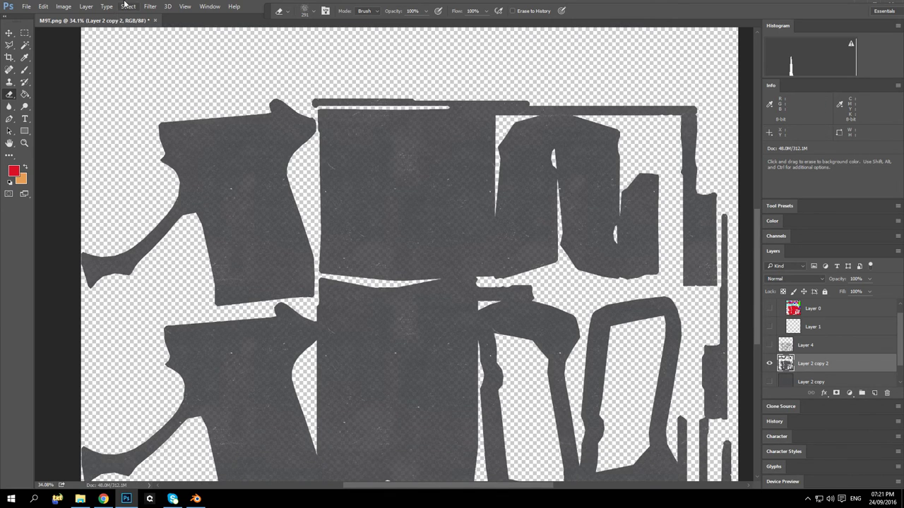
Step: Apply Levels to Layer 2 copy 2 with output levels 9 and 130
click(63, 7)
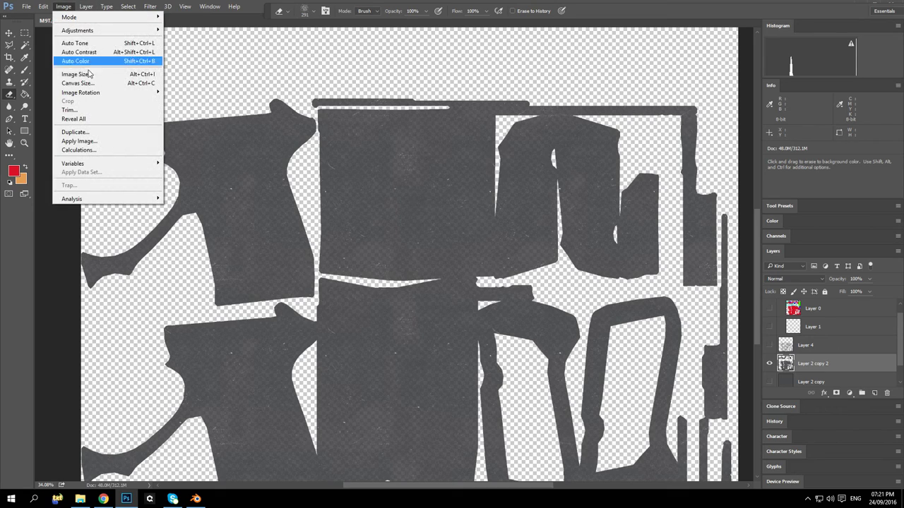
mouse_move(93, 34)
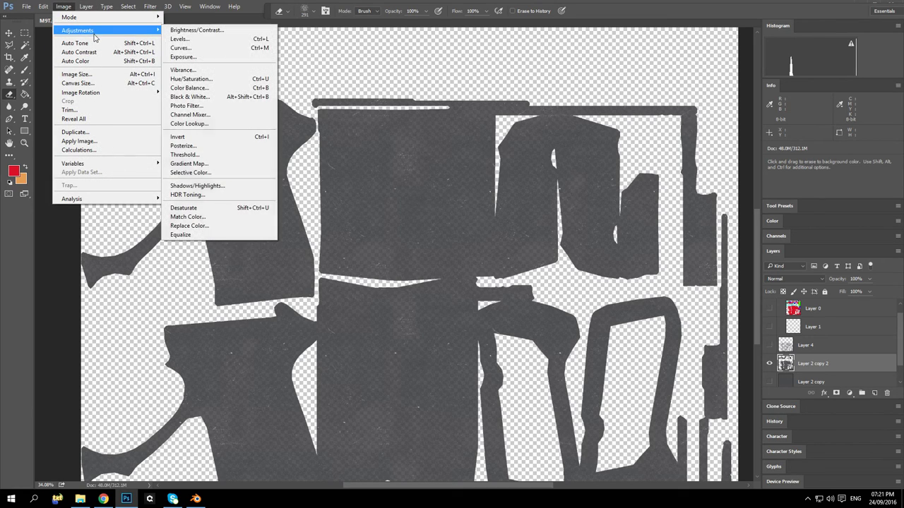
click(221, 41)
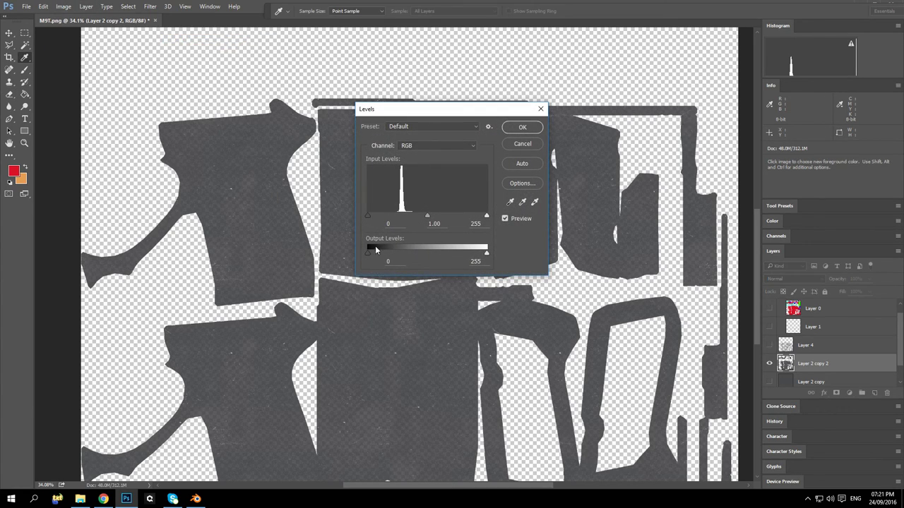
drag(367, 252, 374, 252)
drag(486, 253, 428, 253)
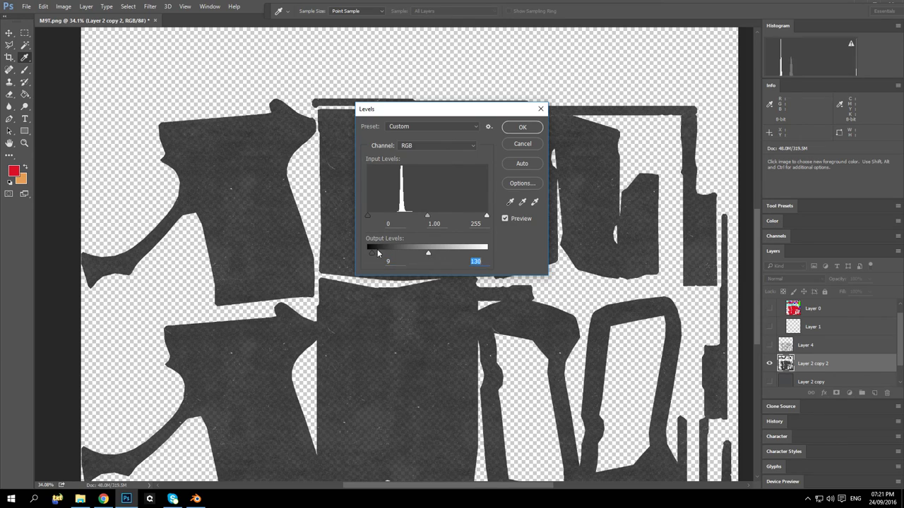
click(360, 255)
click(522, 127)
key(e)
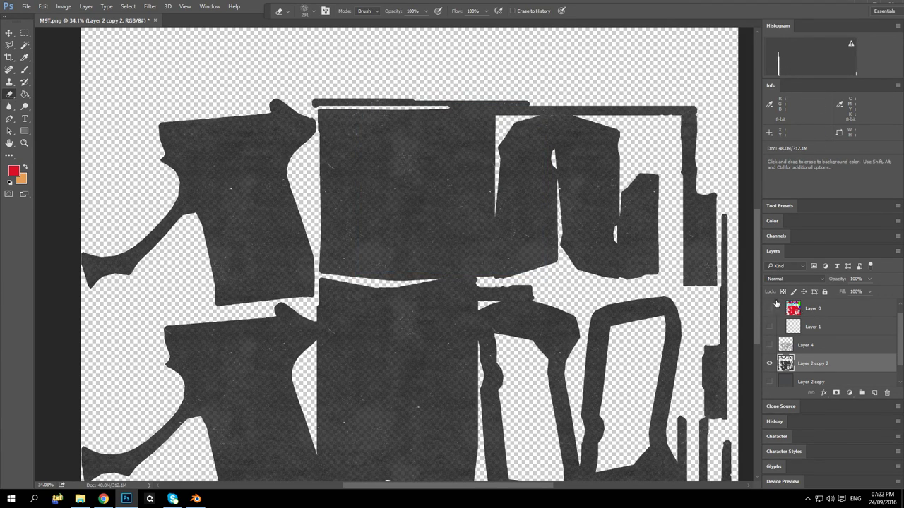
Step: Turn on Layer 2 copy's grey background and Layer 4's scratched texture
scroll(414, 204, up, 4)
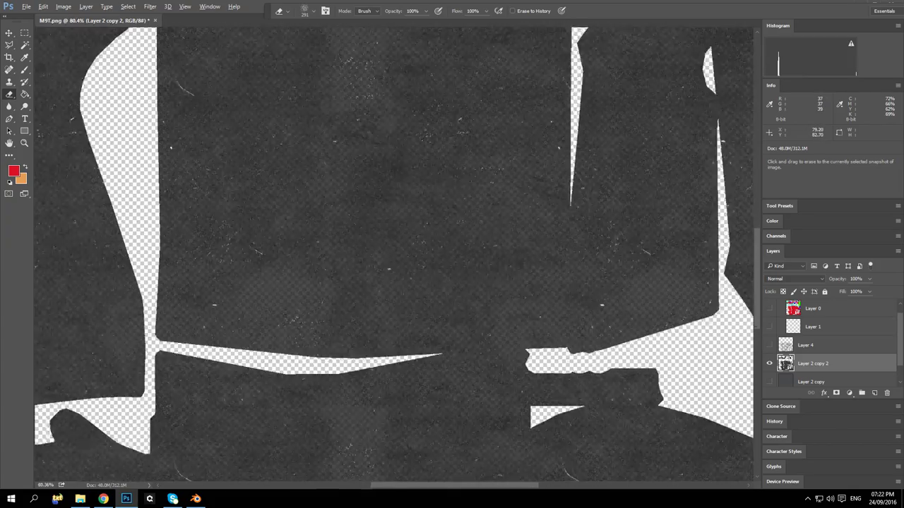
scroll(454, 303, up, 1)
scroll(423, 286, down, 4)
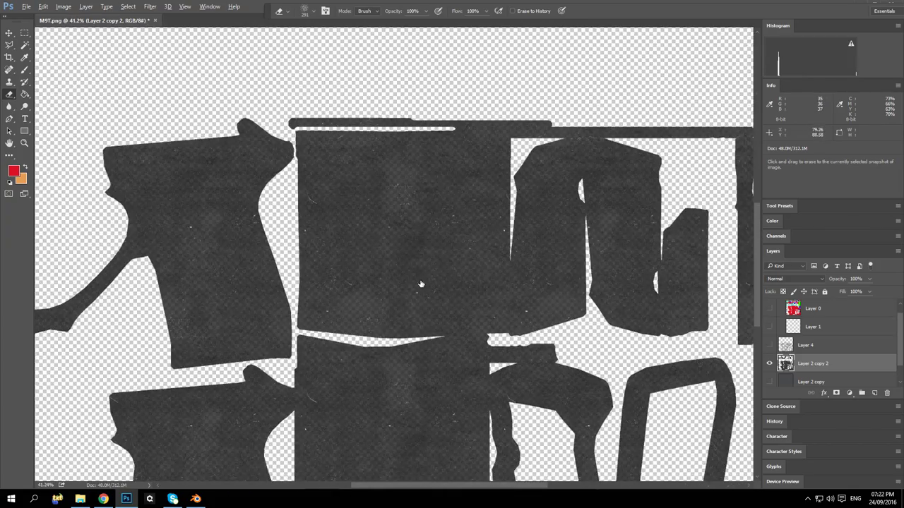
scroll(421, 284, up, 3)
scroll(425, 299, down, 4)
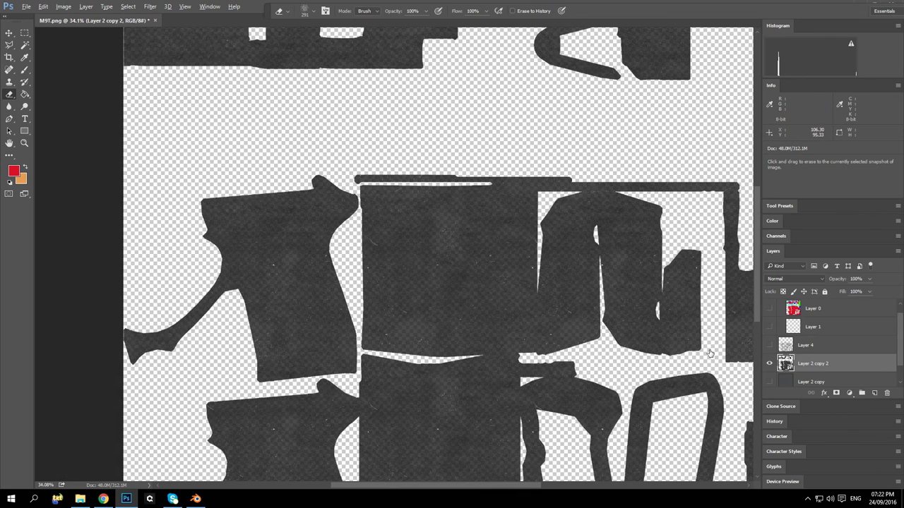
click(769, 382)
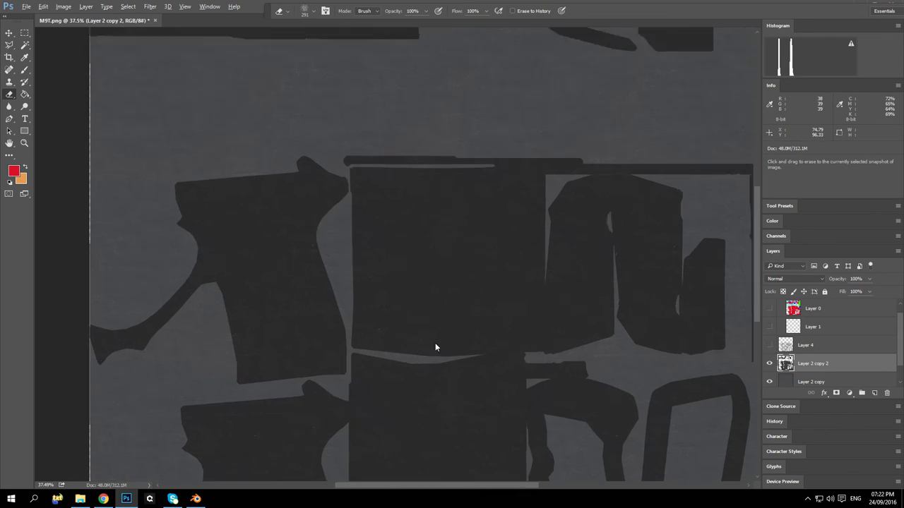
scroll(435, 342, up, 3)
scroll(483, 283, down, 5)
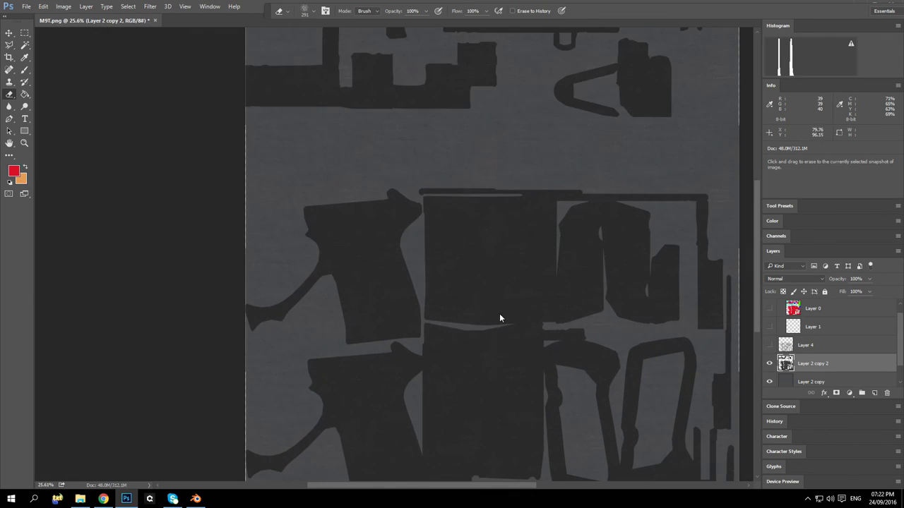
scroll(537, 346, up, 2)
scroll(543, 361, down, 5)
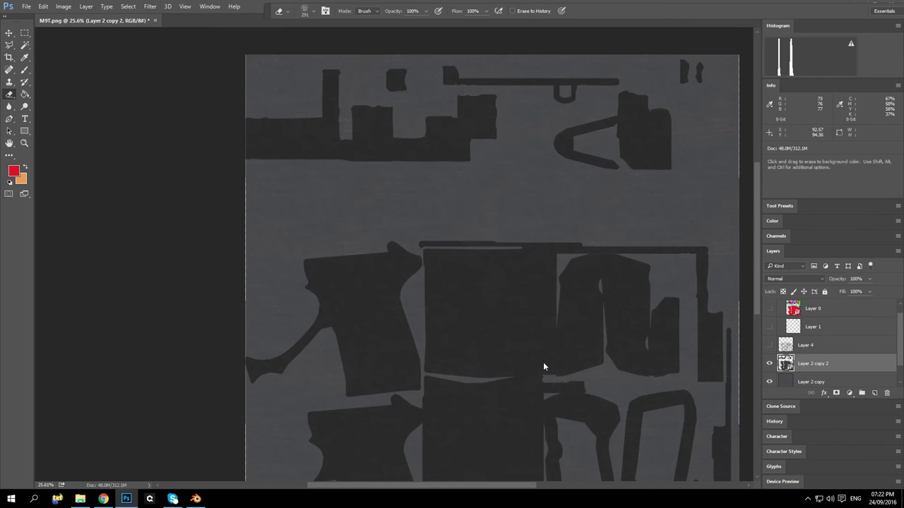
scroll(541, 373, up, 2)
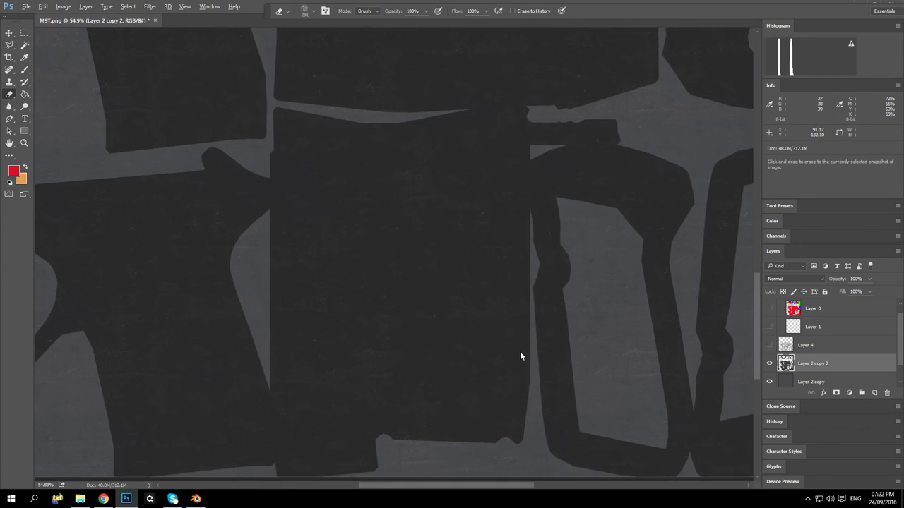
click(770, 345)
Step: Hide Layer 4 again to inspect the base for stray eraser marks
scroll(429, 276, down, 5)
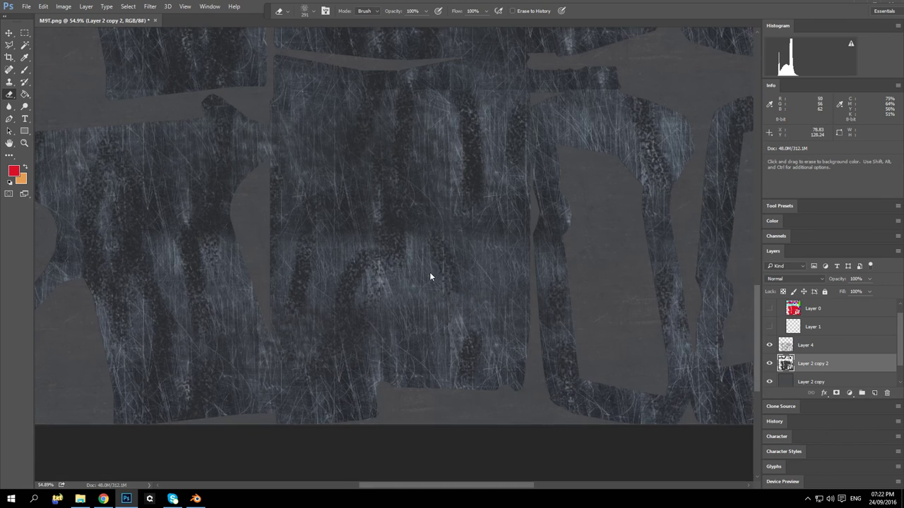
scroll(438, 343, up, 3)
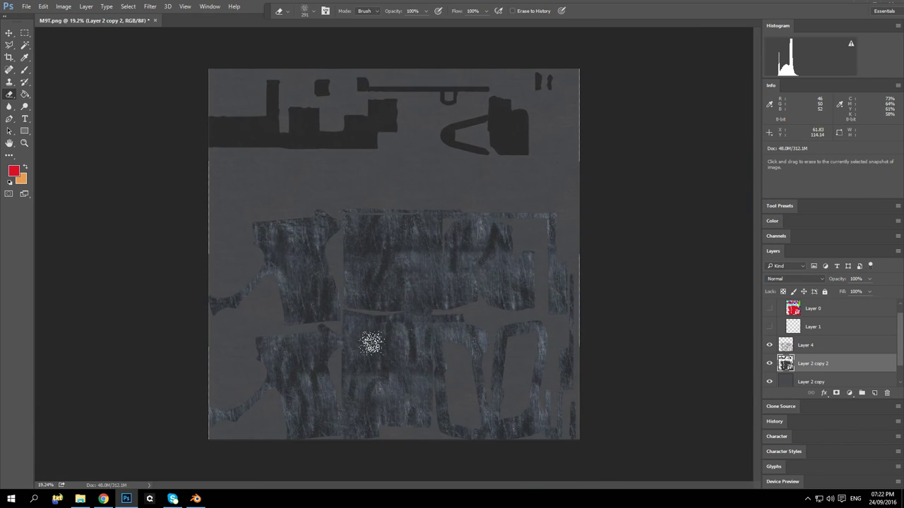
scroll(406, 360, down, 2)
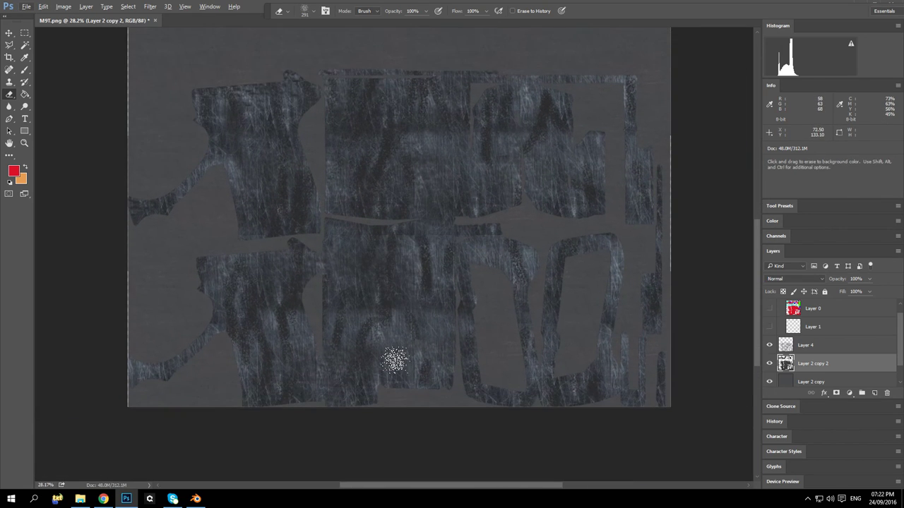
scroll(394, 297, up, 2)
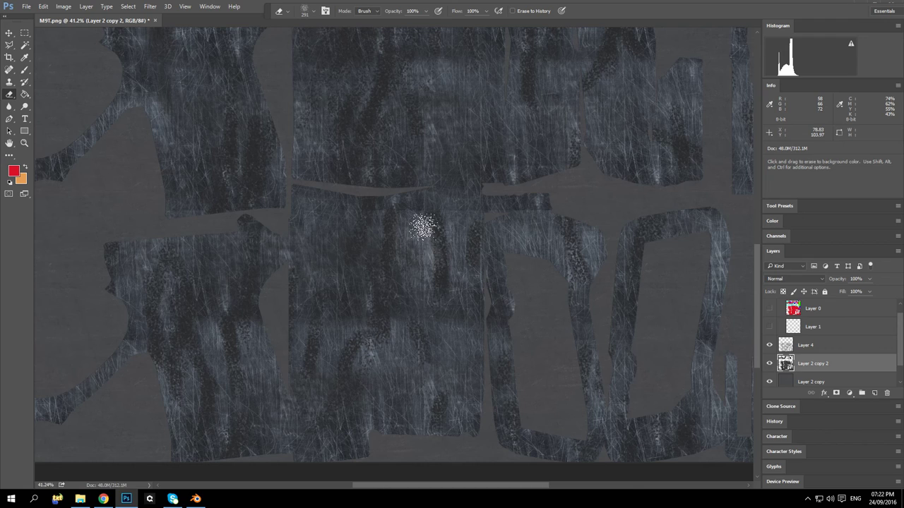
key(ctrl)
click(769, 345)
Step: Step backward four times to undo stray eraser strokes, then show and select Layer 4
click(43, 7)
click(63, 35)
click(43, 6)
click(56, 35)
click(43, 7)
click(53, 34)
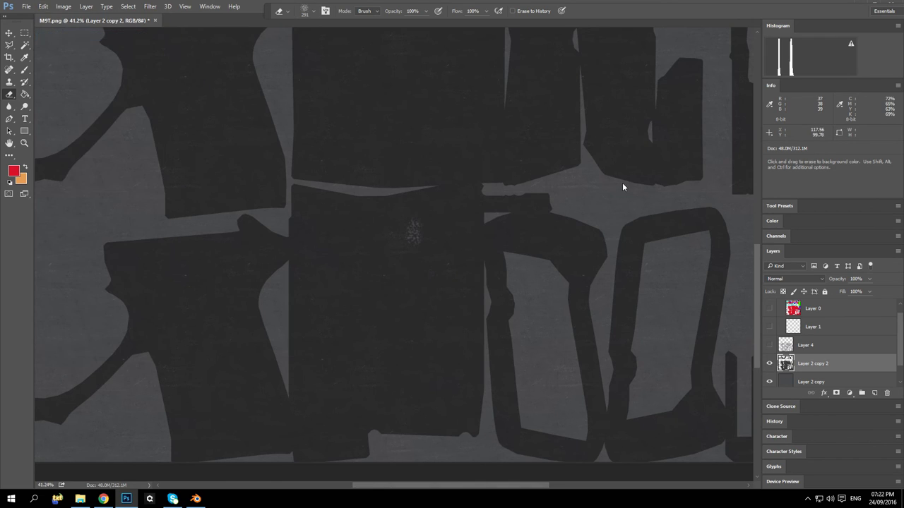
click(43, 6)
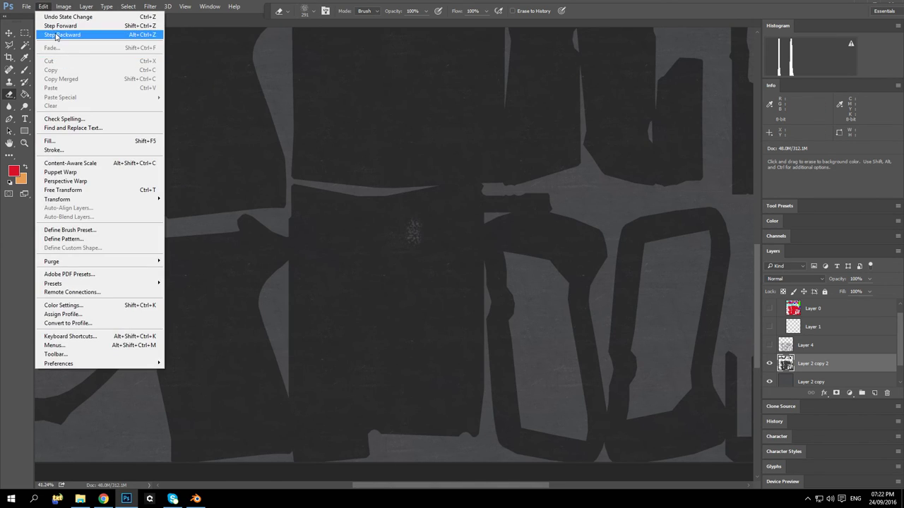
click(57, 34)
click(769, 344)
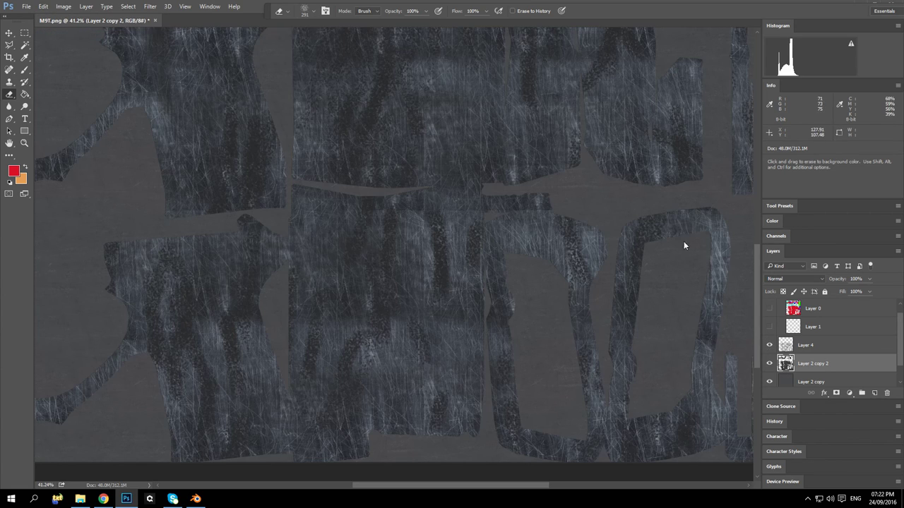
click(812, 345)
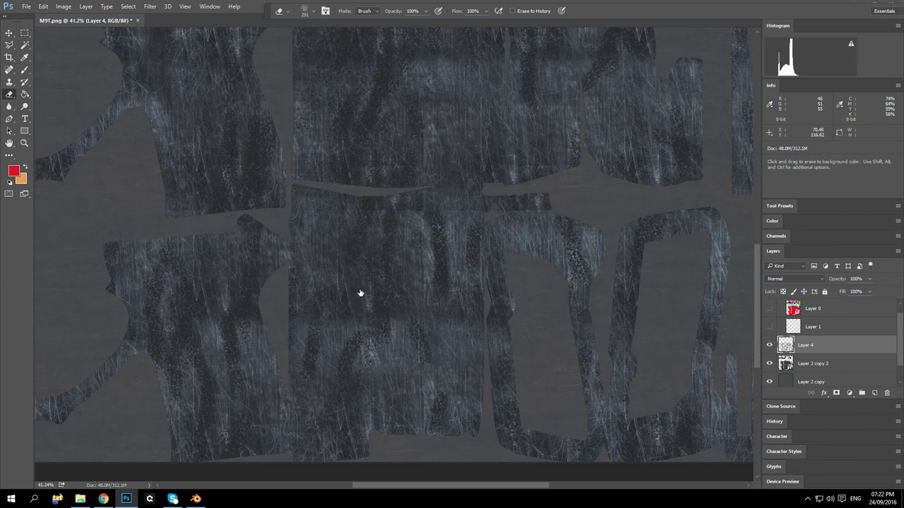
Step: Erase streaks across the middle and upper-middle texture panels of Layer 4
mouse_move(411, 215)
mouse_down()
mouse_move(386, 231)
mouse_move(380, 288)
mouse_move(400, 279)
mouse_move(419, 241)
mouse_move(346, 354)
mouse_move(329, 318)
mouse_move(326, 213)
mouse_up()
scroll(326, 213, up, 5)
mouse_move(416, 244)
mouse_down()
mouse_move(423, 145)
mouse_move(356, 167)
mouse_move(358, 96)
mouse_move(493, 149)
mouse_up()
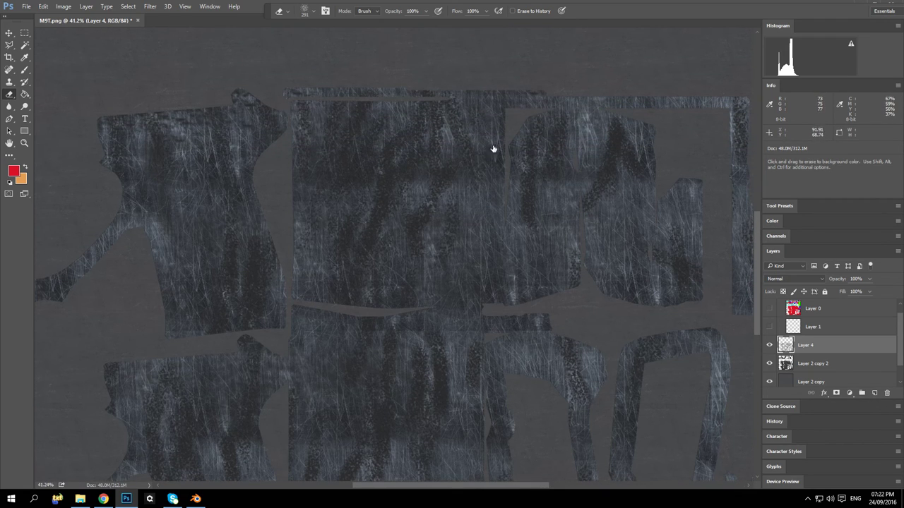
Step: Duplicate Layer 4 to create Layer 4 copy
right_click(811, 345)
click(710, 101)
click(535, 155)
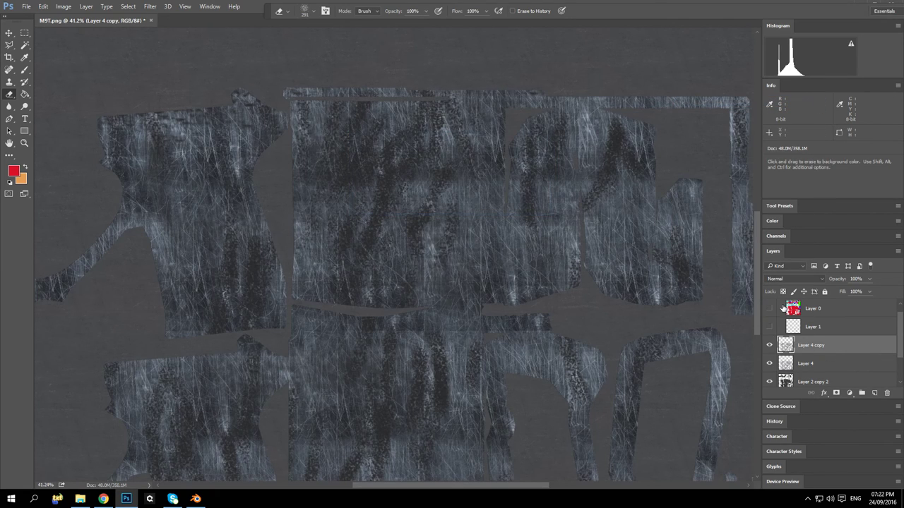
scroll(462, 199, down, 3)
scroll(406, 281, up, 2)
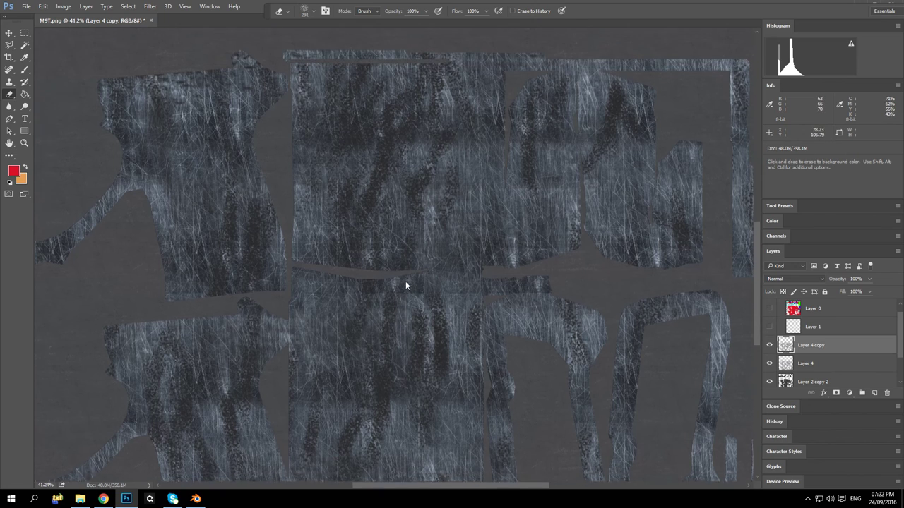
scroll(481, 232, down, 3)
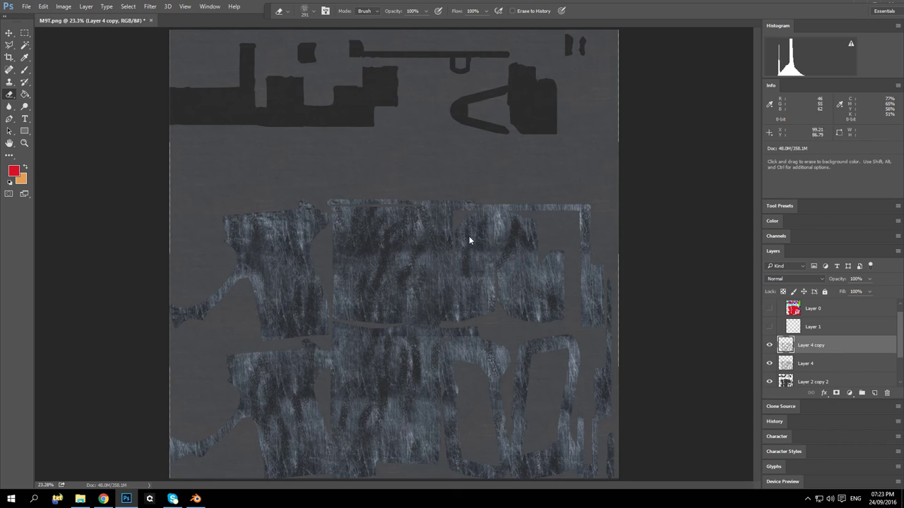
scroll(456, 362, up, 5)
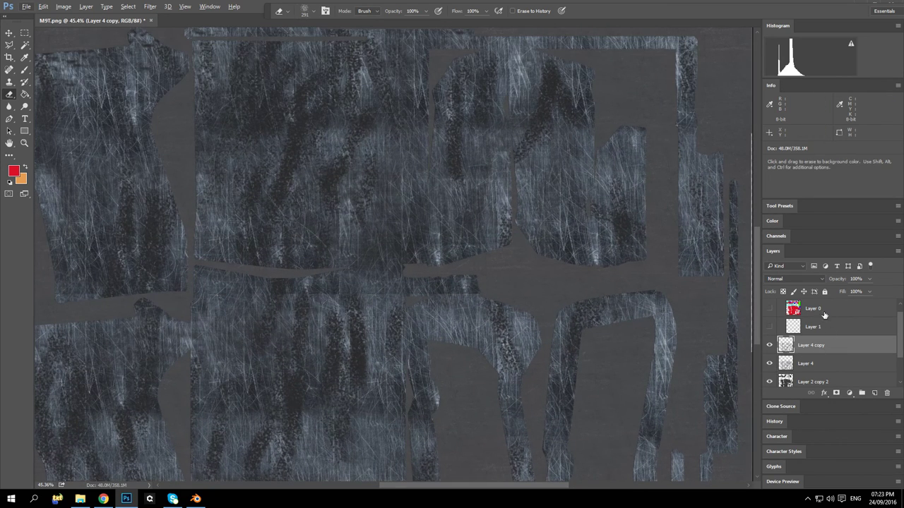
Step: Set Layer 4 copy's blend mode to Difference, then delete the copy
click(798, 279)
click(791, 306)
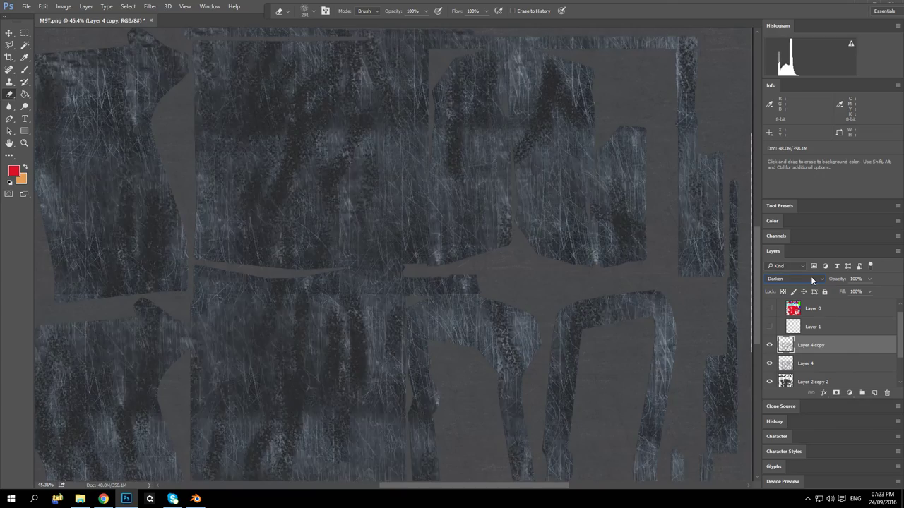
scroll(811, 276, down, 5)
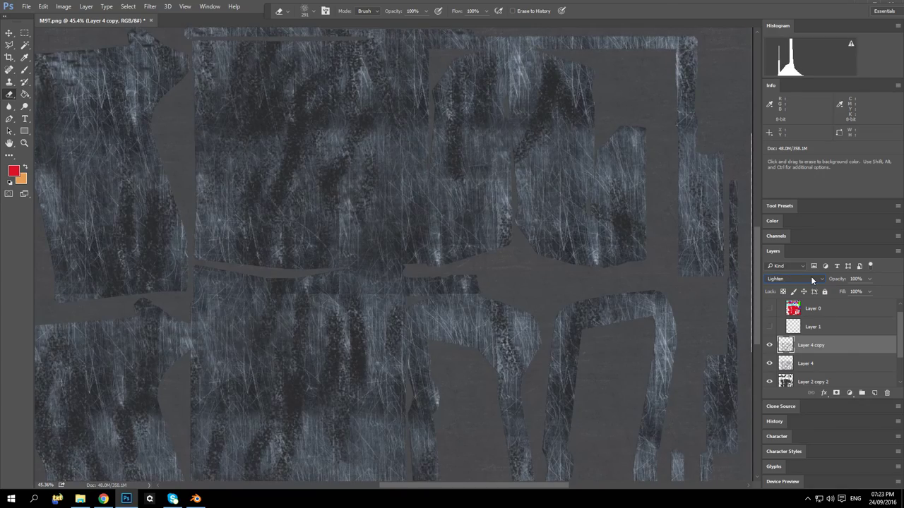
scroll(810, 277, down, 3)
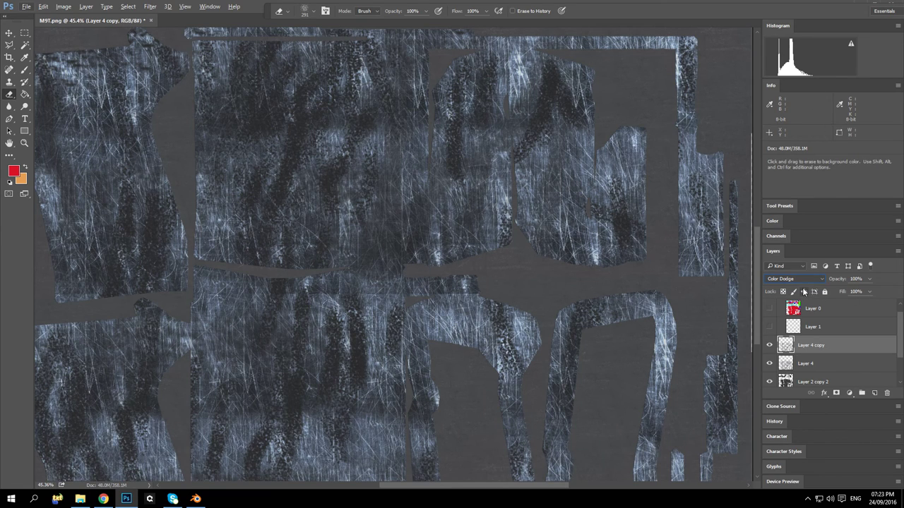
scroll(812, 274, down, 5)
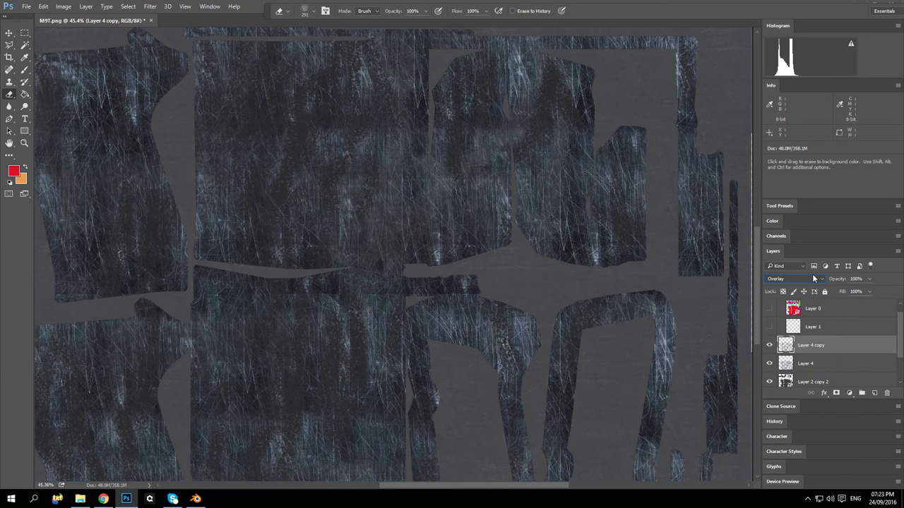
scroll(813, 274, down, 5)
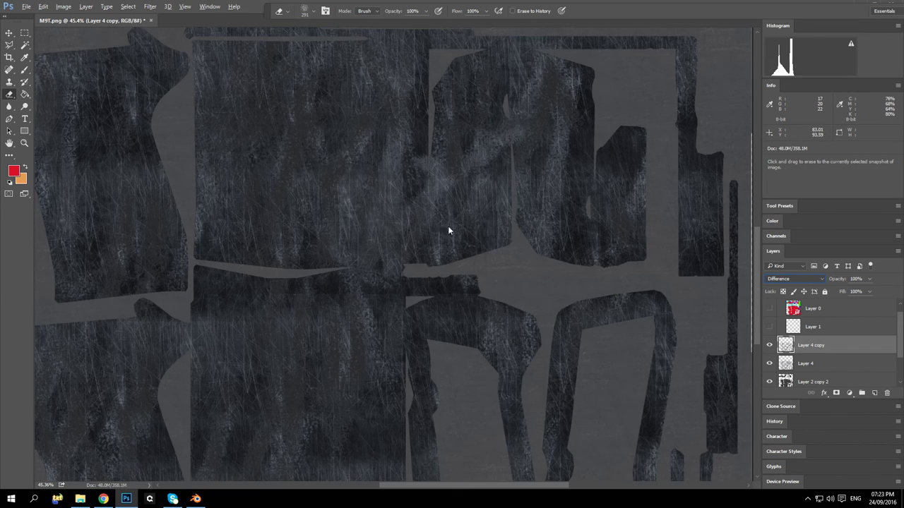
scroll(388, 277, down, 2)
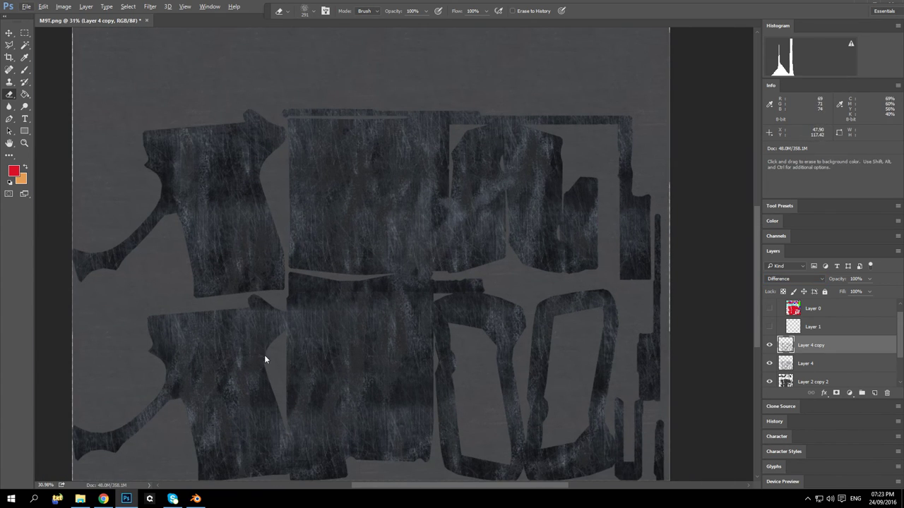
scroll(355, 363, down, 2)
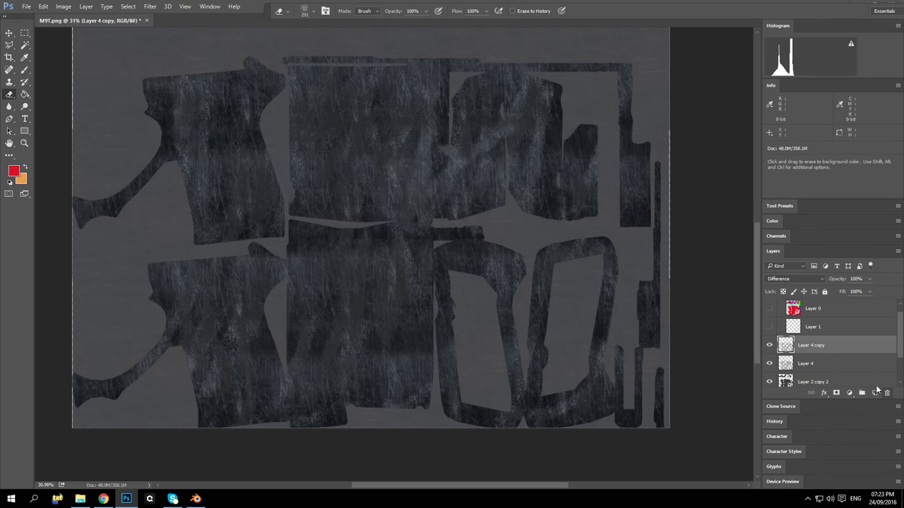
click(887, 394)
Step: Confirm deleting Layer 4 copy, then apply Levels to Layer 4 with input black 45, output black 27
click(433, 185)
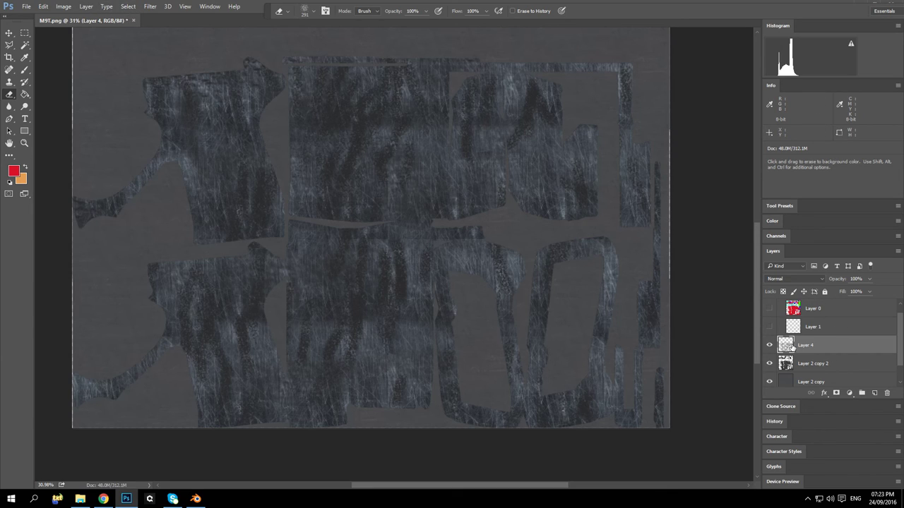
click(64, 6)
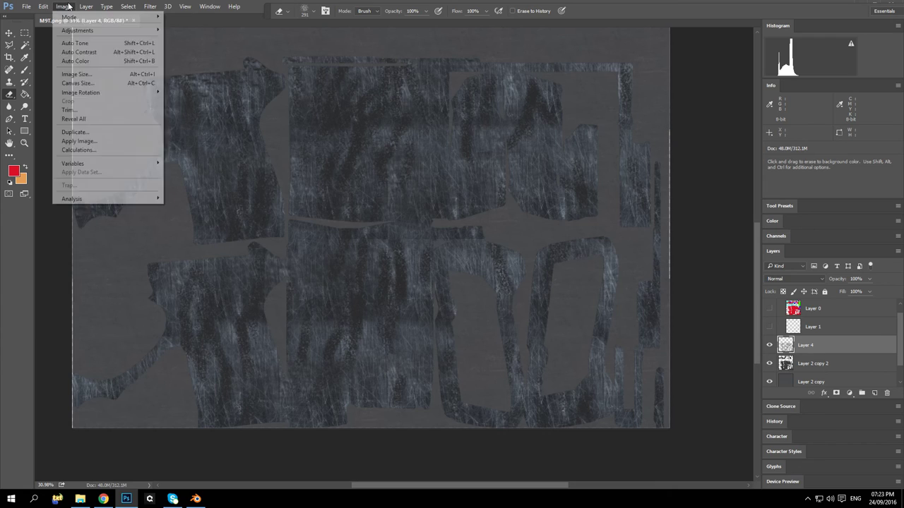
mouse_move(148, 31)
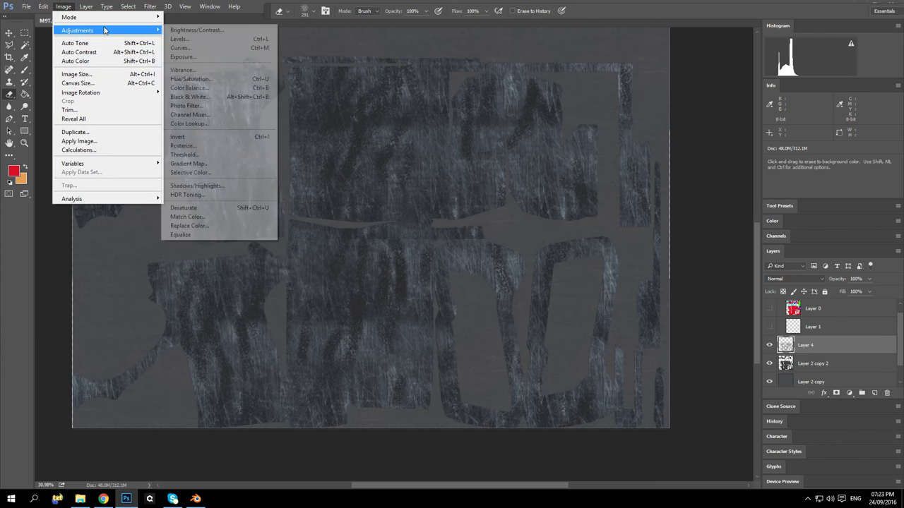
click(180, 38)
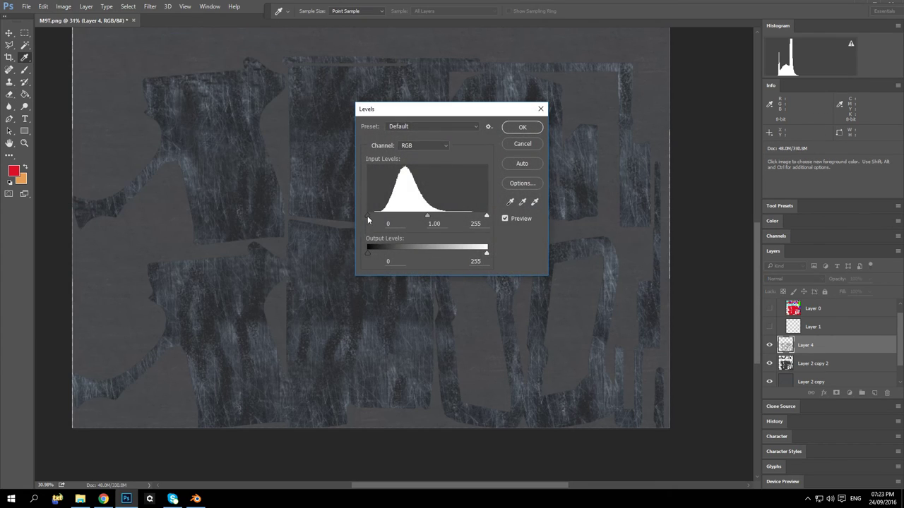
drag(368, 220, 393, 218)
mouse_move(486, 217)
mouse_down()
mouse_move(446, 217)
mouse_move(486, 217)
mouse_up()
mouse_move(484, 253)
mouse_down()
mouse_move(442, 254)
mouse_move(492, 256)
mouse_up()
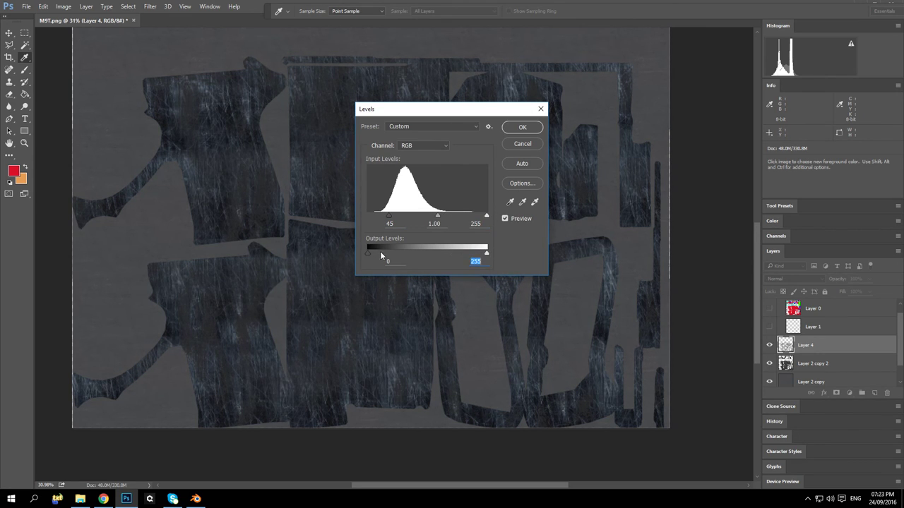
drag(375, 255, 387, 258)
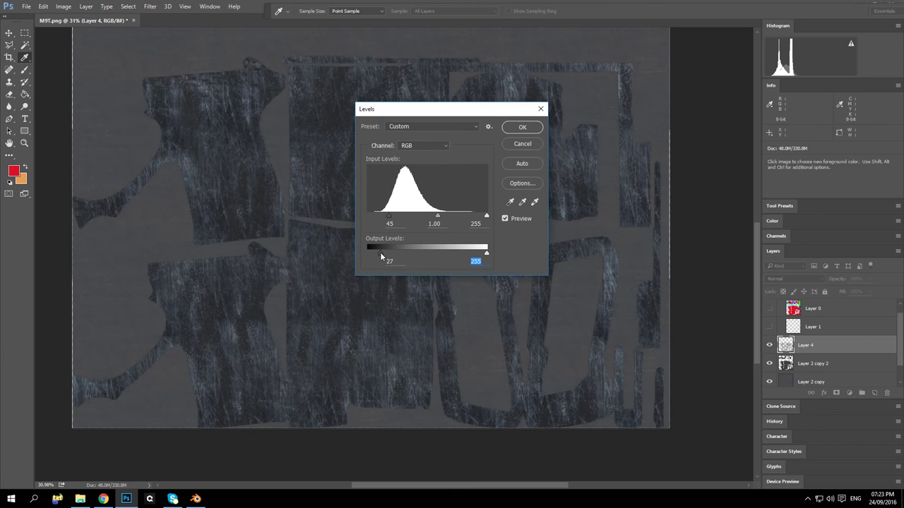
click(523, 128)
key(e)
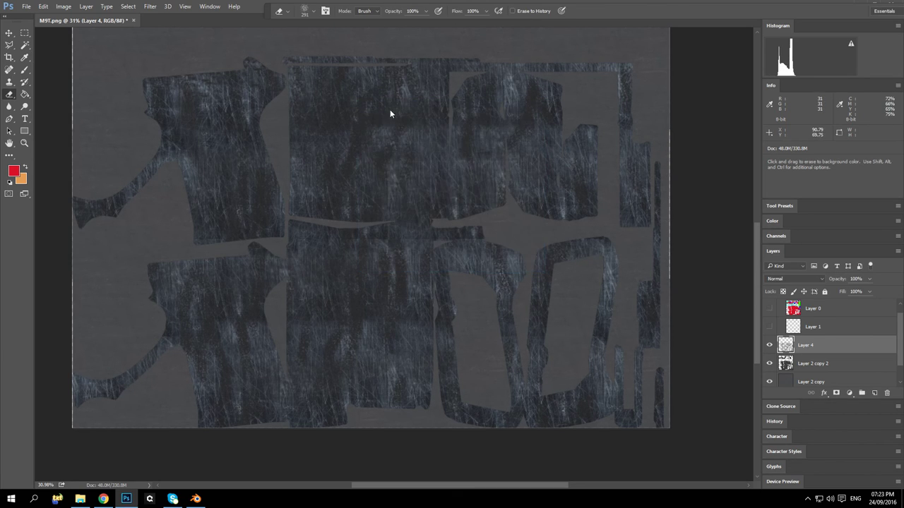
click(63, 7)
Step: Try a -16 hue shift and reopen Levels, cancelling both without changes
mouse_move(83, 31)
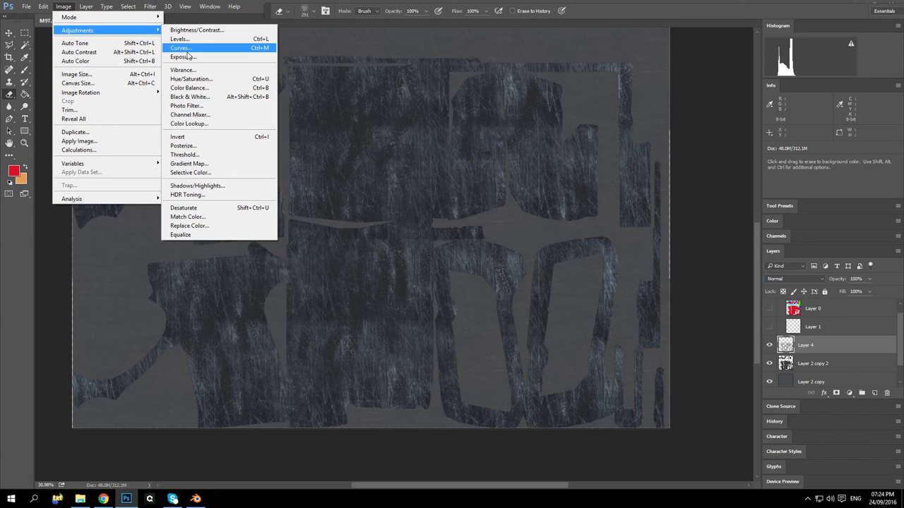
click(205, 80)
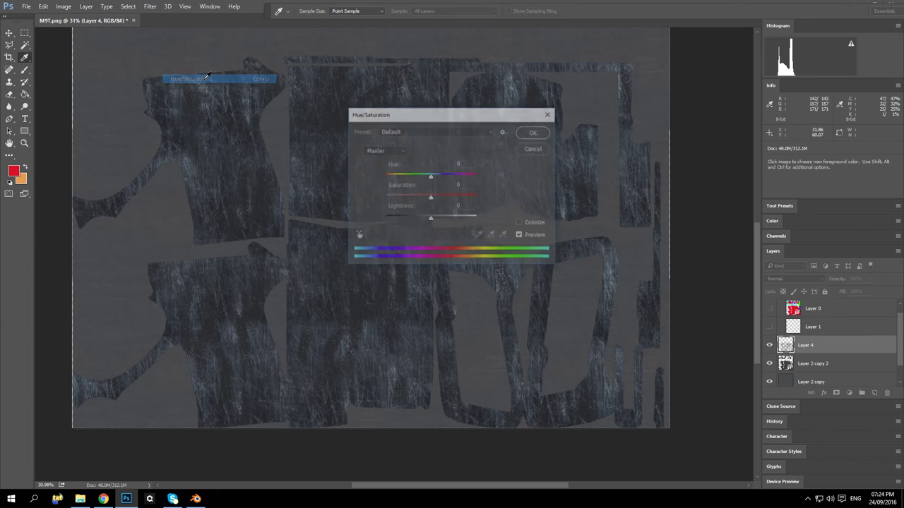
drag(430, 176, 371, 203)
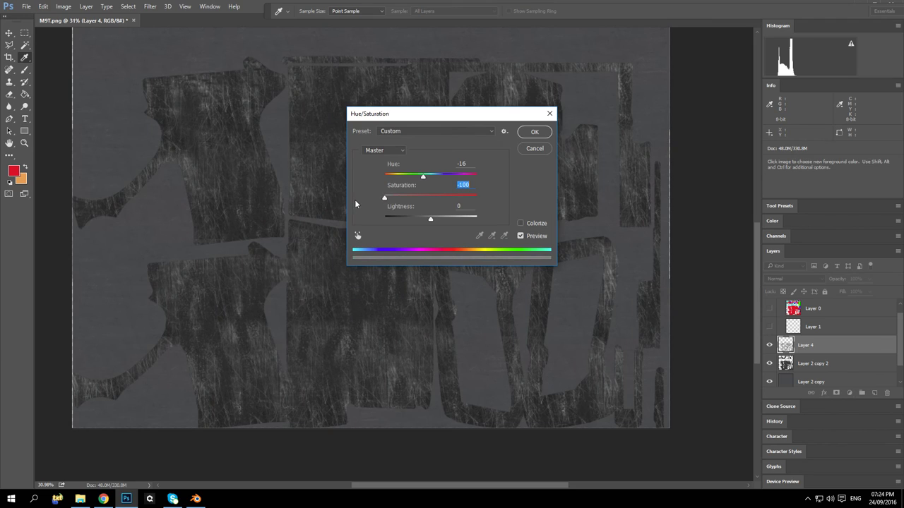
click(524, 151)
click(62, 6)
mouse_move(90, 31)
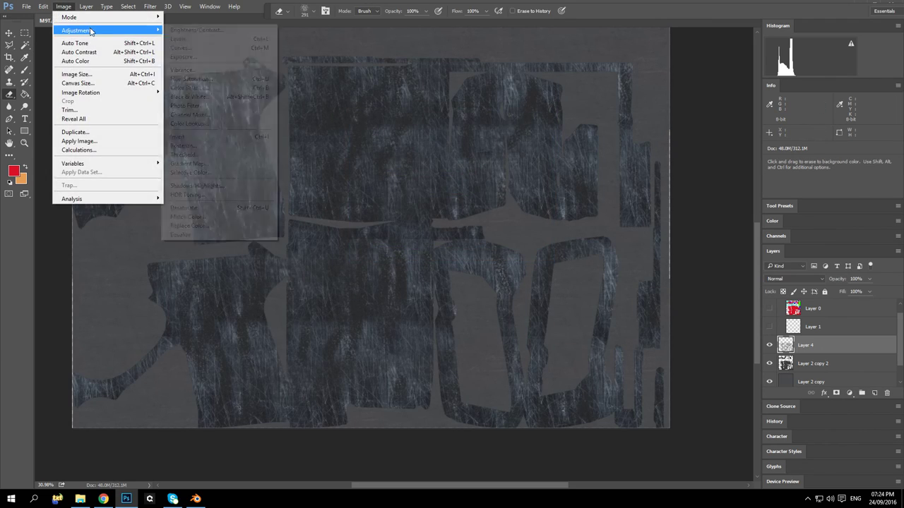
click(185, 39)
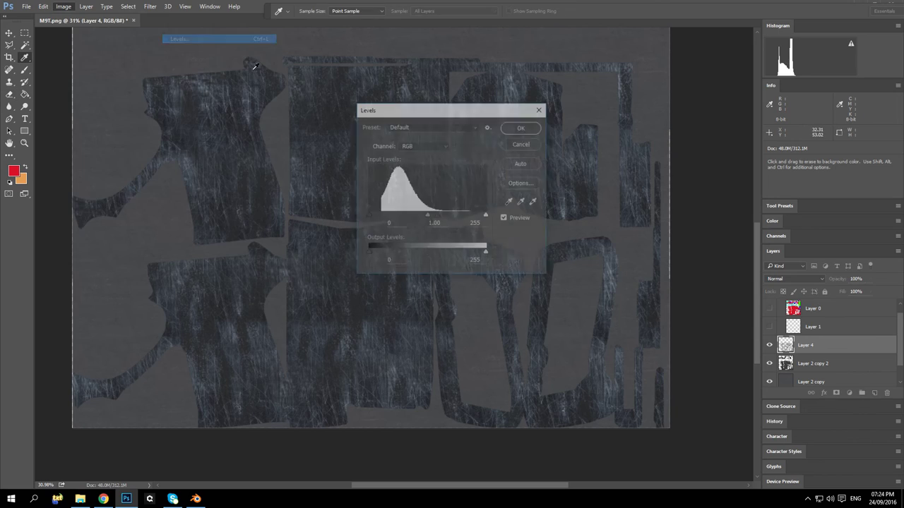
click(539, 110)
key(e)
Step: Desaturate Layer 4 with Hue/Saturation at saturation -100 and lightness -62
click(63, 6)
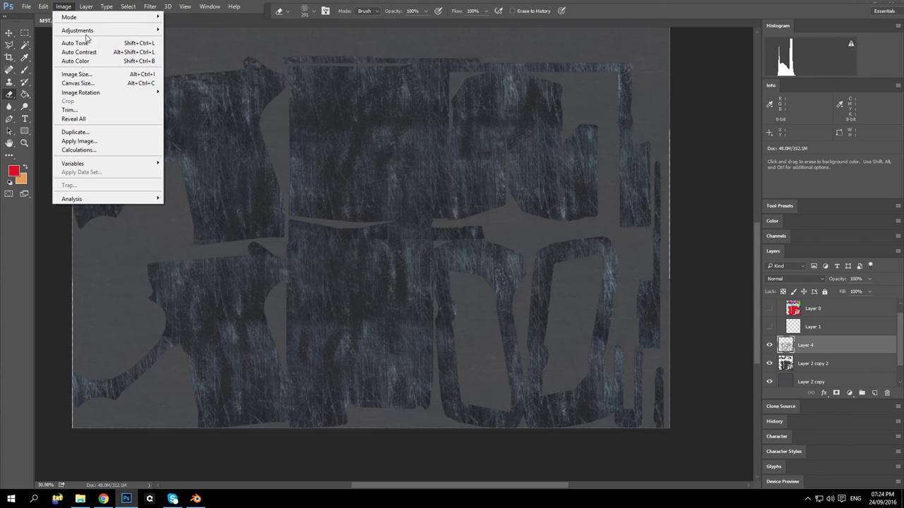
mouse_move(89, 30)
click(187, 79)
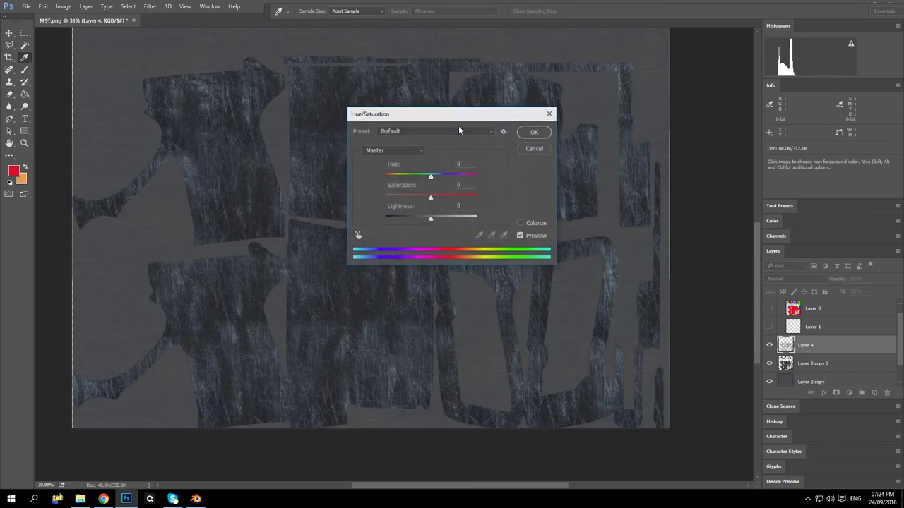
drag(432, 202, 359, 194)
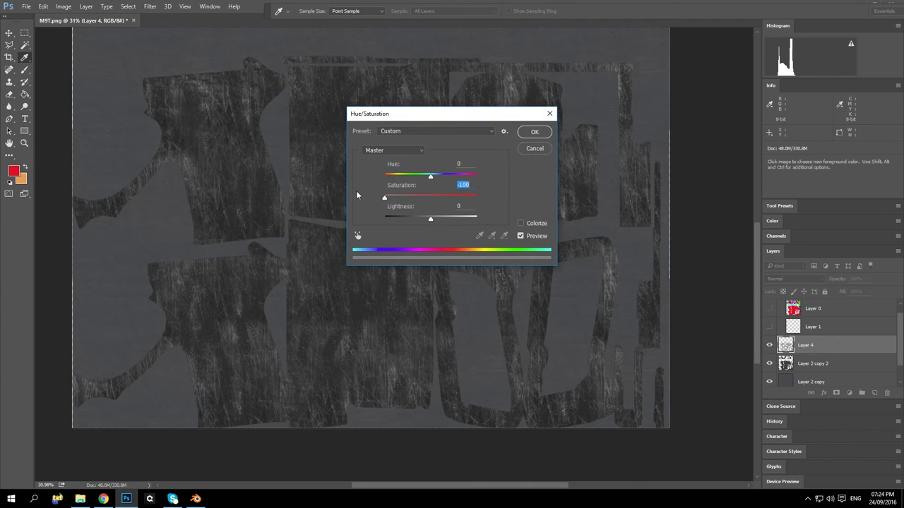
drag(429, 220, 400, 220)
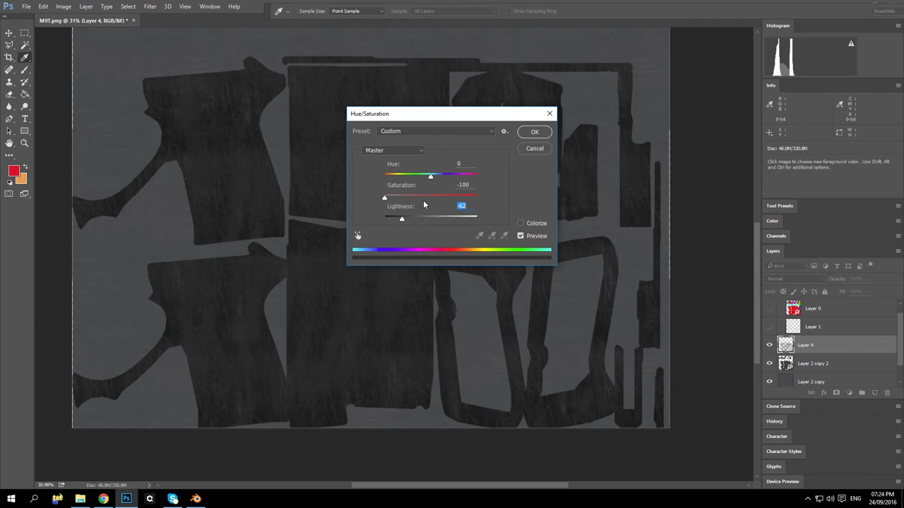
click(535, 132)
key(e)
scroll(395, 247, up, 3)
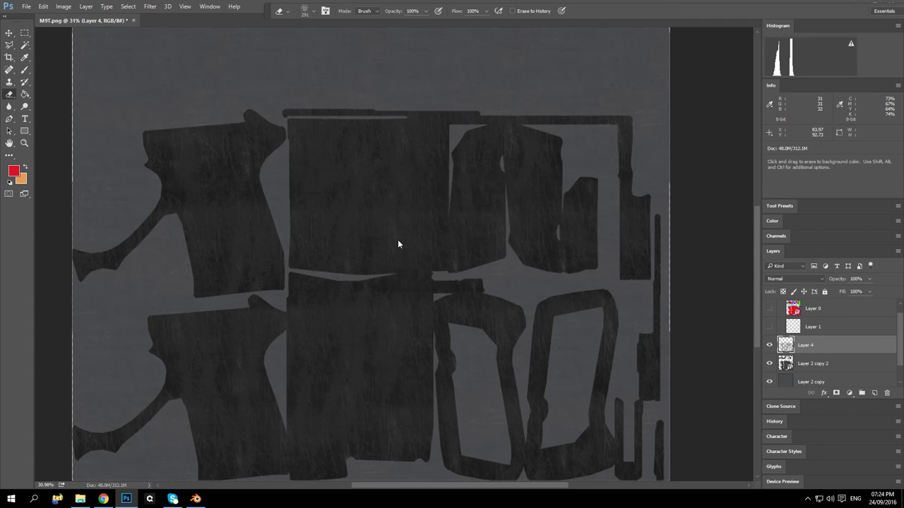
scroll(396, 258, up, 5)
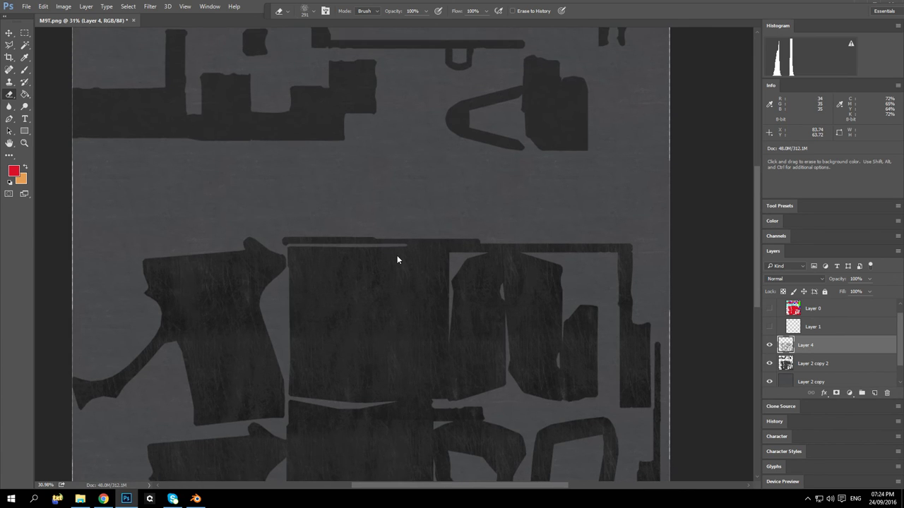
scroll(398, 262, down, 8)
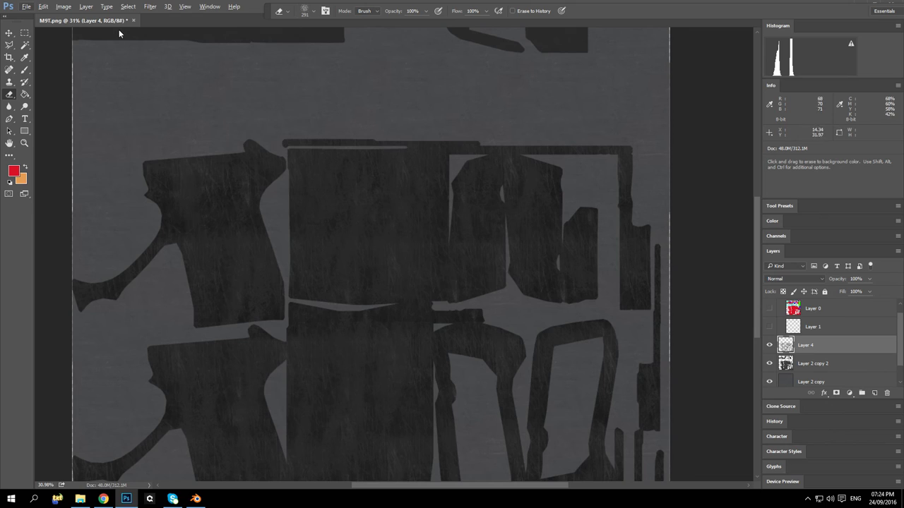
click(63, 7)
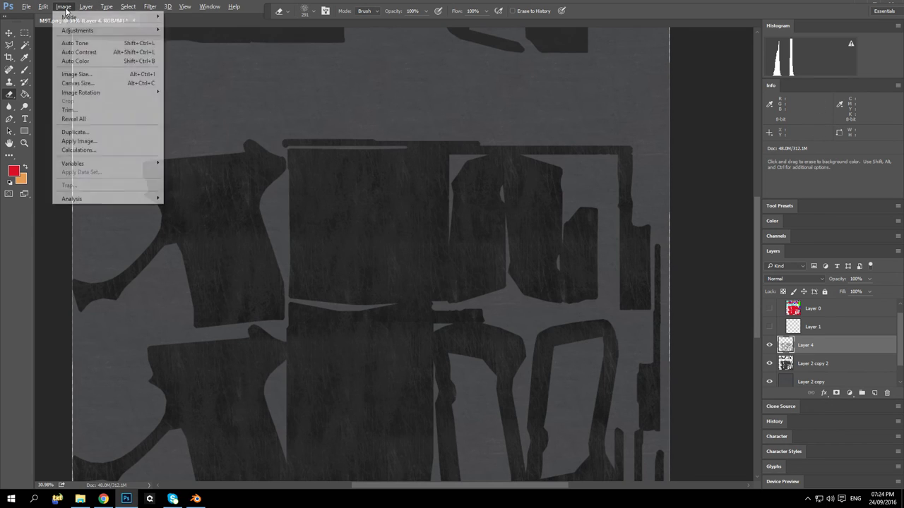
Step: Apply Levels to Layer 4 with input black 9 and input white 209, then inspect the texture
mouse_move(113, 30)
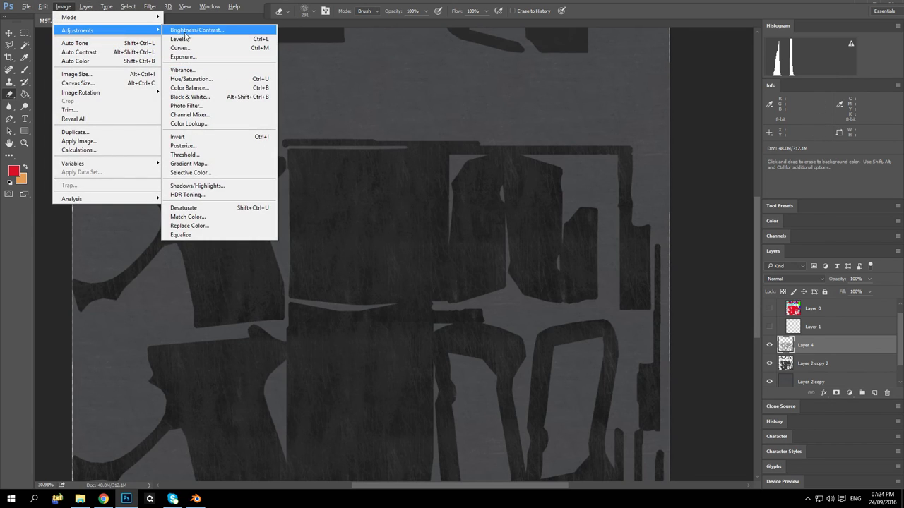
click(212, 39)
drag(367, 220, 372, 220)
drag(487, 216, 444, 217)
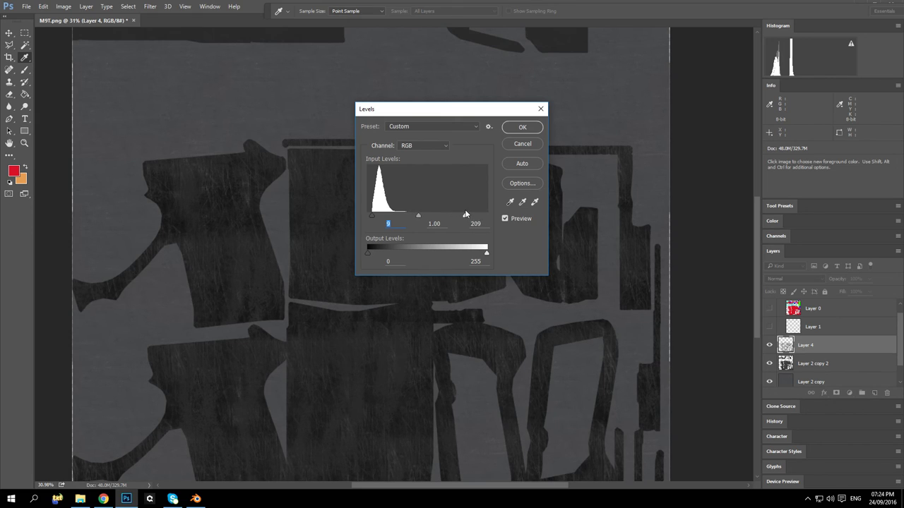
click(476, 213)
click(521, 128)
key(e)
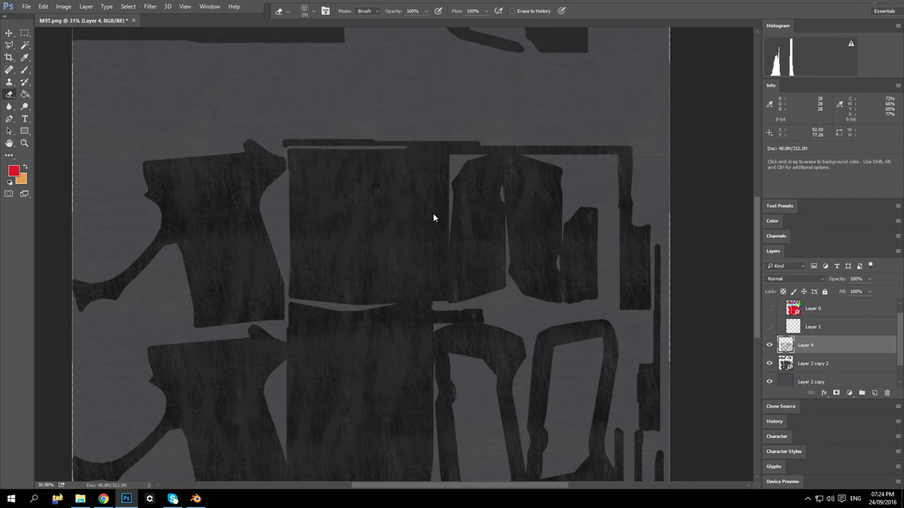
scroll(445, 233, down, 3)
scroll(382, 325, up, 3)
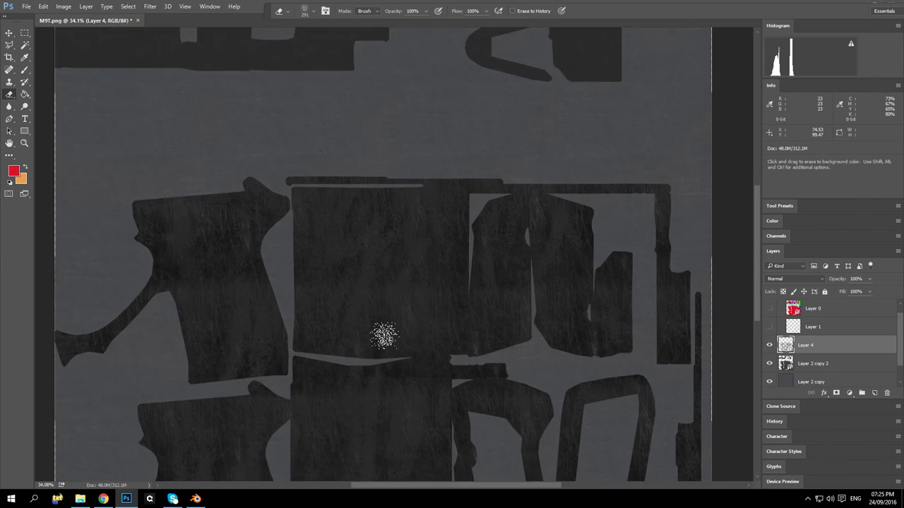
scroll(384, 337, up, 3)
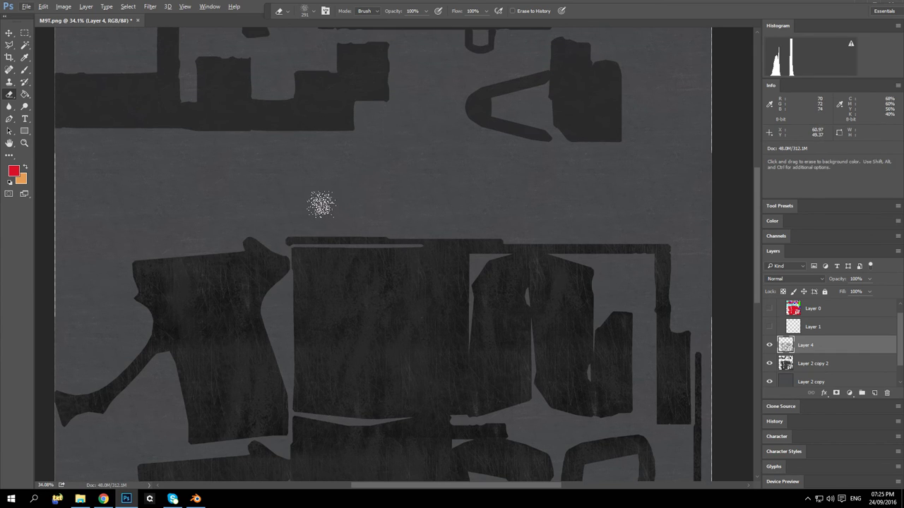
scroll(329, 233, up, 5)
scroll(333, 250, down, 2)
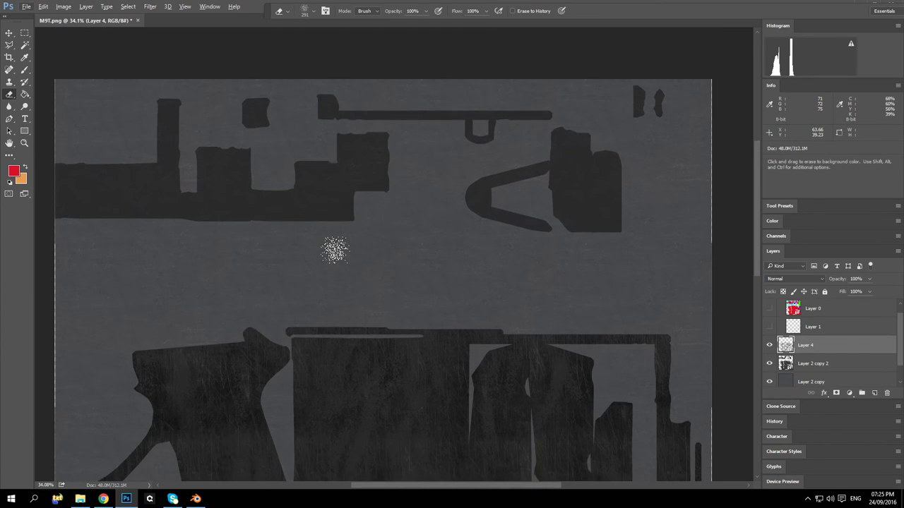
scroll(335, 250, down, 2)
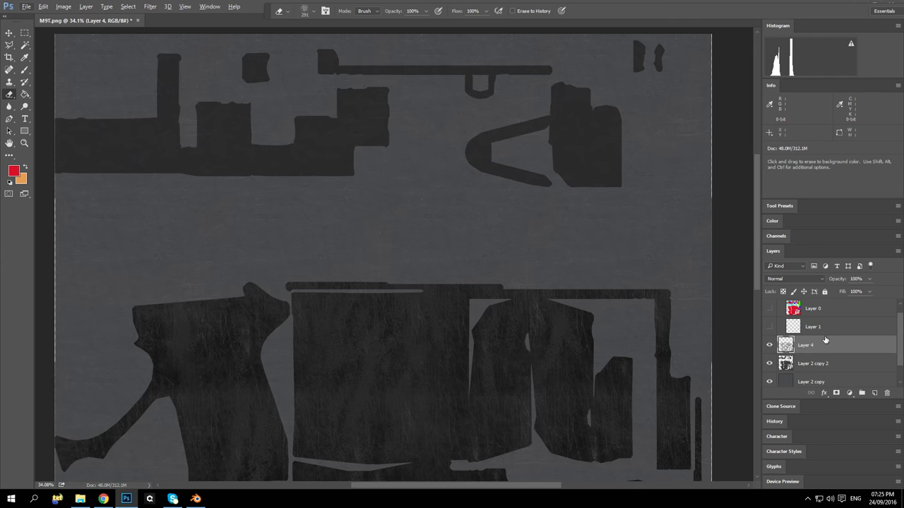
scroll(811, 335, down, 1)
scroll(586, 323, down, 2)
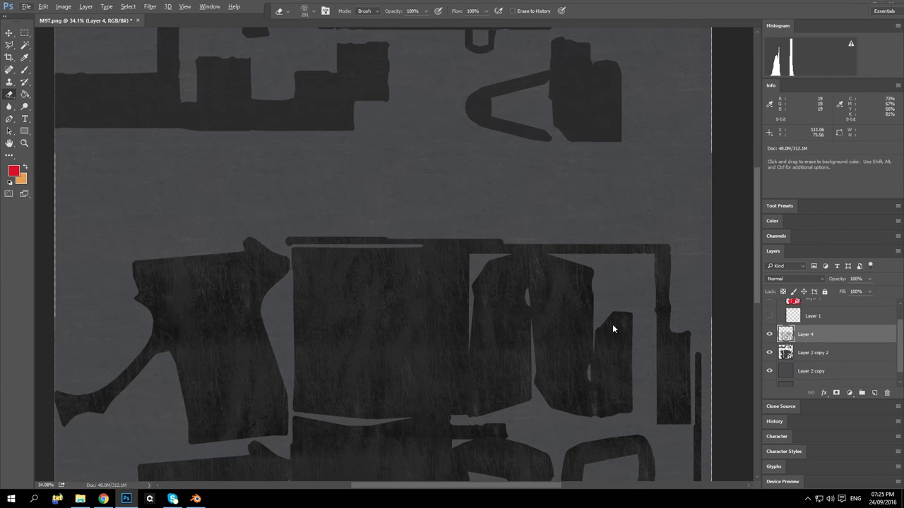
Step: Duplicate Layer 4, shift the copy up the canvas, then delete the copy
right_click(798, 334)
click(696, 101)
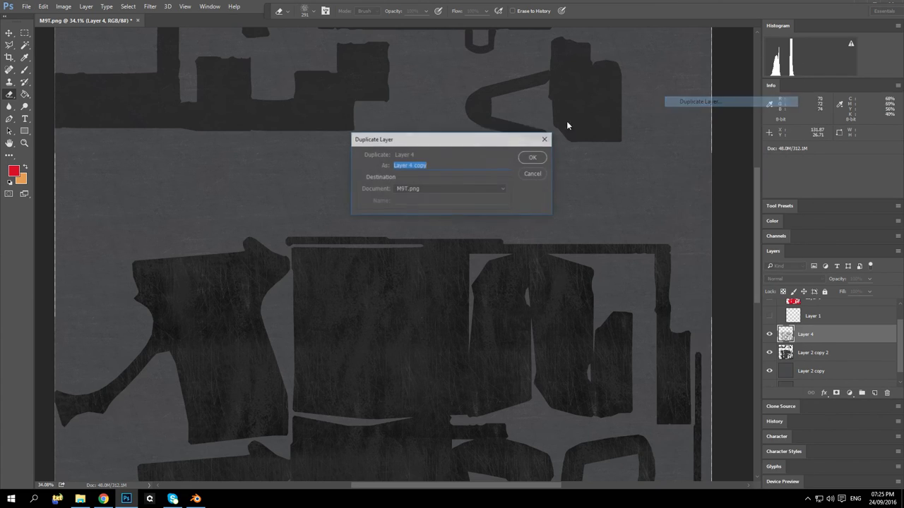
click(534, 156)
scroll(446, 214, down, 4)
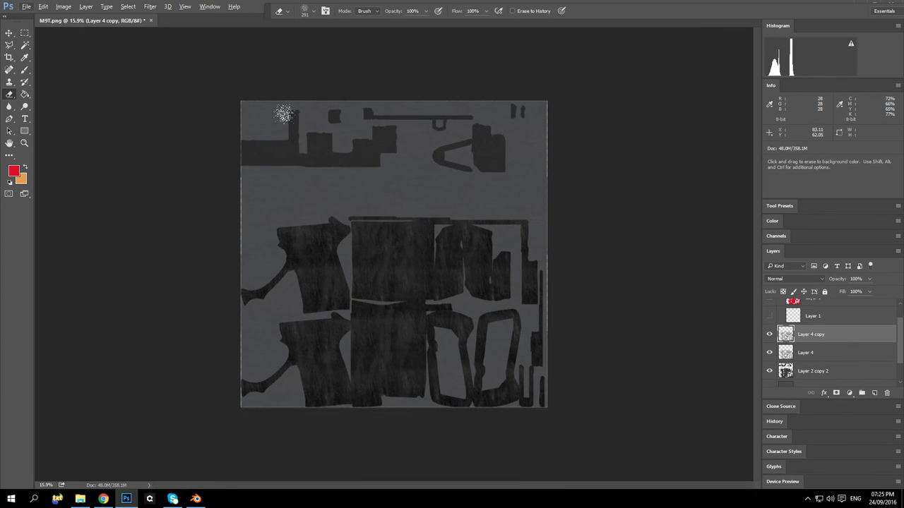
click(9, 33)
drag(325, 264, 388, 67)
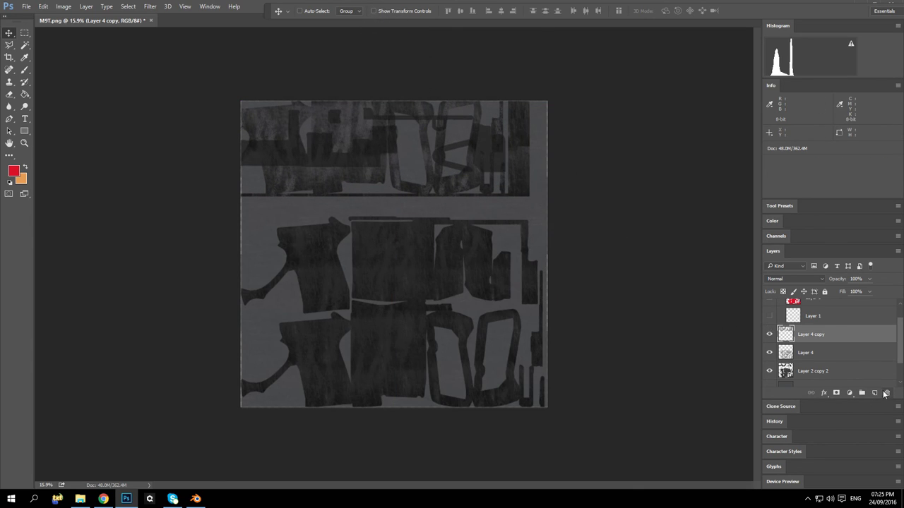
click(887, 393)
click(432, 184)
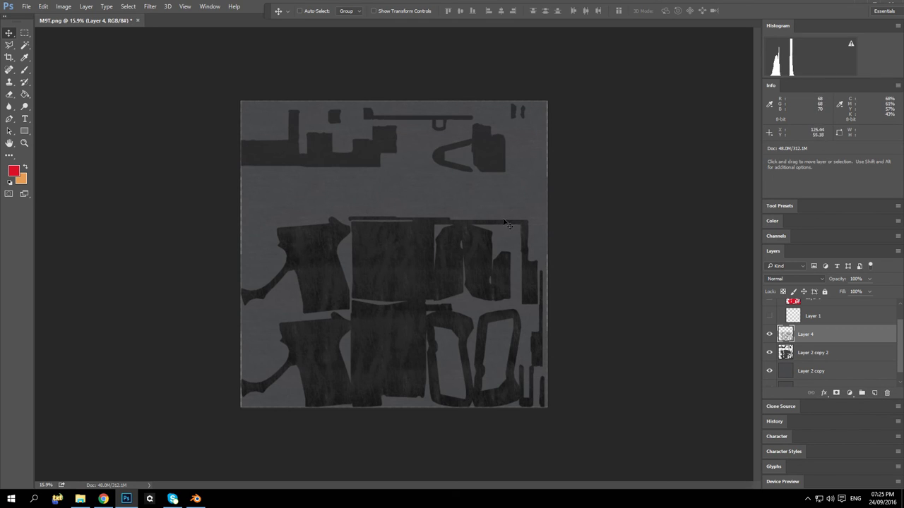
Step: Draw a roughly 35.35 × 33.73 cm rectangular selection inside the large square piece
scroll(407, 268, up, 3)
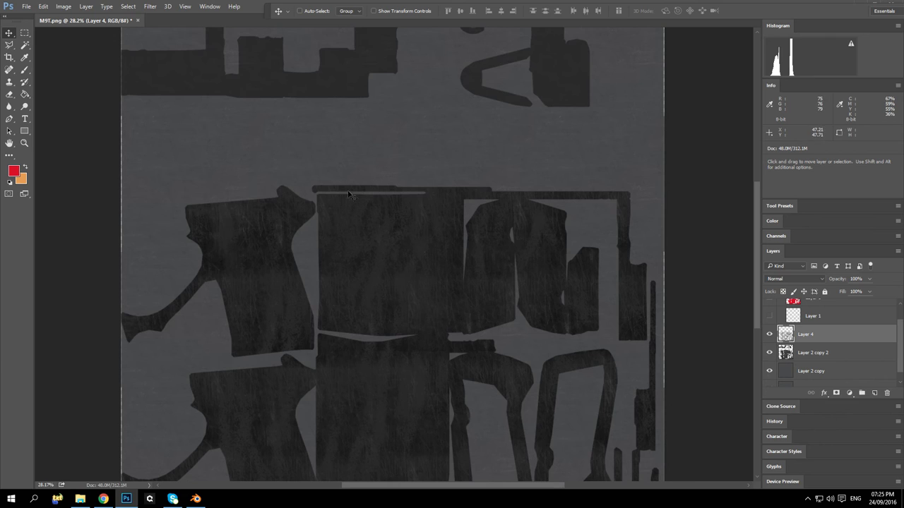
drag(755, 214, 754, 188)
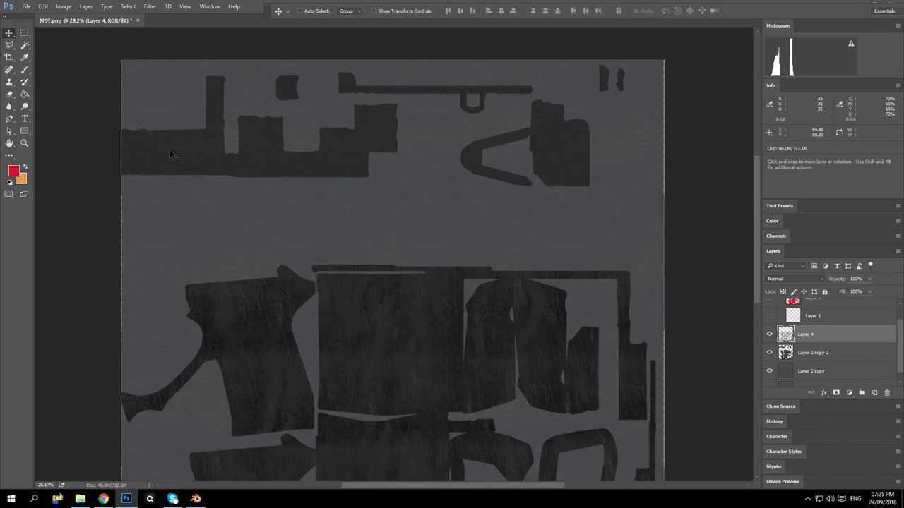
click(25, 34)
drag(322, 278, 455, 403)
Step: Copy the selected texture patch, paste it as a new layer and move it to the top-left corner
click(43, 6)
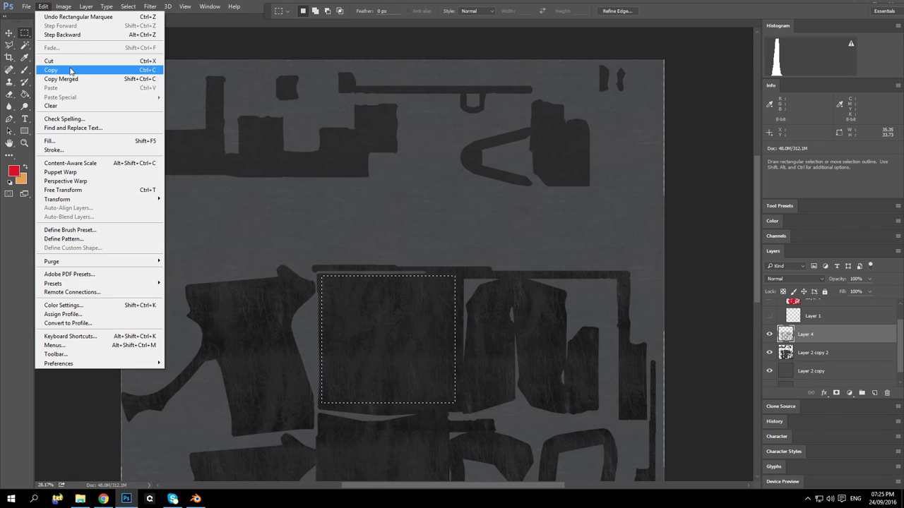
click(70, 70)
click(43, 7)
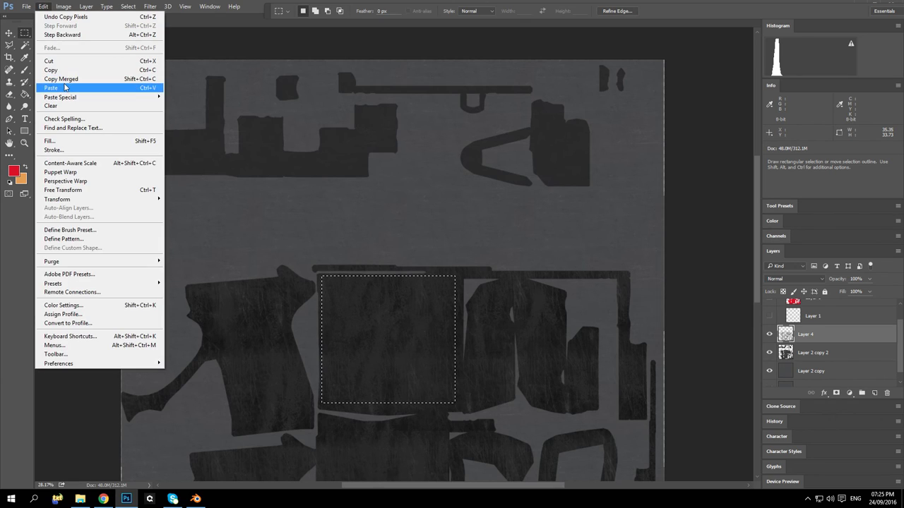
click(67, 89)
click(9, 33)
drag(489, 420, 176, 116)
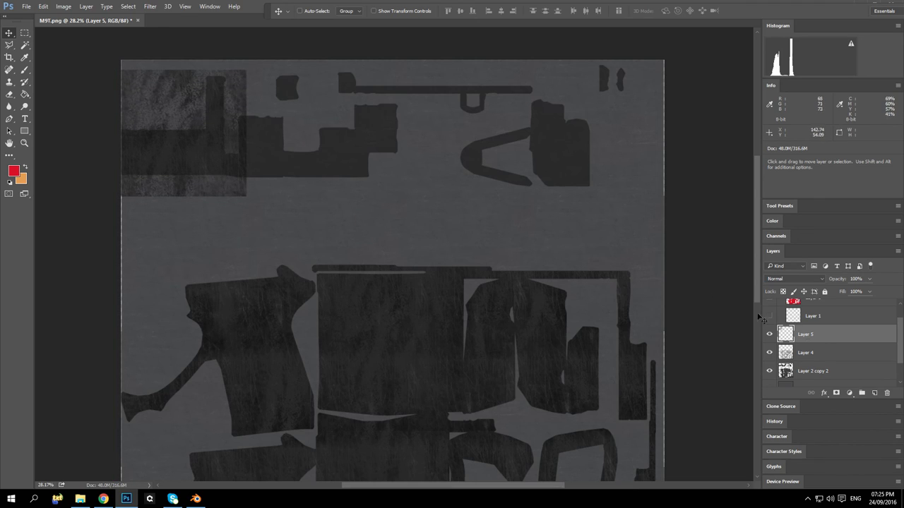
Step: Duplicate Layer 5 twice, shifting each copy further right along the top band
right_click(815, 336)
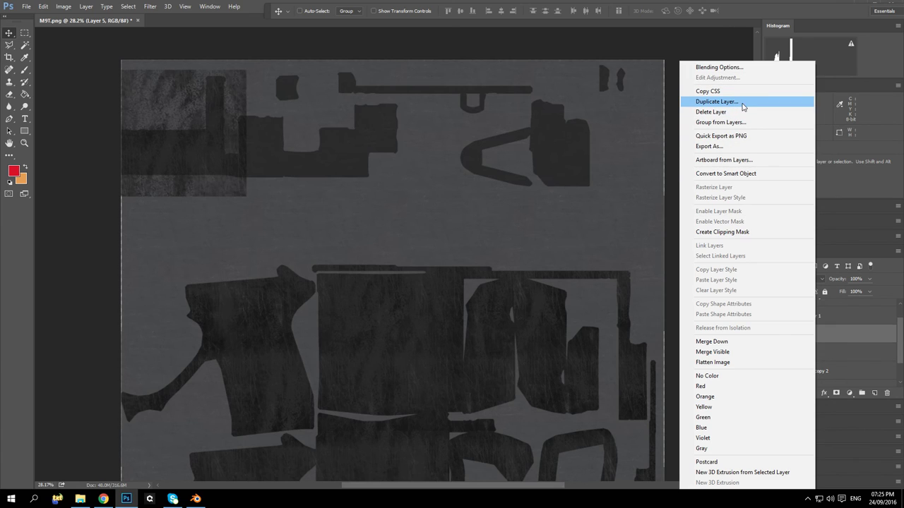
click(716, 102)
click(535, 158)
drag(184, 126, 304, 127)
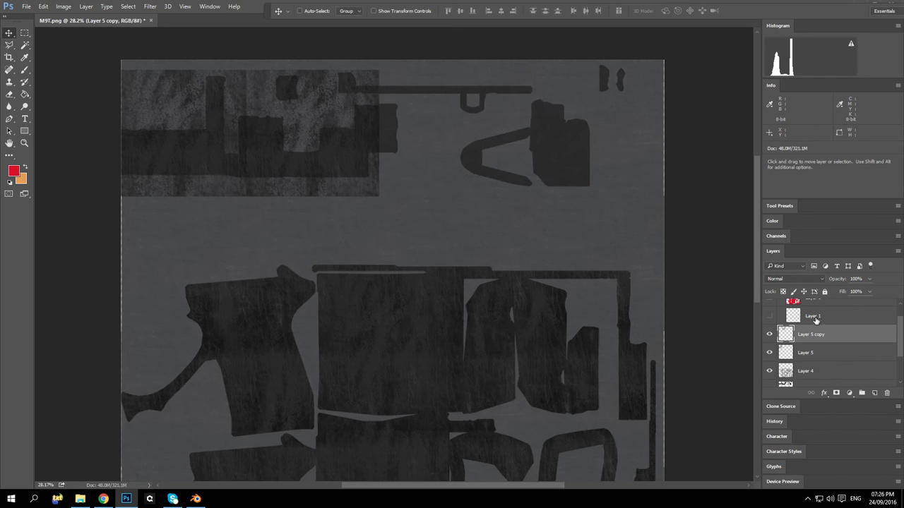
right_click(845, 332)
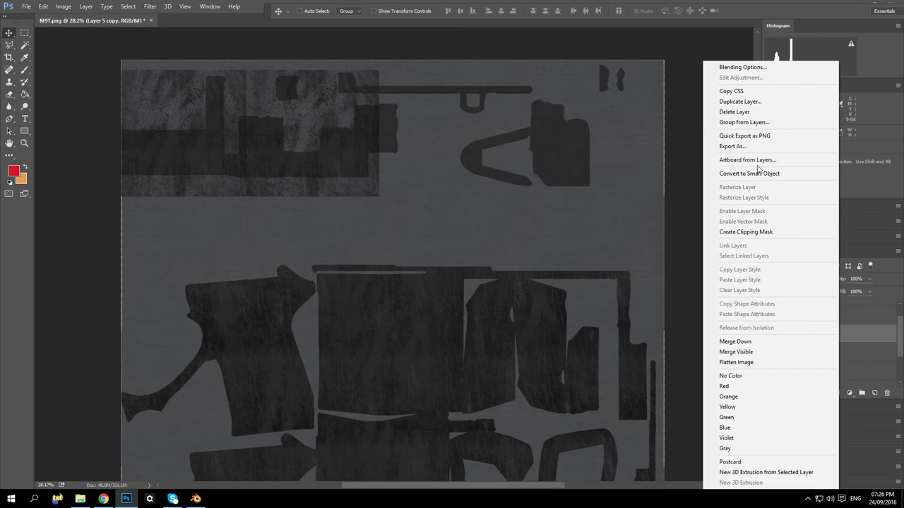
click(763, 102)
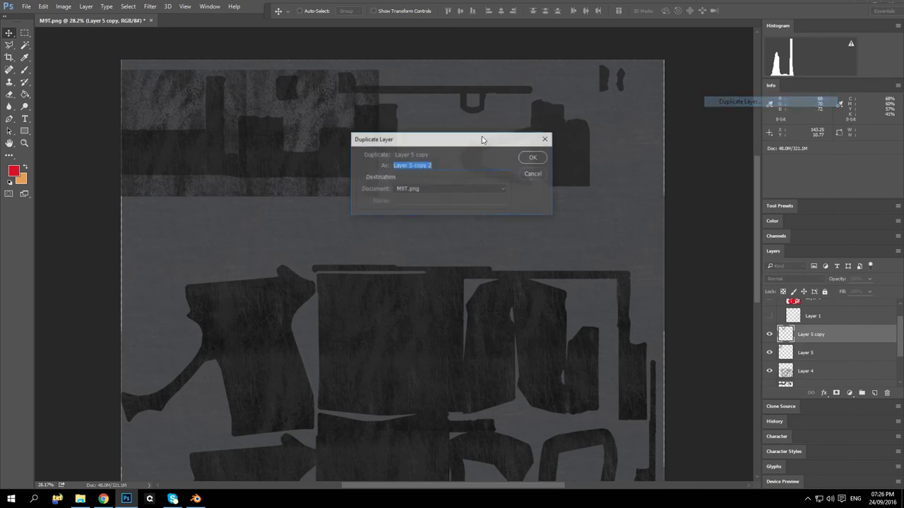
click(531, 158)
drag(327, 127, 460, 126)
Step: Merge Layer 5 copy 2 and Layer 5 copy down into Layer 5
right_click(817, 335)
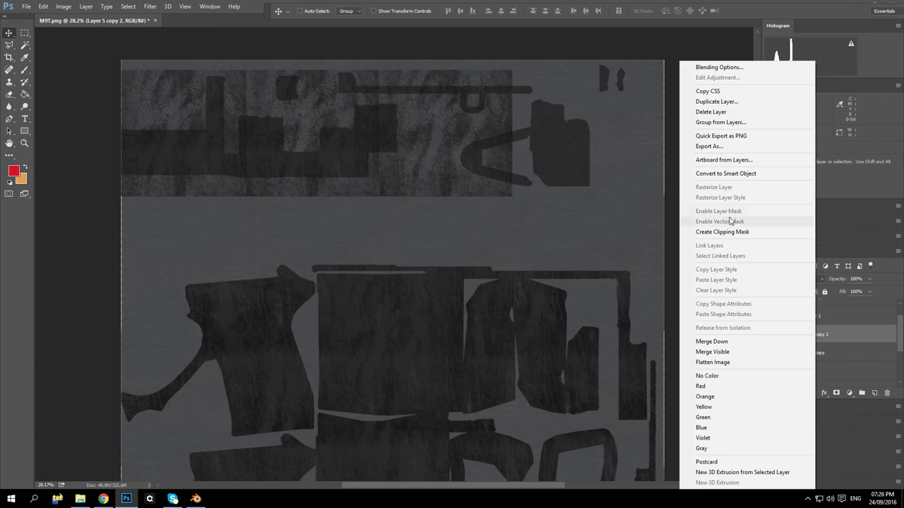
click(741, 343)
right_click(820, 334)
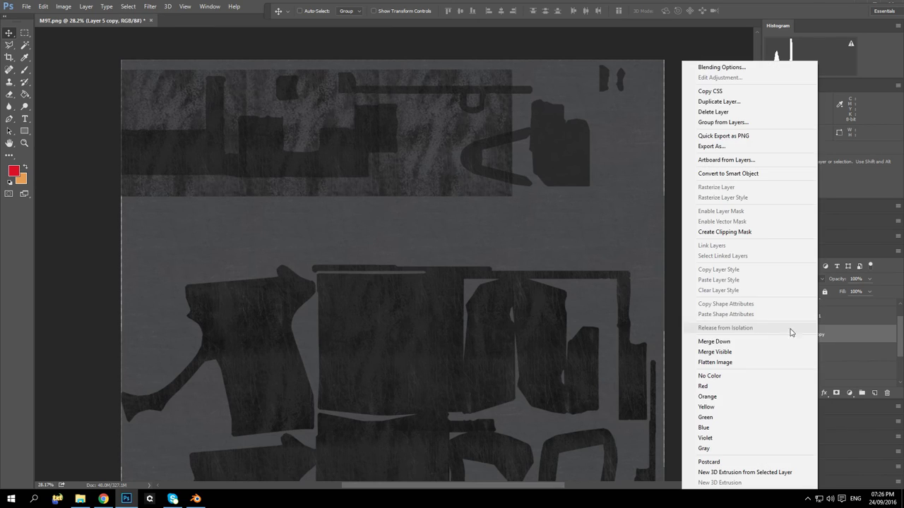
click(747, 344)
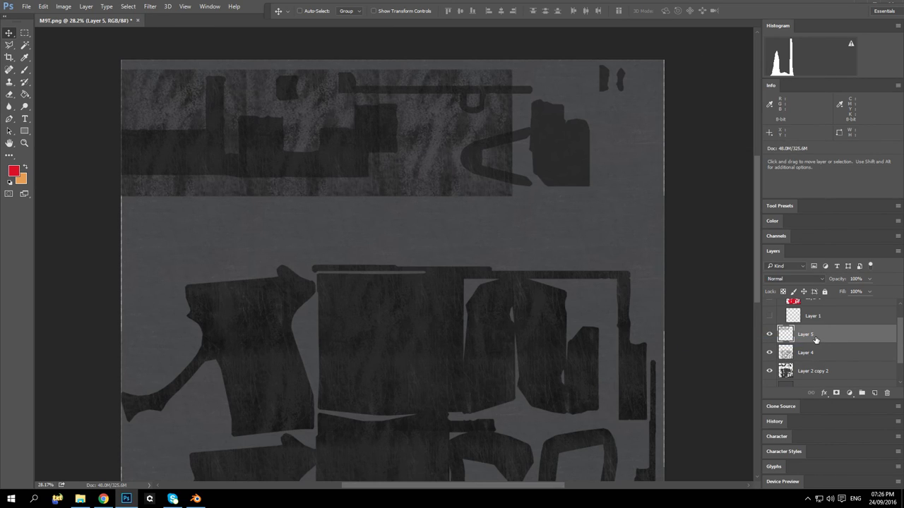
Step: Duplicate the merged Layer 5 and shift the new copy slightly
right_click(816, 340)
click(741, 102)
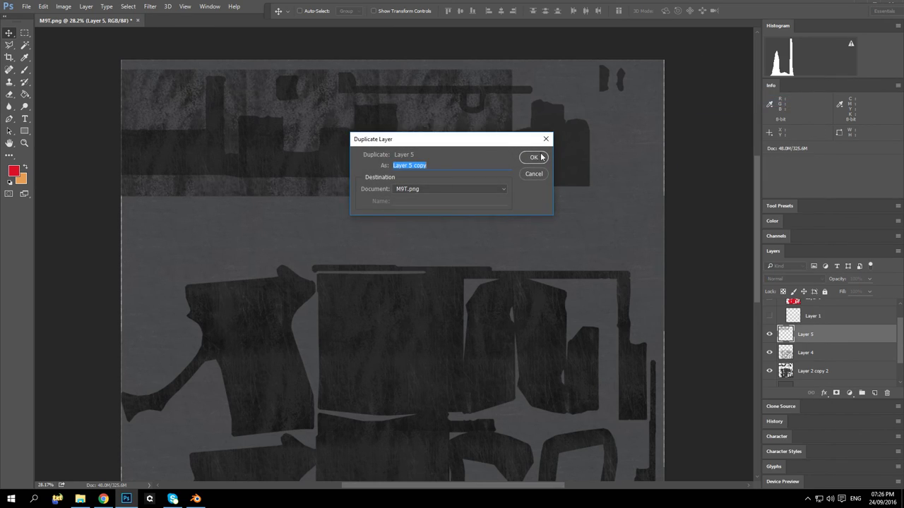
click(540, 157)
drag(541, 157, 636, 139)
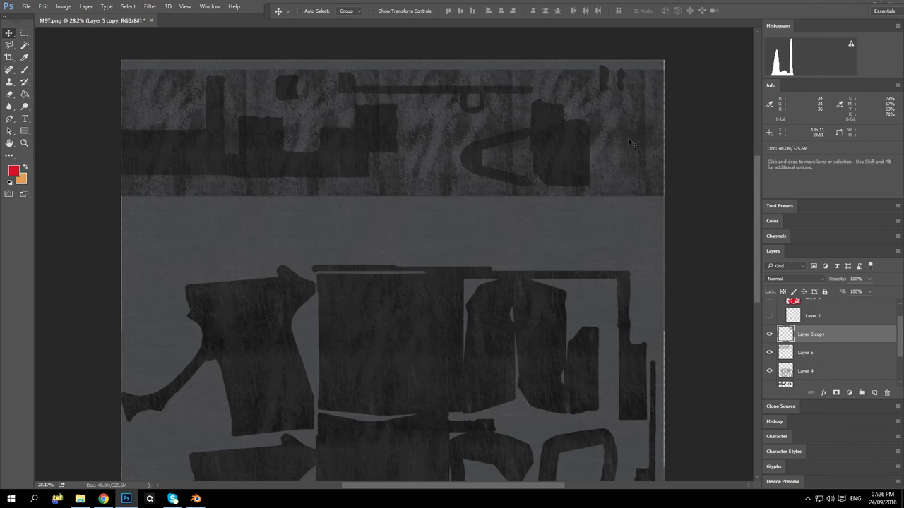
right_click(810, 339)
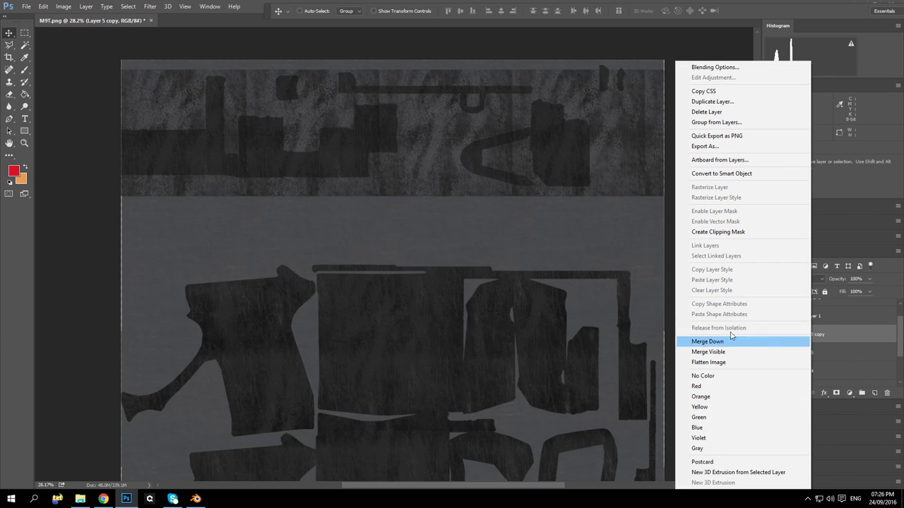
Step: Merge the copy into Layer 5, then duplicate it, move the copy upward and merge it down
click(709, 342)
right_click(812, 335)
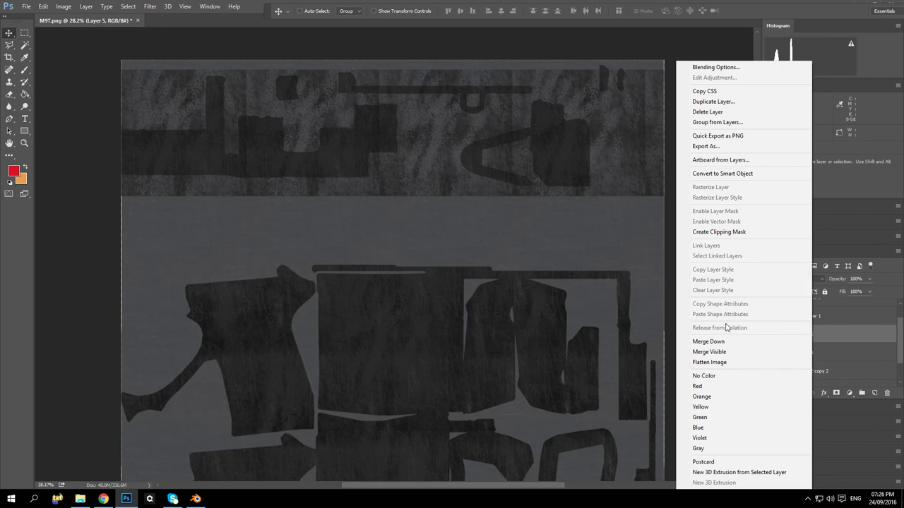
click(727, 104)
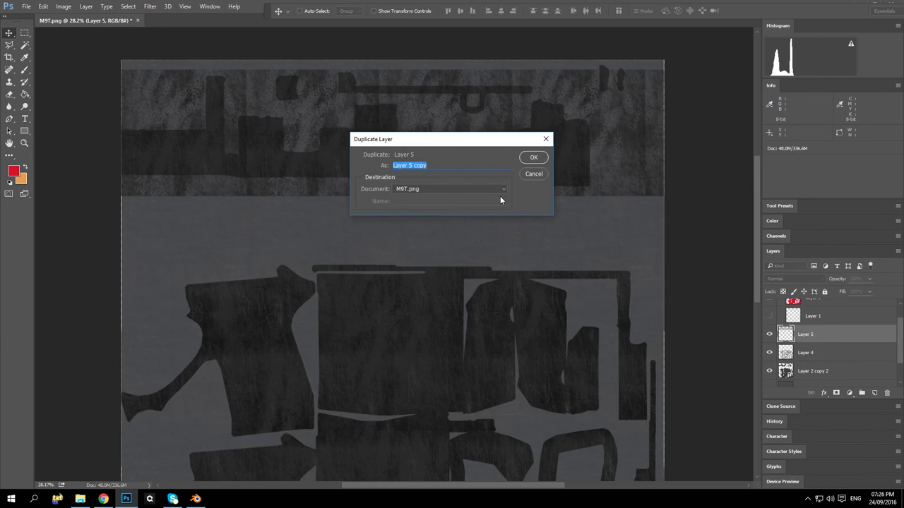
click(533, 157)
drag(450, 158, 445, 66)
right_click(809, 340)
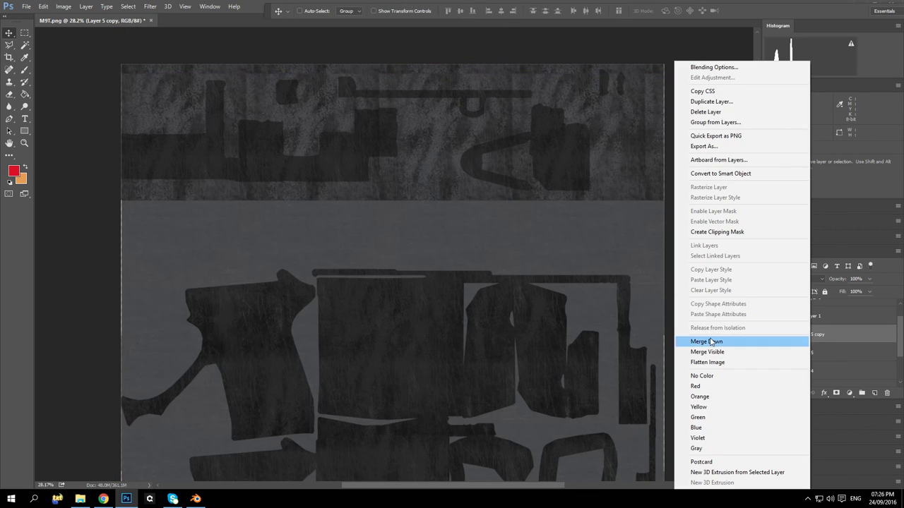
click(711, 341)
Step: Duplicate Layer 5 again, shift the copy left and down to fill the gap, and merge it down
right_click(816, 341)
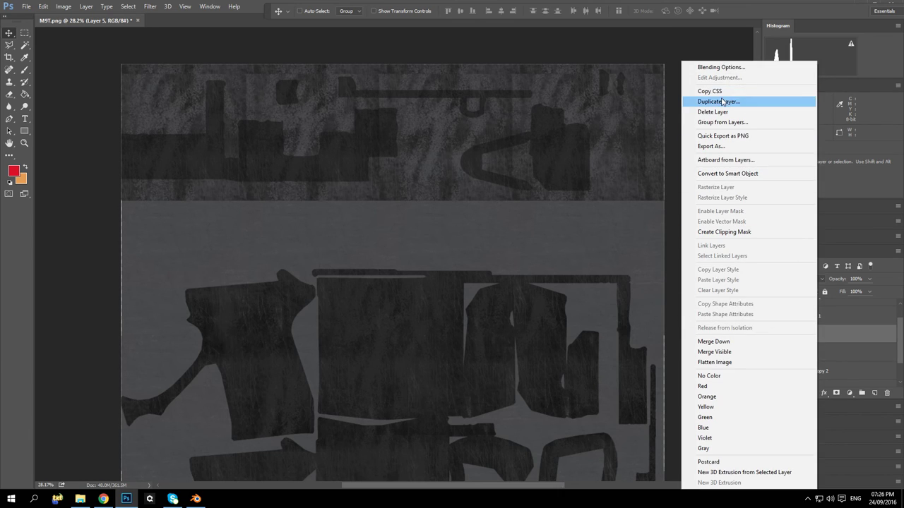
click(717, 101)
click(533, 157)
drag(586, 133, 544, 144)
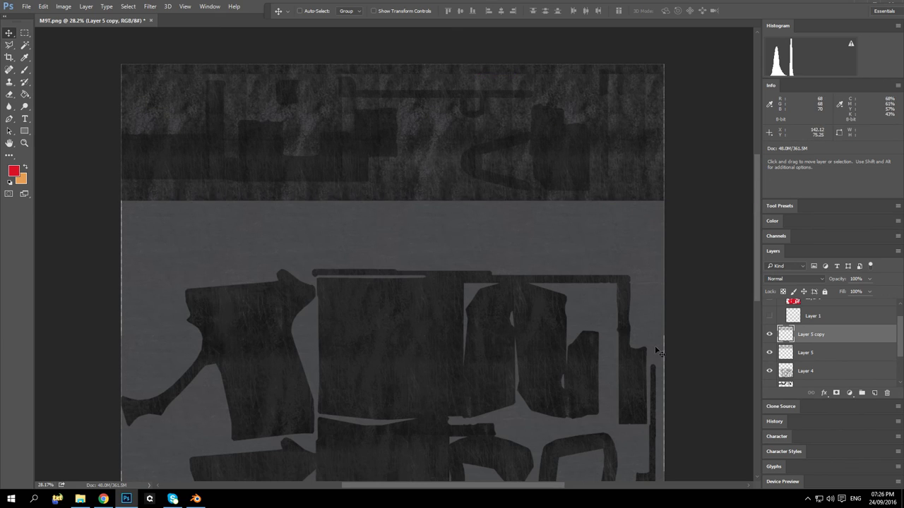
right_click(826, 335)
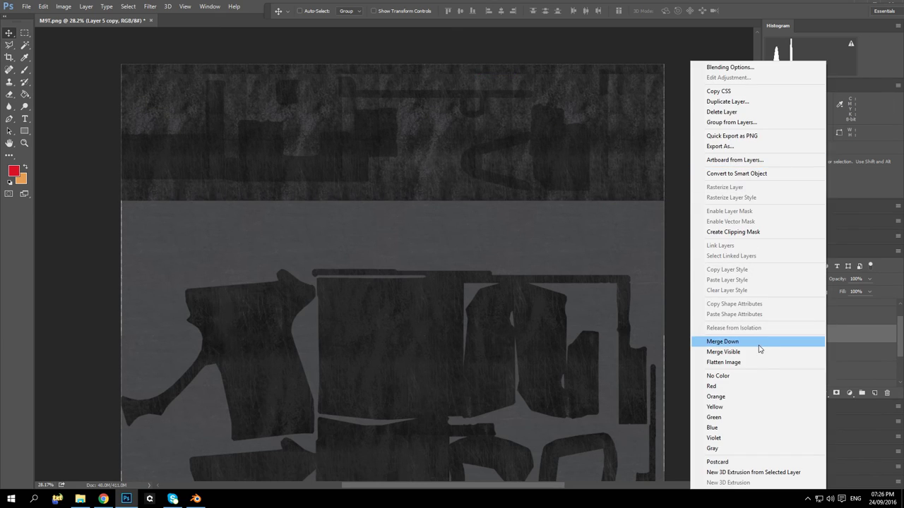
click(594, 161)
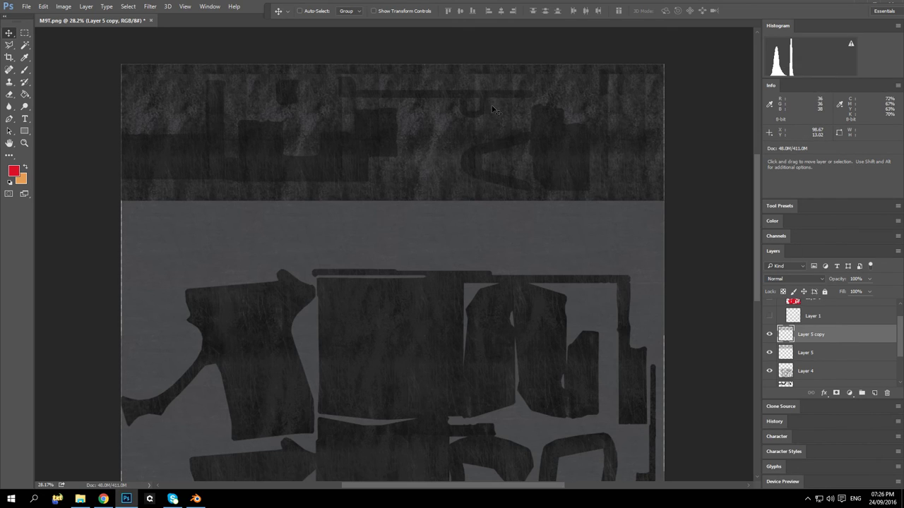
drag(492, 110, 451, 144)
right_click(797, 334)
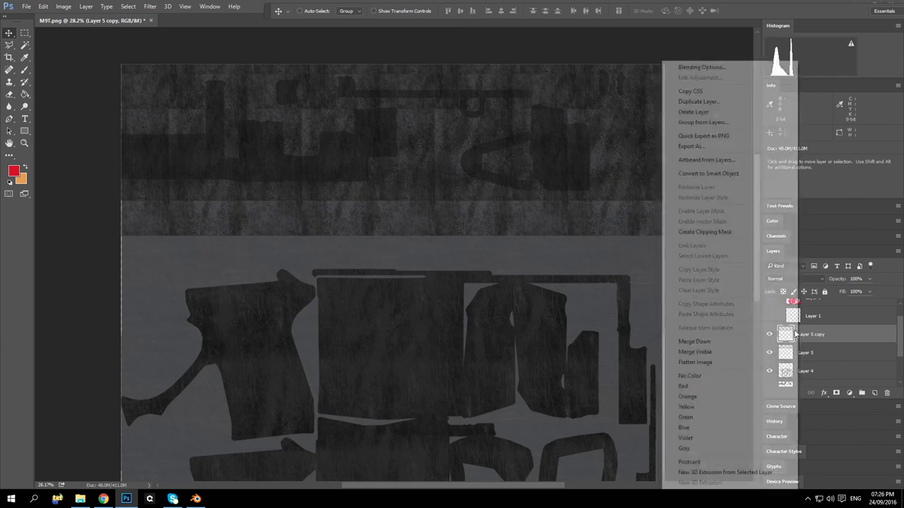
click(695, 342)
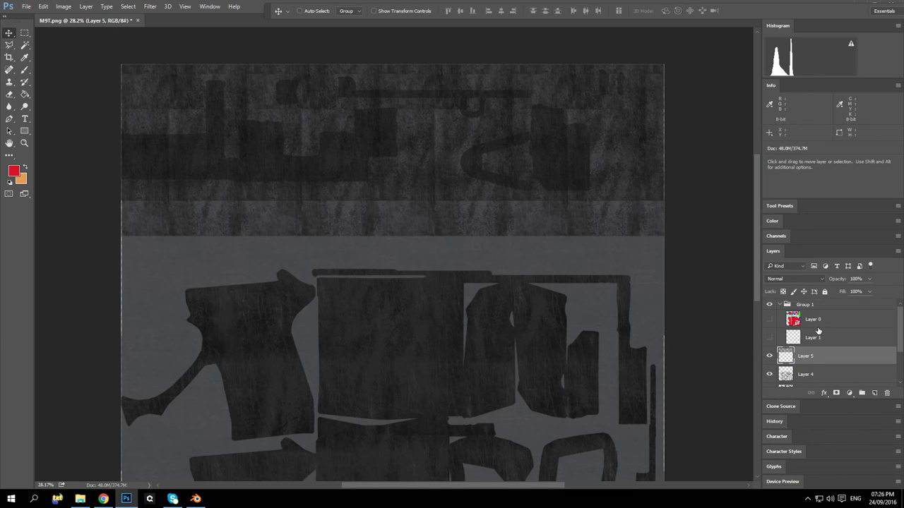
Step: Show the Layer 0 ID map at 100% opacity and select its red islands with Color Range
click(820, 323)
click(770, 321)
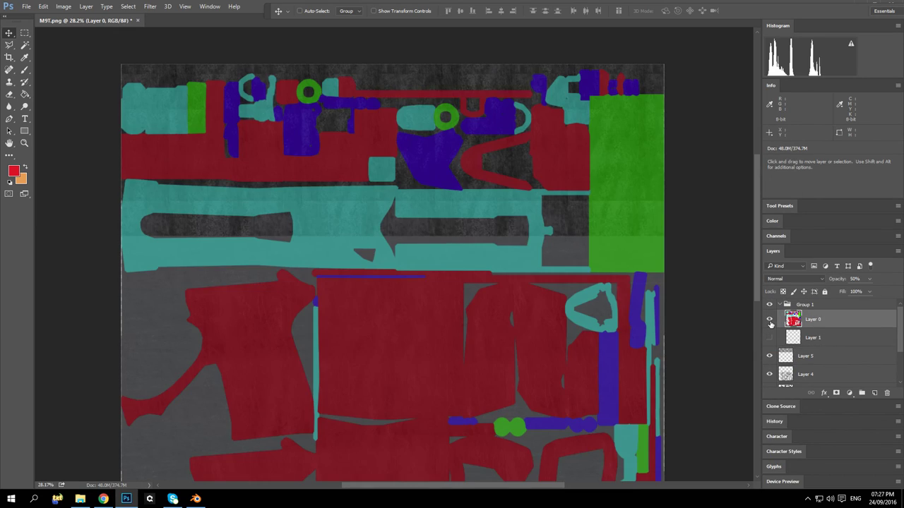
click(869, 280)
drag(888, 291, 894, 291)
click(107, 7)
mouse_move(128, 6)
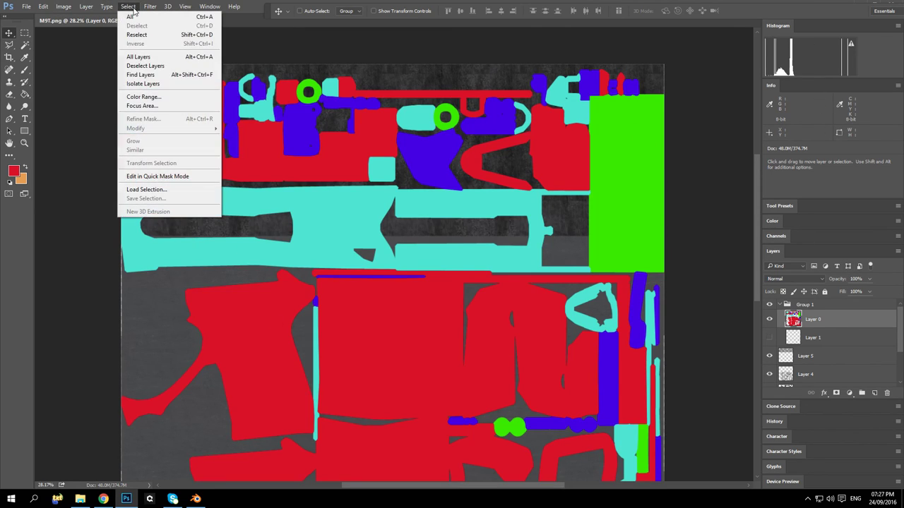
click(144, 97)
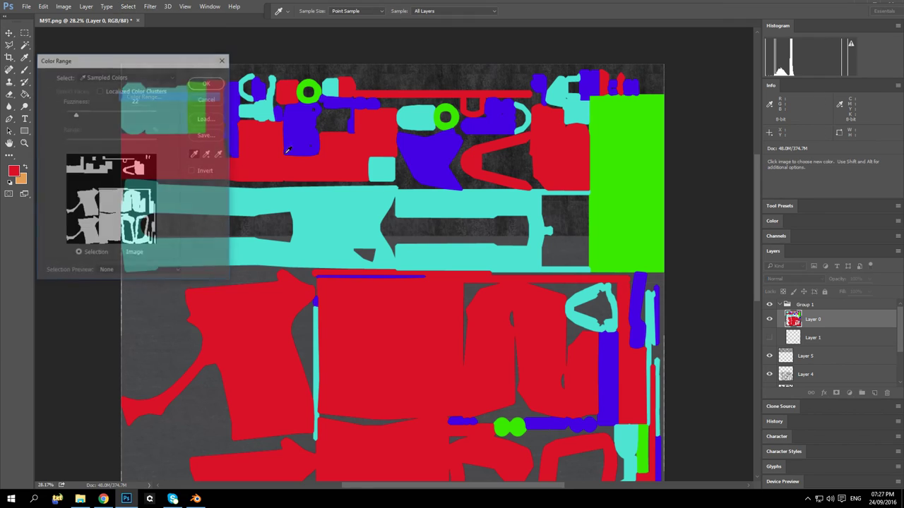
click(207, 83)
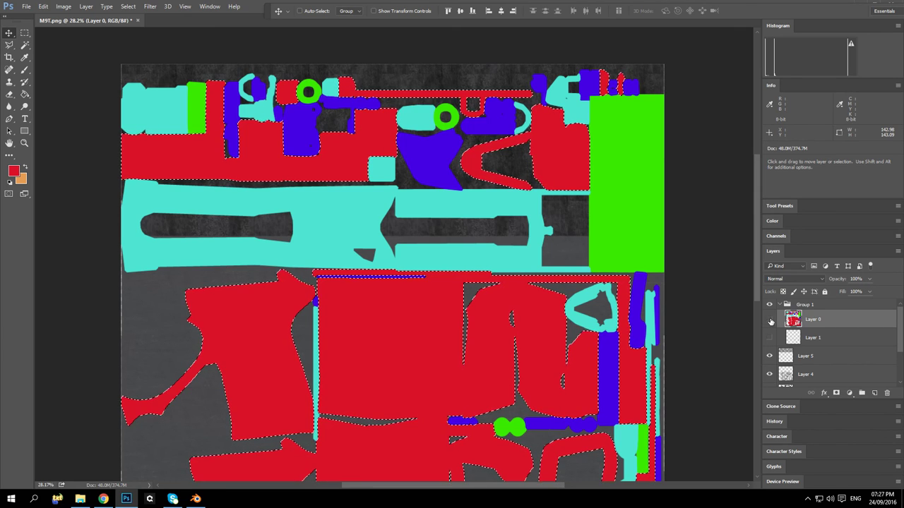
Step: Hide Layer 0, invert the selection on Layer 5, delete the outside texture and deselect
click(769, 319)
click(823, 360)
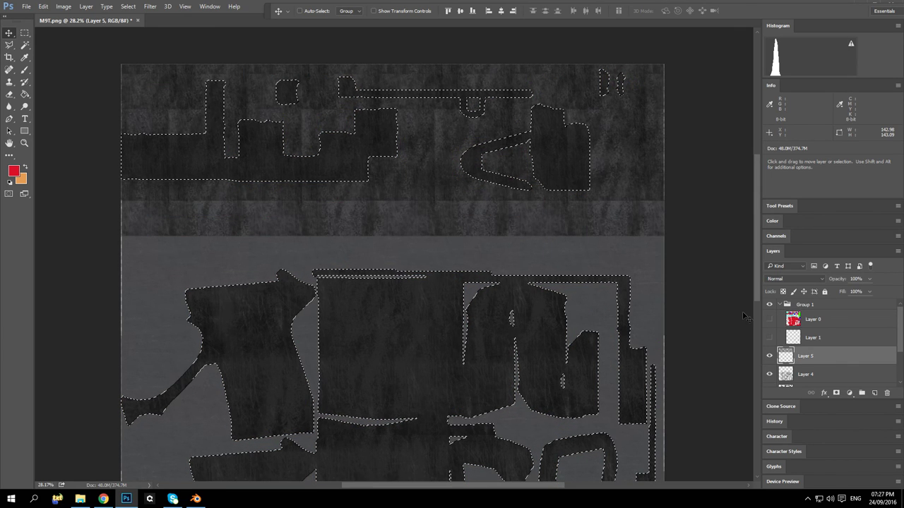
click(128, 6)
click(138, 44)
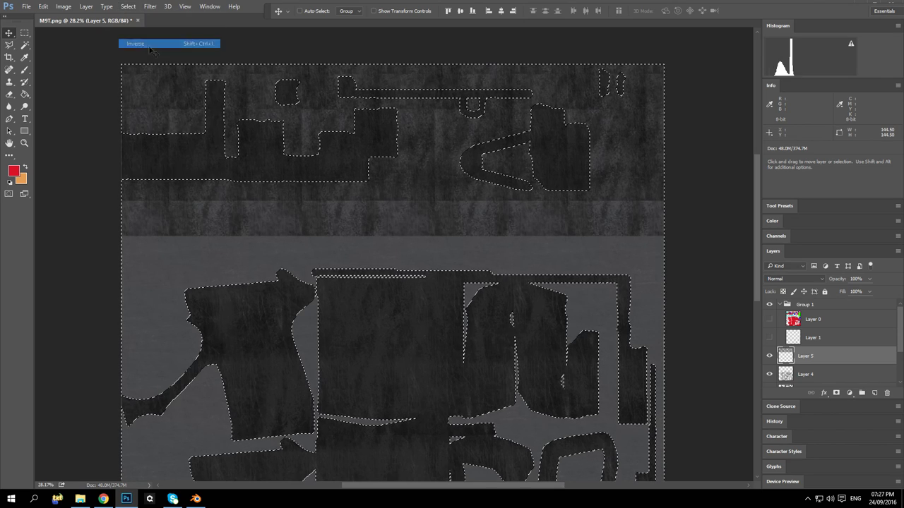
key(Delete)
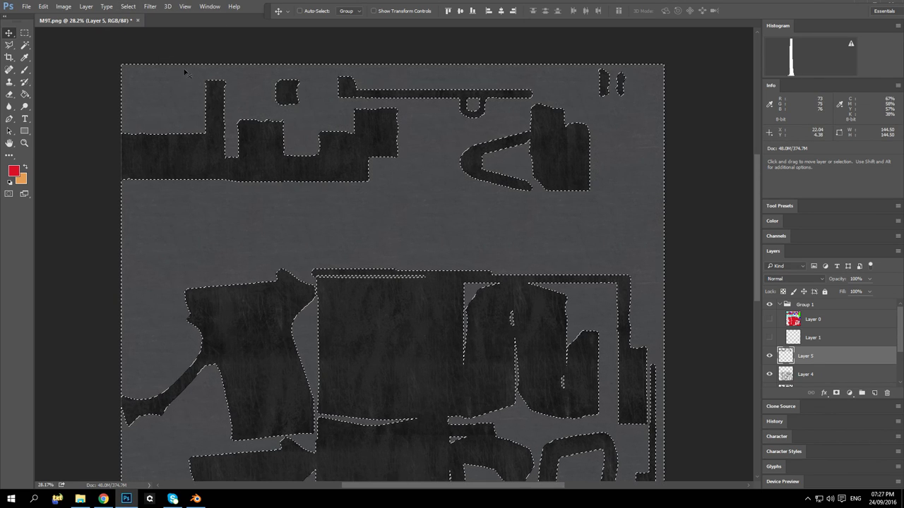
key(m)
key(ctrl+d)
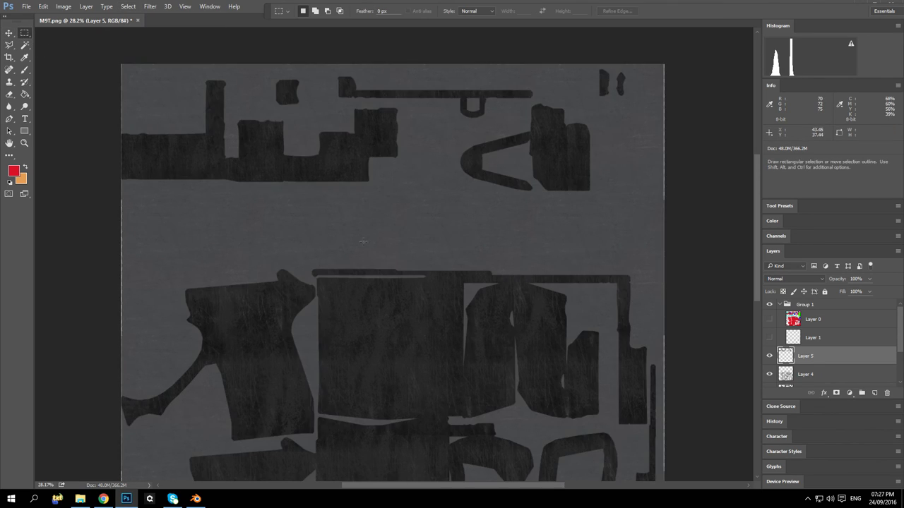
Step: Merge Layer 5's trimmed grunge down into Layer 4 from the layer context menu
scroll(426, 274, down, 3)
scroll(421, 293, up, 3)
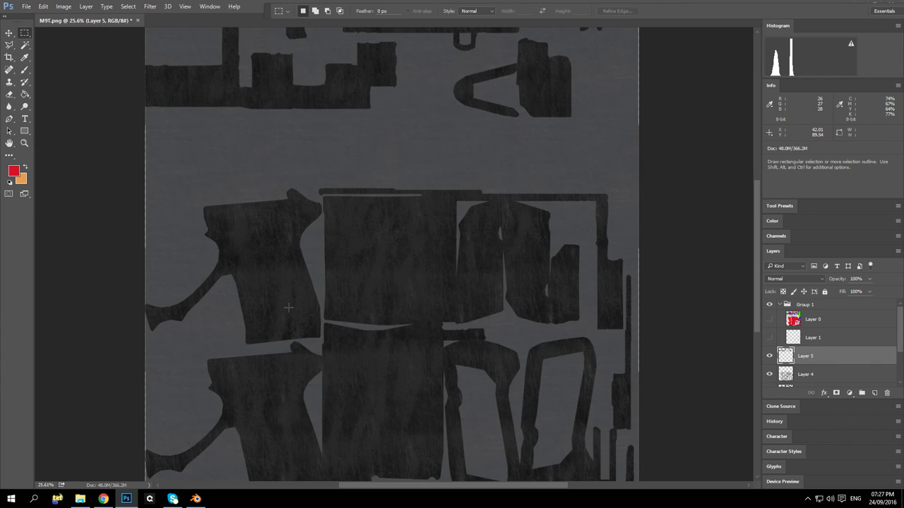
scroll(288, 307, up, 1)
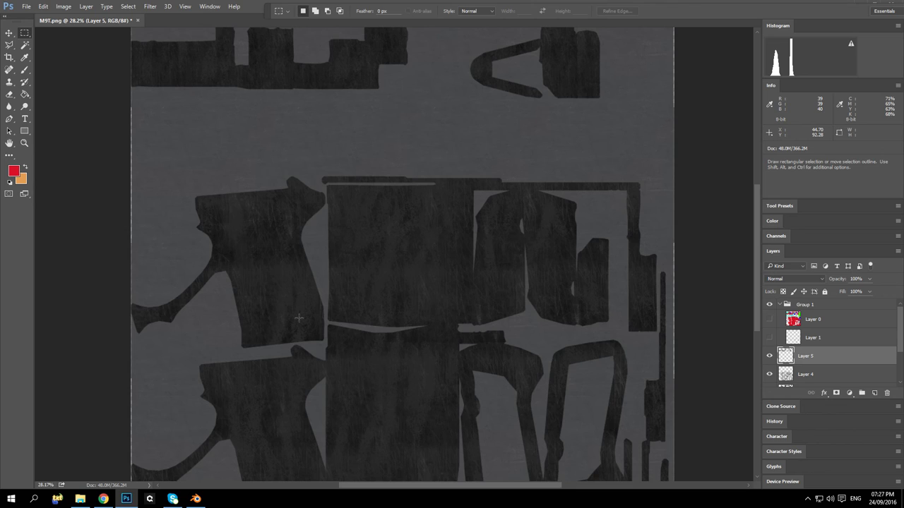
right_click(830, 361)
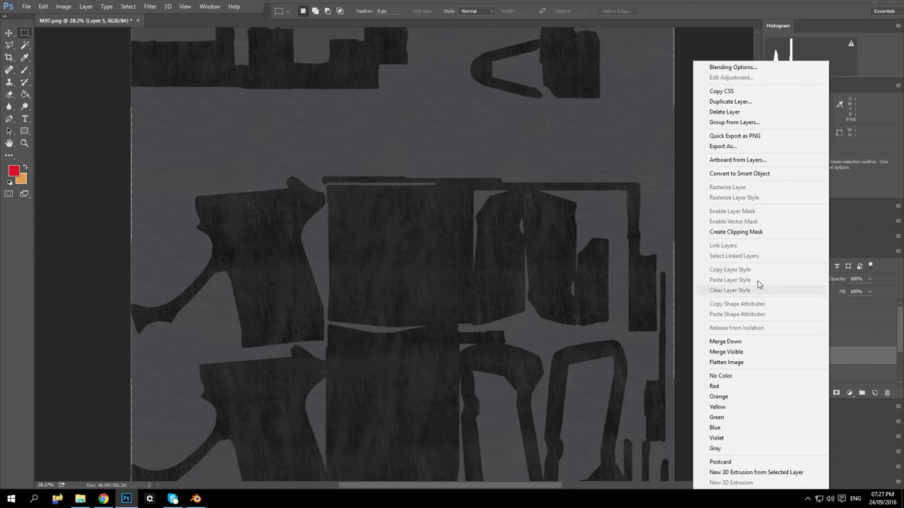
click(736, 345)
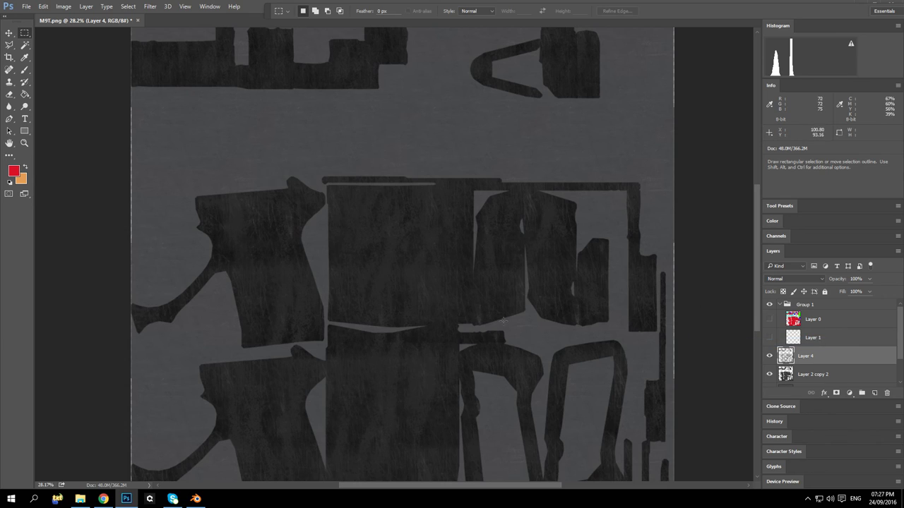
scroll(480, 277, down, 5)
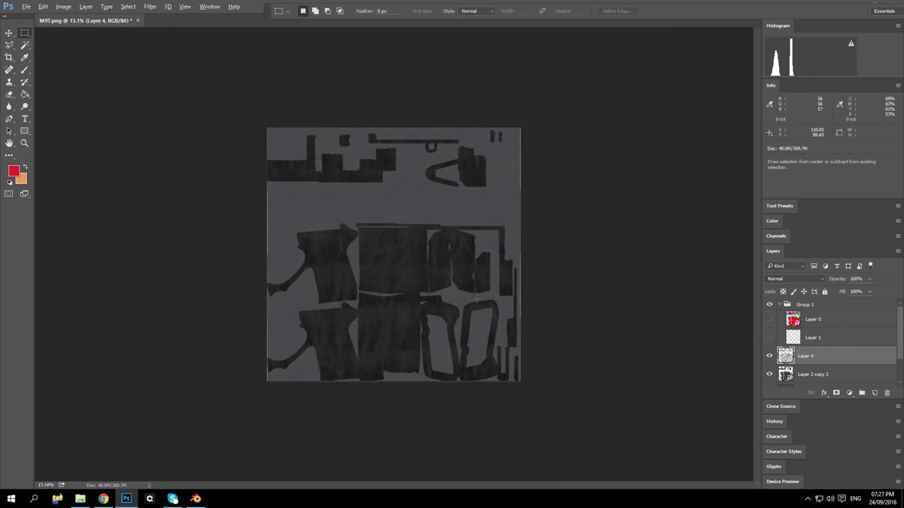
scroll(393, 267, up, 2)
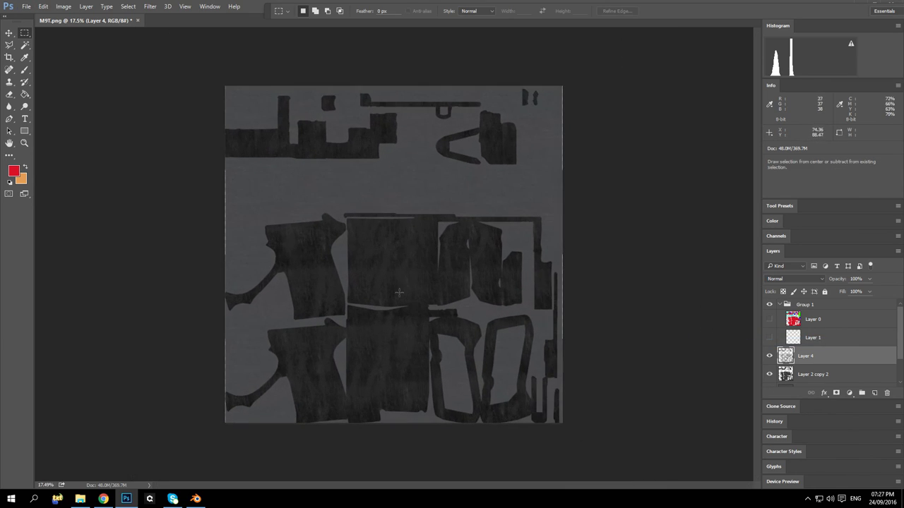
Step: Save As PNG named M9T.png, replacing the existing file and accepting the PNG options
click(26, 9)
click(50, 109)
click(131, 189)
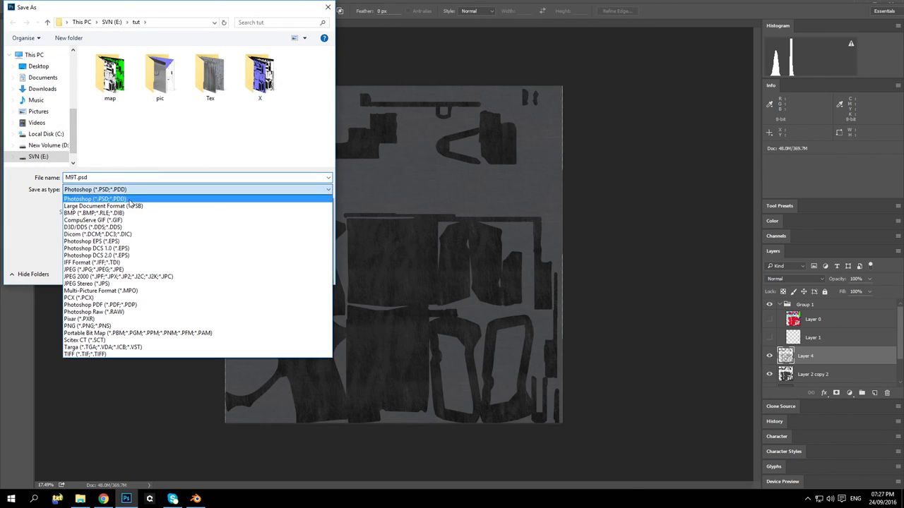
click(89, 326)
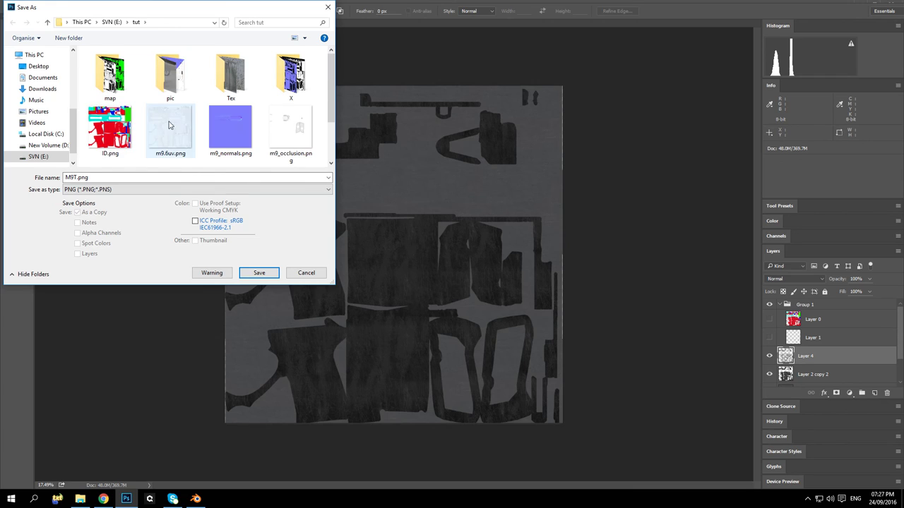
scroll(168, 125, down, 1)
click(259, 273)
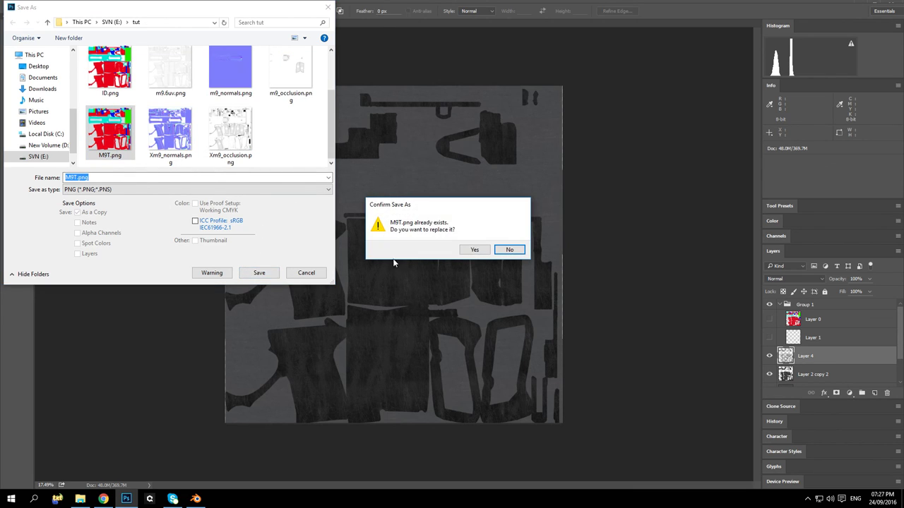
click(474, 249)
click(266, 163)
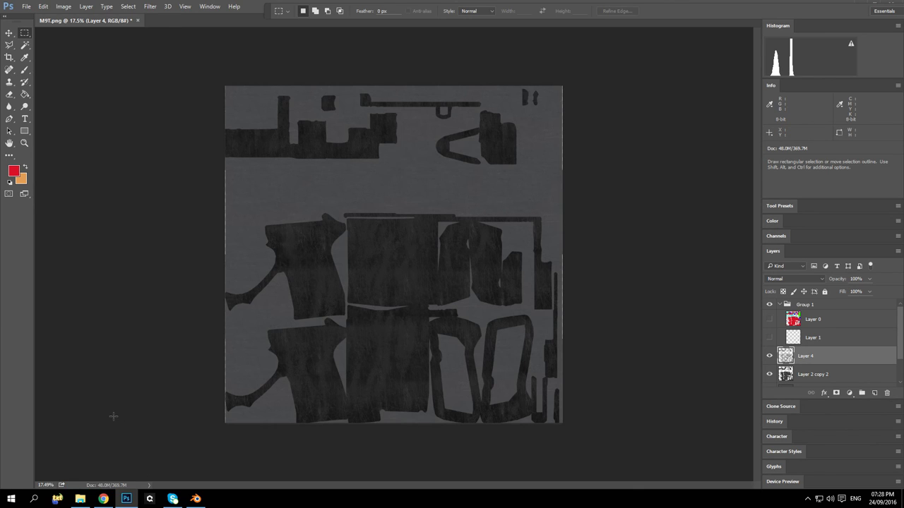
Step: In Blender, reload the M9T.png texture from disk while orbiting the pistol
click(196, 498)
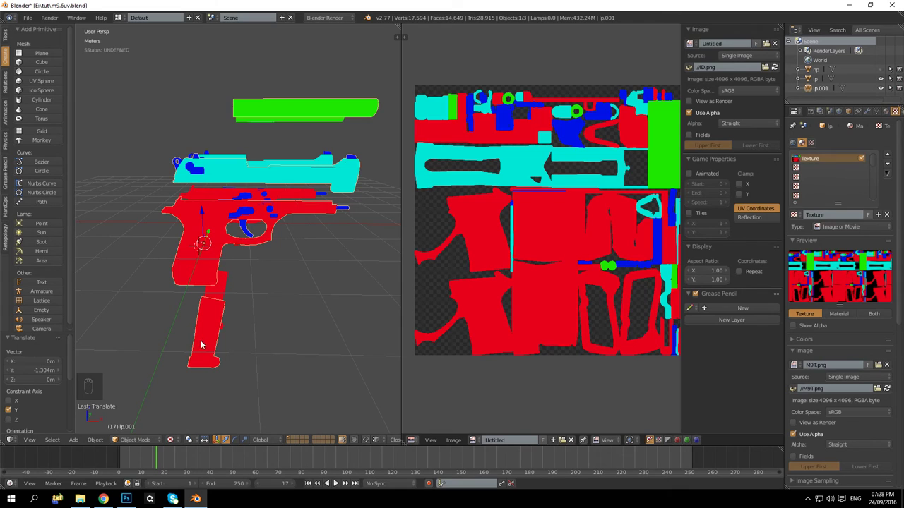
drag(257, 227, 297, 227)
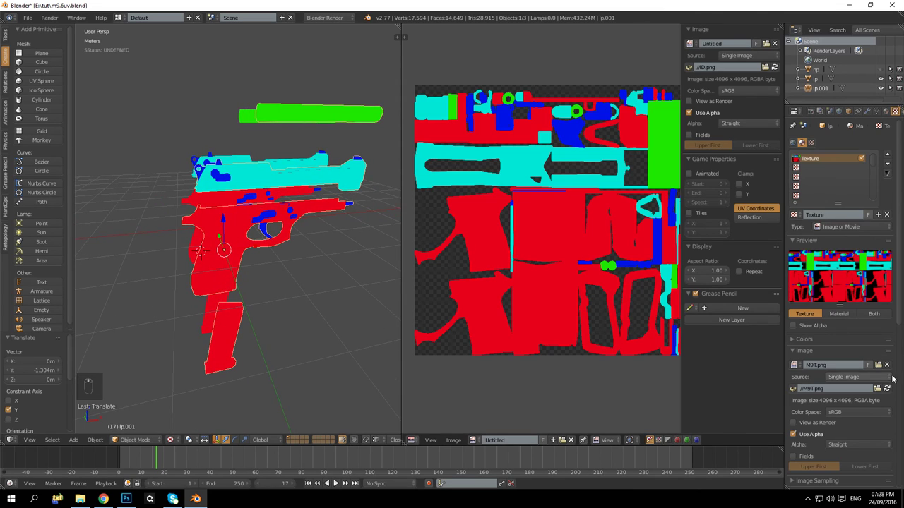
click(887, 389)
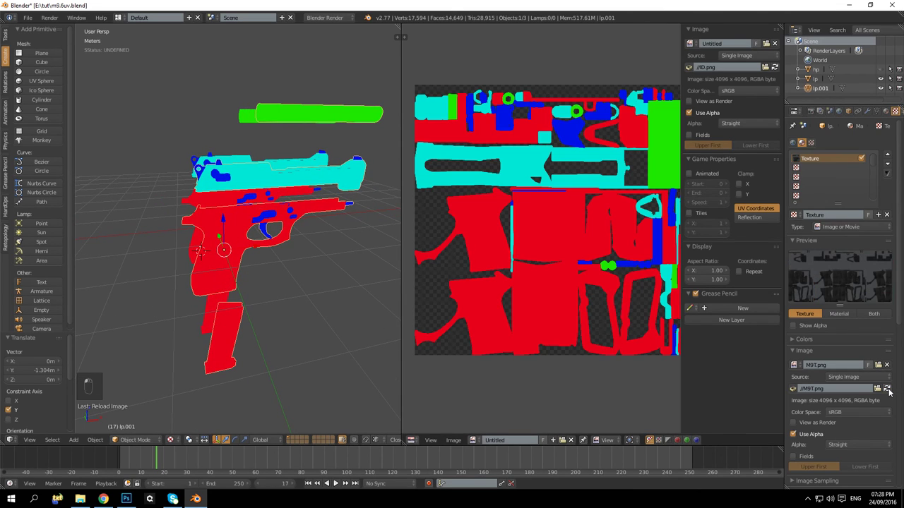
drag(311, 240, 342, 243)
scroll(341, 243, up, 5)
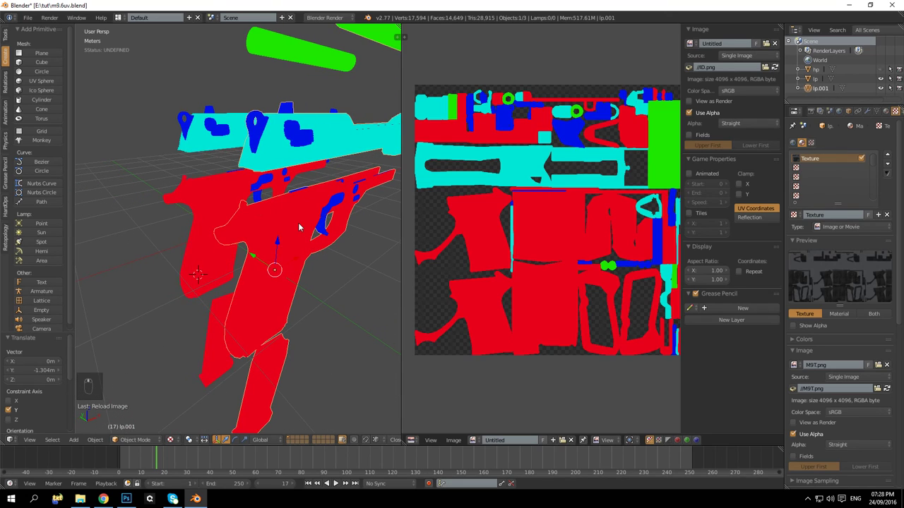
Step: Assign M9T.png in the UV editor in Edit Mode, then inspect the textured pistol from the side view
key(Tab)
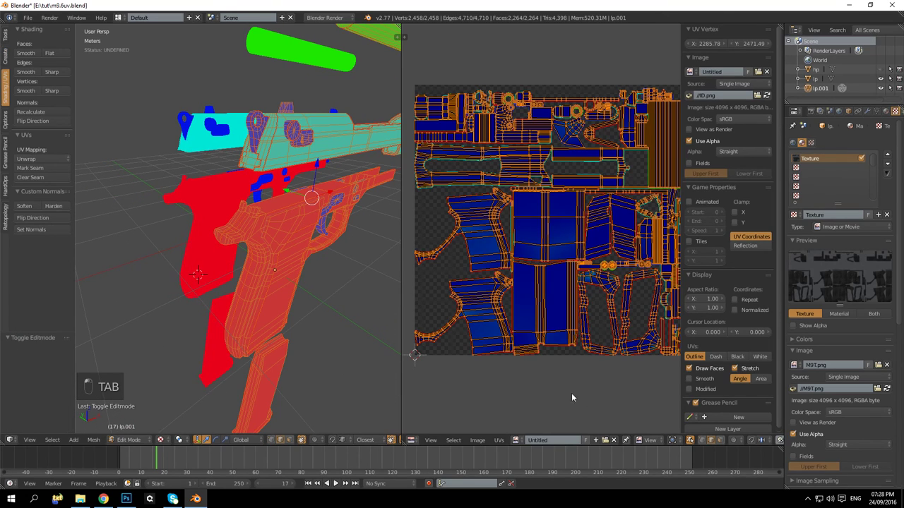
click(515, 441)
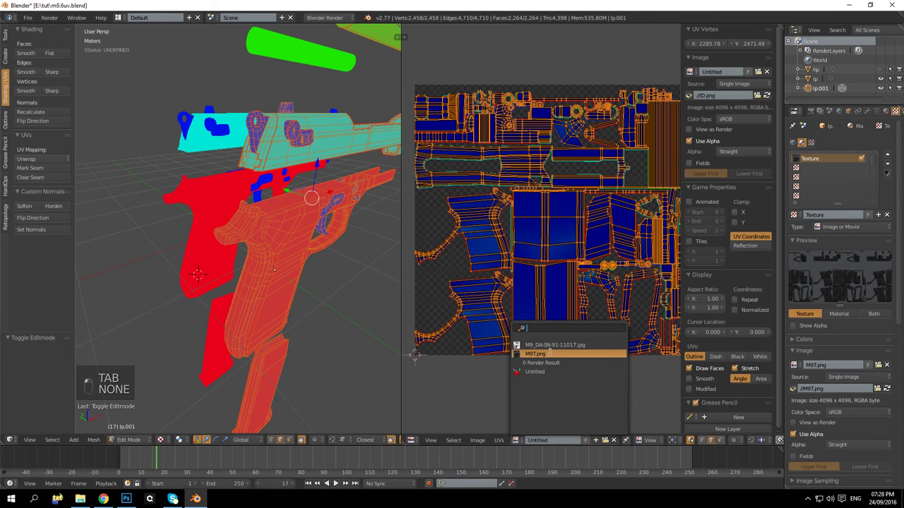
click(550, 353)
key(Tab)
mouse_move(276, 269)
mouse_down()
mouse_move(247, 258)
mouse_move(249, 295)
mouse_move(317, 261)
mouse_move(285, 238)
mouse_move(256, 261)
mouse_move(272, 269)
mouse_move(262, 294)
mouse_move(333, 291)
mouse_move(325, 279)
mouse_move(264, 272)
mouse_move(294, 250)
mouse_move(277, 278)
mouse_up()
scroll(282, 279, up, 5)
scroll(286, 240, down, 6)
scroll(255, 261, up, 4)
key(KP_3)
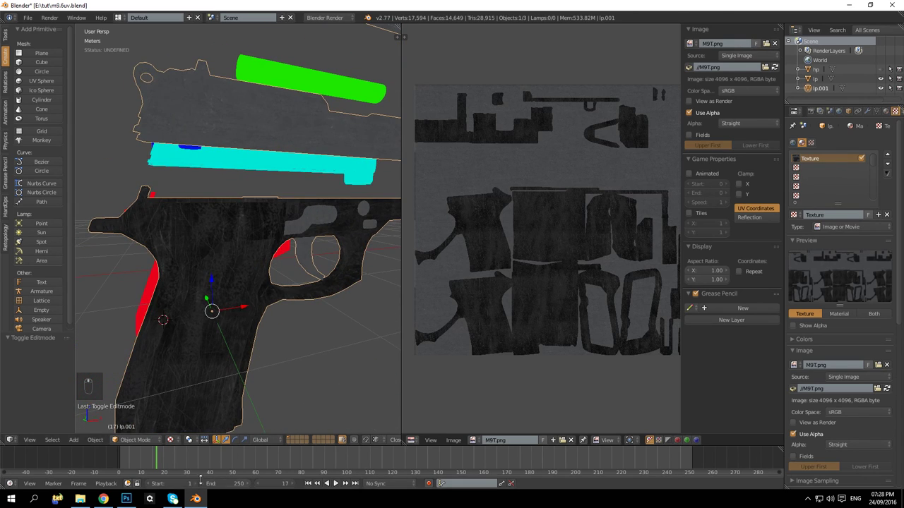
click(196, 499)
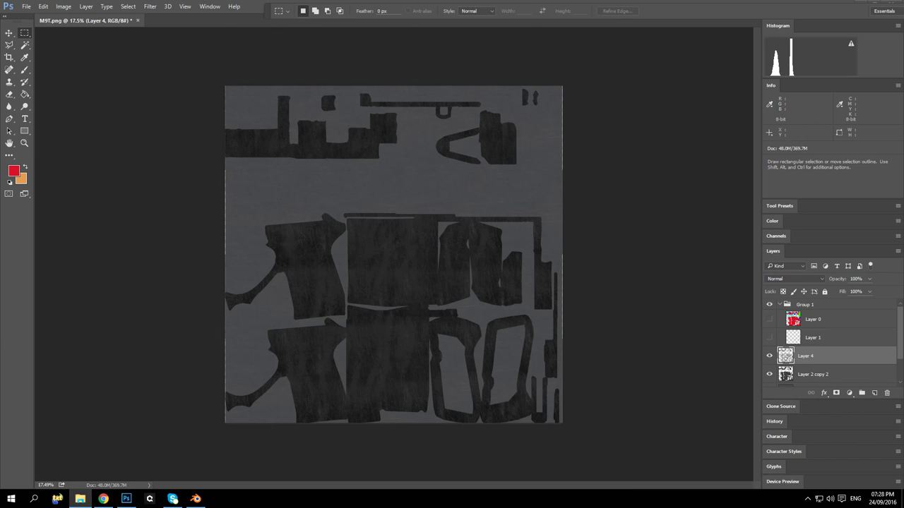
Step: Place Xm9_occlusion as a new layer on the canvas and set its blend mode to Multiply
drag(300, 339, 324, 255)
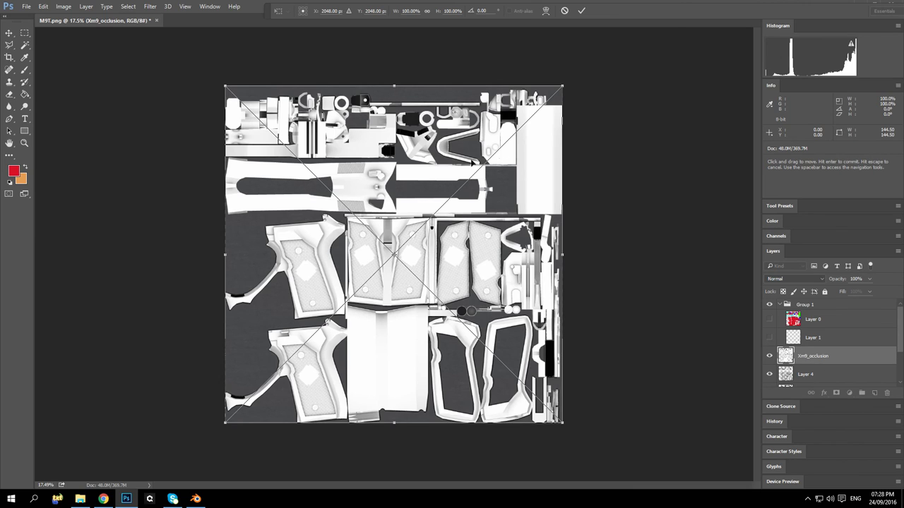
key(Return)
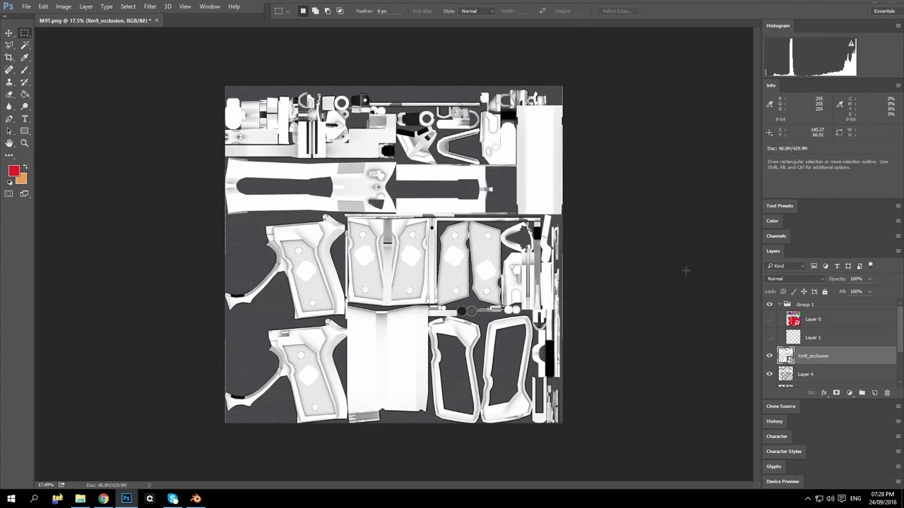
click(821, 280)
click(814, 279)
key(shift+alt+m)
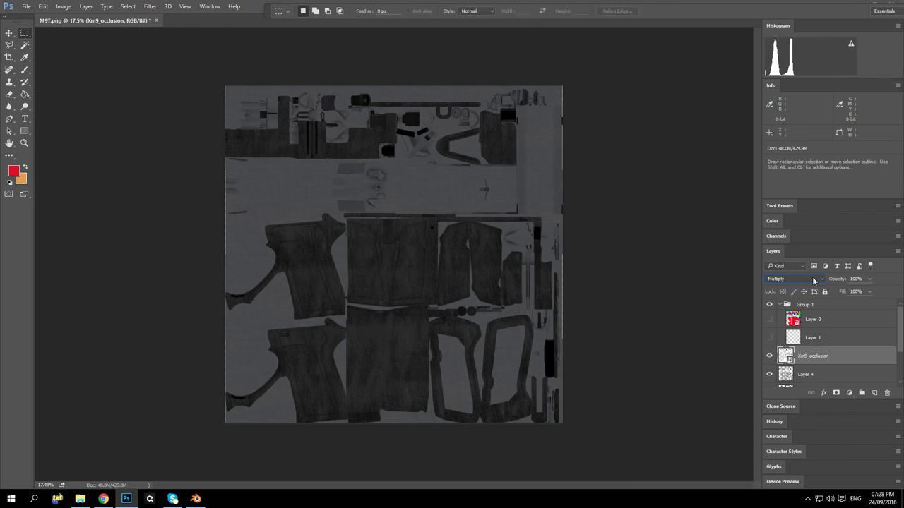
Step: Cycle the occlusion layer through blend modes starting from Color Burn, then reset to Normal
key(shift+alt+b)
scroll(812, 276, down, 6)
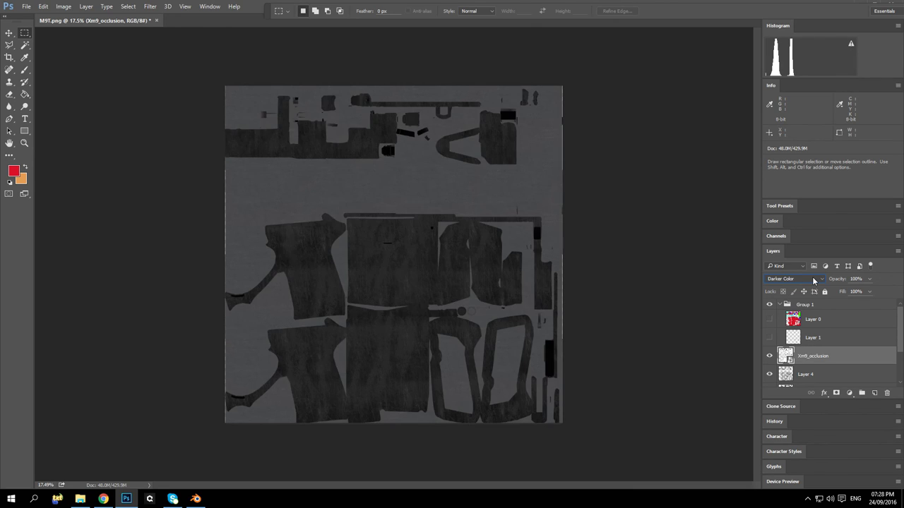
scroll(812, 277, down, 2)
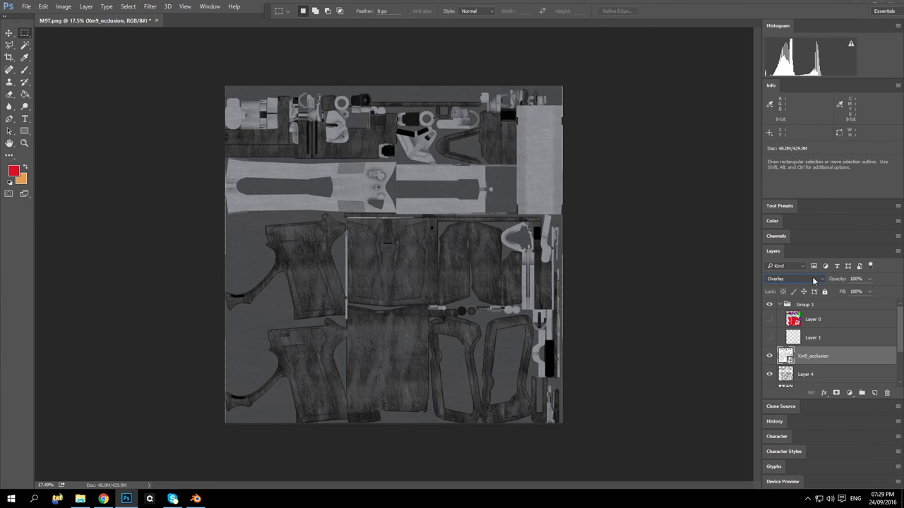
scroll(812, 277, down, 1)
scroll(812, 277, up, 1)
scroll(812, 276, down, 1)
scroll(813, 277, down, 1)
scroll(813, 276, up, 1)
scroll(813, 277, down, 1)
scroll(813, 277, down, 1)
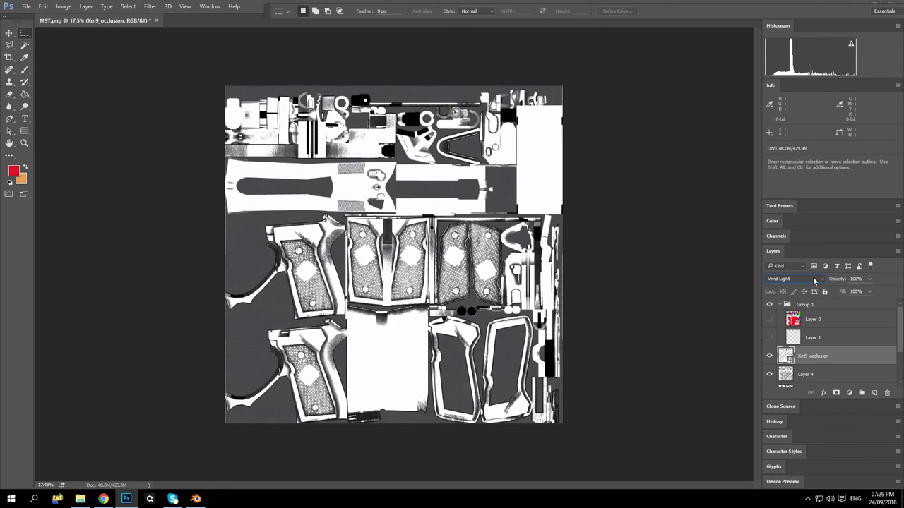
scroll(813, 277, down, 5)
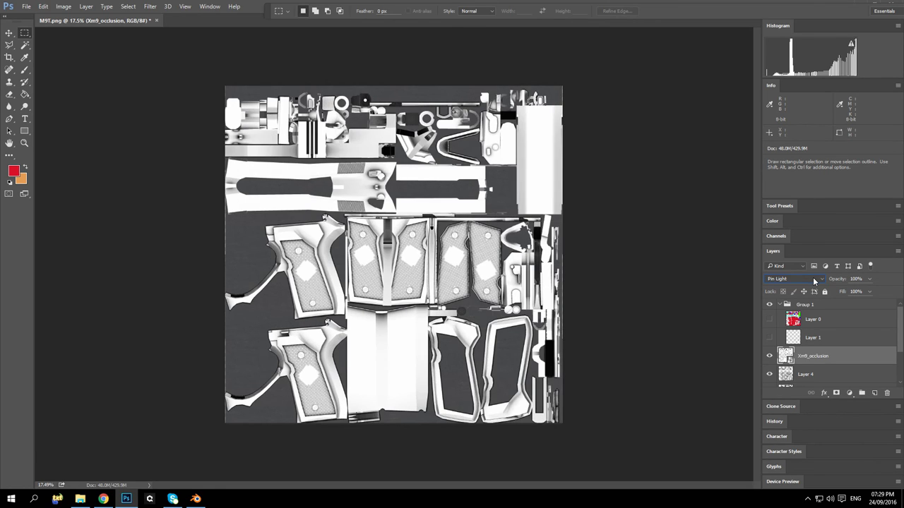
scroll(813, 277, down, 5)
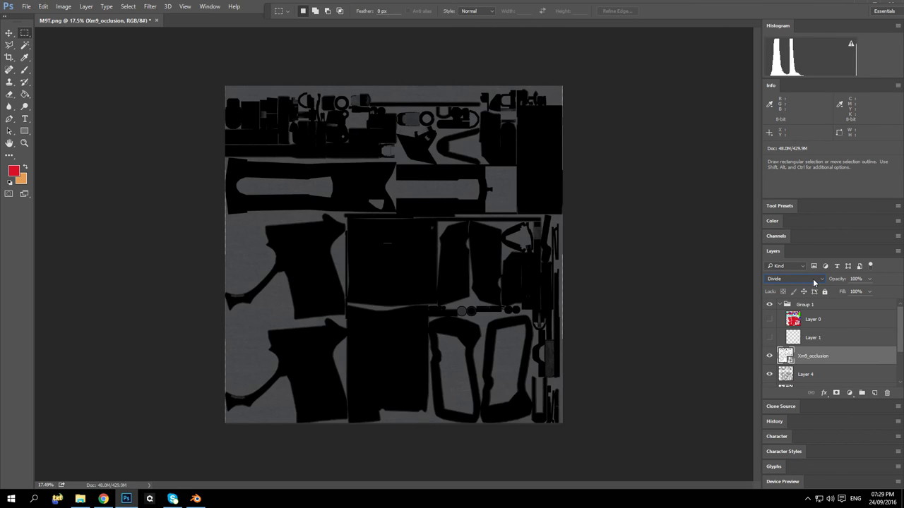
scroll(812, 279, down, 1)
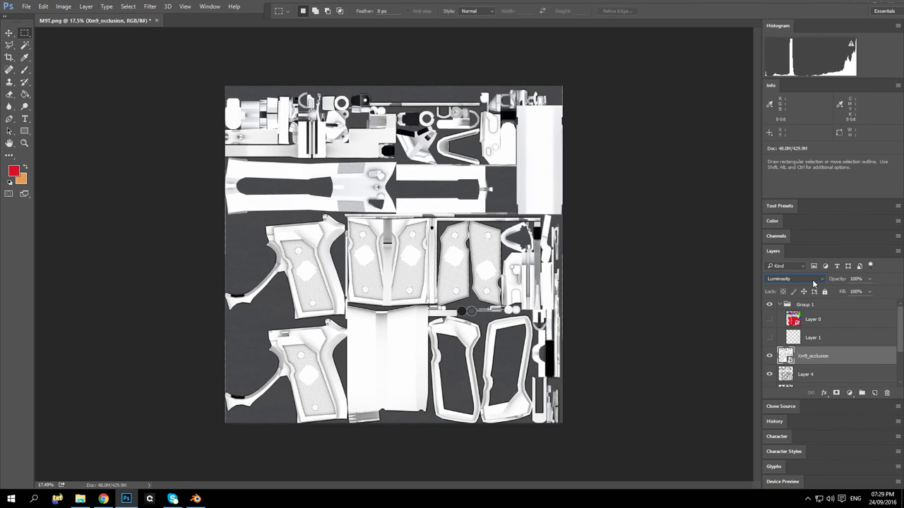
scroll(813, 279, up, 1)
click(812, 280)
click(810, 283)
Step: Preview more blend modes, including Dissolve, and return the occlusion layer to Normal
scroll(811, 280, down, 3)
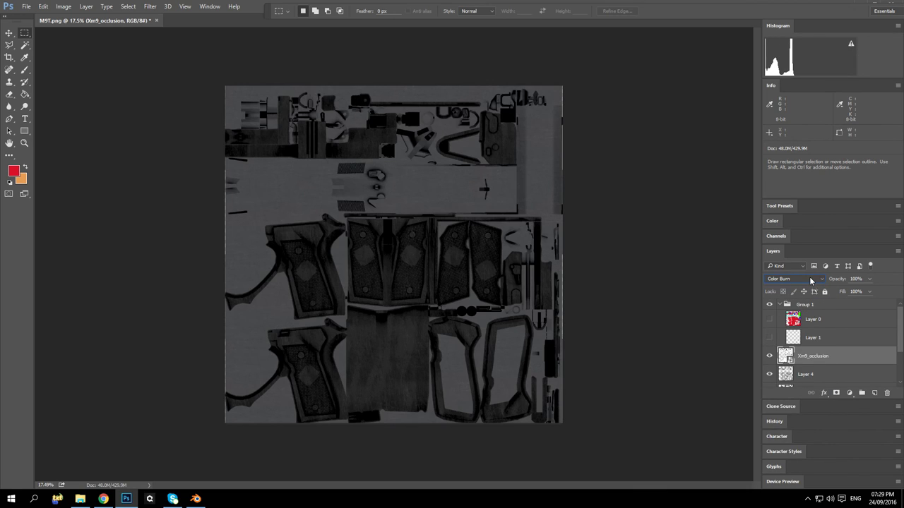
scroll(811, 280, up, 1)
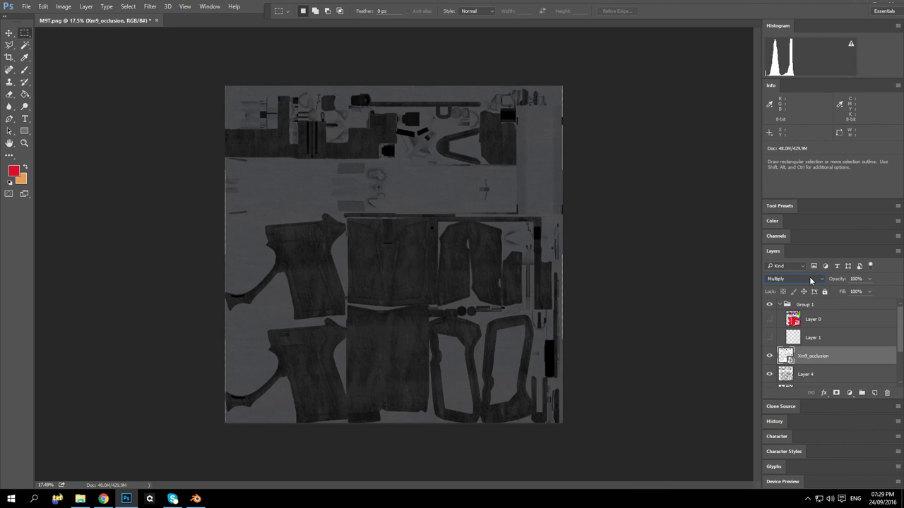
scroll(810, 281, down, 5)
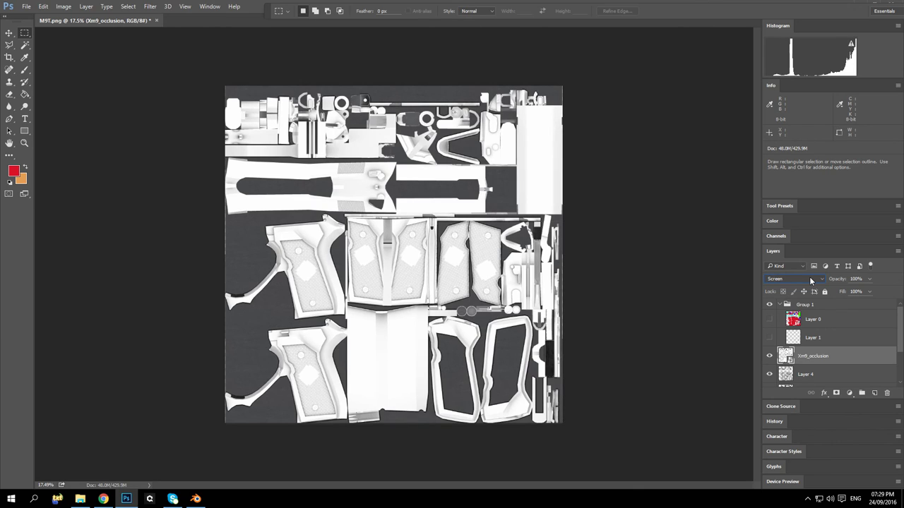
scroll(811, 280, down, 1)
scroll(810, 281, down, 4)
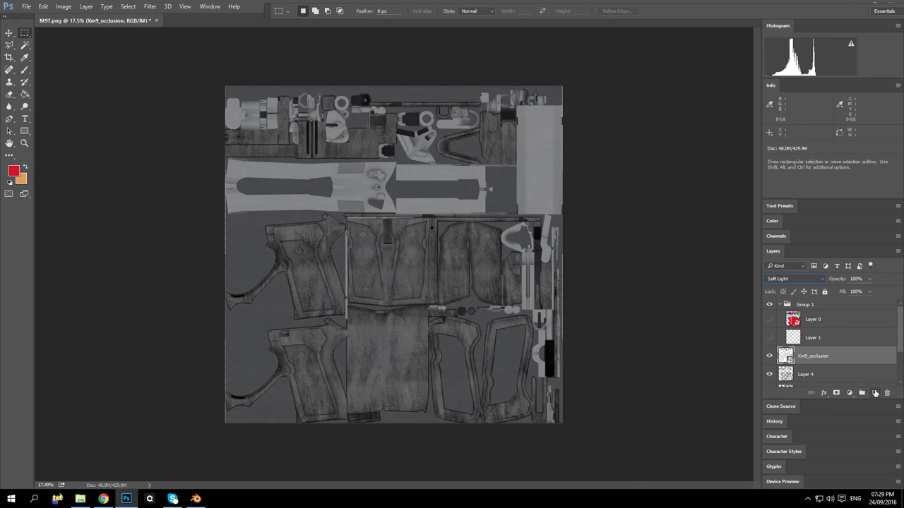
click(783, 280)
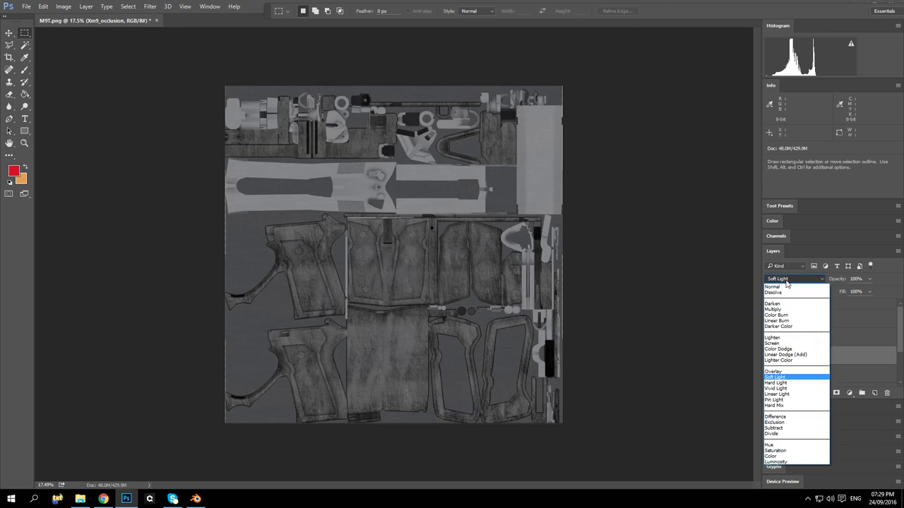
click(781, 294)
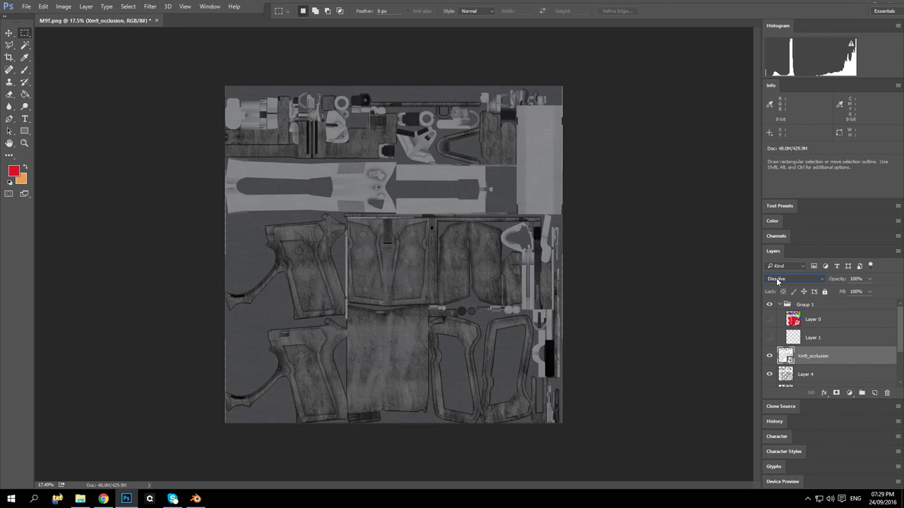
click(796, 280)
click(784, 288)
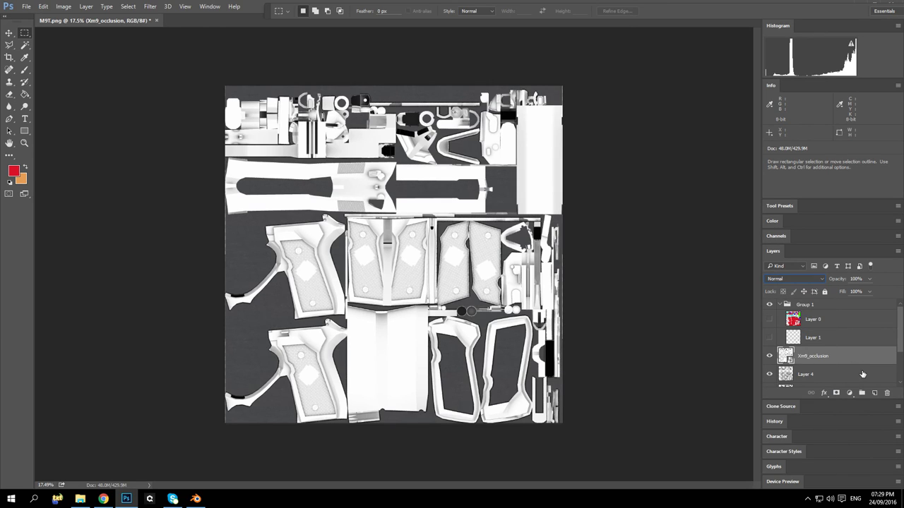
Step: Merge the occlusion into a new empty Layer 5 below it and set Soft Light blending
click(874, 393)
drag(843, 354, 838, 382)
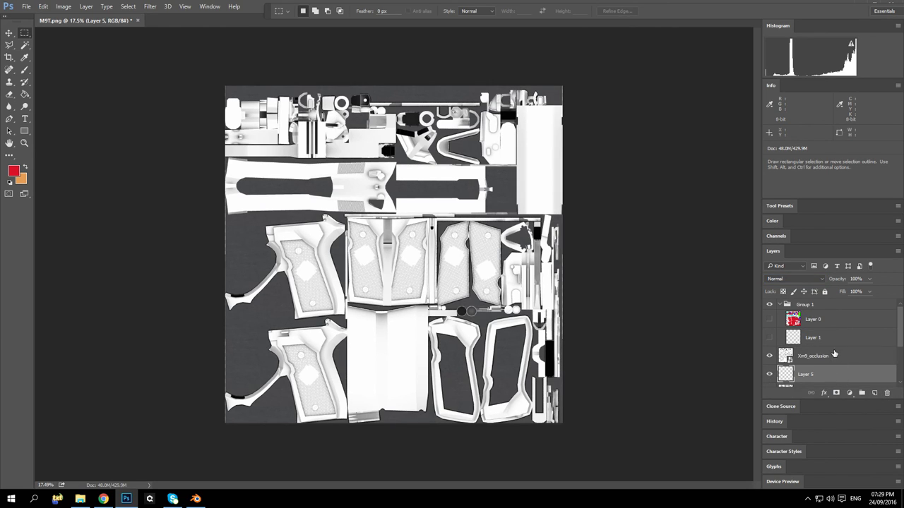
right_click(824, 355)
click(812, 351)
click(795, 279)
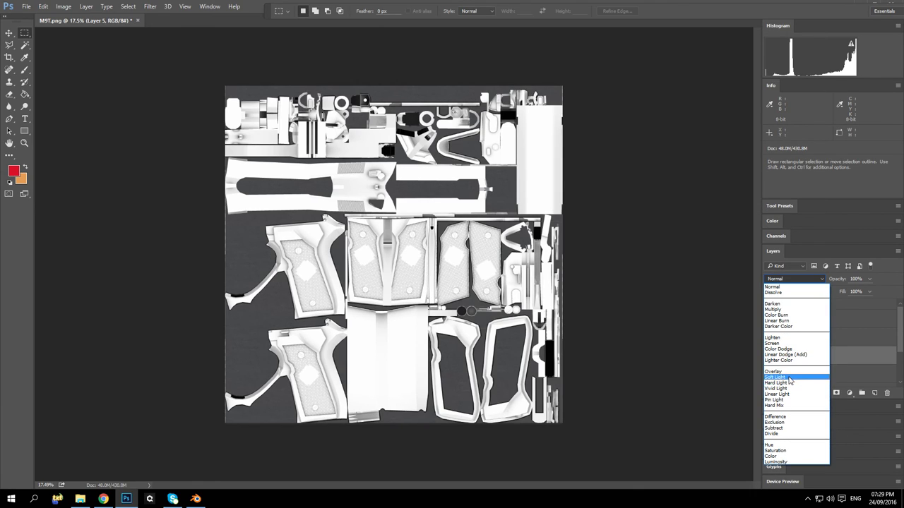
click(781, 377)
click(29, 6)
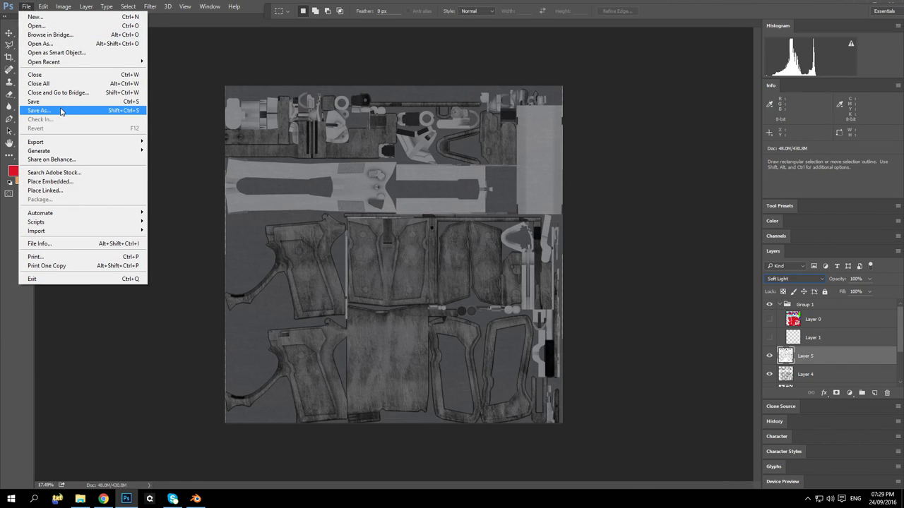
Step: Save As PNG over the existing M9T.png, confirming the replacement and PNG options
click(61, 111)
click(192, 189)
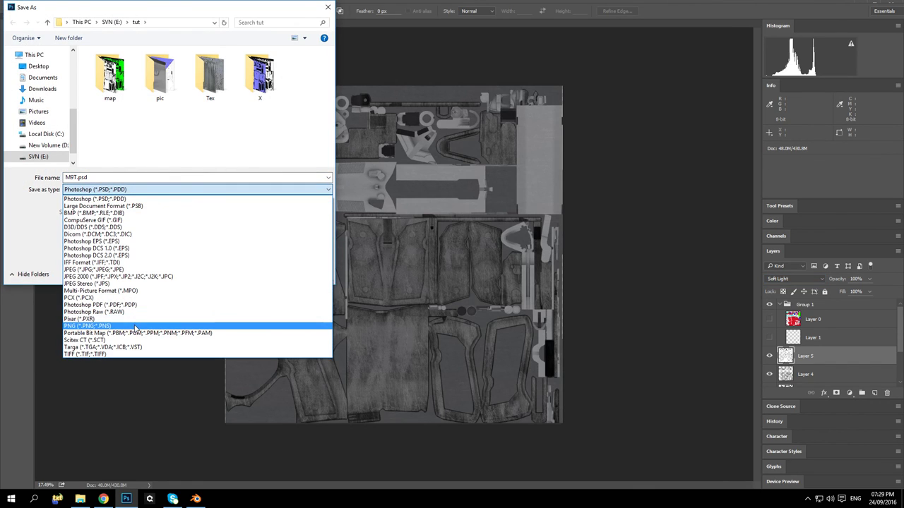
click(234, 326)
click(261, 272)
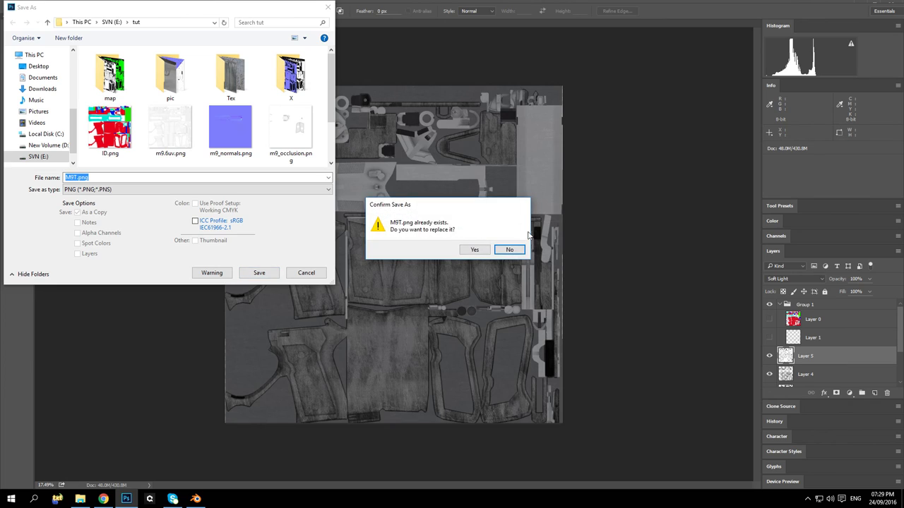
click(476, 254)
click(254, 164)
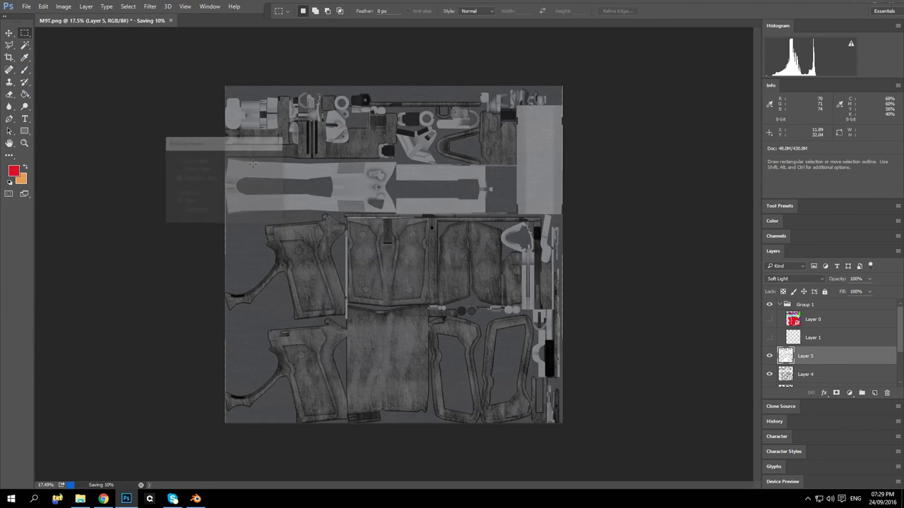
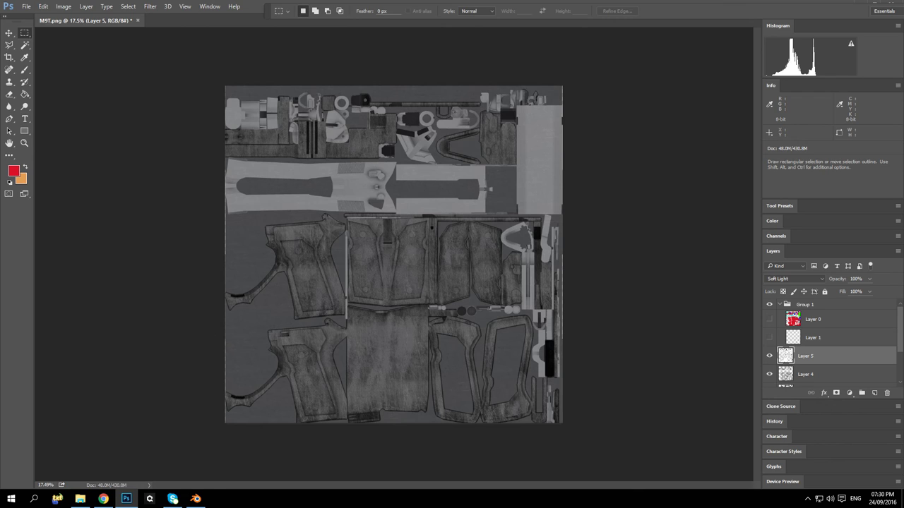
Step: Reload M9T.png in Blender's Image panel and orbit and zoom around the pistol to inspect it
click(195, 498)
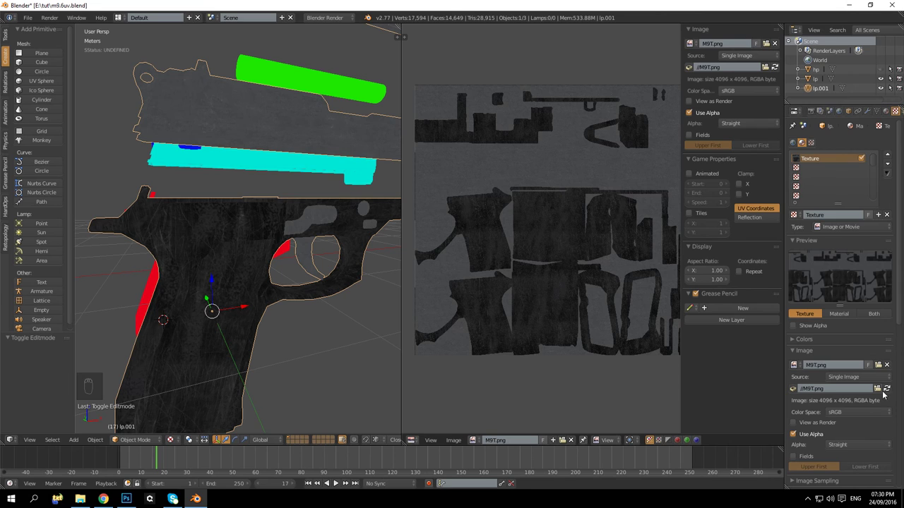
click(886, 389)
drag(274, 313, 205, 297)
scroll(262, 296, down, 3)
drag(262, 296, 281, 299)
scroll(270, 287, up, 2)
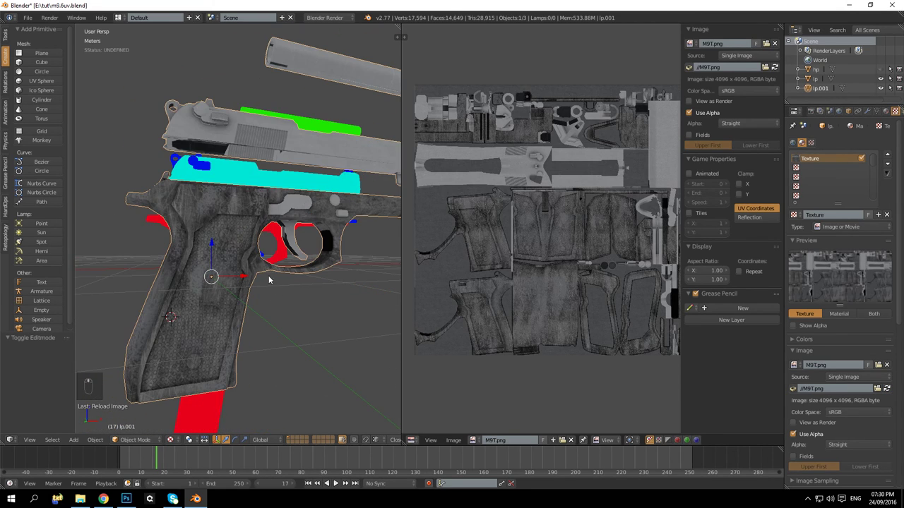
scroll(267, 254, up, 5)
drag(297, 268, 241, 313)
scroll(264, 270, up, 3)
scroll(284, 270, up, 3)
scroll(285, 270, down, 4)
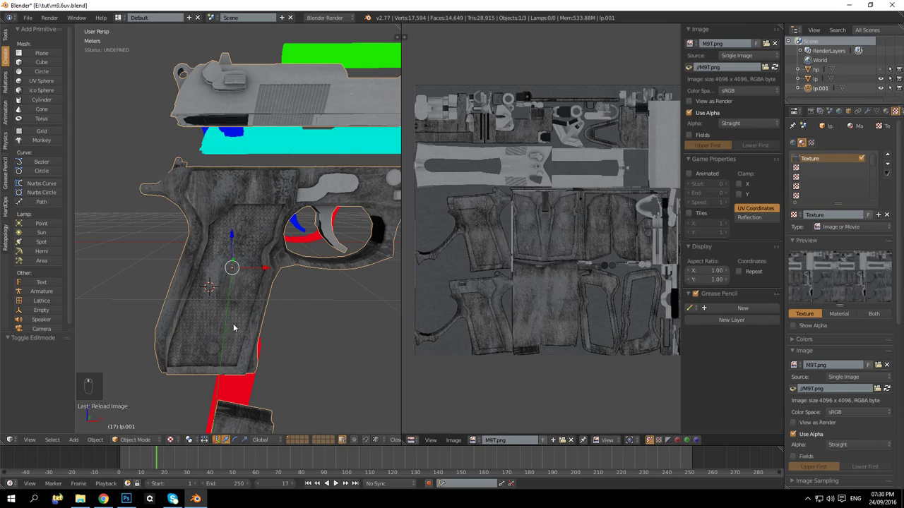
click(126, 498)
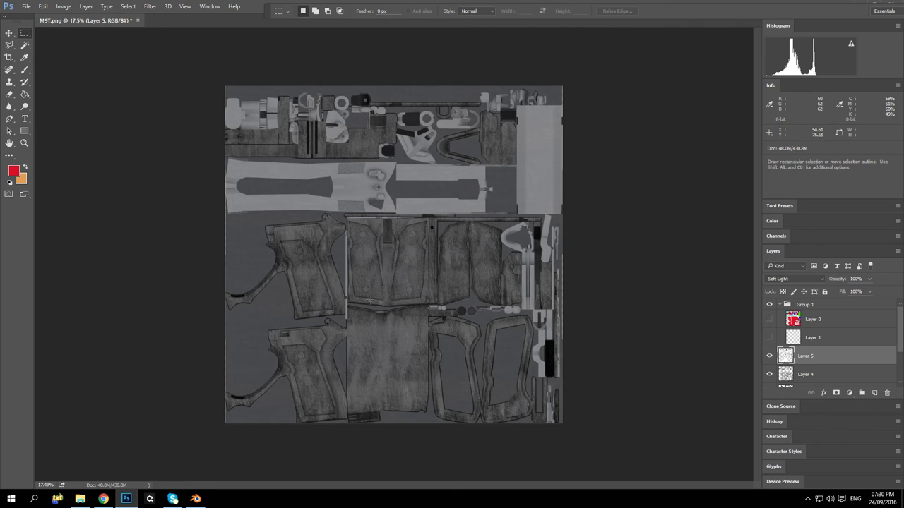
scroll(834, 353, down, 2)
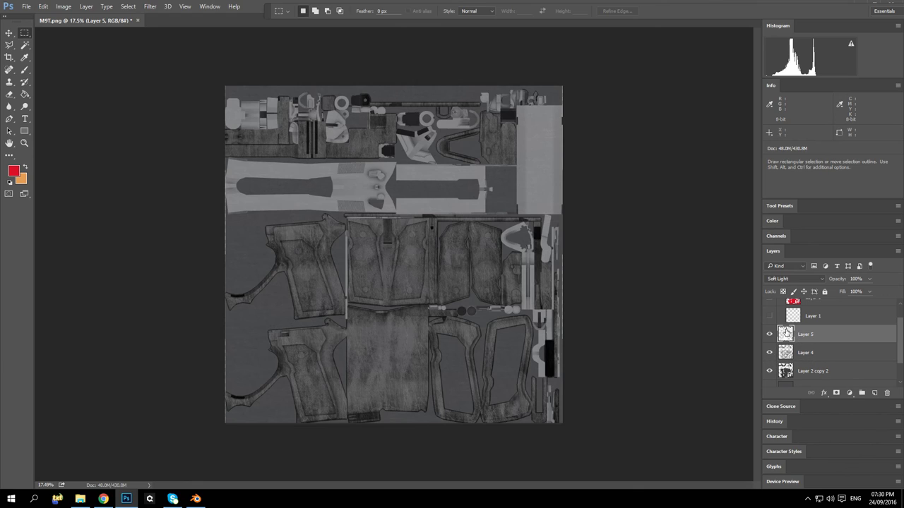
click(770, 335)
click(769, 353)
click(770, 353)
click(770, 353)
click(770, 353)
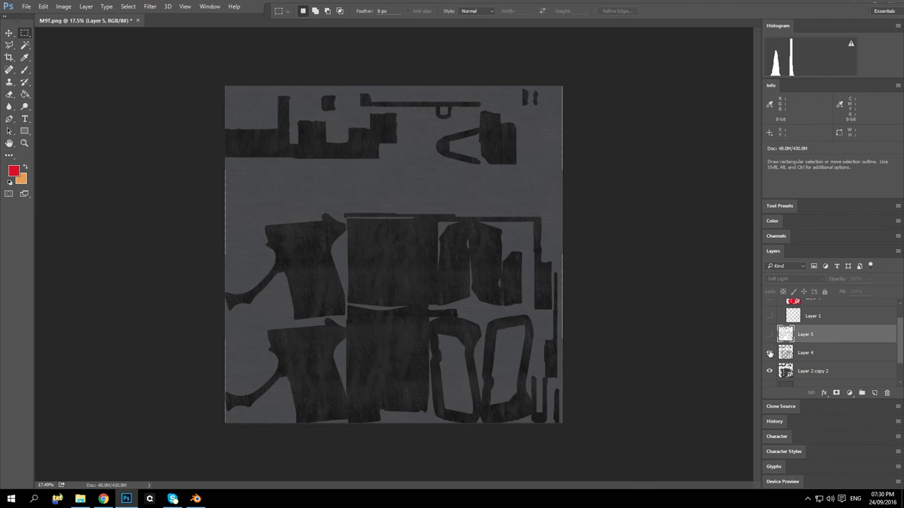
right_click(810, 357)
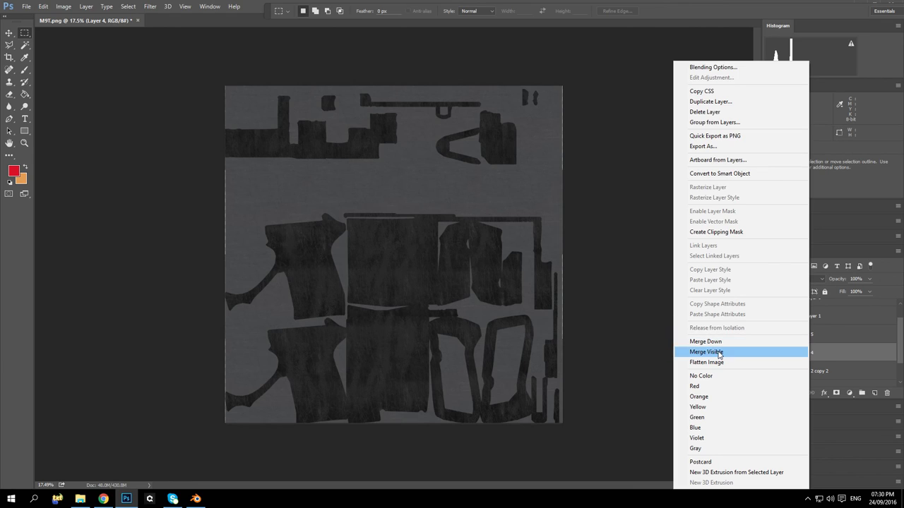
click(723, 343)
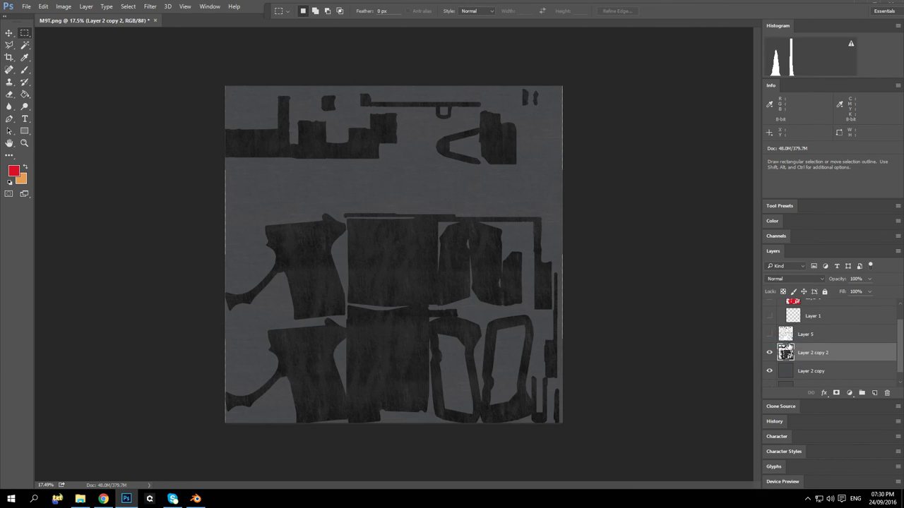
key(ctrl+z)
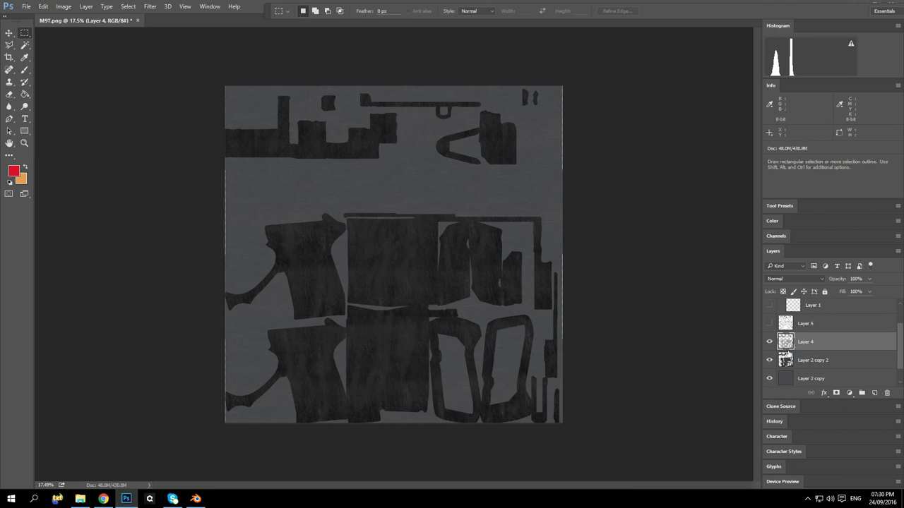
click(770, 362)
click(770, 361)
scroll(827, 344, down, 1)
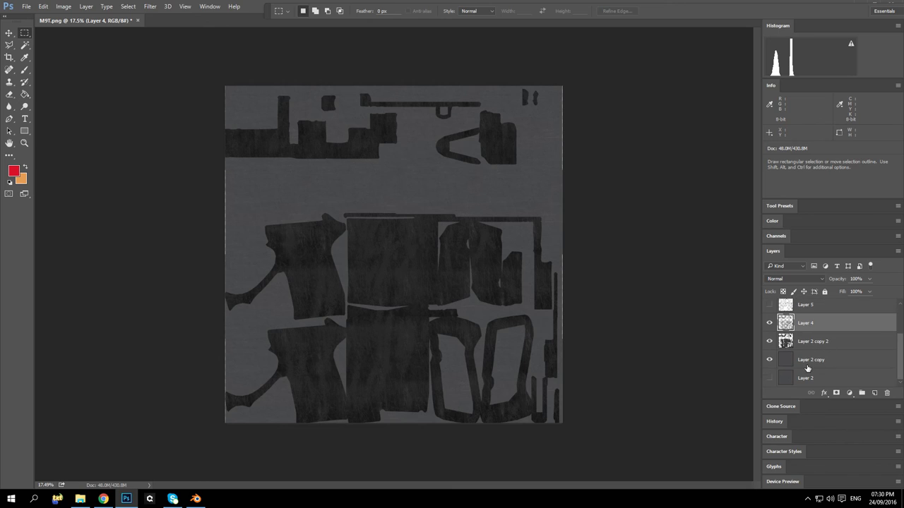
click(770, 341)
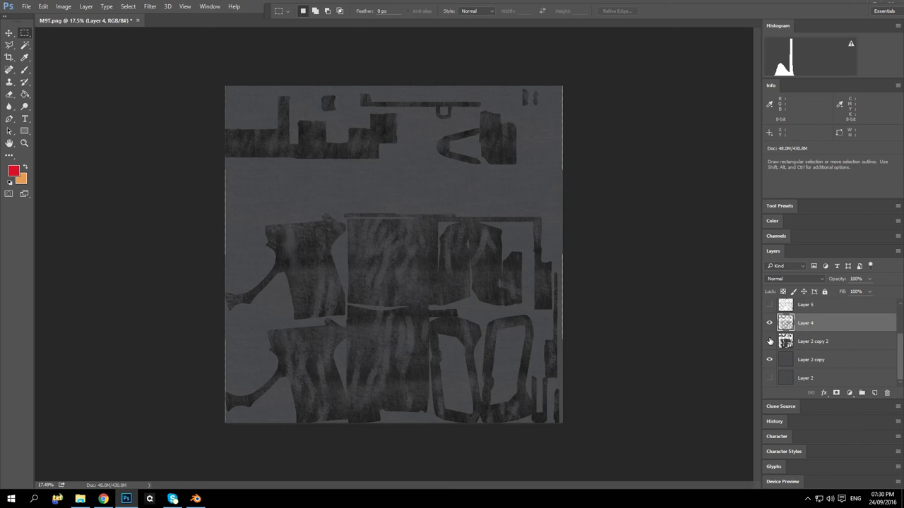
click(769, 341)
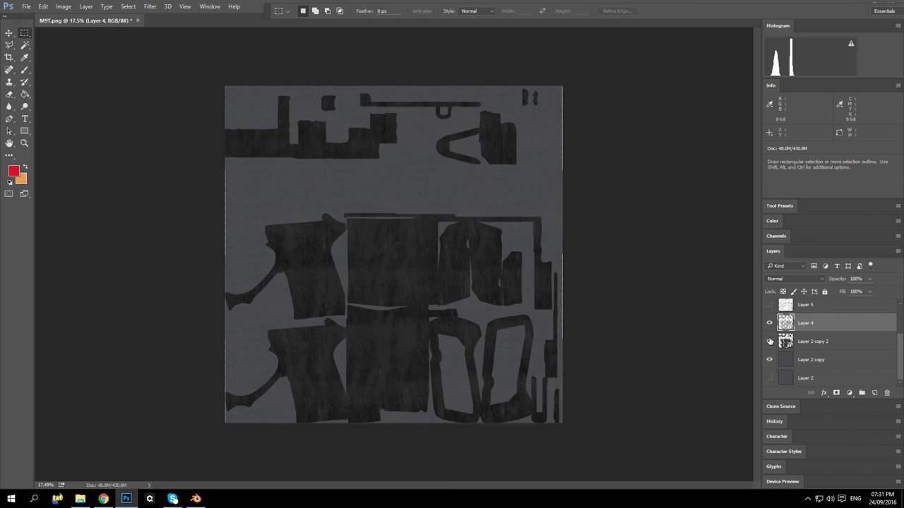
scroll(805, 330, up, 1)
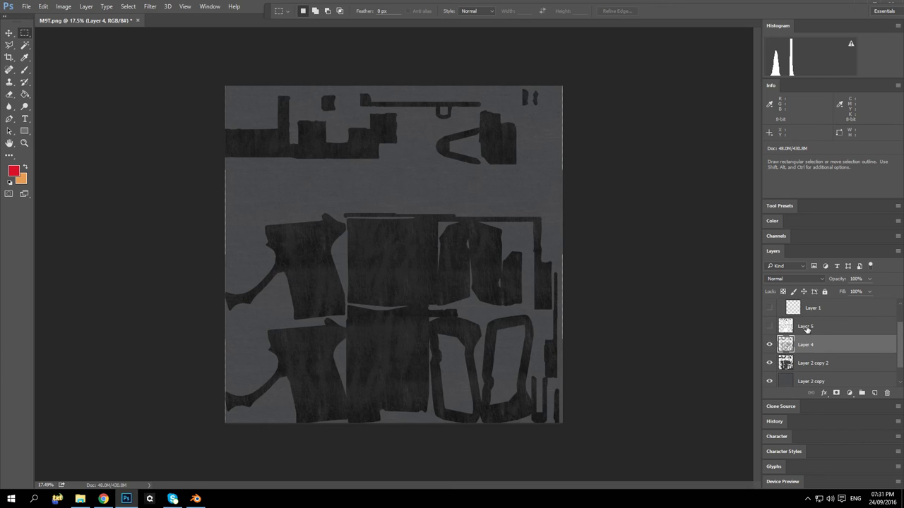
click(807, 329)
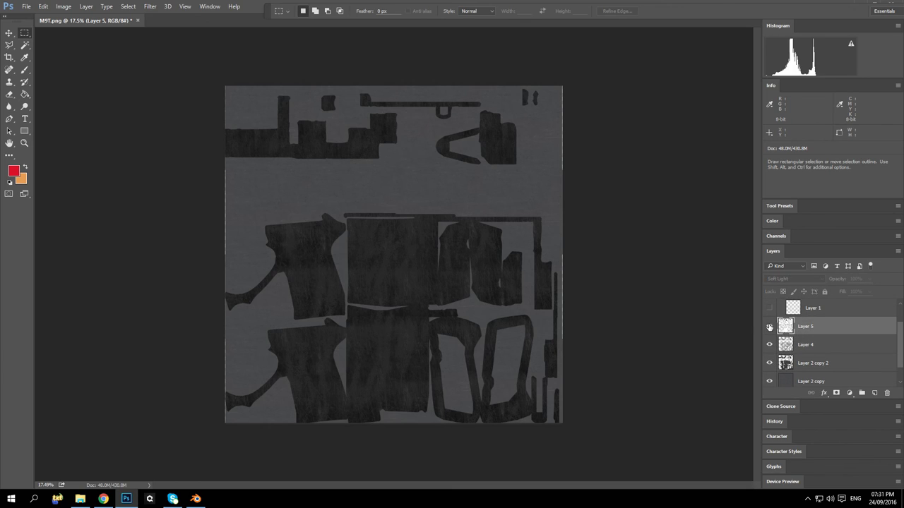
click(769, 327)
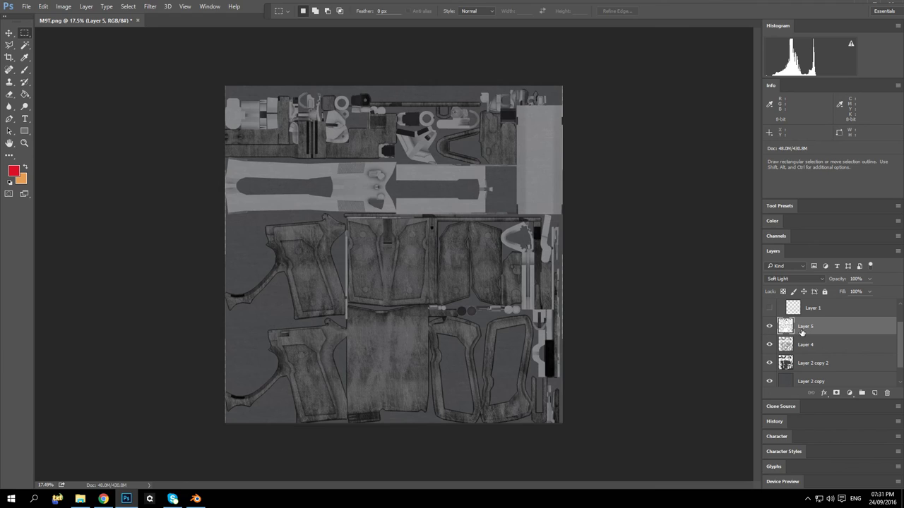
drag(802, 328, 807, 371)
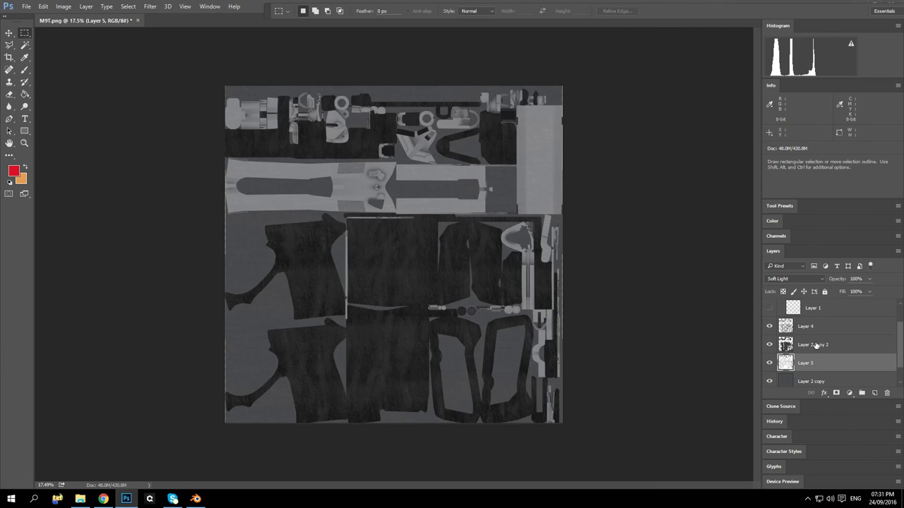
drag(814, 361, 808, 319)
Step: Duplicate Layer 4 into a new layer named 'Layer 4 copy'
right_click(814, 367)
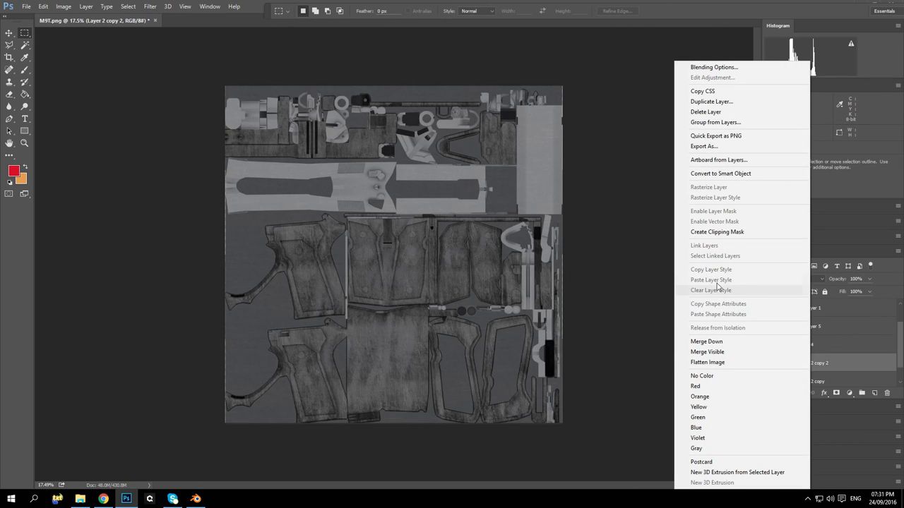
click(836, 344)
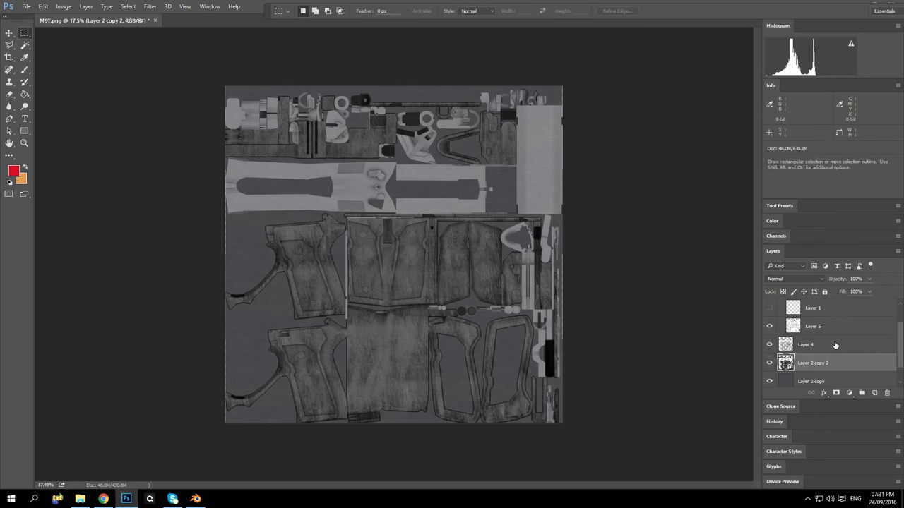
right_click(834, 345)
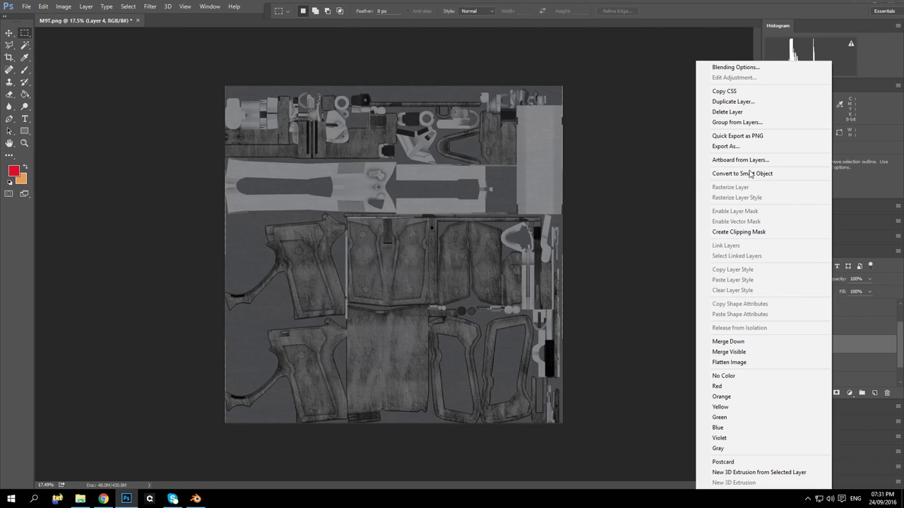
click(750, 104)
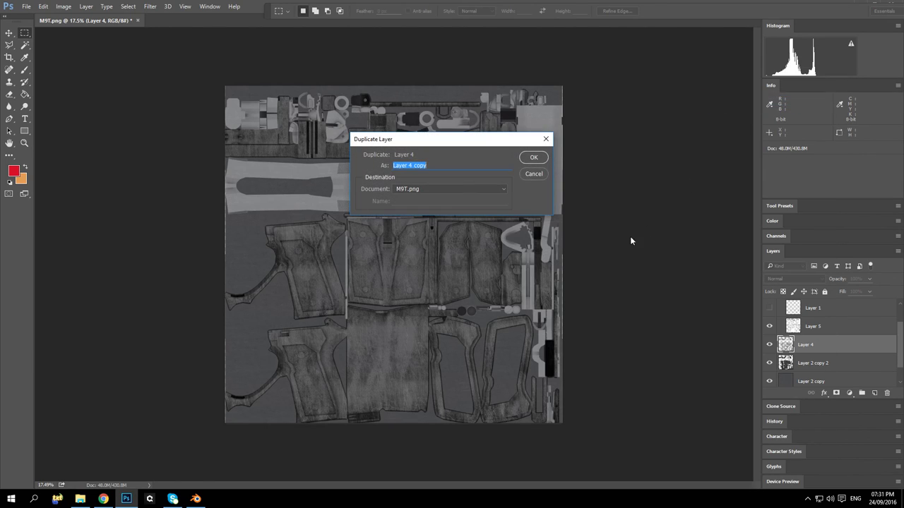
click(533, 157)
scroll(810, 346, down, 1)
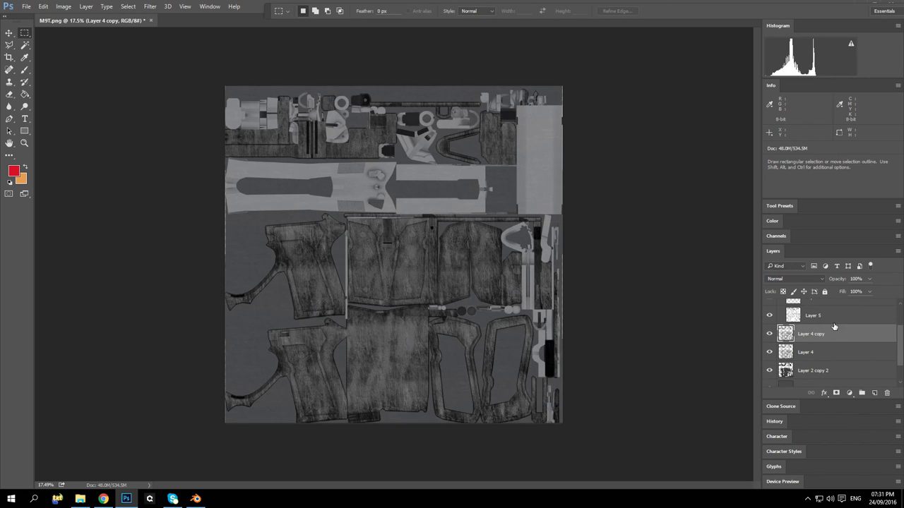
scroll(828, 334, down, 3)
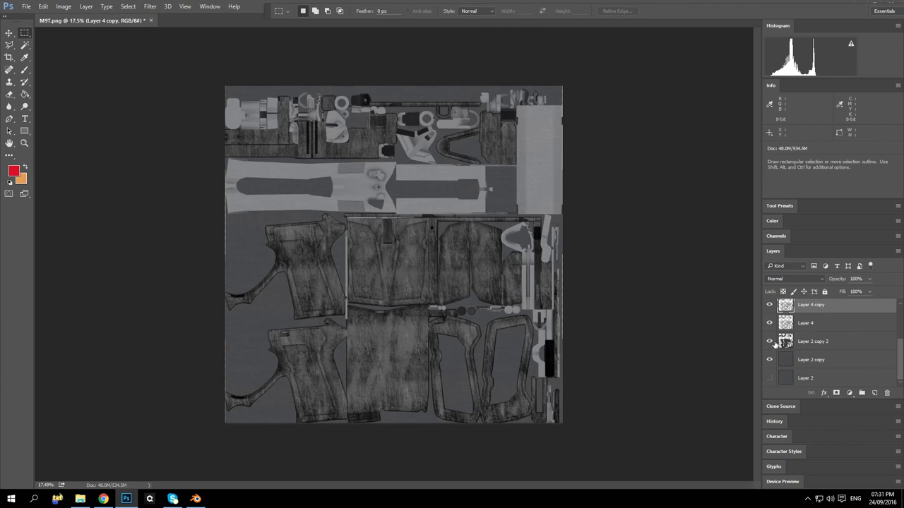
scroll(805, 344, up, 5)
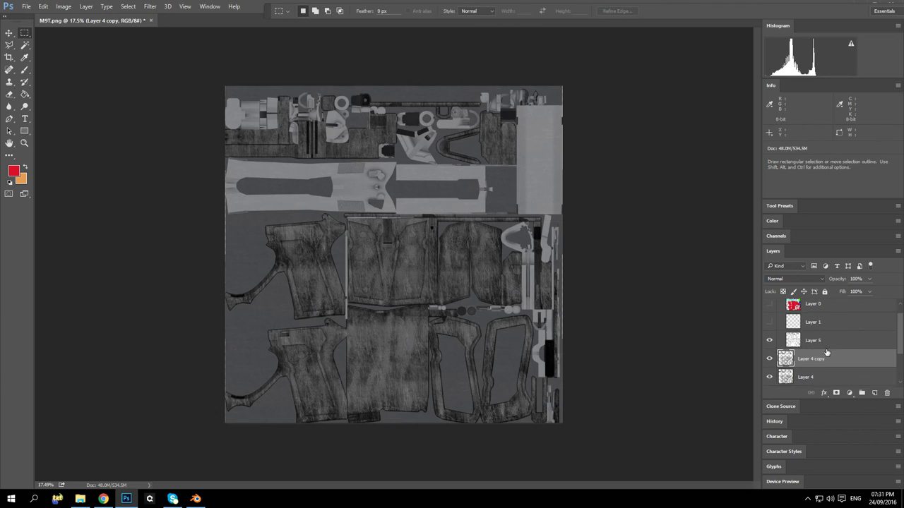
Step: Hide Layer 5 after toggling it for comparison
click(770, 341)
click(769, 341)
click(769, 341)
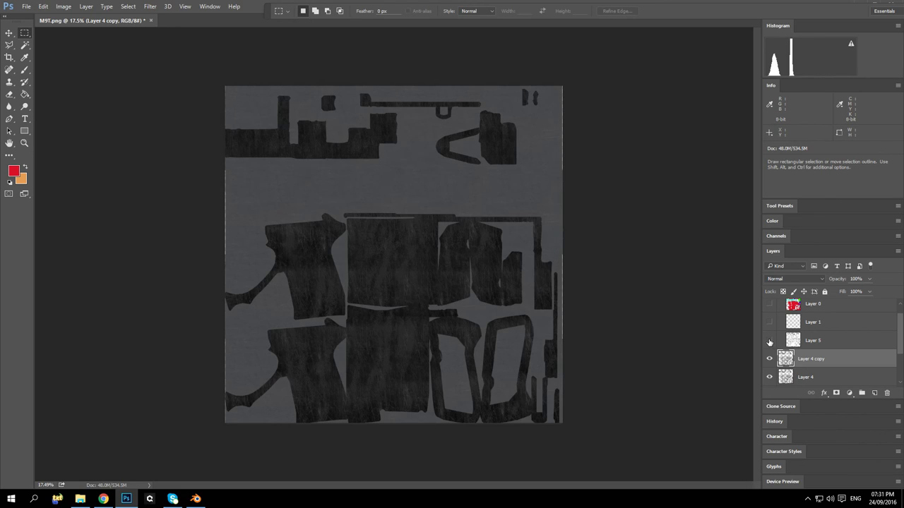
click(770, 343)
drag(791, 357, 798, 336)
click(802, 280)
click(800, 279)
scroll(799, 277, down, 7)
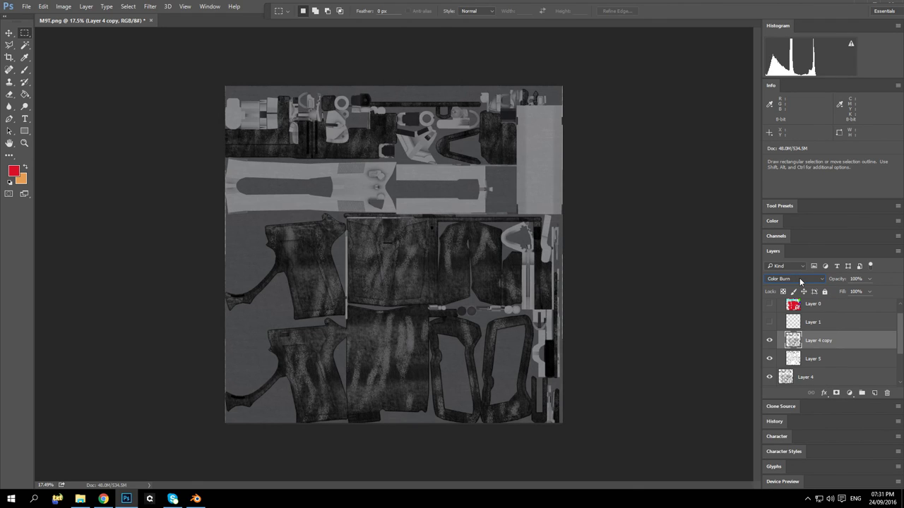
scroll(799, 278, down, 4)
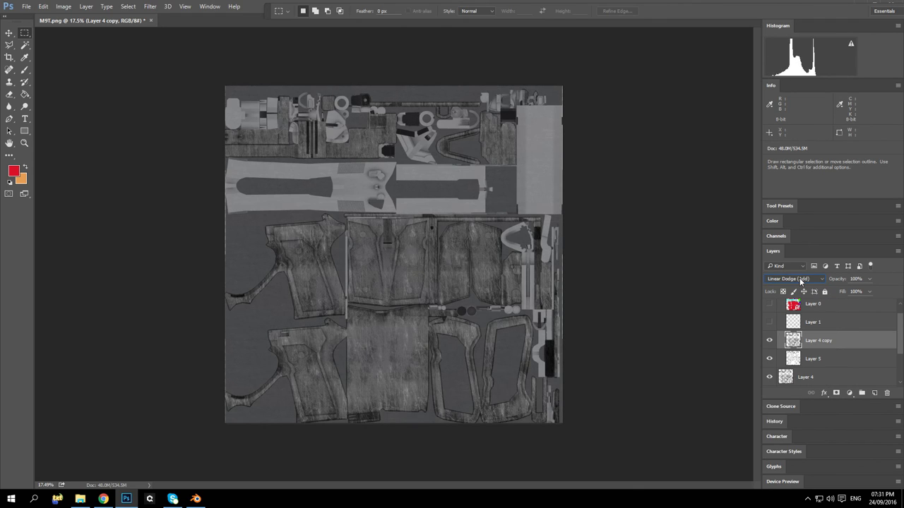
scroll(800, 277, down, 4)
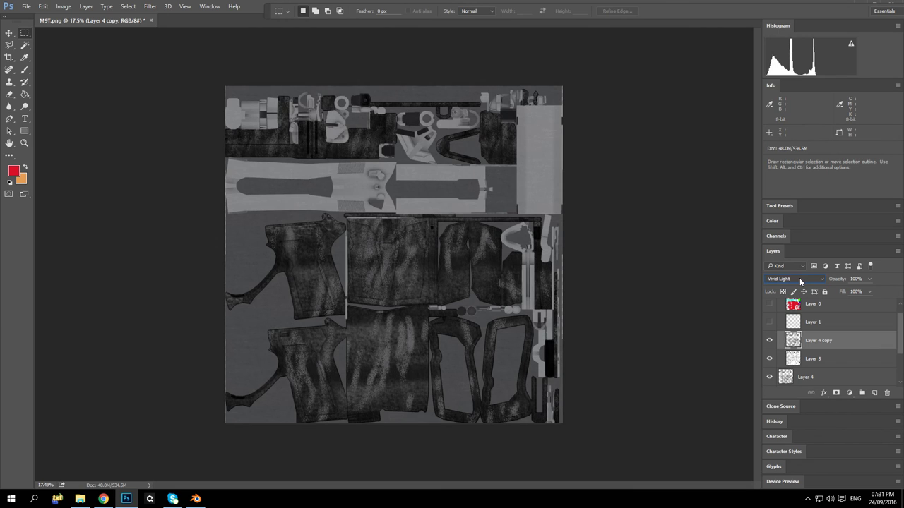
scroll(799, 277, down, 2)
scroll(799, 278, down, 3)
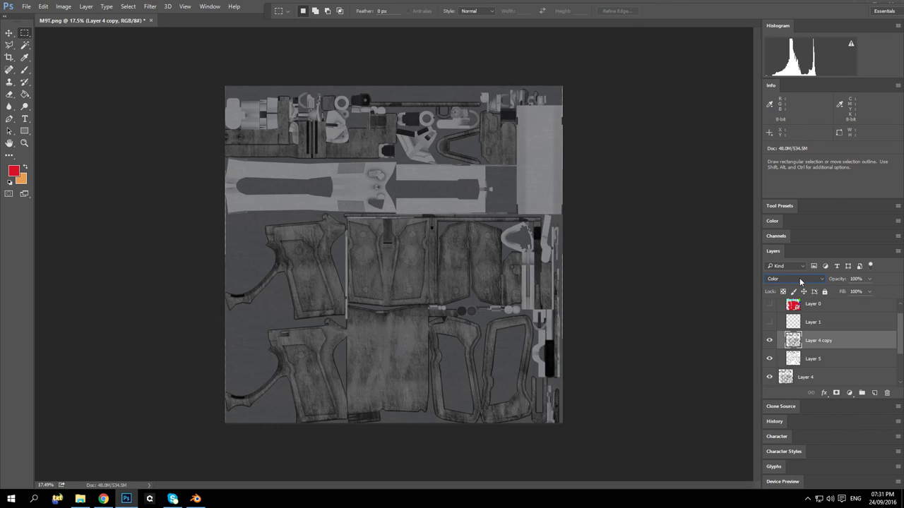
scroll(800, 277, down, 1)
scroll(800, 277, up, 1)
key(alt)
key(alt)
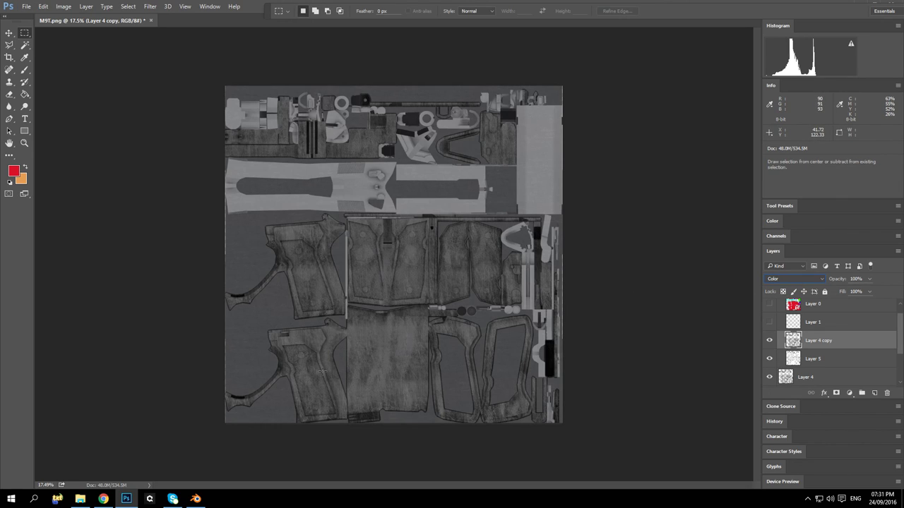
key(alt)
key(alt)
alt+scroll(318, 399, up, 5)
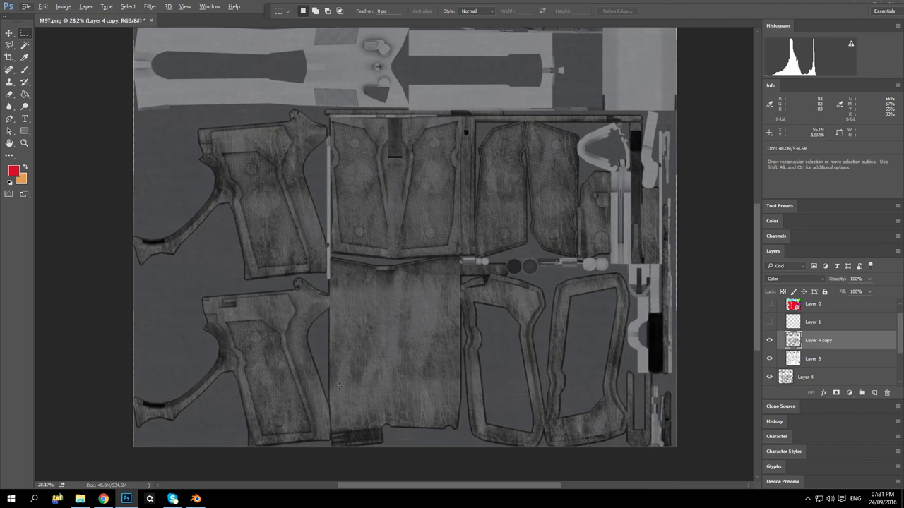
alt+scroll(304, 401, up, 2)
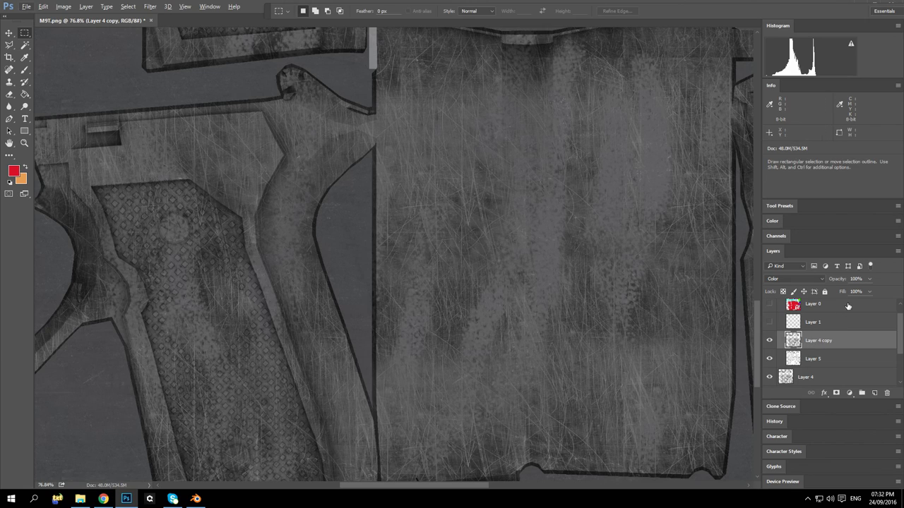
click(769, 341)
Step: Delete the Layer 4 copy layer
click(769, 341)
click(769, 341)
click(769, 341)
click(889, 397)
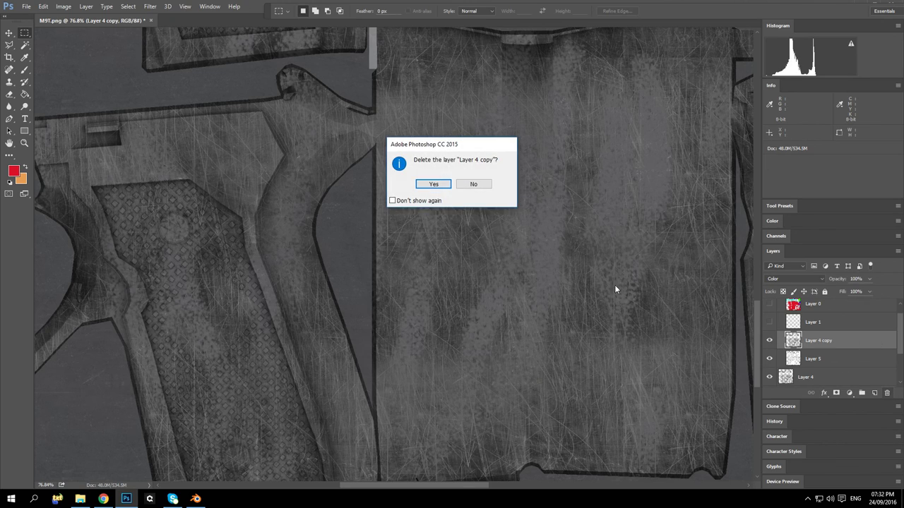
click(432, 185)
Step: Set Layer 4's opacity to 20%
click(805, 360)
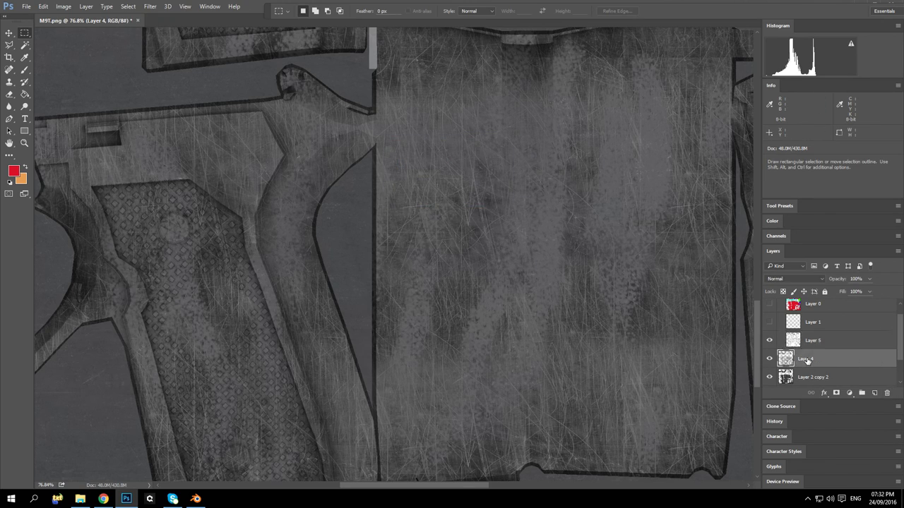
click(870, 280)
click(857, 279)
text(20)
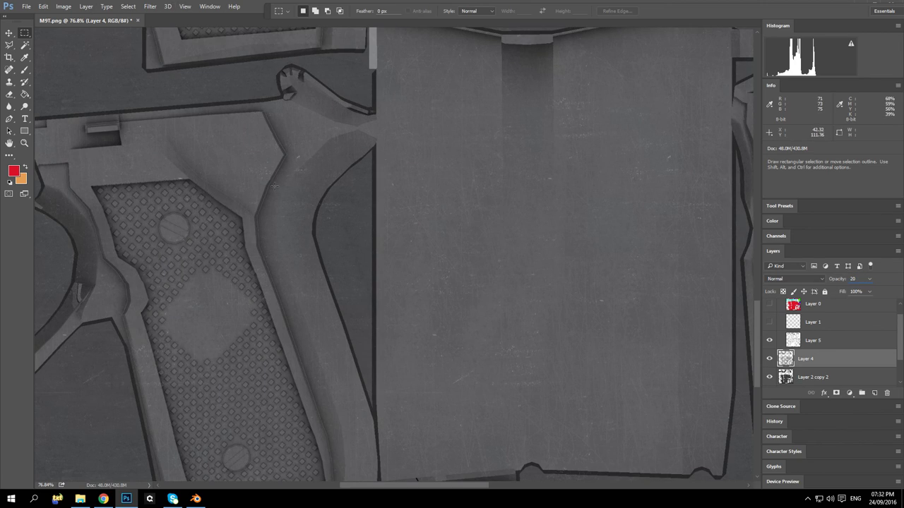
key(Return)
scroll(323, 181, down, 5)
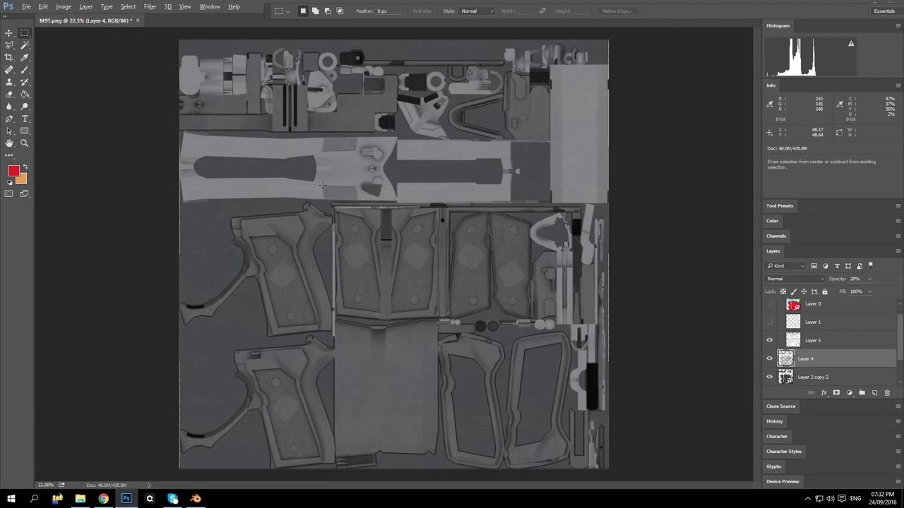
scroll(387, 314, up, 3)
scroll(308, 216, up, 1)
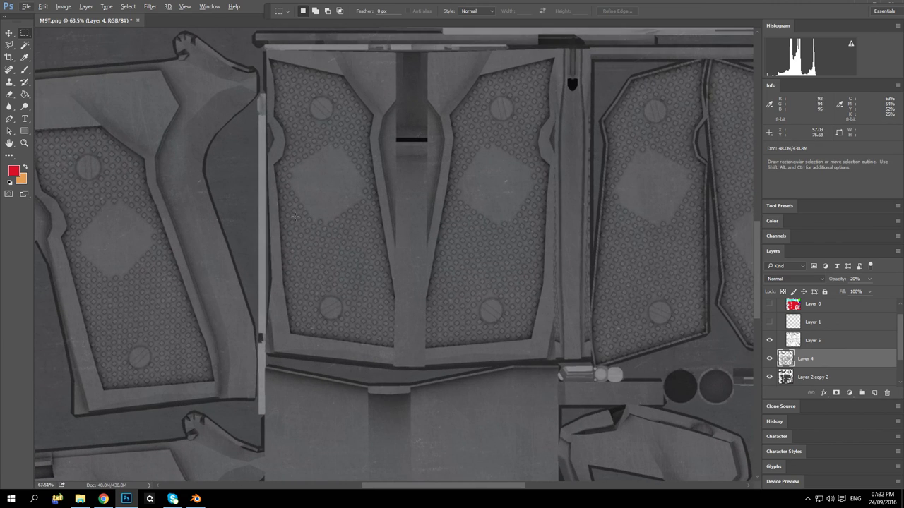
Step: Start a Save As and cancel the default Photoshop-format save
click(43, 6)
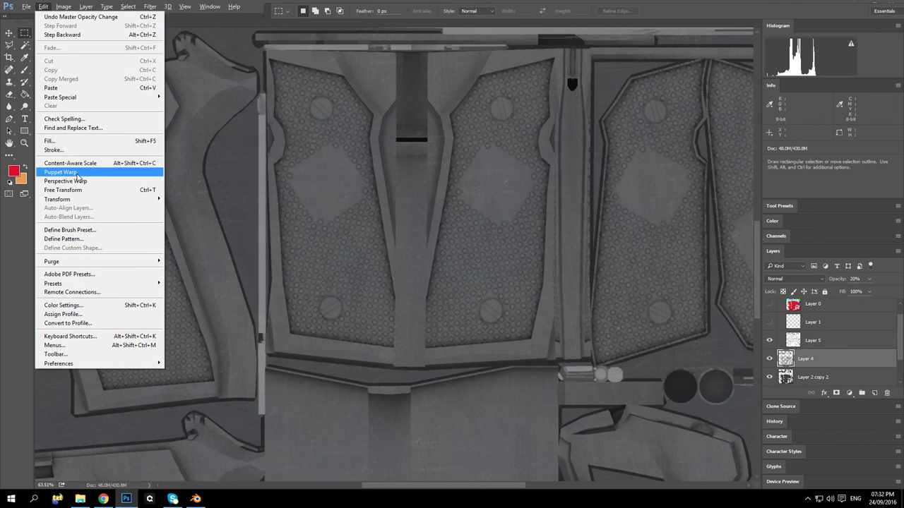
mouse_move(26, 6)
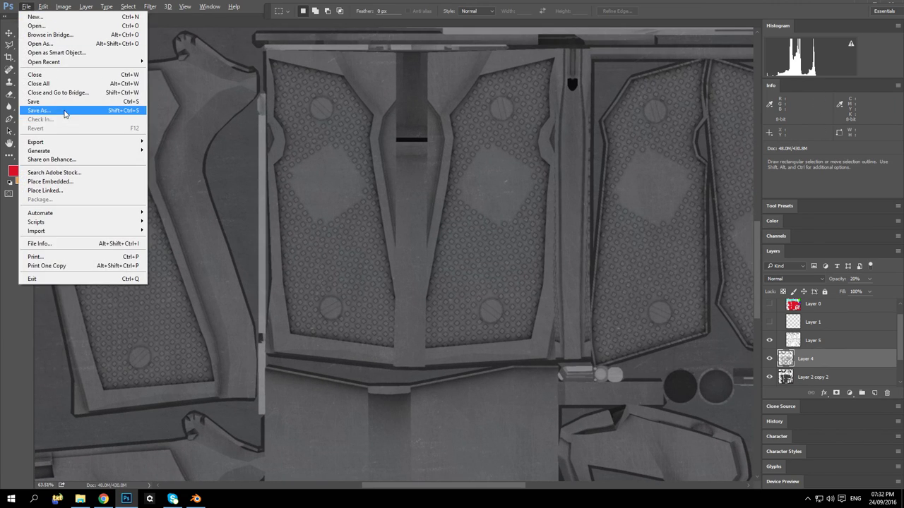
click(61, 110)
click(266, 275)
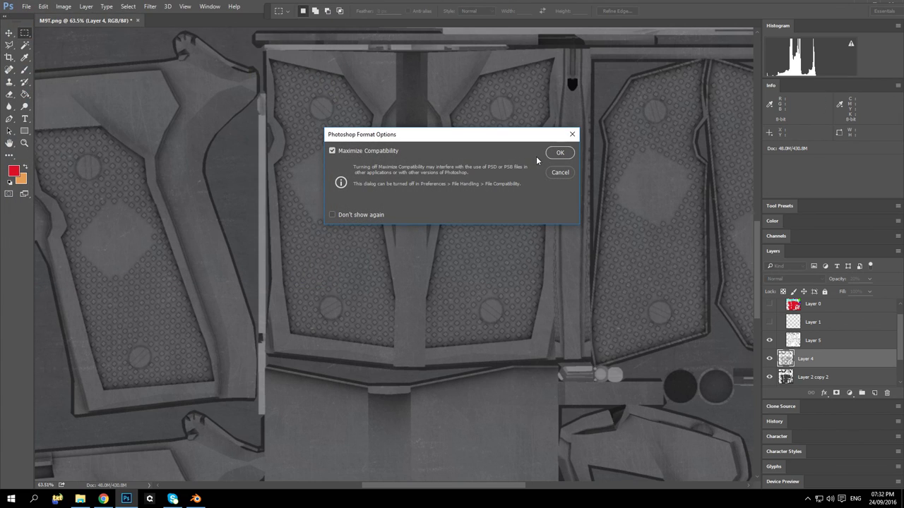
click(561, 172)
Step: Save the texture as PNG, replacing M9T.png with the default PNG options
click(26, 7)
click(67, 110)
click(197, 189)
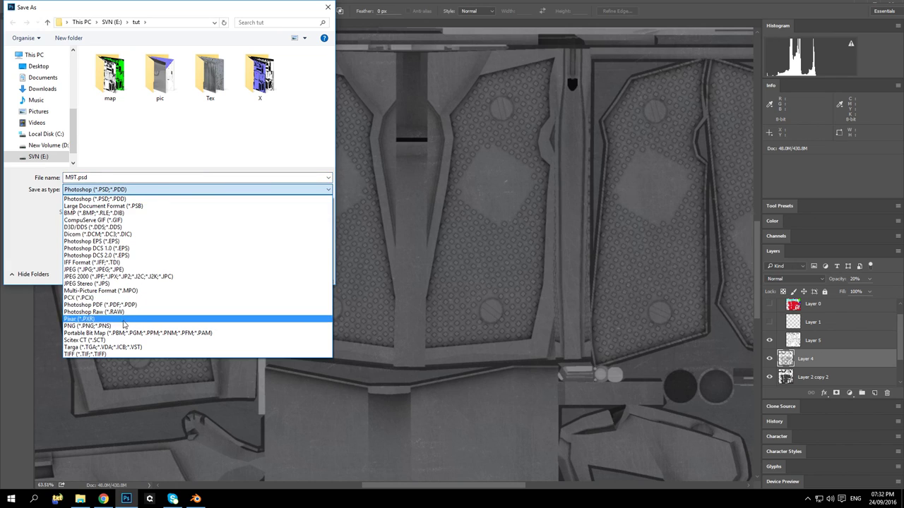
click(198, 317)
click(258, 275)
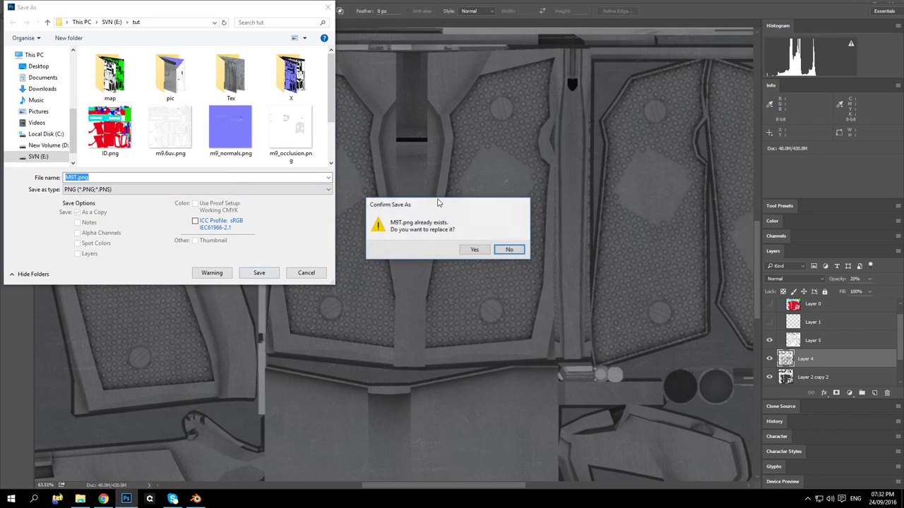
click(468, 250)
click(275, 162)
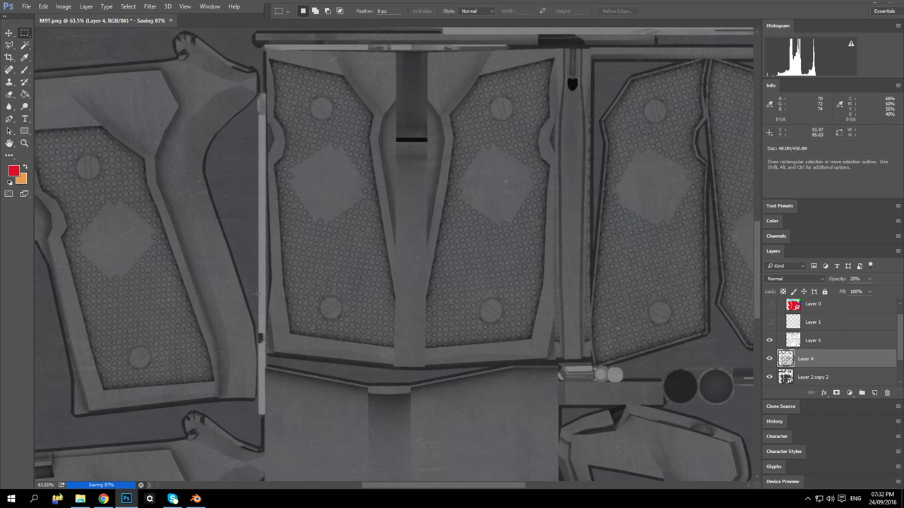
alt+scroll(257, 293, down, 3)
alt+scroll(253, 306, down, 1)
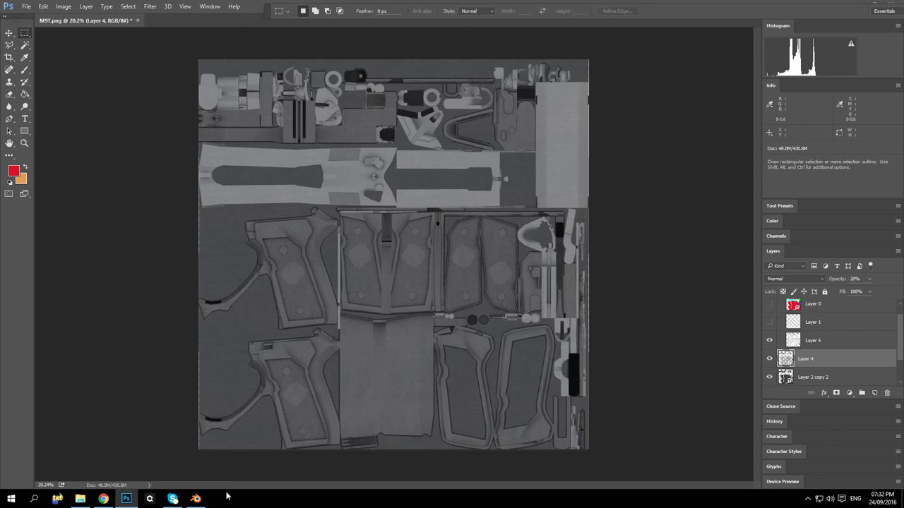
click(196, 499)
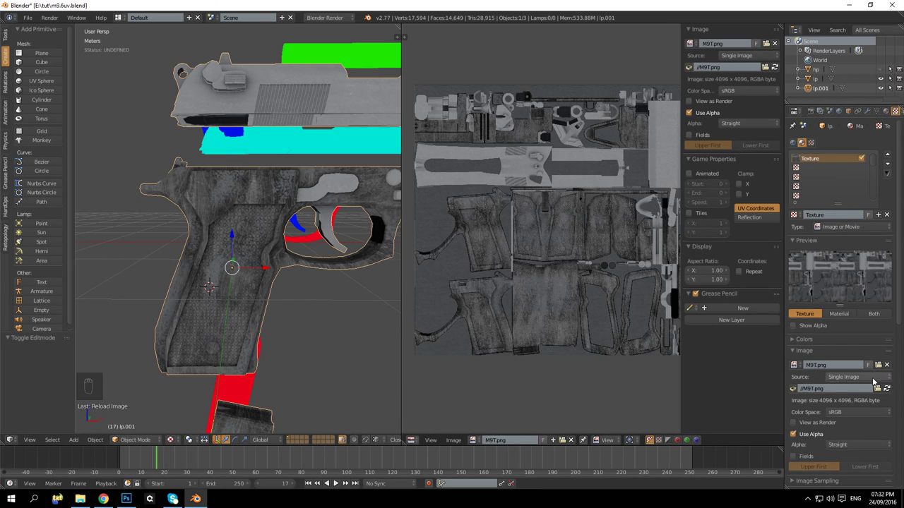
Step: Orbit and zoom around the pistol's grip, frame and slide to inspect the faint scratches, then minimise Blender
drag(381, 311, 263, 281)
drag(333, 240, 238, 249)
drag(262, 210, 217, 251)
drag(219, 360, 309, 199)
scroll(254, 237, up, 6)
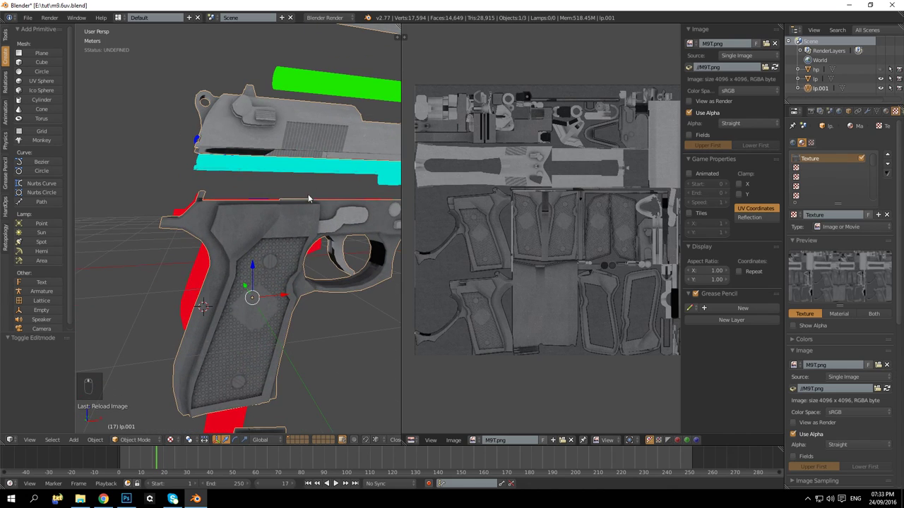
click(196, 499)
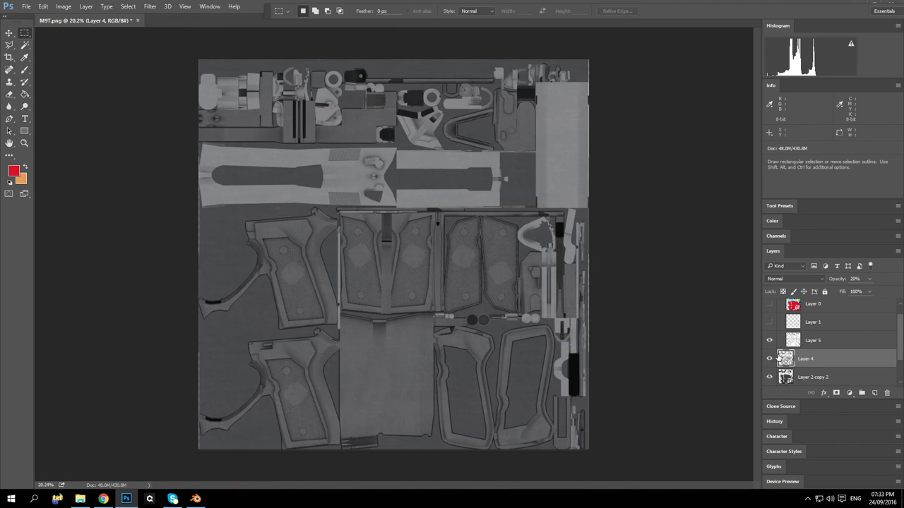
Step: Hide Layer 5 and place m9_occlusion.png onto the texture canvas
click(770, 359)
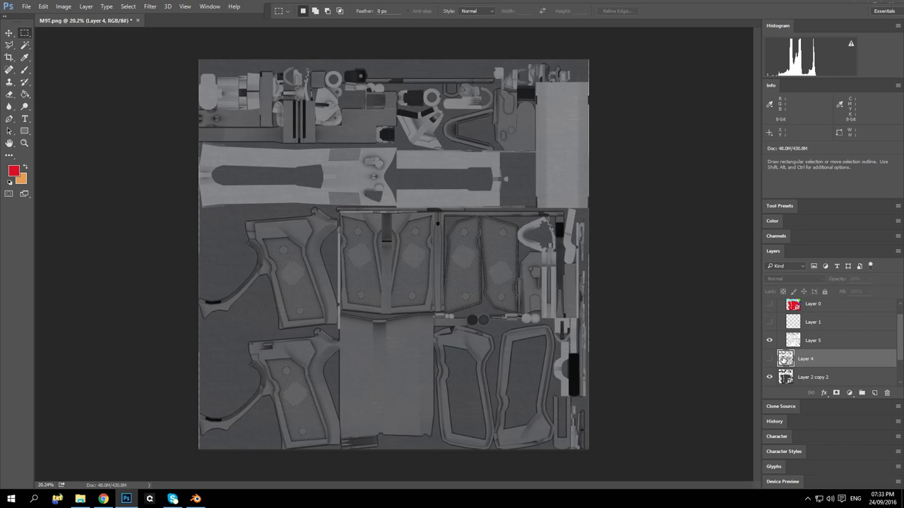
click(770, 359)
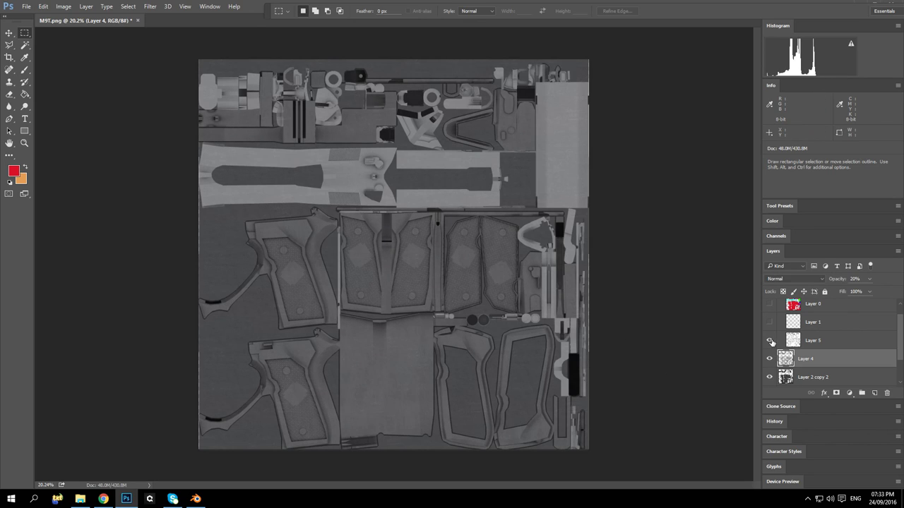
click(770, 340)
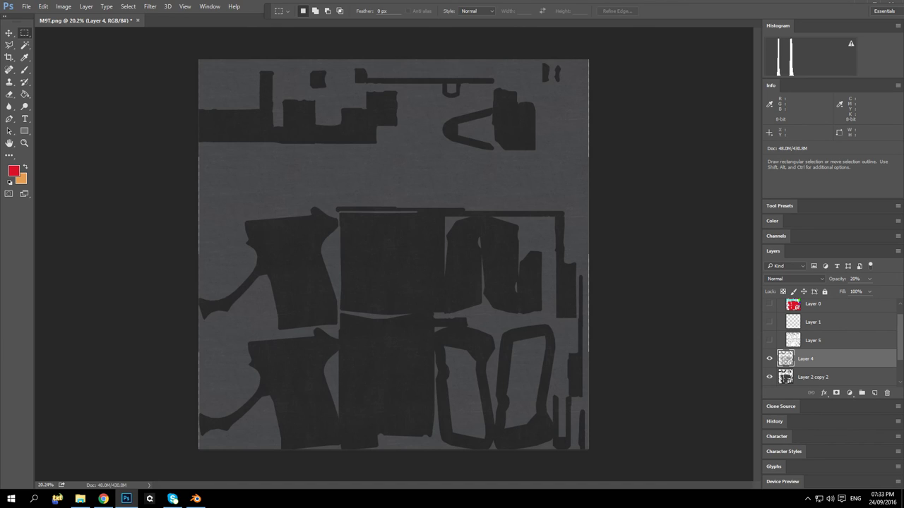
mouse_move(61, 346)
mouse_down()
mouse_move(385, 292)
mouse_move(386, 308)
mouse_up()
key(Return)
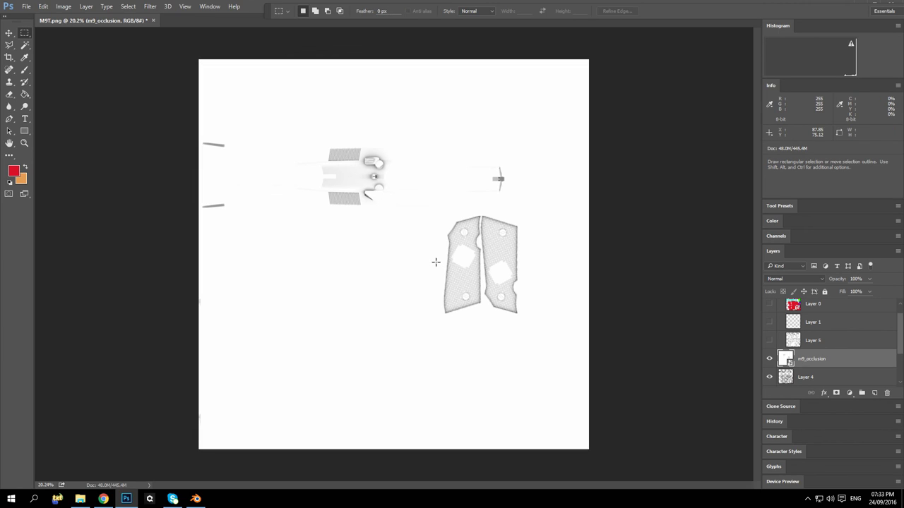
Step: Merge the occlusion image into a new empty Layer 6 and set it to Soft Light
click(873, 394)
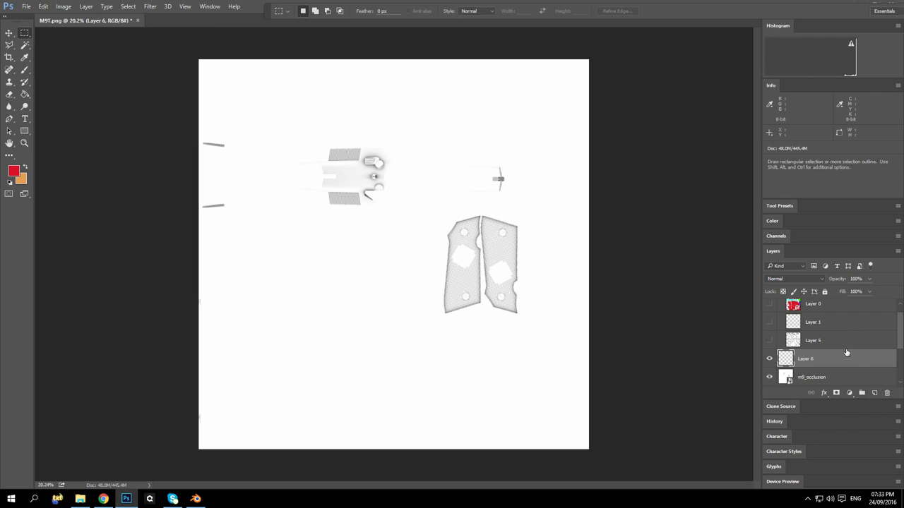
drag(830, 359, 828, 382)
right_click(828, 359)
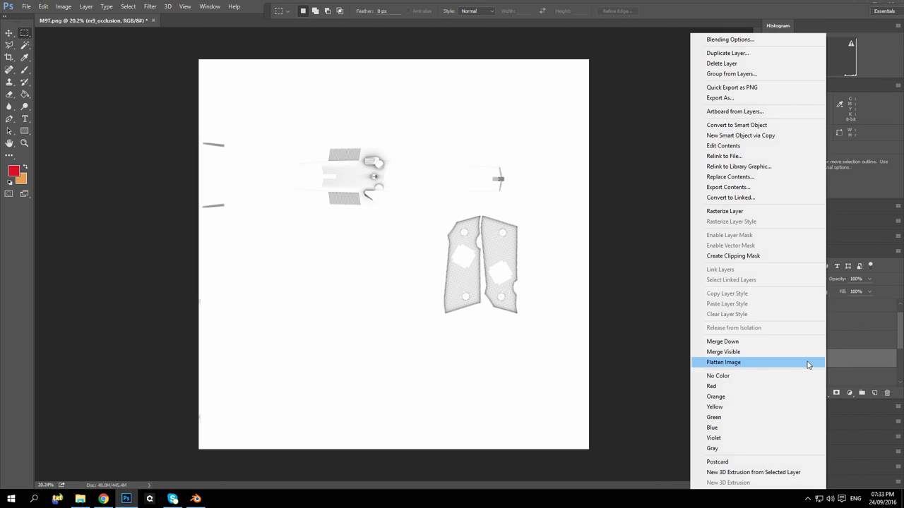
click(741, 341)
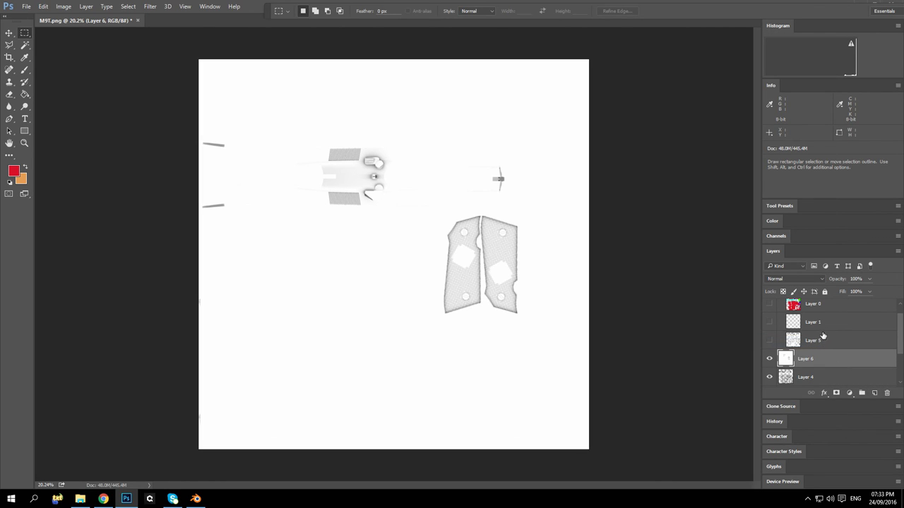
click(804, 278)
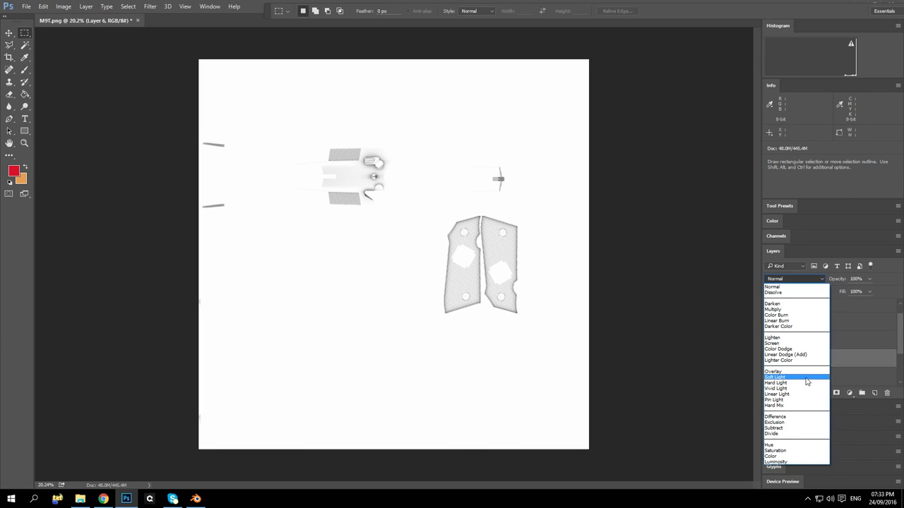
click(804, 378)
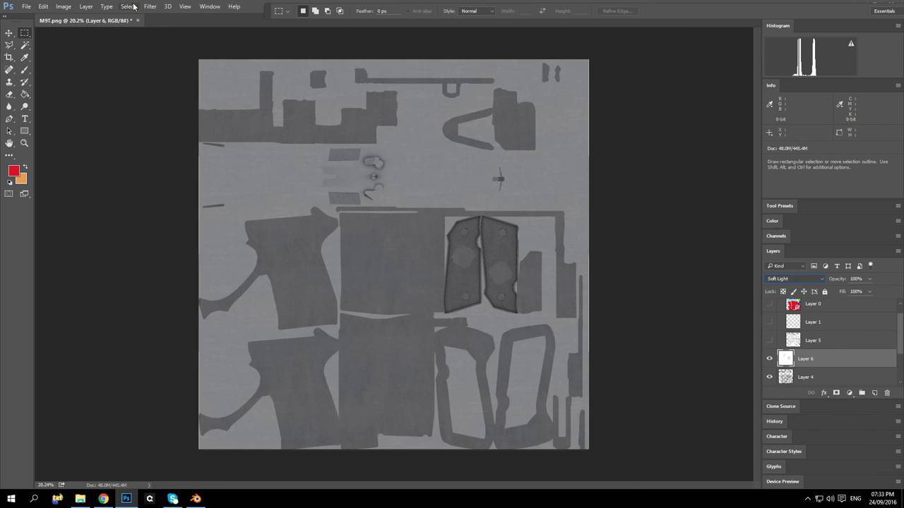
click(27, 7)
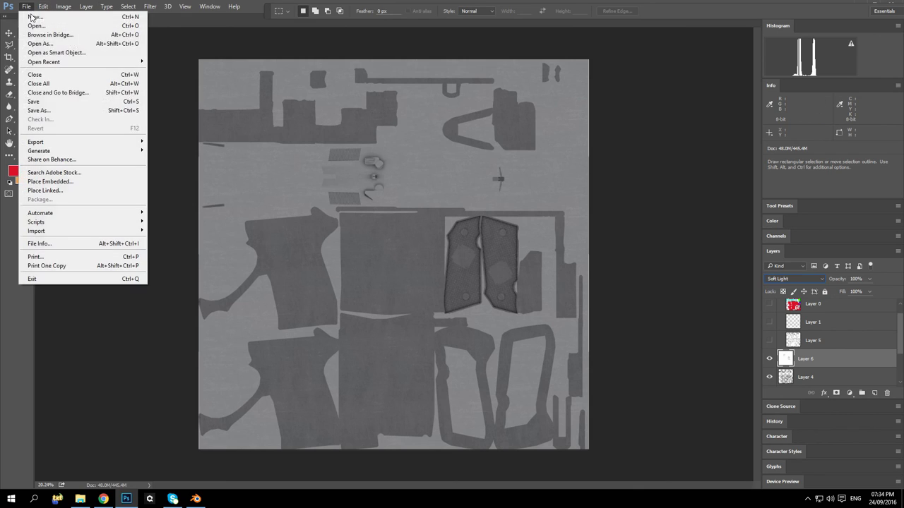
Step: Re-save the texture as PNG over M9T.png, accepting the default PNG options
click(69, 112)
click(178, 189)
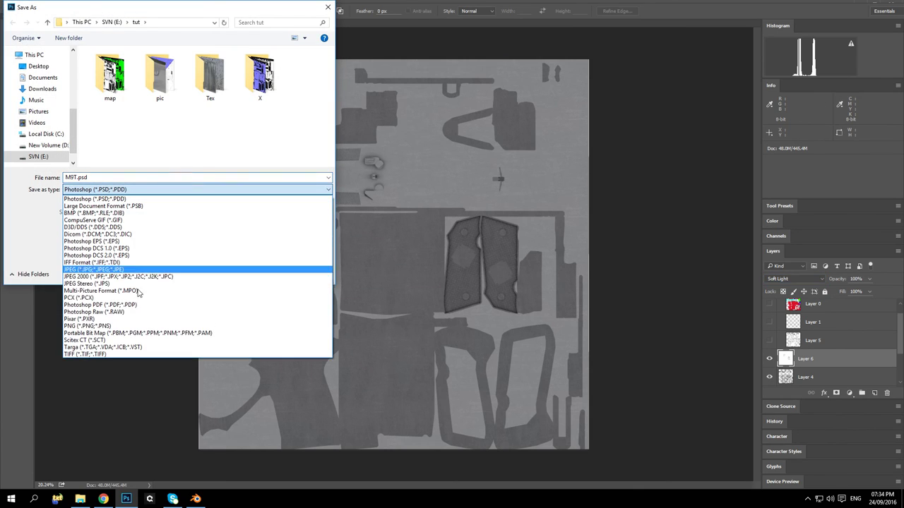
click(127, 327)
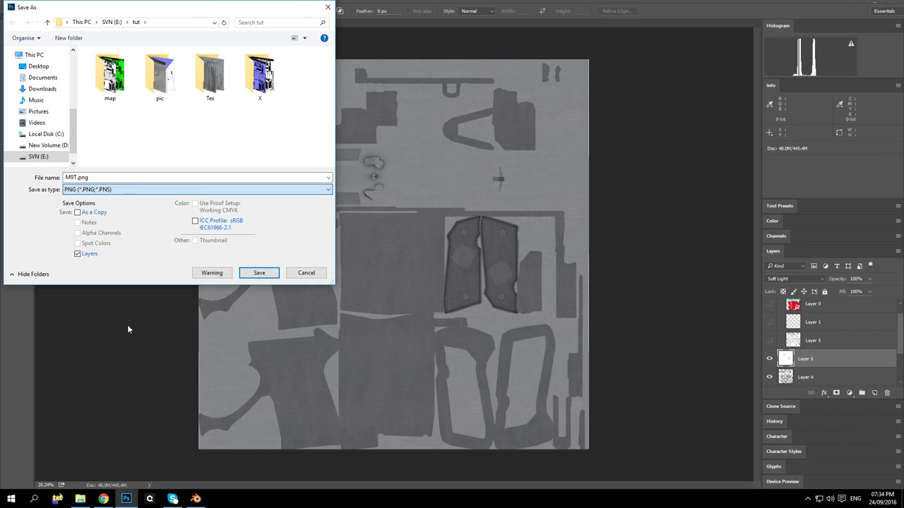
click(272, 273)
click(483, 251)
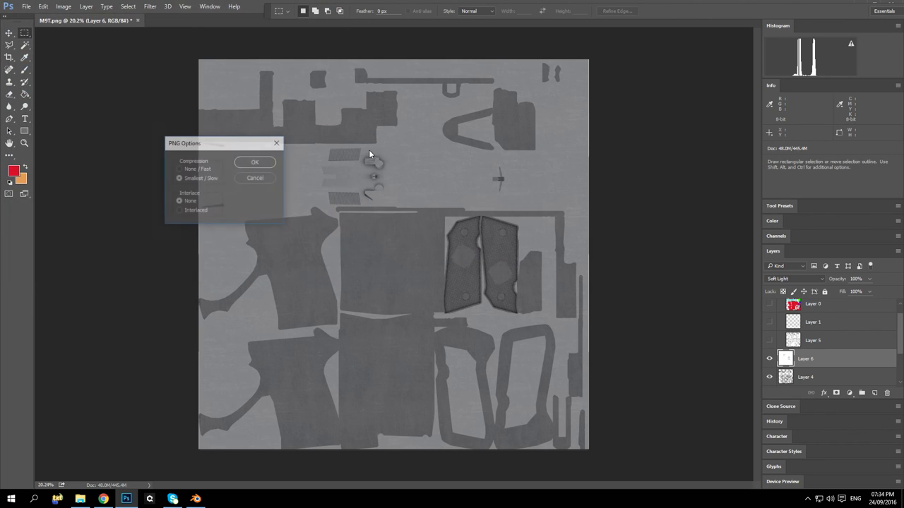
click(255, 163)
click(197, 500)
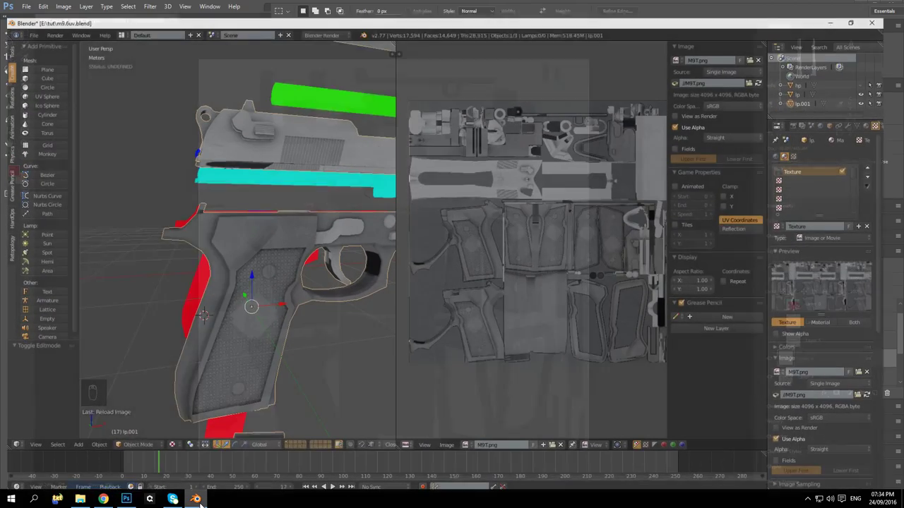
Step: Orbit and zoom the Blender view in on the pistol grip and trigger guard
scroll(234, 297, up, 4)
mouse_move(234, 297)
mouse_down()
mouse_move(183, 298)
mouse_move(186, 283)
mouse_move(167, 284)
mouse_move(175, 266)
mouse_move(230, 289)
mouse_up()
scroll(230, 293, down, 3)
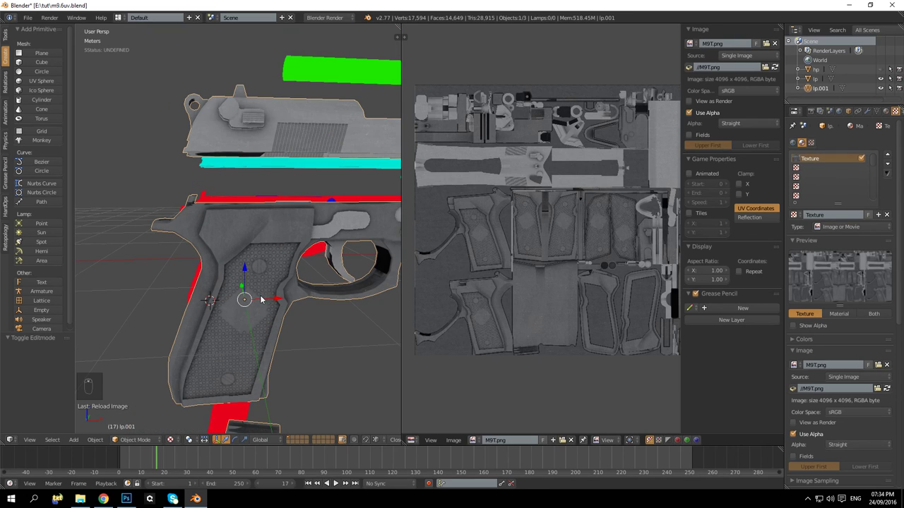
drag(292, 298, 280, 272)
scroll(249, 289, up, 4)
scroll(280, 271, down, 5)
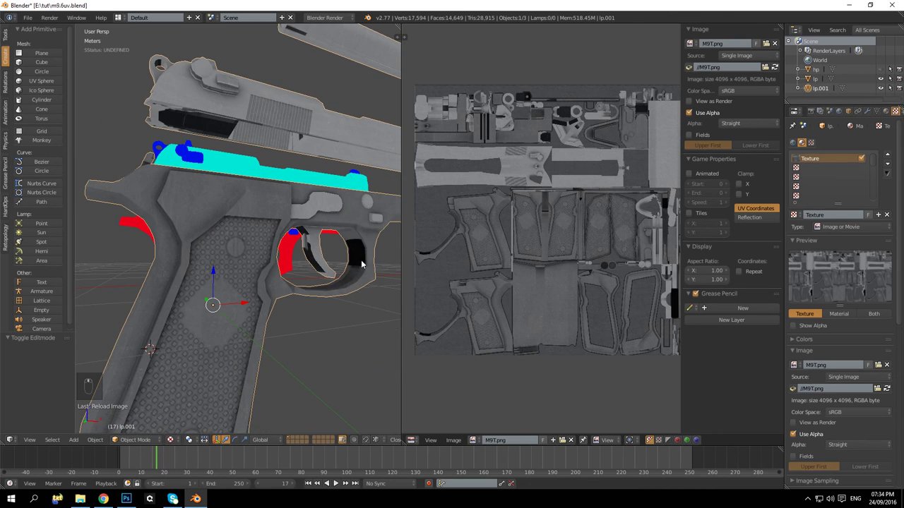
Step: Reload M9T.png in the Image panel and view the pistol from a close side angle
click(197, 498)
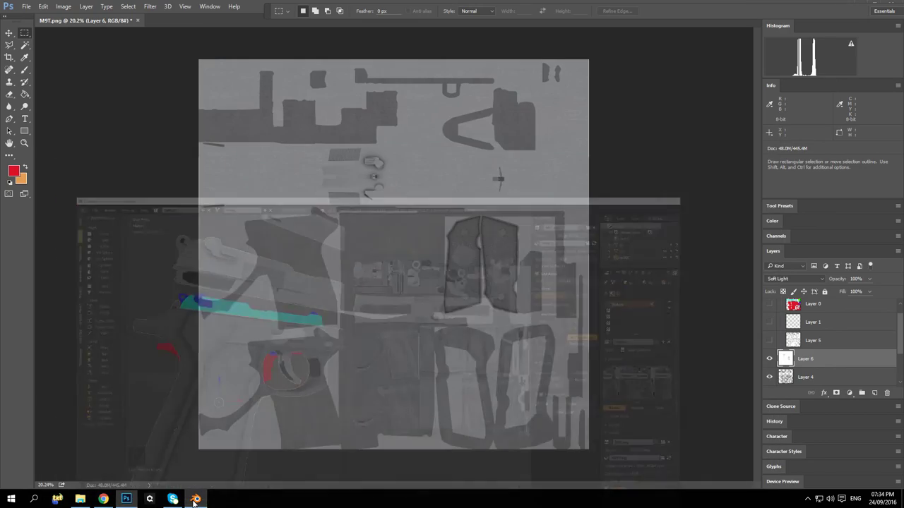
click(197, 499)
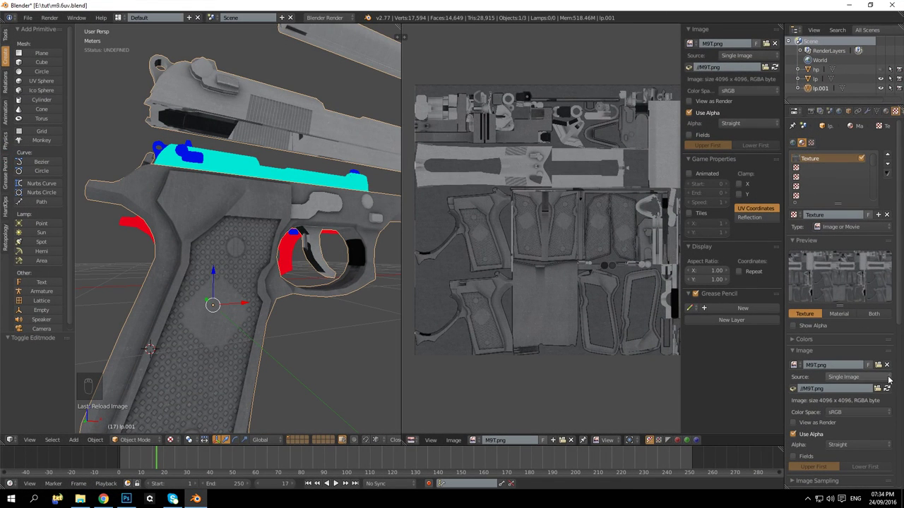
click(887, 389)
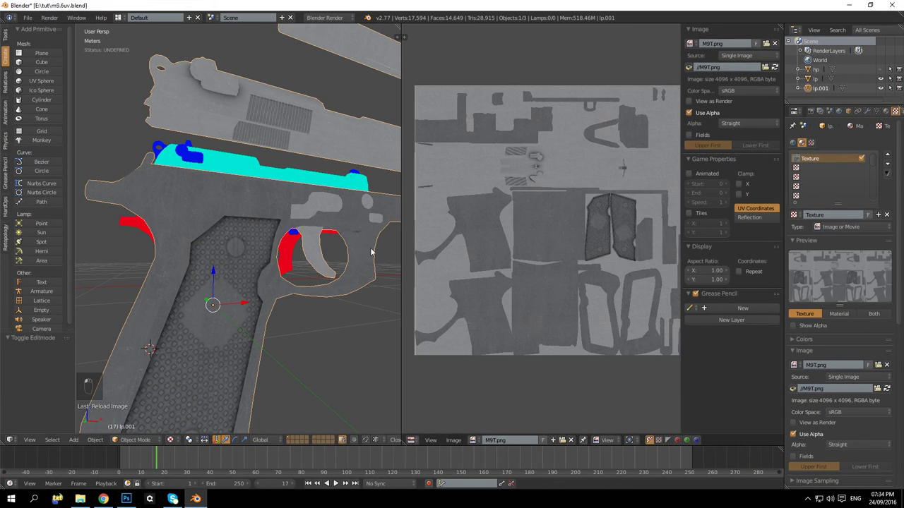
drag(361, 283, 237, 269)
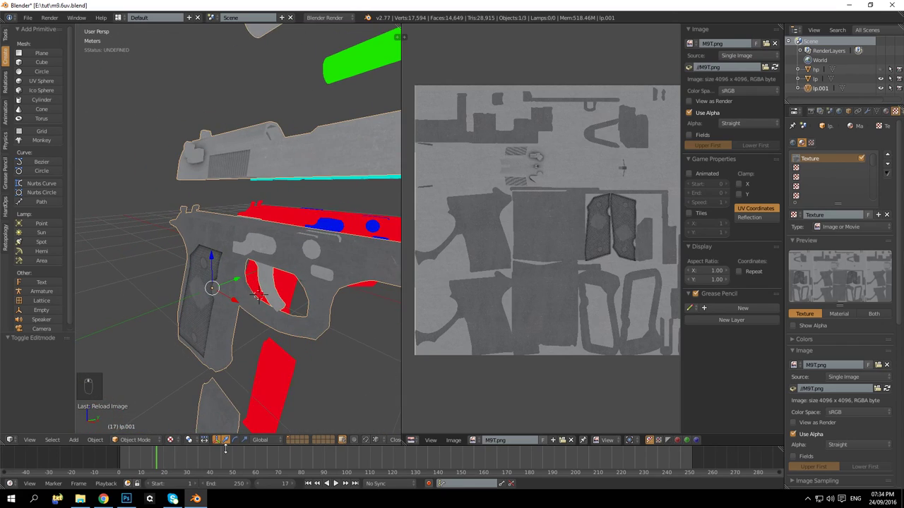
click(196, 500)
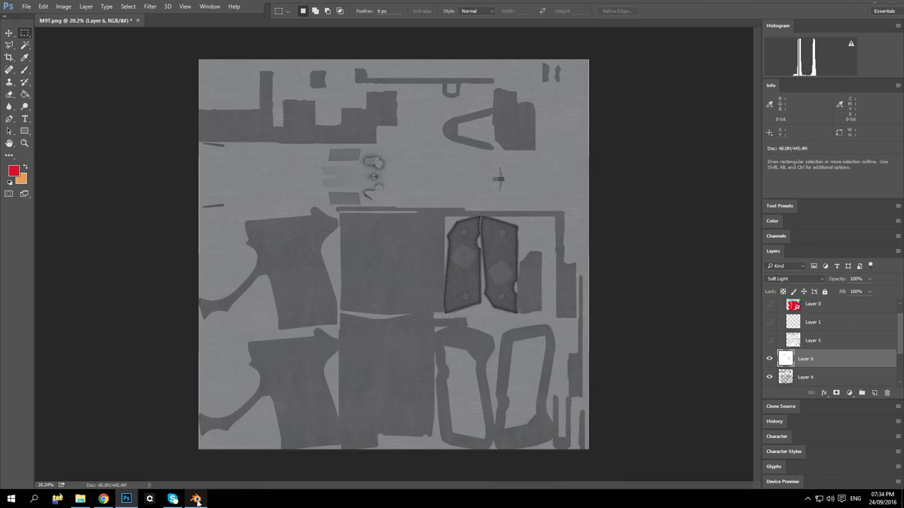
Step: Compare layer visibility and move Layer 6 above Layer 5
click(772, 377)
click(770, 341)
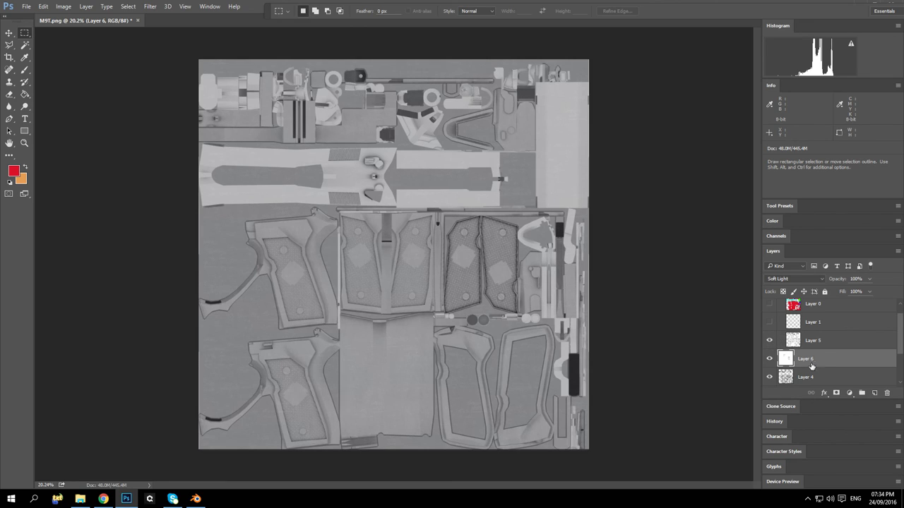
click(772, 343)
click(771, 360)
click(770, 361)
drag(802, 362, 794, 331)
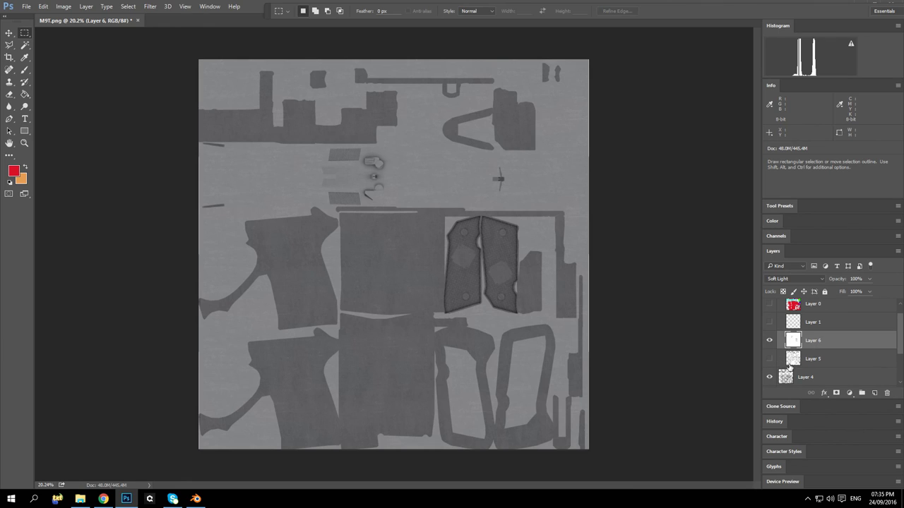
click(770, 361)
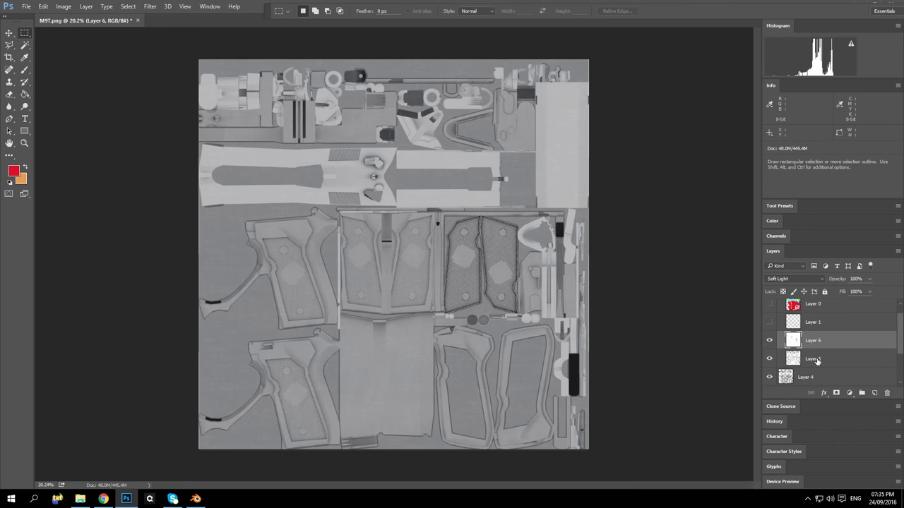
Step: Set Layer 5 to 20% opacity, try several blend modes, then delete Layer 5
click(817, 360)
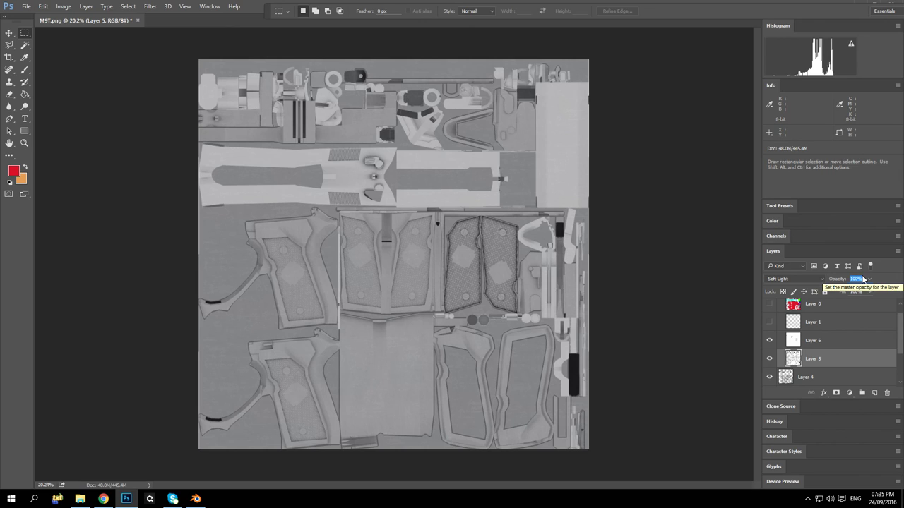
text(20)
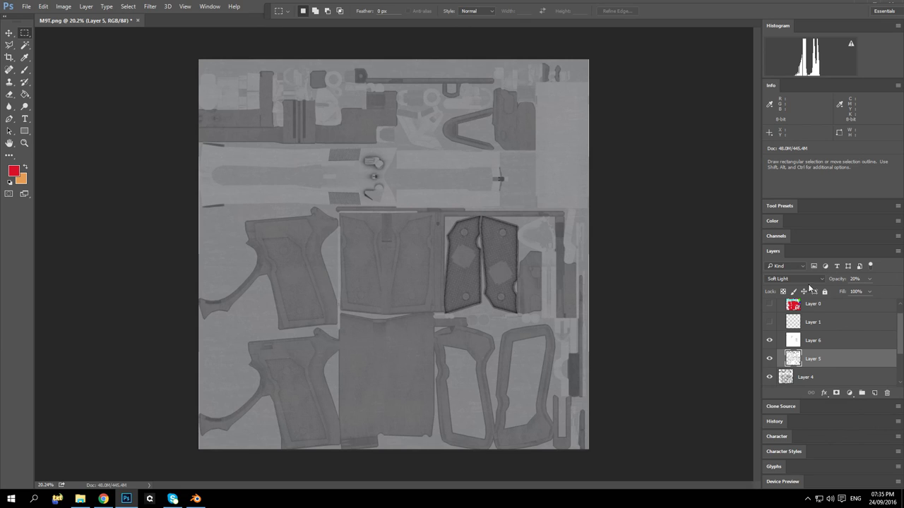
scroll(801, 279, down, 3)
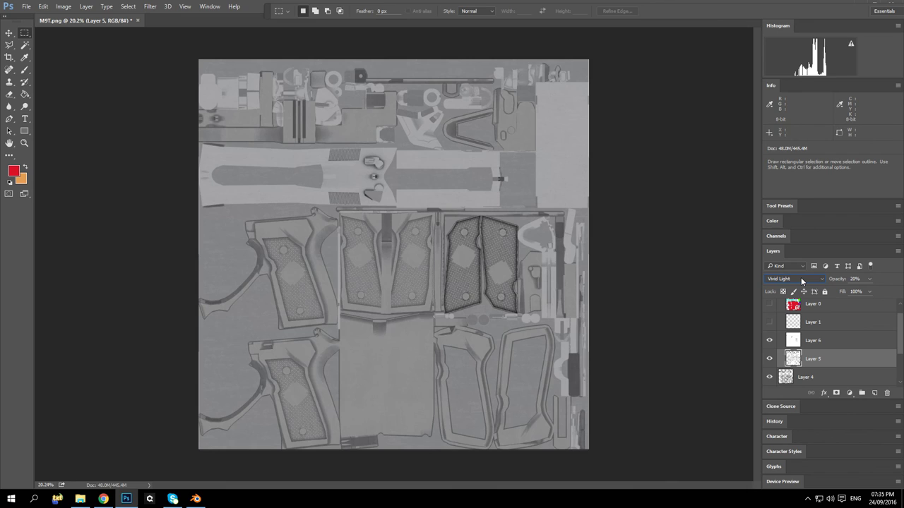
scroll(801, 279, up, 5)
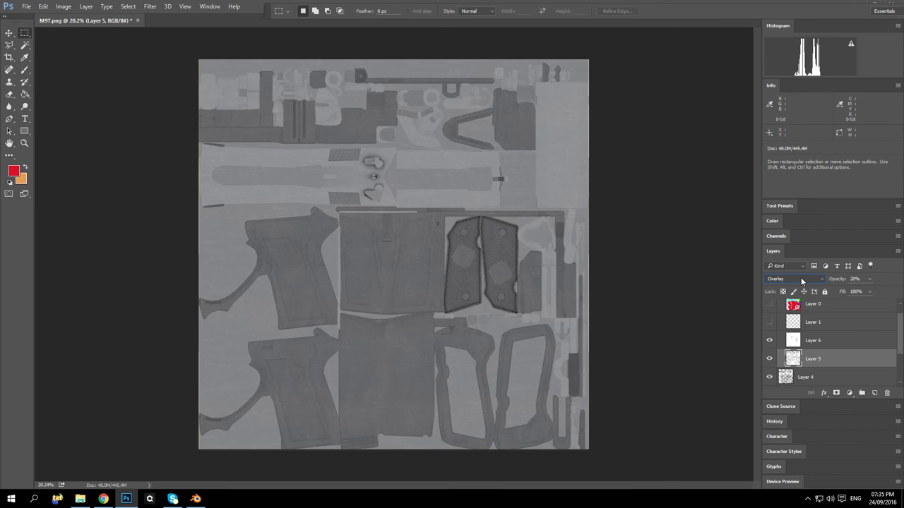
scroll(801, 279, down, 1)
scroll(801, 279, up, 12)
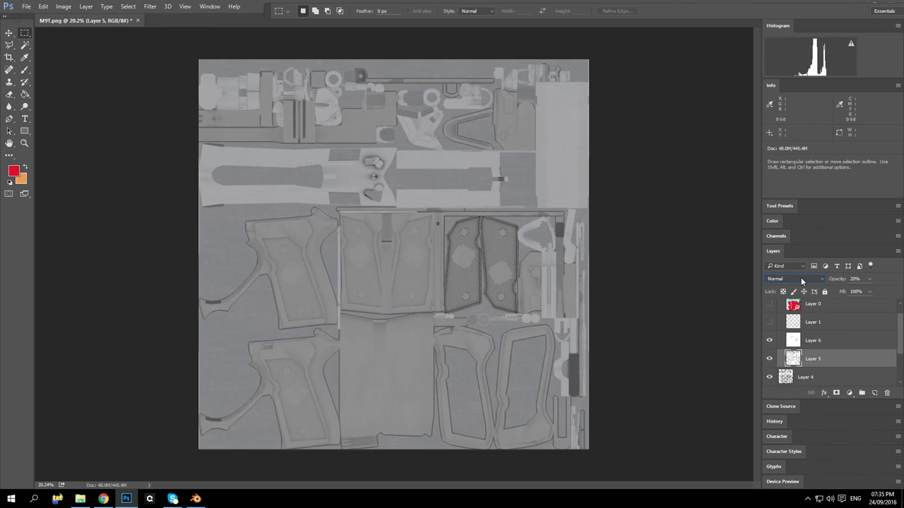
scroll(801, 279, down, 3)
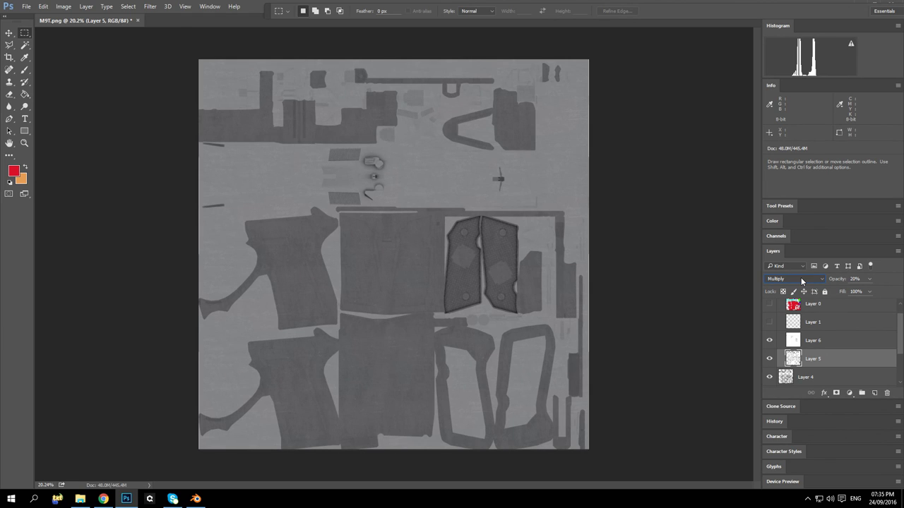
scroll(801, 279, down, 1)
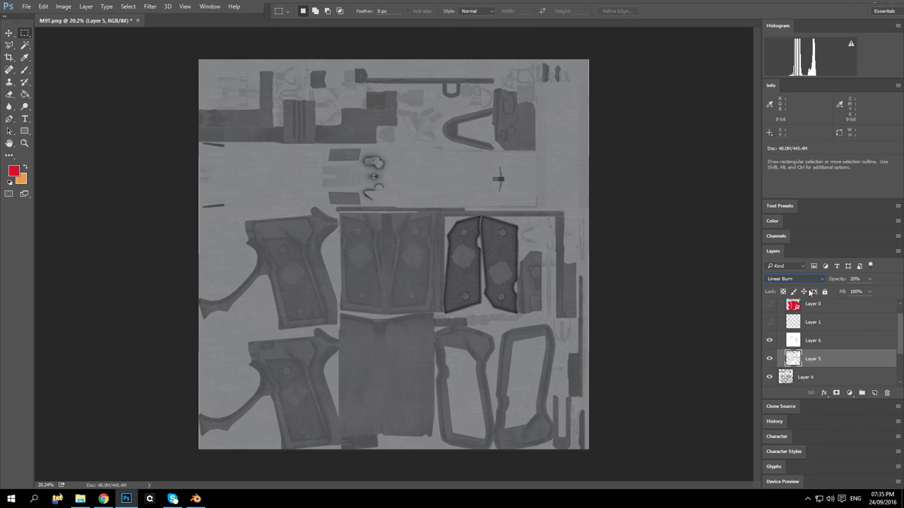
click(887, 392)
click(433, 184)
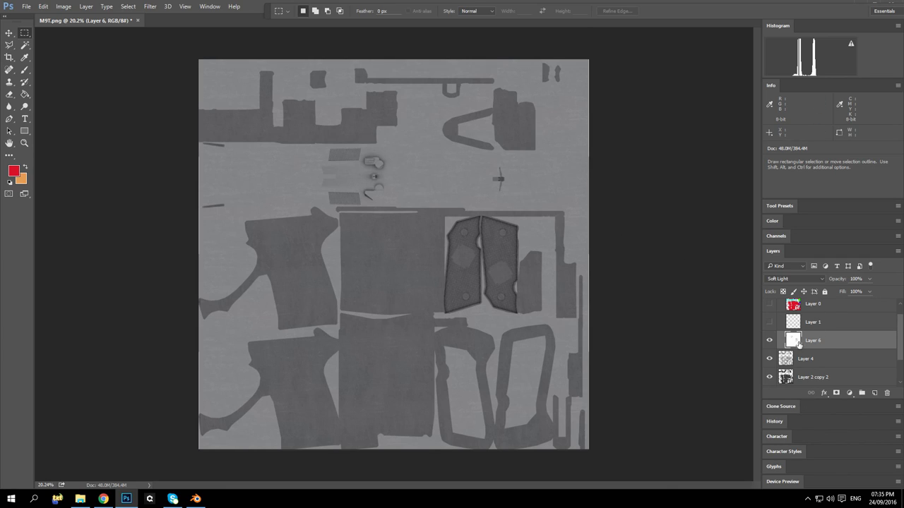
Step: Switch Layer 6's blend mode from Soft Light to Normal
scroll(820, 357, down, 1)
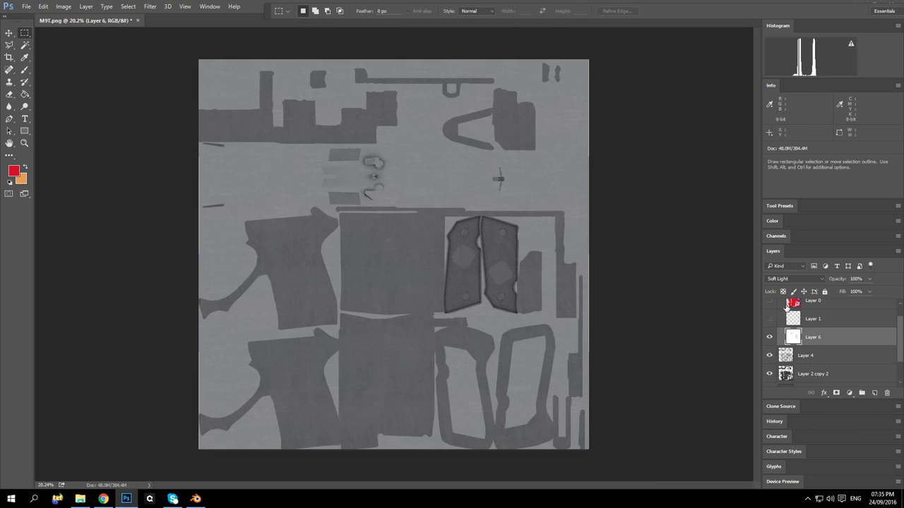
scroll(767, 321, down, 3)
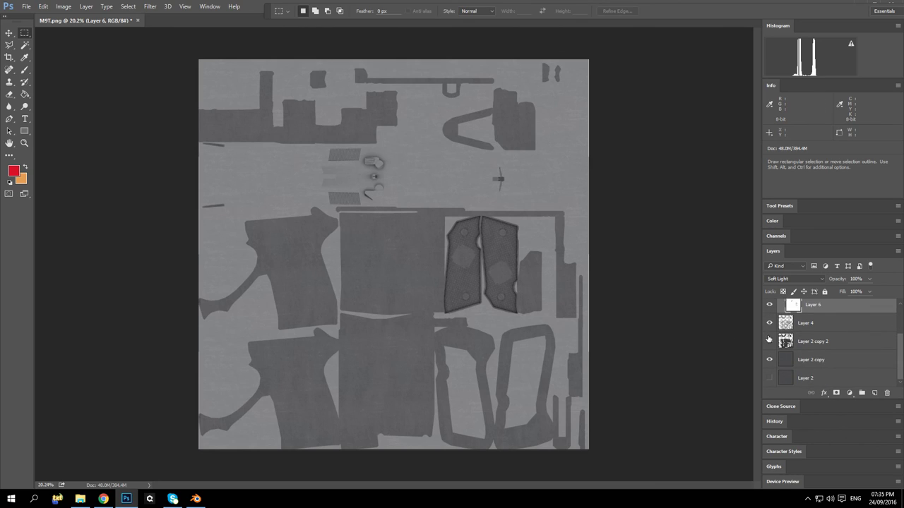
scroll(769, 339, up, 3)
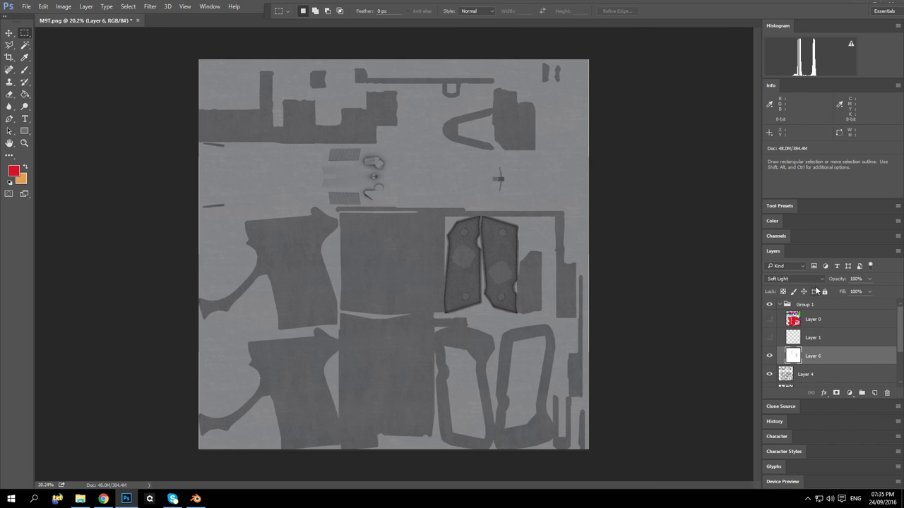
click(781, 278)
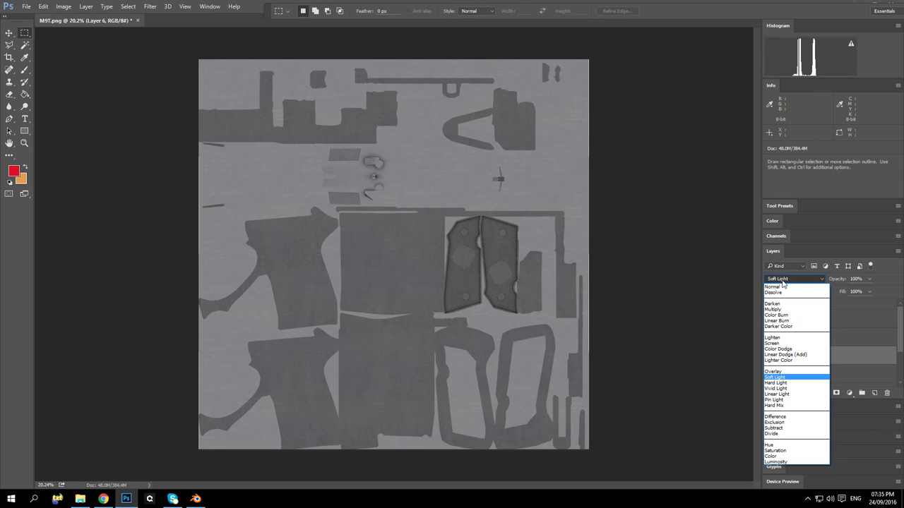
click(780, 284)
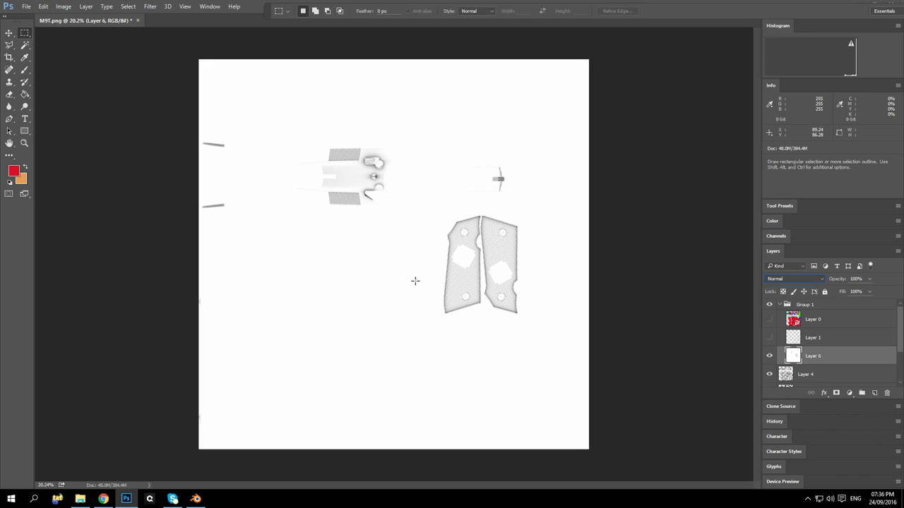
click(150, 7)
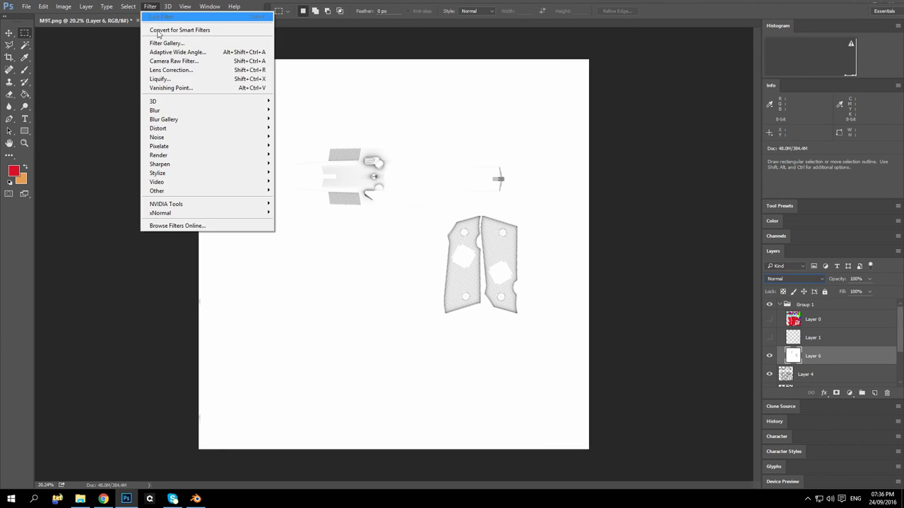
click(97, 83)
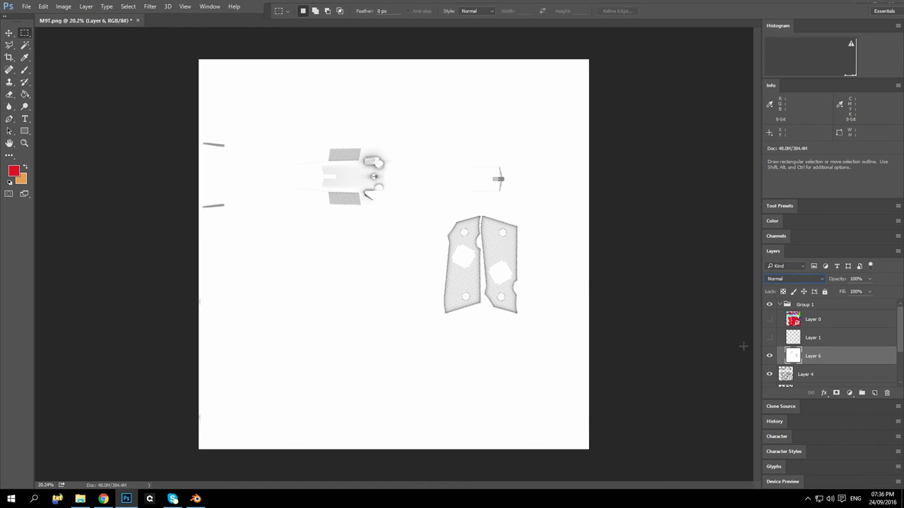
Step: Duplicate Layer 6 as Layer 6 copy and hide the original Layer 6
right_click(838, 360)
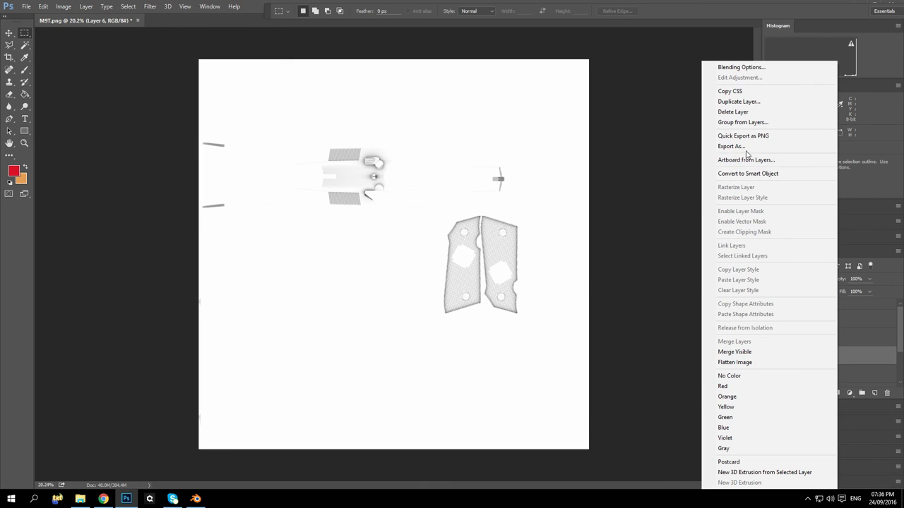
click(739, 101)
click(534, 156)
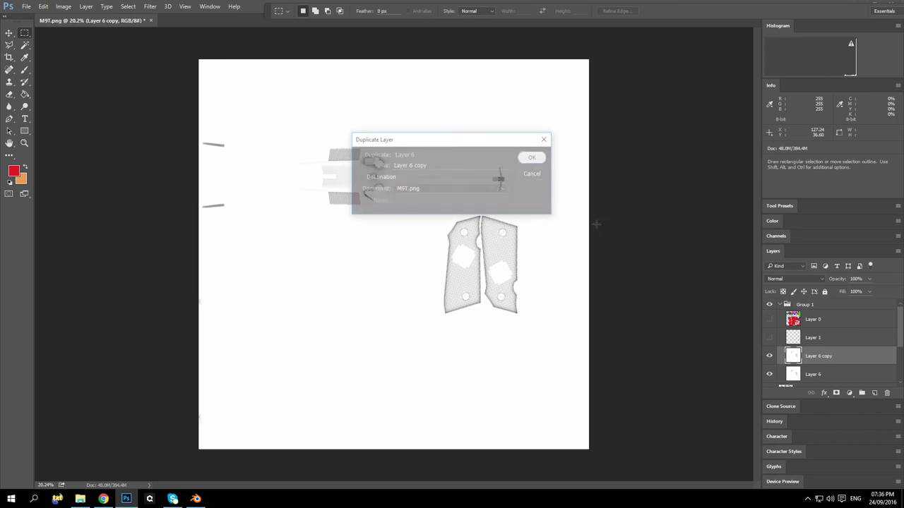
click(769, 374)
Step: Darken Layer 6 copy with a Levels adjustment, black input set to 67
click(86, 6)
mouse_move(64, 7)
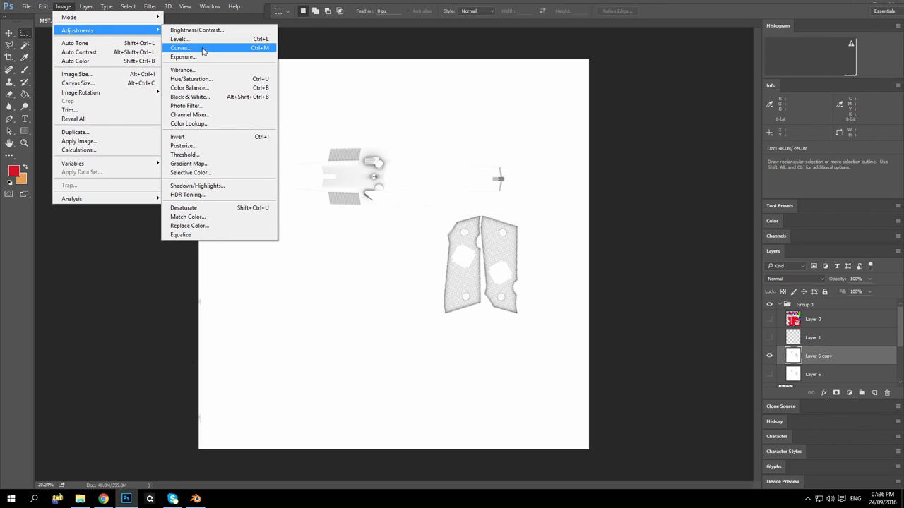
click(180, 39)
drag(370, 215, 399, 216)
drag(444, 111, 301, 64)
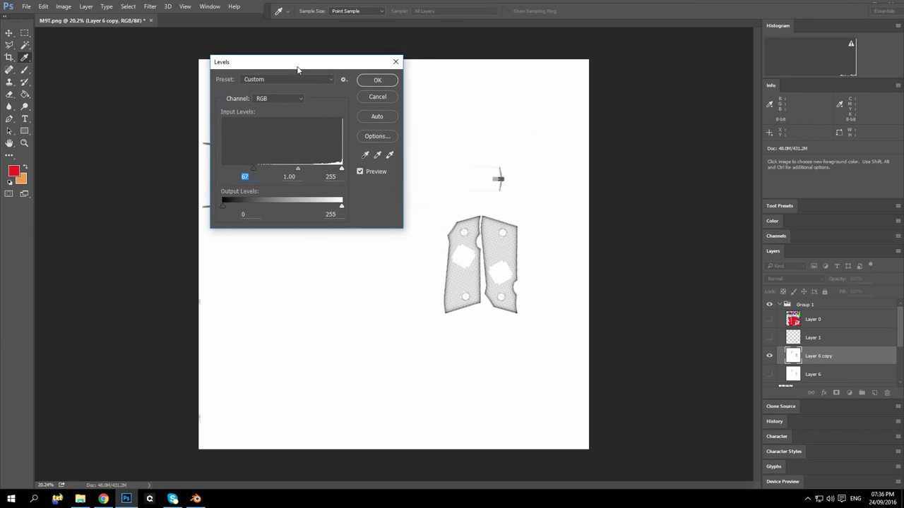
click(362, 81)
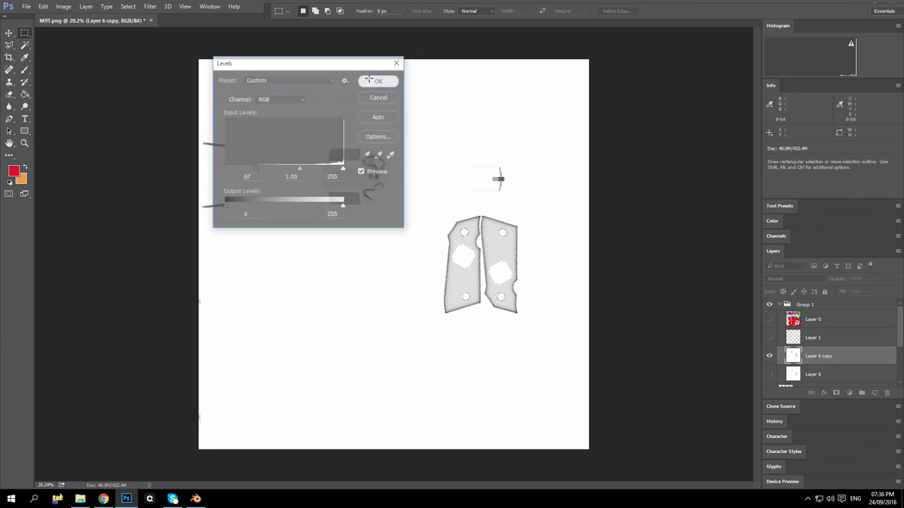
Step: Select the white background with Color Range, delete it, and deselect
click(132, 7)
click(145, 97)
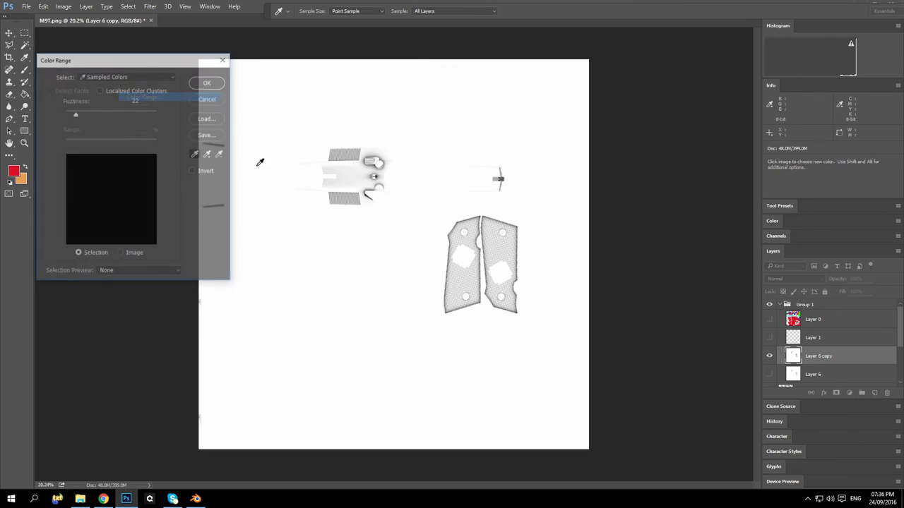
click(278, 102)
click(208, 82)
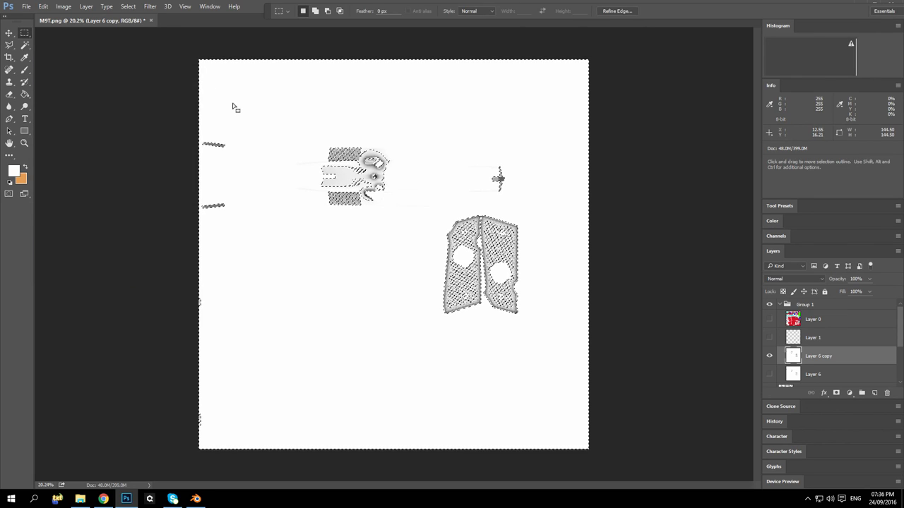
key(Delete)
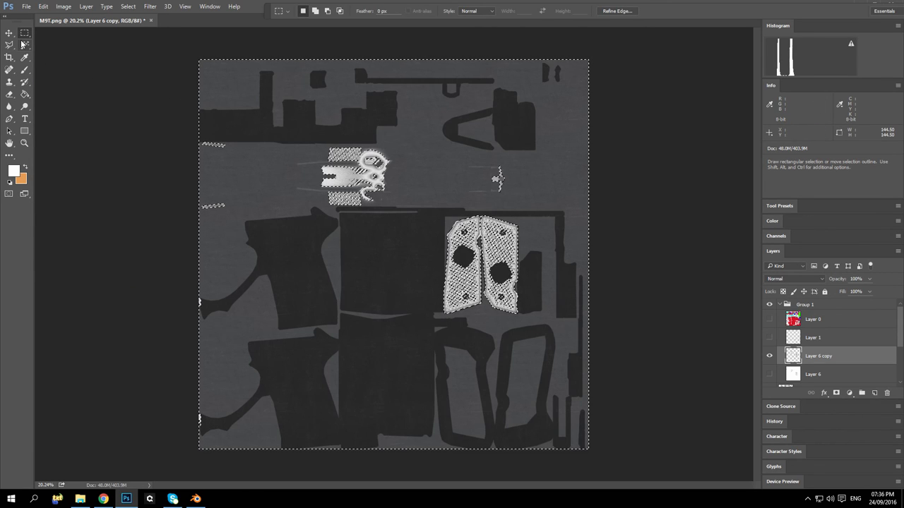
key(ctrl+d)
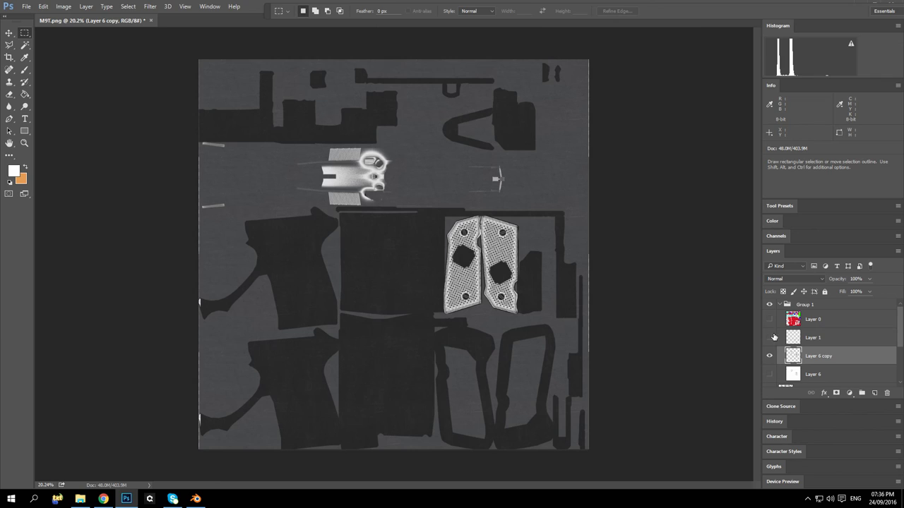
click(819, 279)
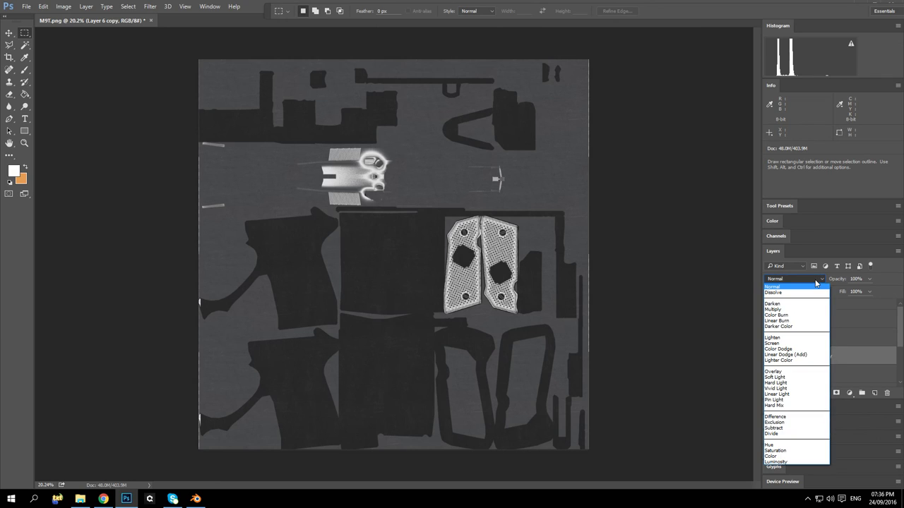
Step: Blend Layer 6 copy in Soft Light at 50% opacity and make Layer 6 visible again
click(796, 377)
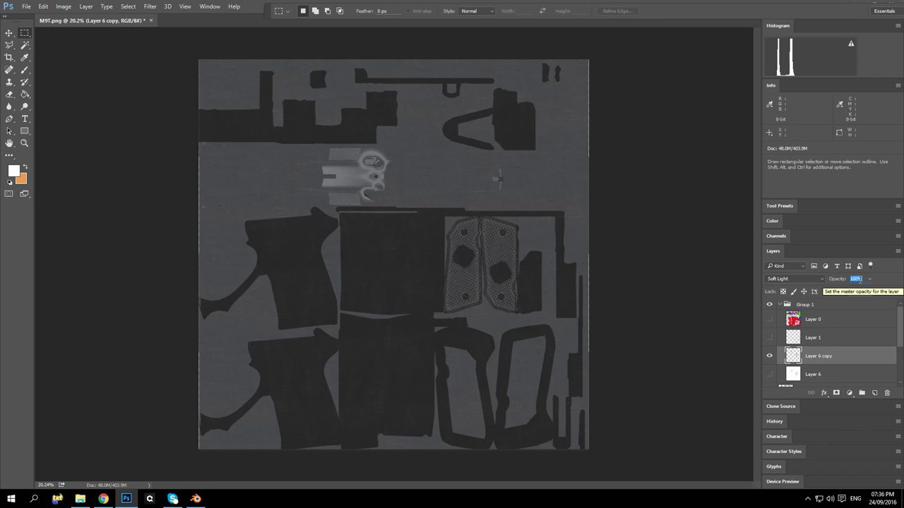
text(50)
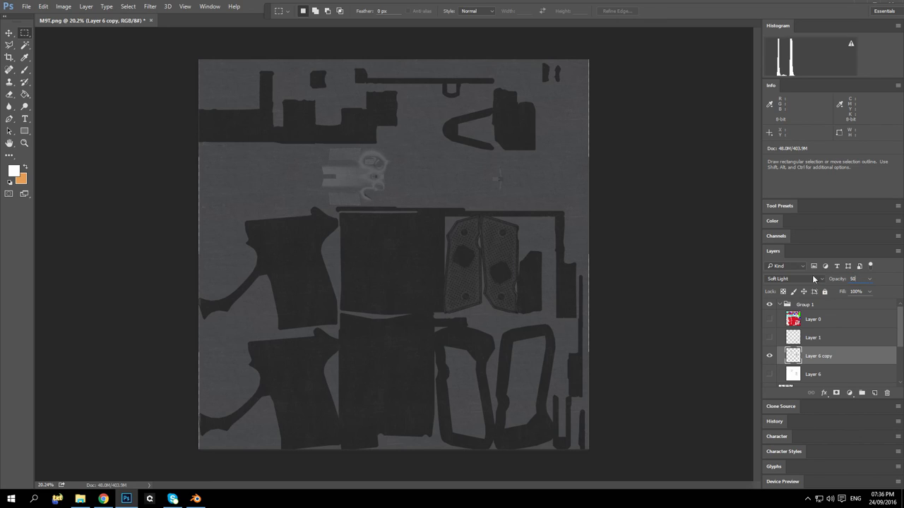
click(769, 374)
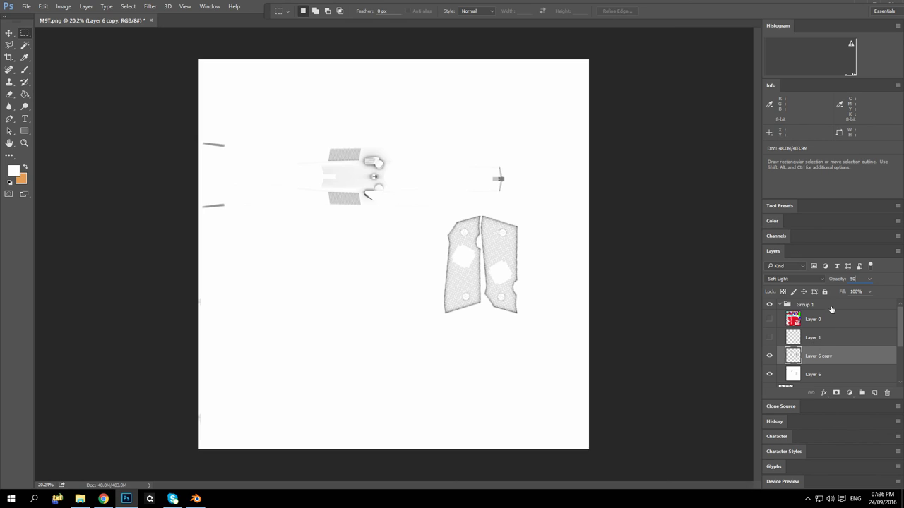
scroll(798, 352, down, 1)
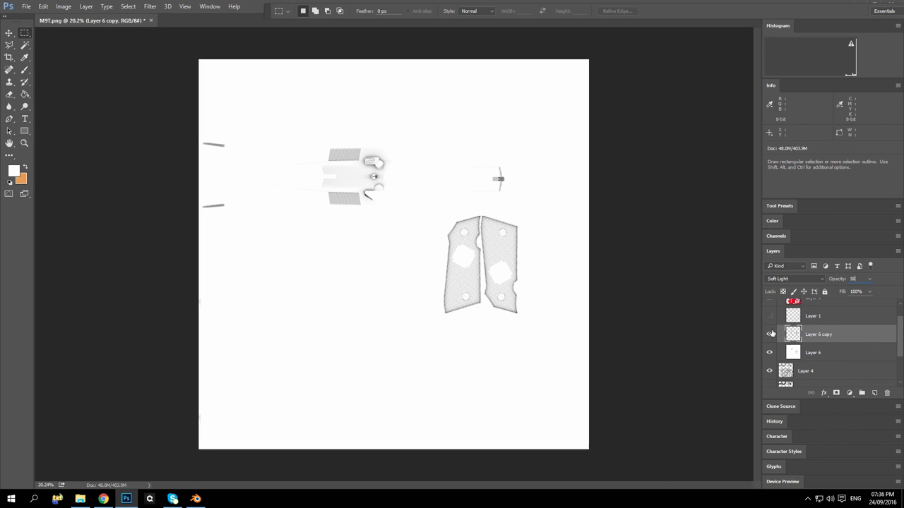
scroll(784, 349, up, 1)
scroll(799, 339, down, 2)
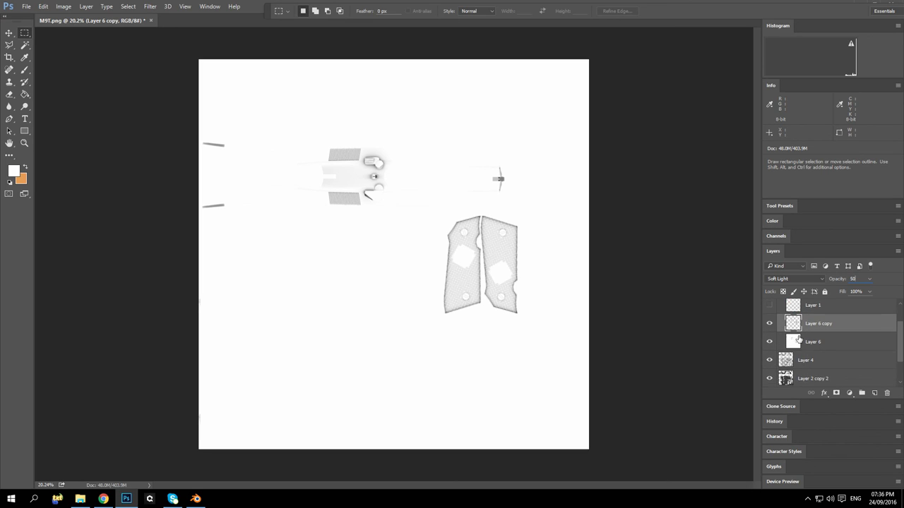
Step: Switch Layer 6's blend mode to Soft Light
click(823, 345)
click(801, 277)
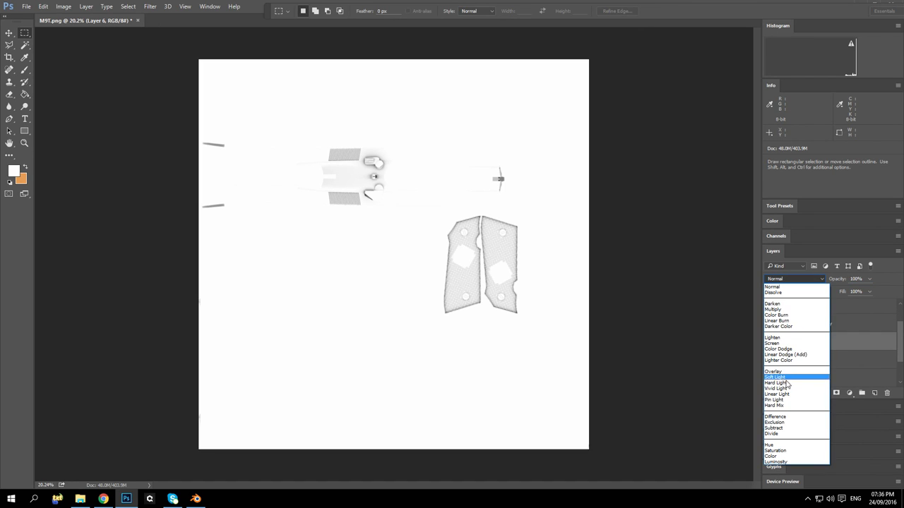
click(780, 377)
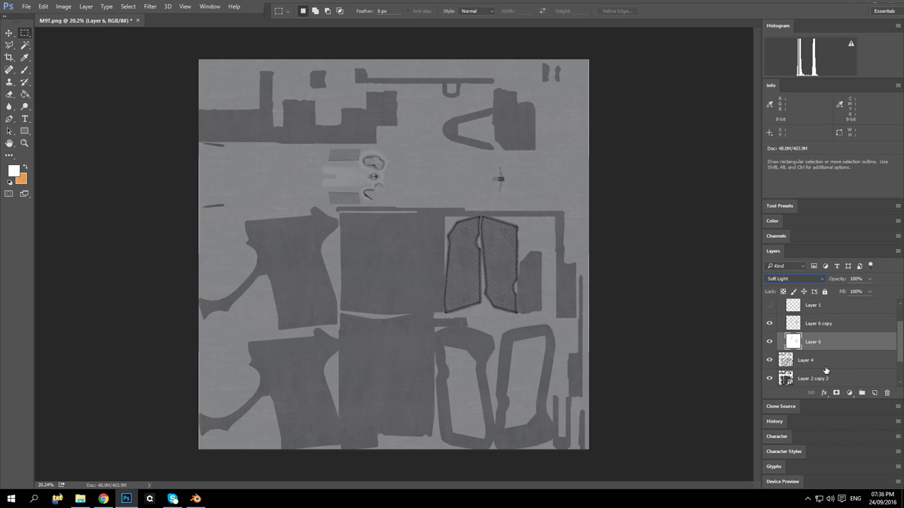
scroll(826, 370, down, 2)
scroll(819, 364, up, 1)
scroll(812, 361, down, 1)
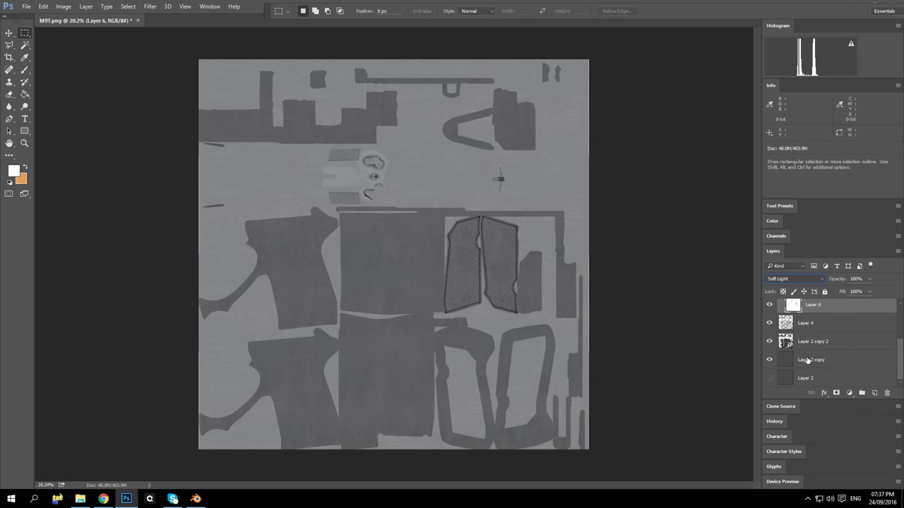
Step: Duplicate Layer 2 copy as Layer 2 copy 3 and place it just above Layer 6 copy
right_click(807, 360)
click(724, 103)
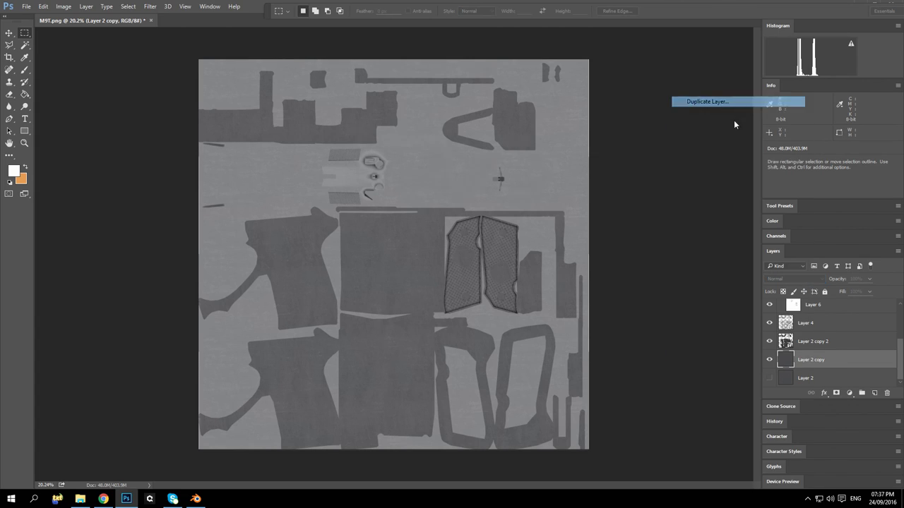
click(533, 155)
drag(807, 365, 804, 345)
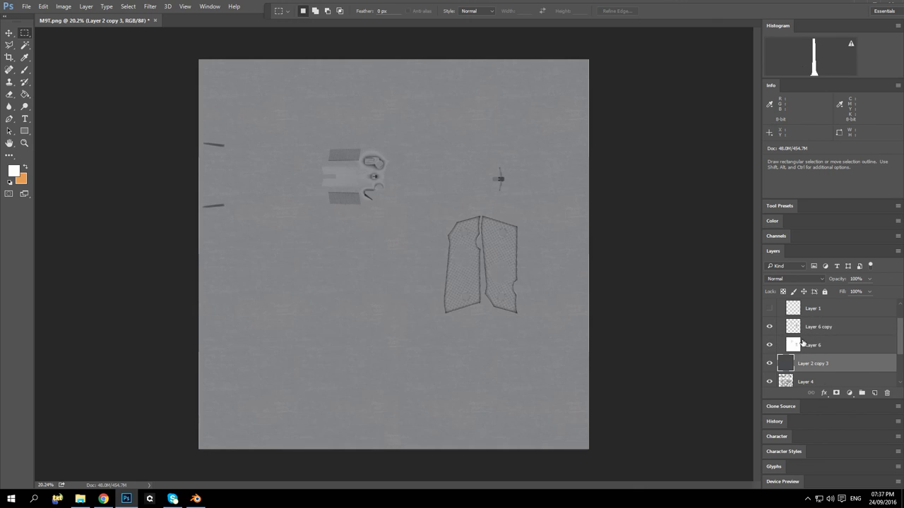
drag(815, 366, 807, 316)
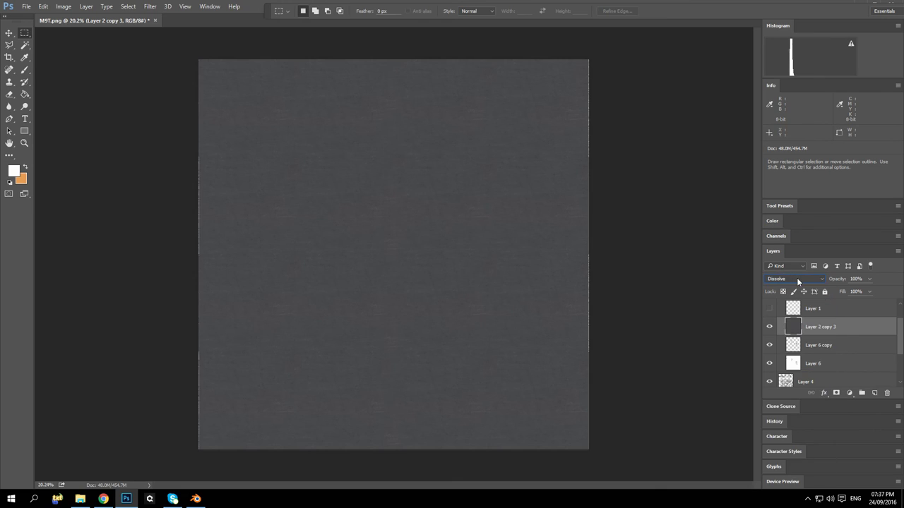
Step: Give Layer 2 copy 3 an 80% opacity in Multiply
scroll(796, 277, down, 2)
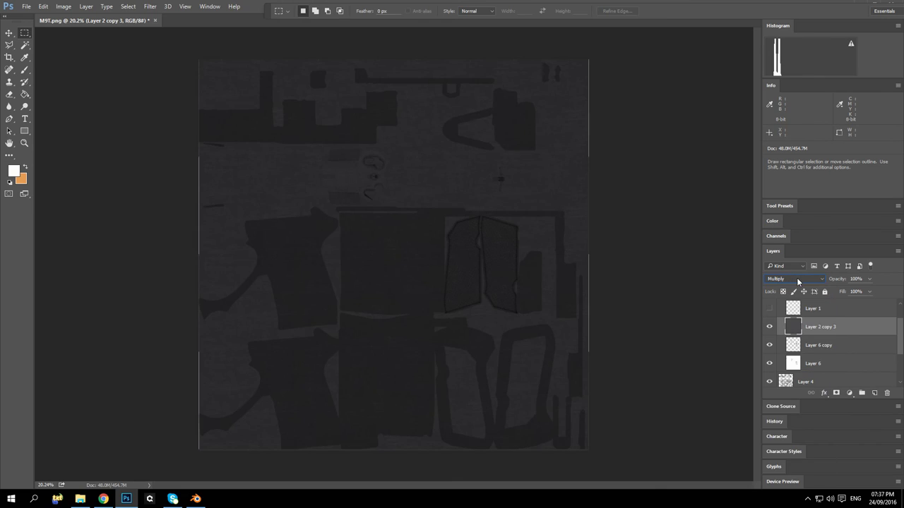
scroll(796, 278, down, 1)
scroll(797, 278, up, 1)
scroll(797, 278, down, 1)
scroll(797, 278, up, 2)
scroll(797, 279, down, 2)
scroll(796, 279, up, 1)
scroll(796, 279, down, 4)
scroll(797, 278, down, 2)
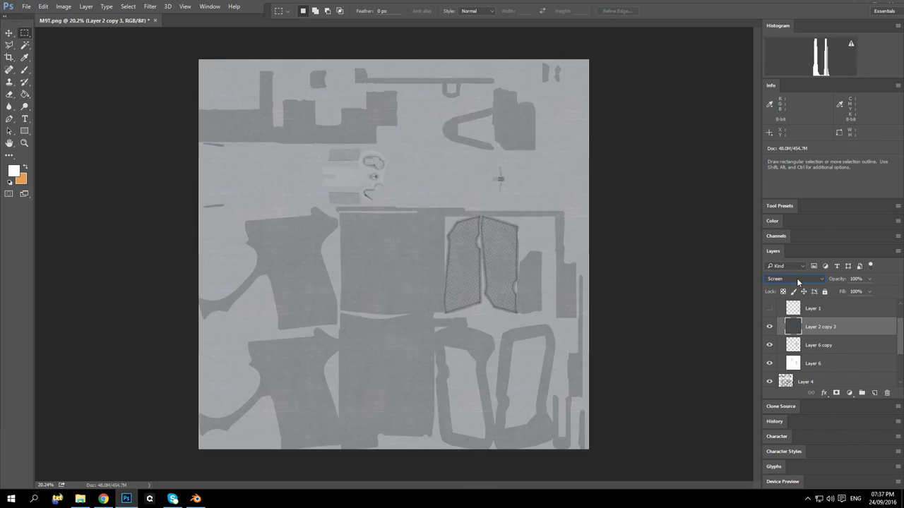
scroll(797, 278, up, 3)
scroll(796, 278, down, 1)
scroll(797, 278, up, 1)
scroll(797, 278, up, 3)
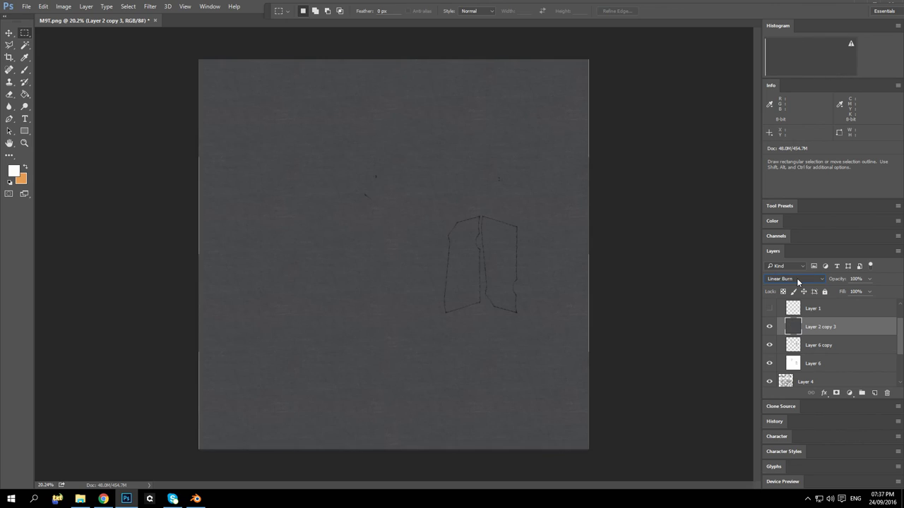
click(856, 279)
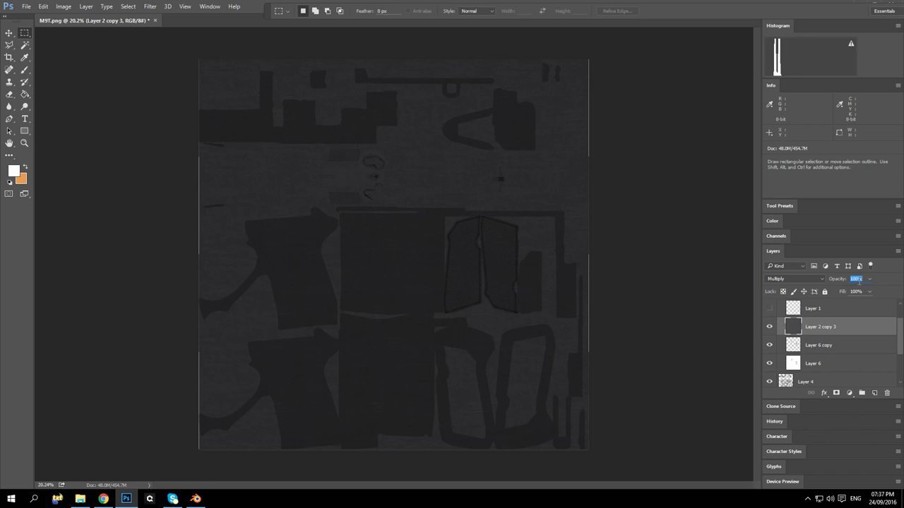
text(80)
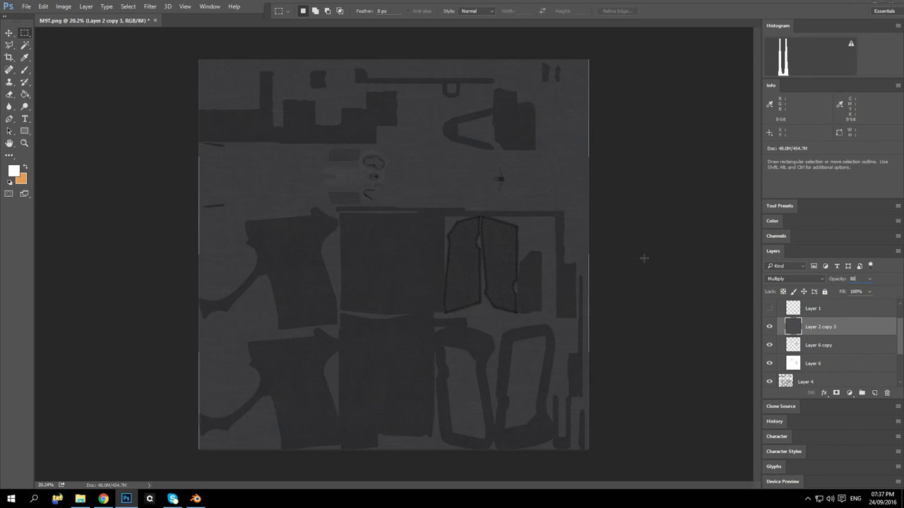
click(414, 280)
scroll(414, 281, up, 7)
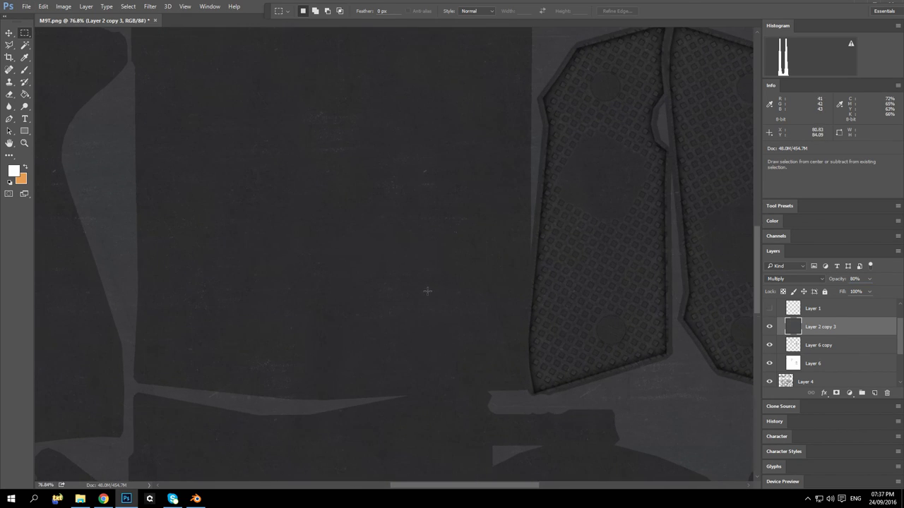
scroll(442, 290, down, 6)
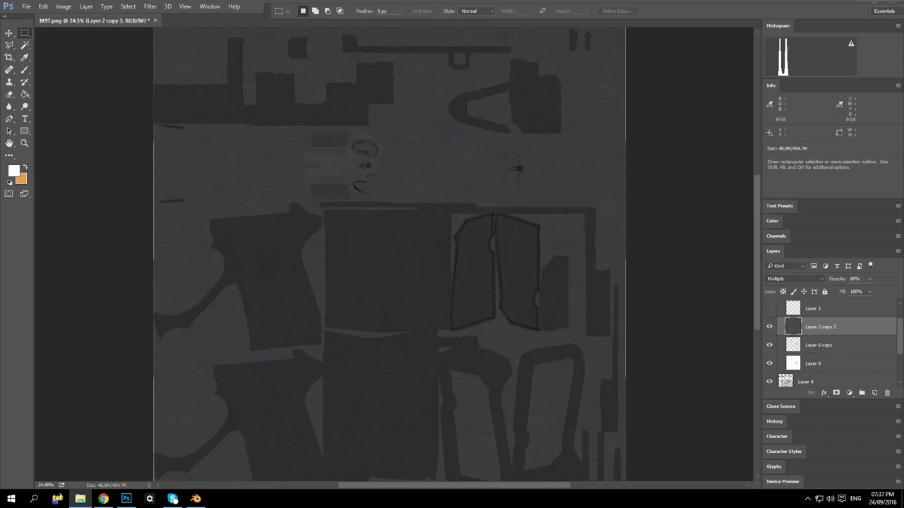
Step: Place the TexturesCom_MetalBare0043_S metal photo on the canvas and enlarge it
drag(294, 270, 289, 267)
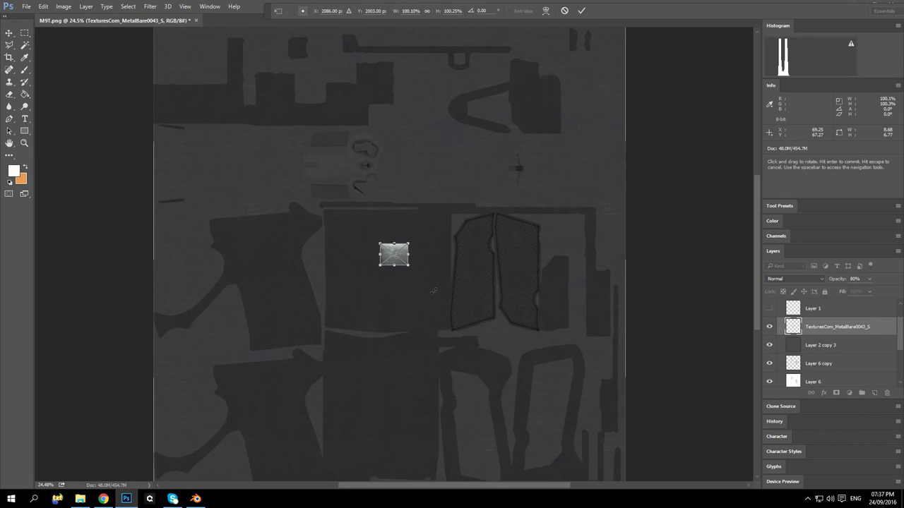
drag(409, 265, 627, 451)
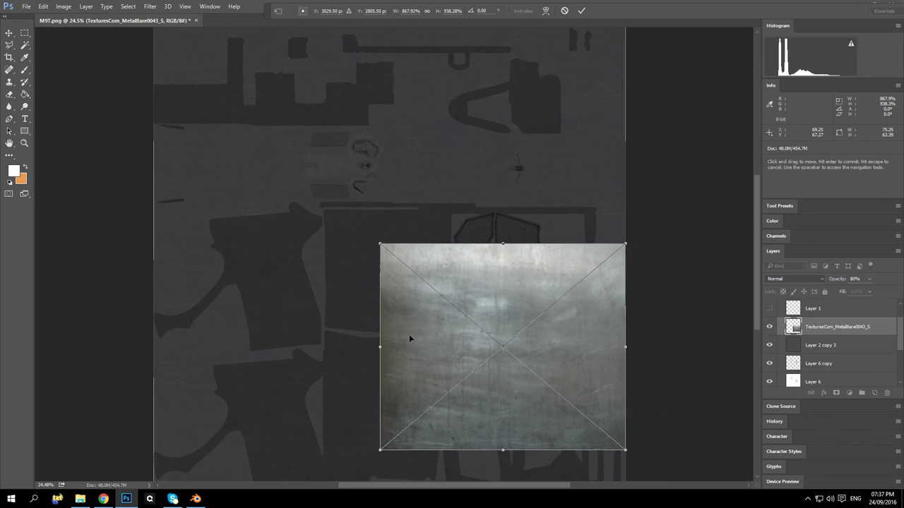
scroll(399, 328, down, 3)
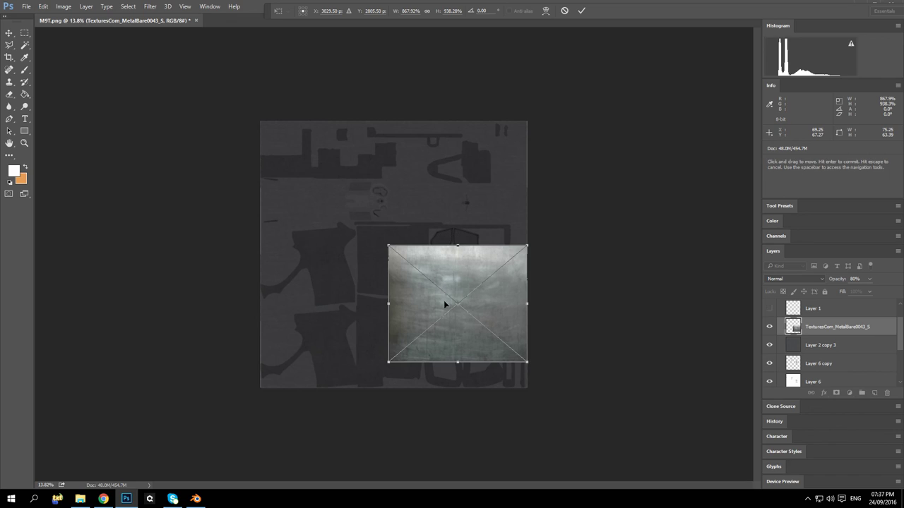
key(Return)
Step: Move the metal texture layer down toward the bottom edge
key(m)
drag(441, 283, 448, 339)
key(ctrl+d)
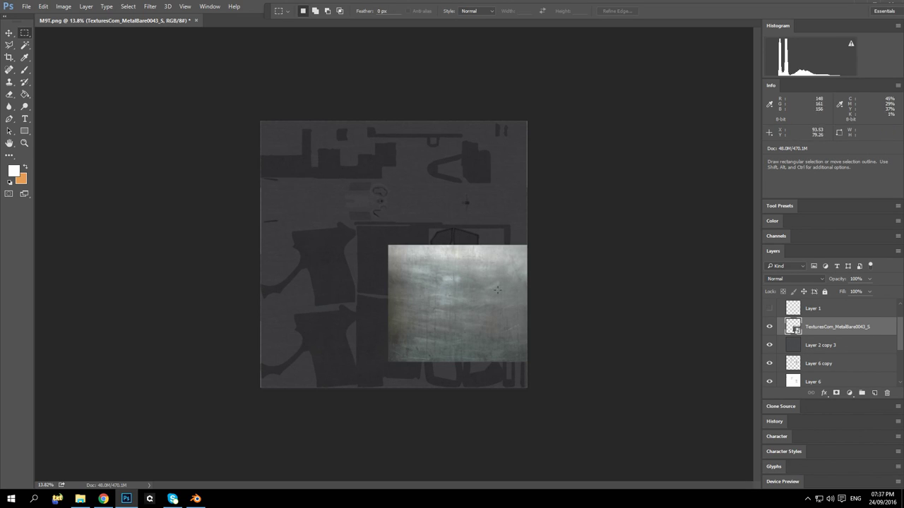
click(9, 33)
drag(430, 280, 430, 306)
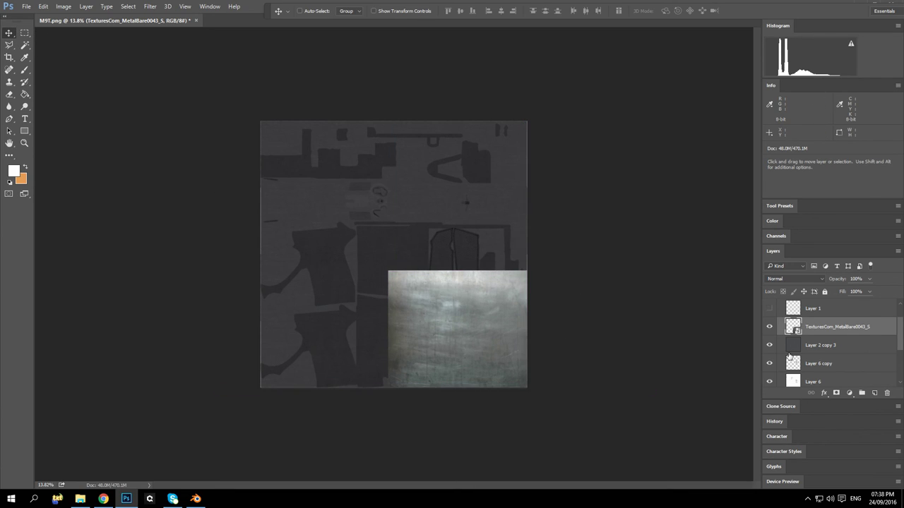
Step: Merge the metal photo into a new Layer 7, then Step Backward to undo the stray merge
right_click(831, 331)
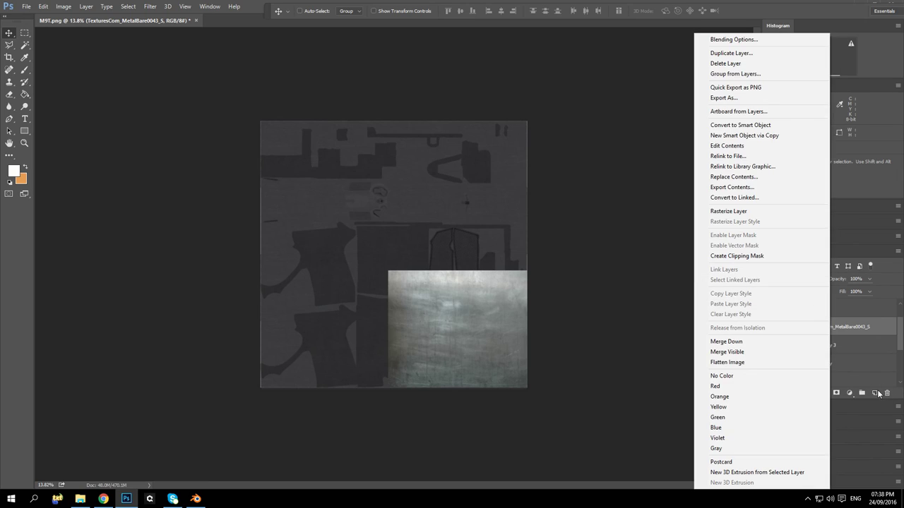
key(Escape)
ctrl+click(873, 393)
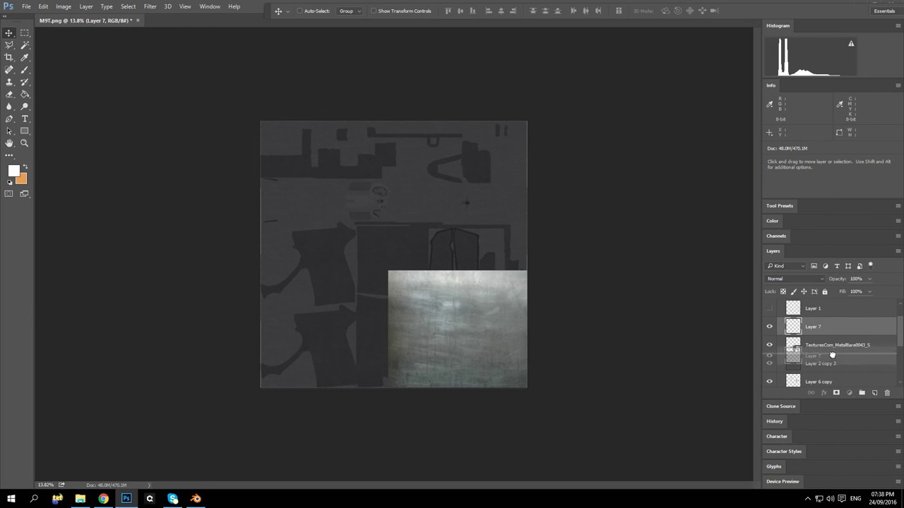
right_click(826, 330)
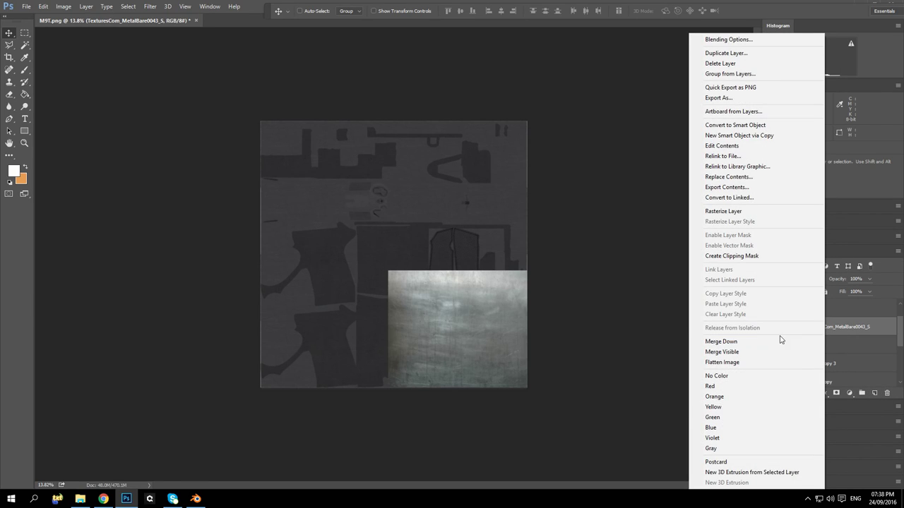
click(764, 343)
right_click(802, 328)
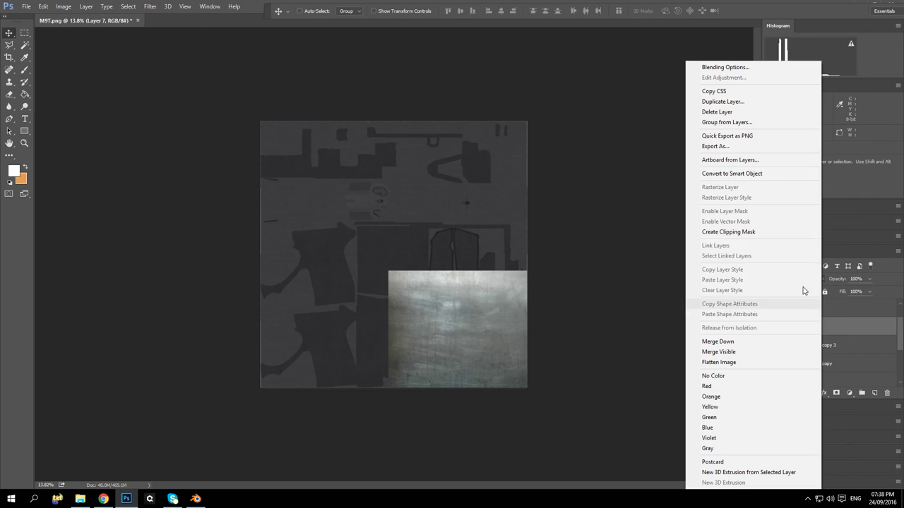
click(739, 342)
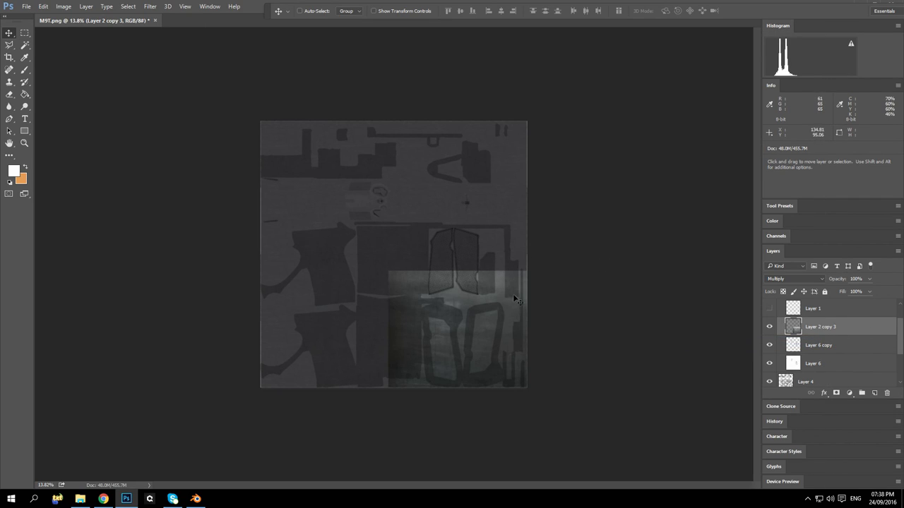
drag(464, 319, 434, 298)
key(ctrl+z)
key(ctrl+z)
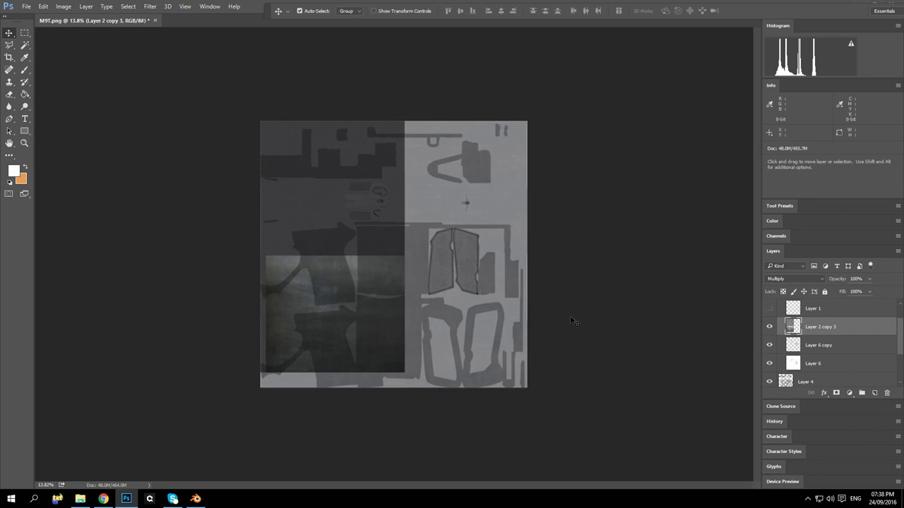
key(ctrl+z)
click(44, 7)
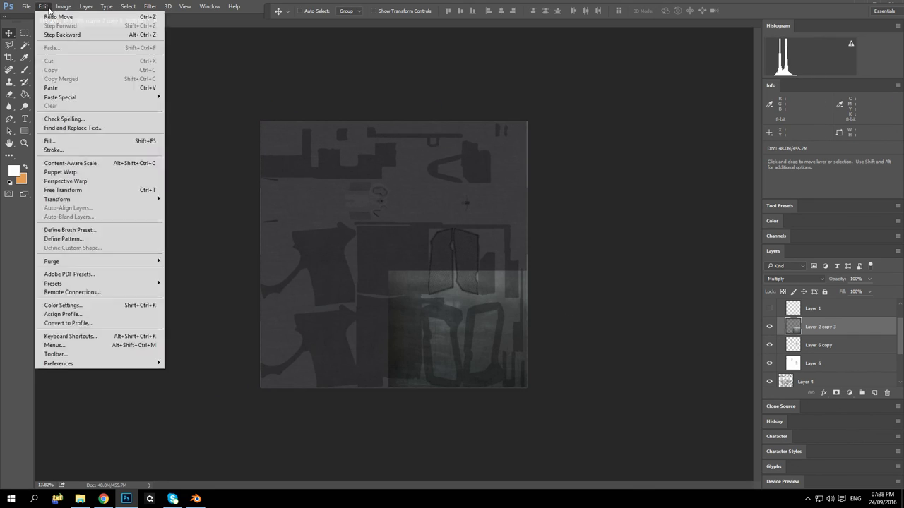
click(55, 35)
Step: Duplicate Layer 7, slide the copy to the lower left, and merge it into Layer 7
right_click(826, 328)
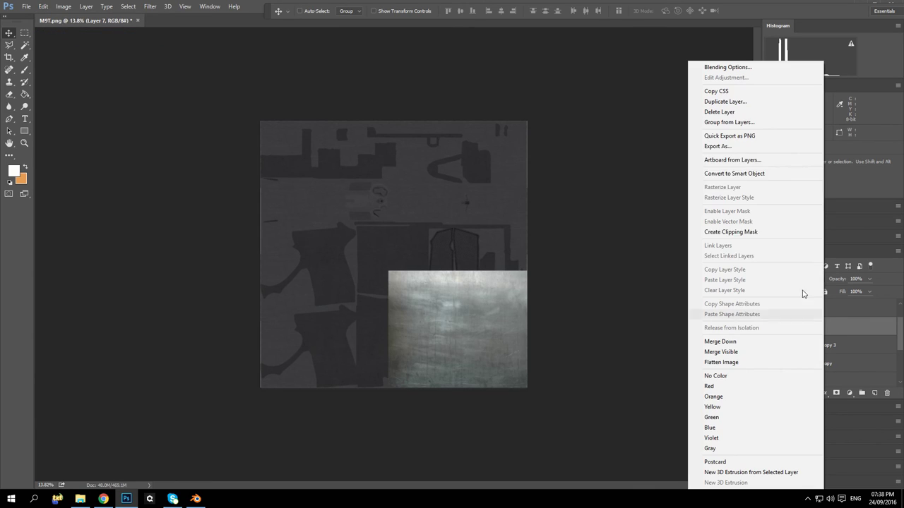
click(740, 100)
key(Return)
drag(465, 315, 337, 315)
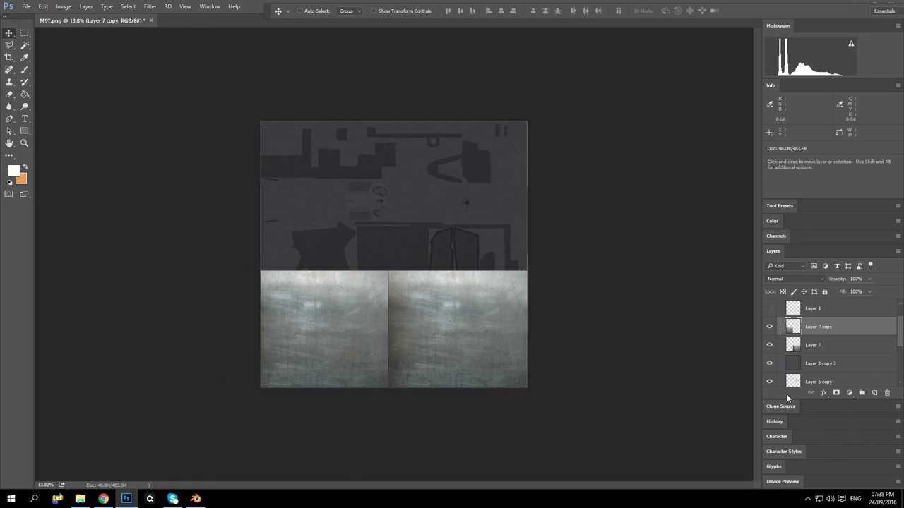
right_click(834, 328)
click(746, 342)
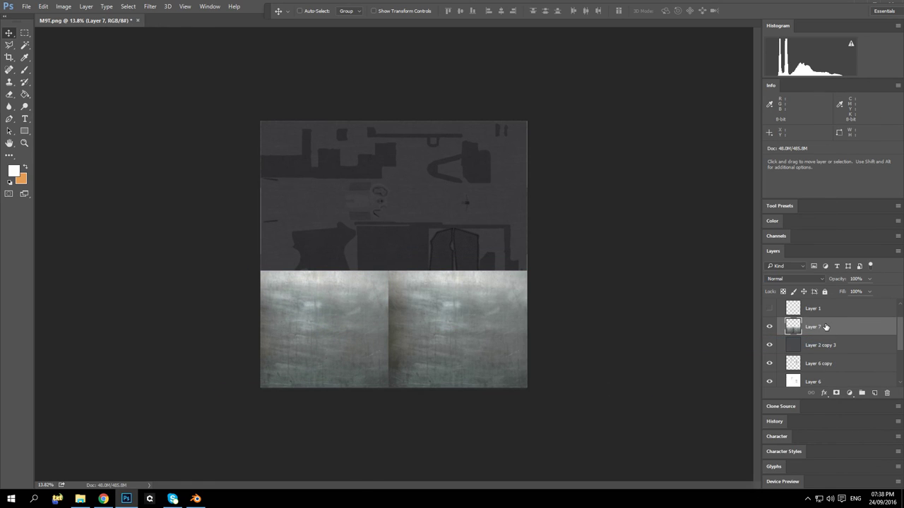
Step: Duplicate the merged metal layer and move the copy up over the upper half
right_click(826, 327)
click(738, 106)
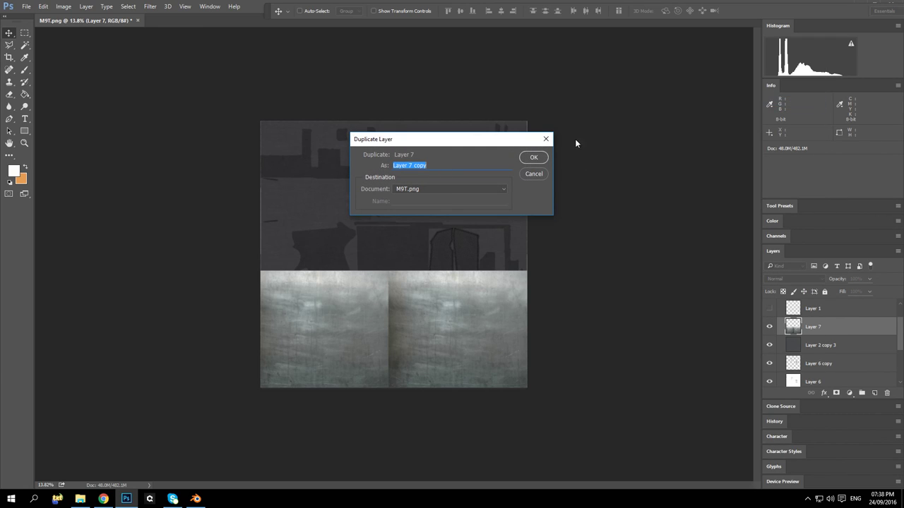
click(531, 157)
drag(454, 329, 462, 224)
Step: Add another copy over the top strip and merge all copies down into Layer 7
right_click(819, 327)
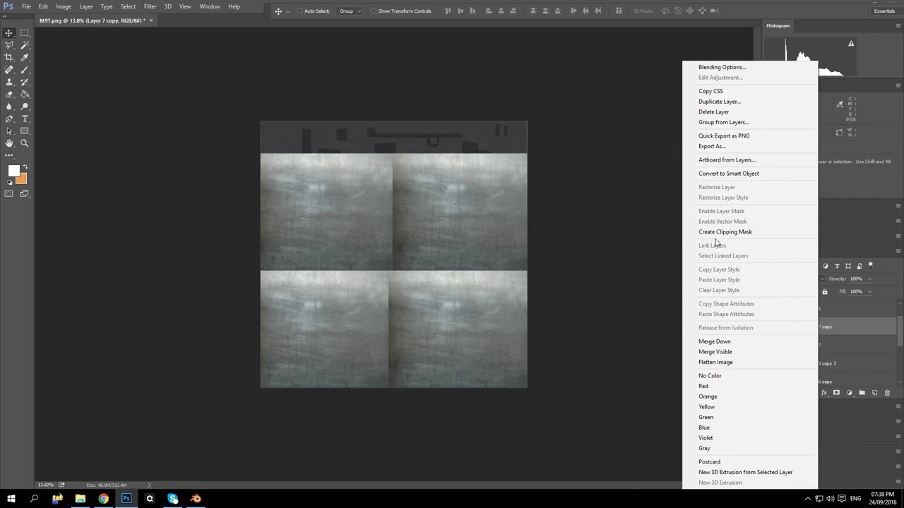
click(717, 104)
click(532, 158)
drag(369, 205, 378, 126)
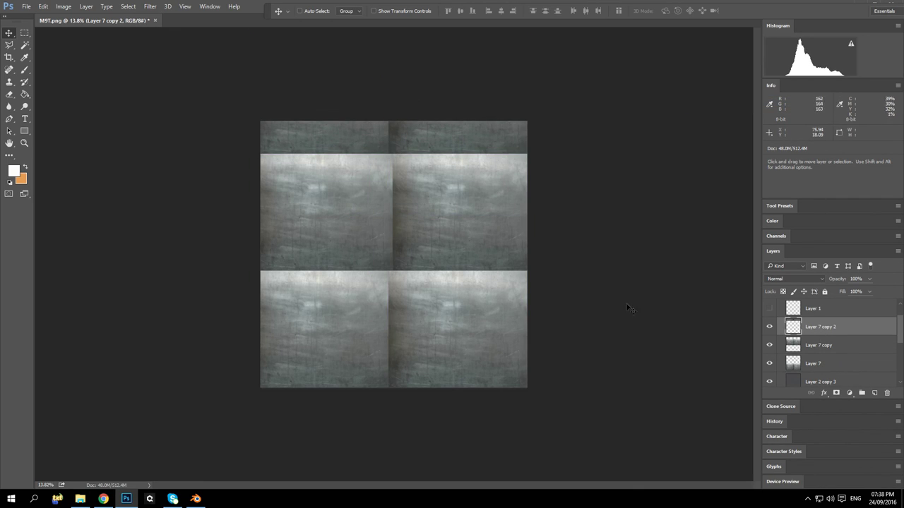
right_click(817, 329)
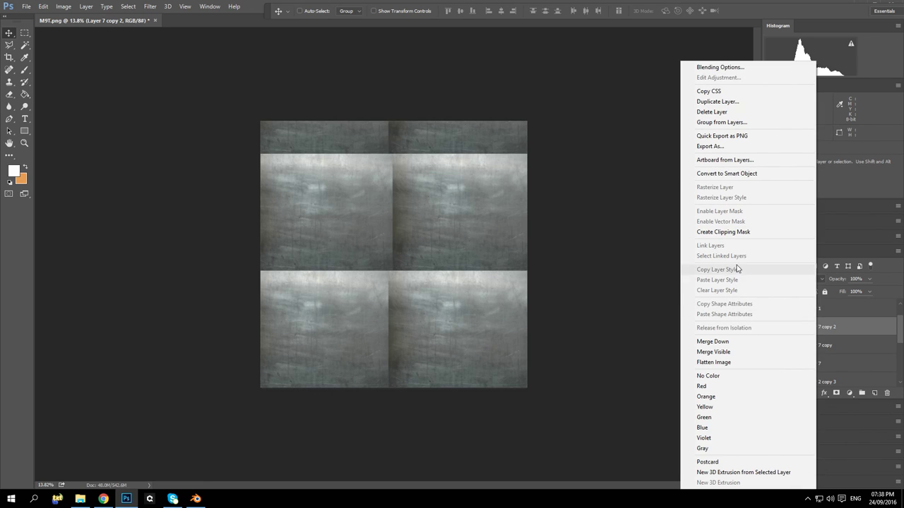
click(746, 342)
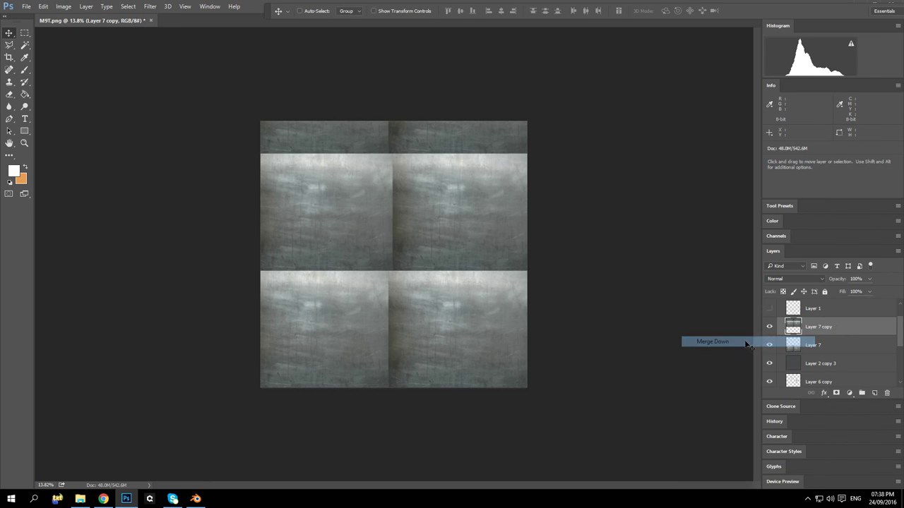
right_click(800, 325)
click(839, 333)
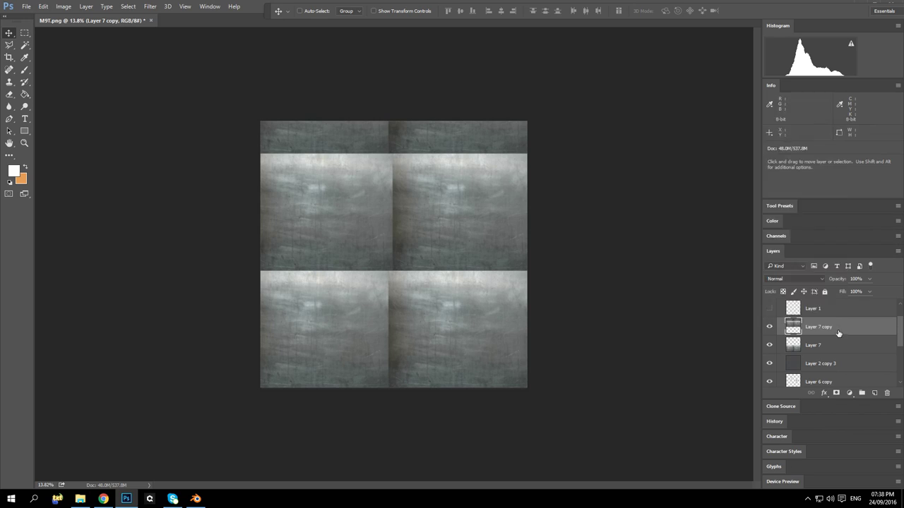
right_click(838, 333)
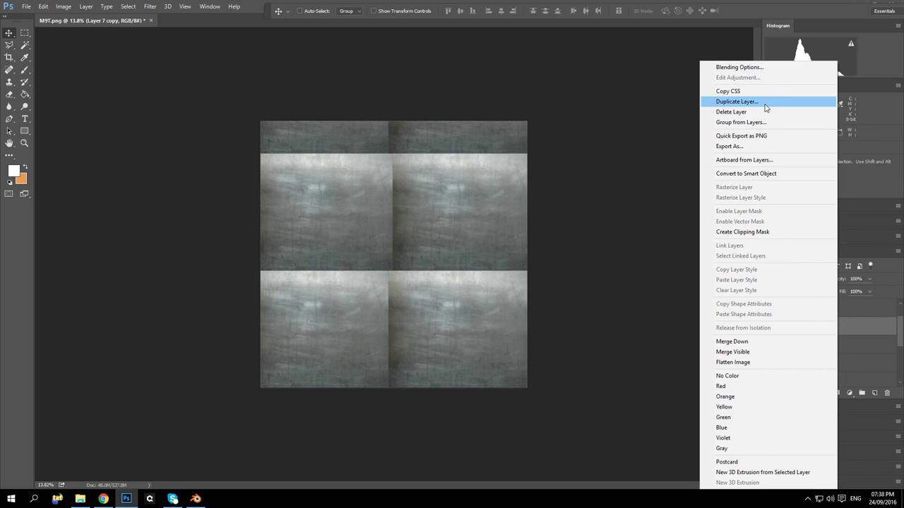
click(812, 342)
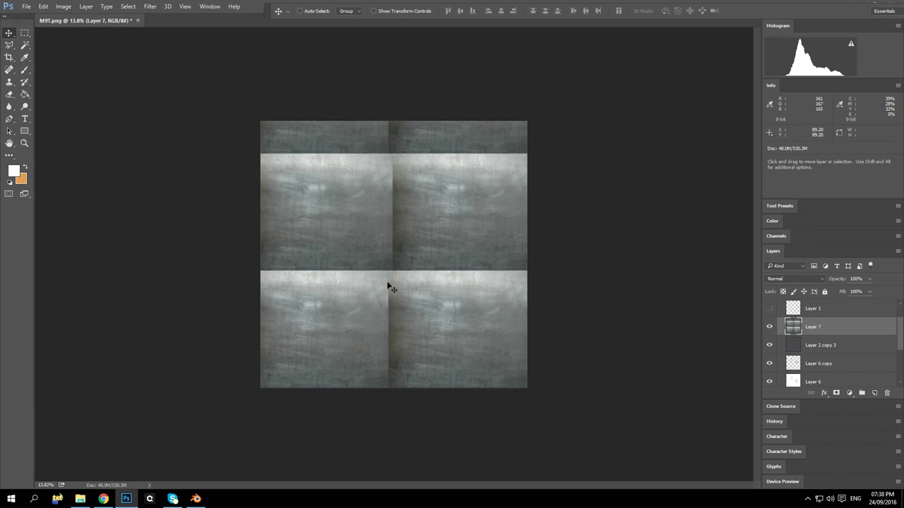
Step: Use the Clone Stamp to cover the vertical seam in the upper tiles
click(9, 82)
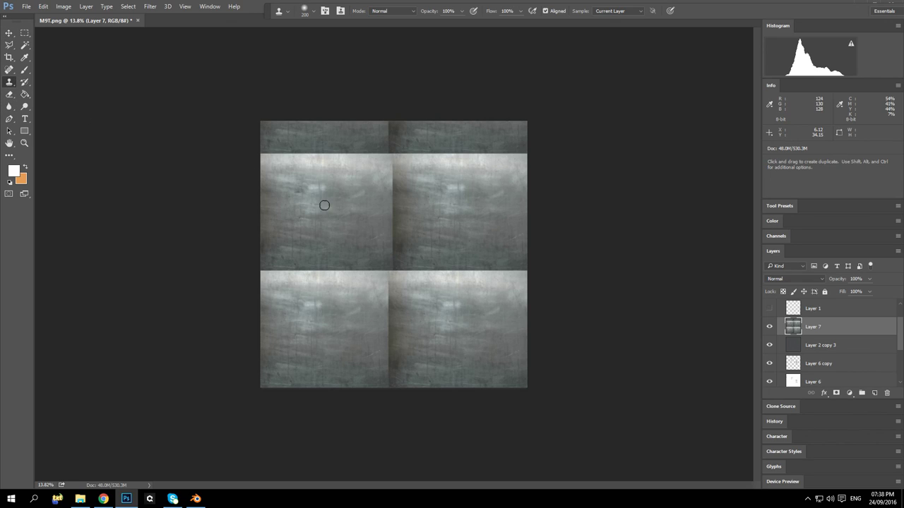
drag(391, 150, 388, 177)
key(ctrl+z)
alt+click(375, 164)
click(389, 151)
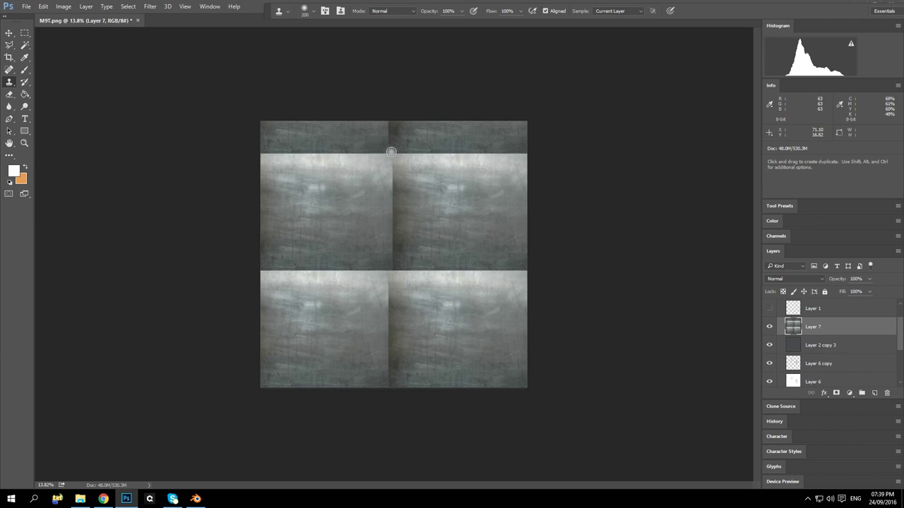
drag(389, 192, 391, 257)
alt+click(370, 197)
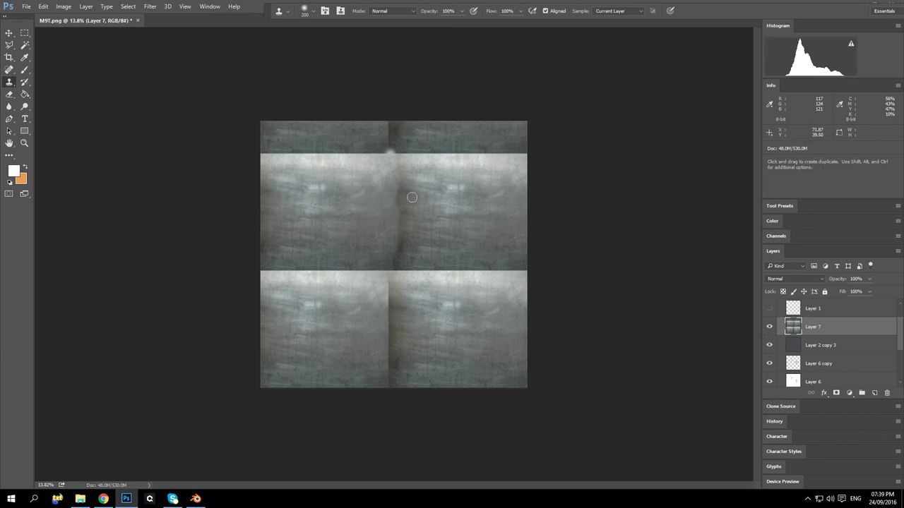
click(396, 189)
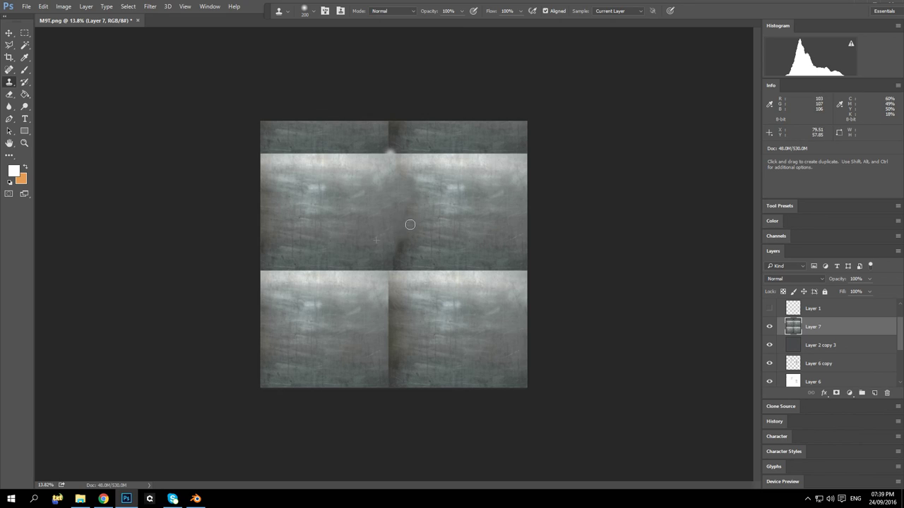
drag(386, 155, 392, 133)
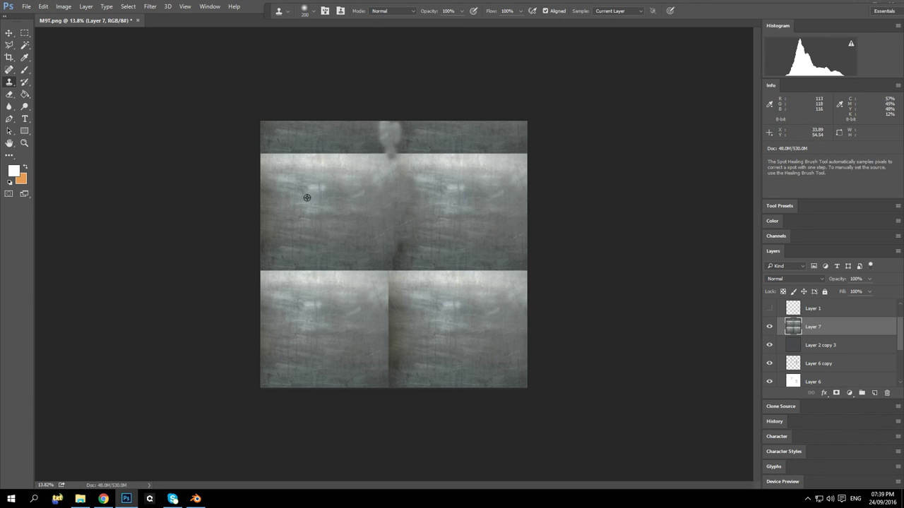
Step: Clone over the bright band's top edge and the lower vertical seam
drag(260, 151, 423, 159)
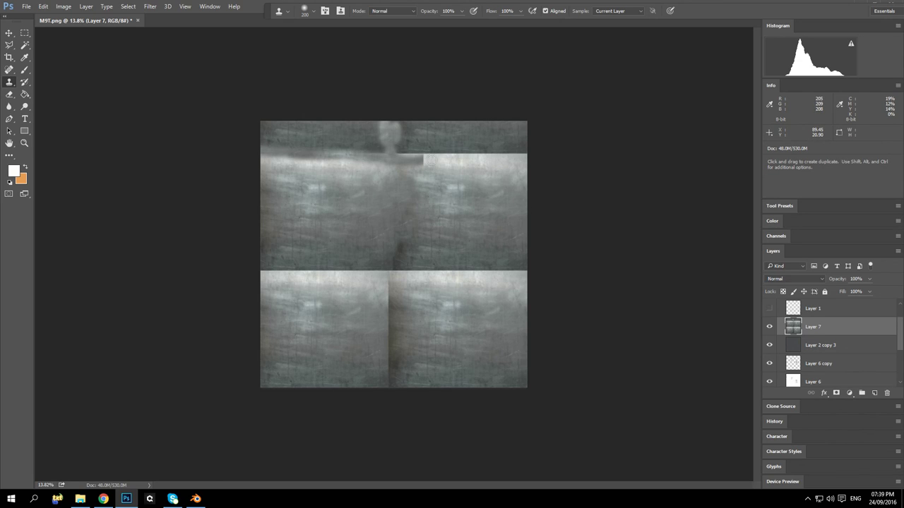
key(ctrl+z)
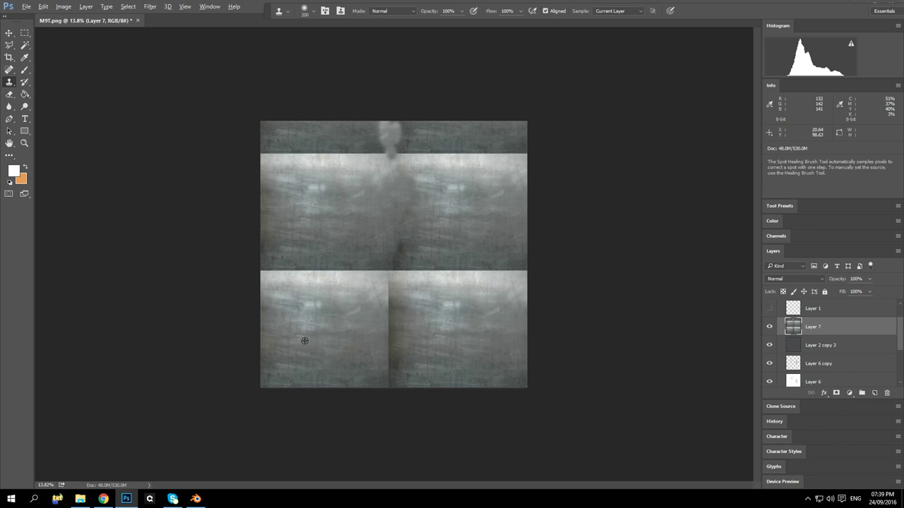
alt+click(286, 369)
mouse_move(261, 153)
mouse_down()
mouse_move(378, 161)
mouse_move(353, 161)
mouse_move(364, 154)
mouse_move(246, 165)
mouse_move(276, 162)
mouse_up()
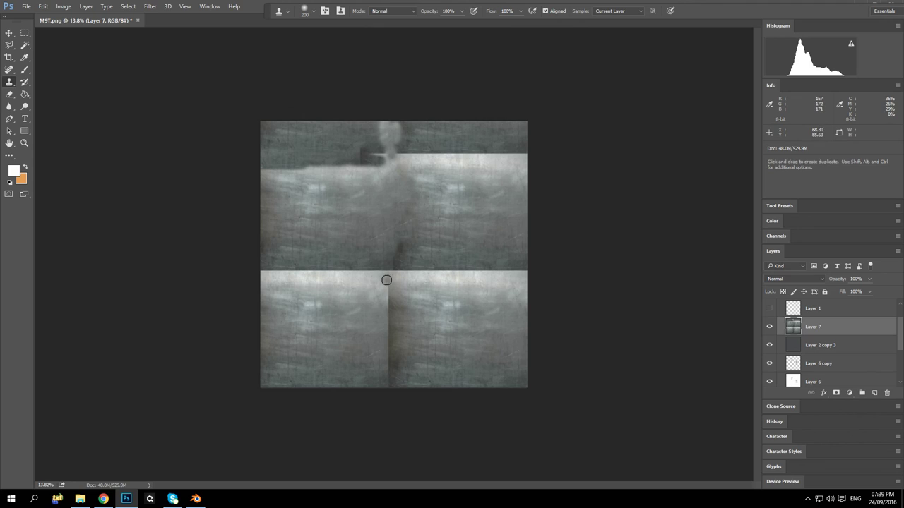
drag(391, 270, 391, 337)
alt+click(398, 199)
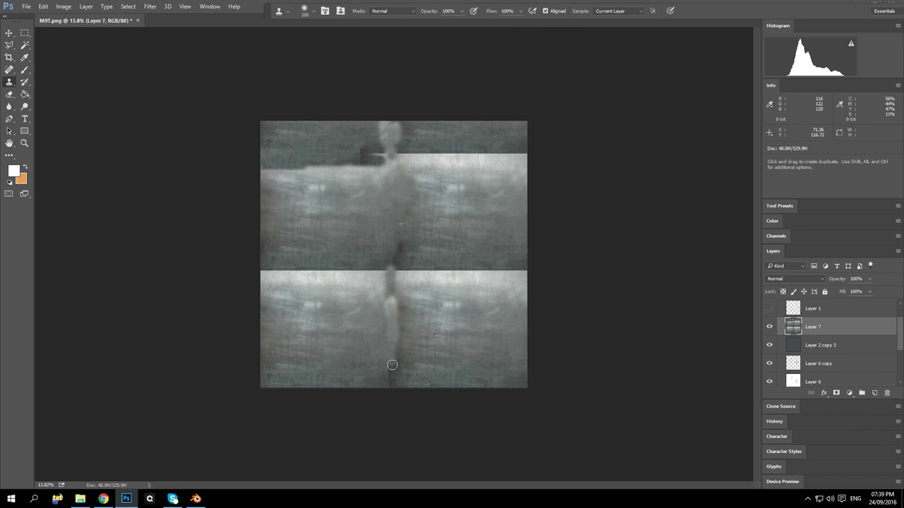
alt+click(356, 214)
mouse_move(398, 359)
mouse_down()
mouse_move(390, 389)
mouse_move(400, 336)
mouse_move(398, 382)
mouse_move(396, 297)
mouse_move(387, 283)
mouse_move(375, 305)
mouse_move(393, 317)
mouse_move(389, 391)
mouse_move(395, 363)
mouse_up()
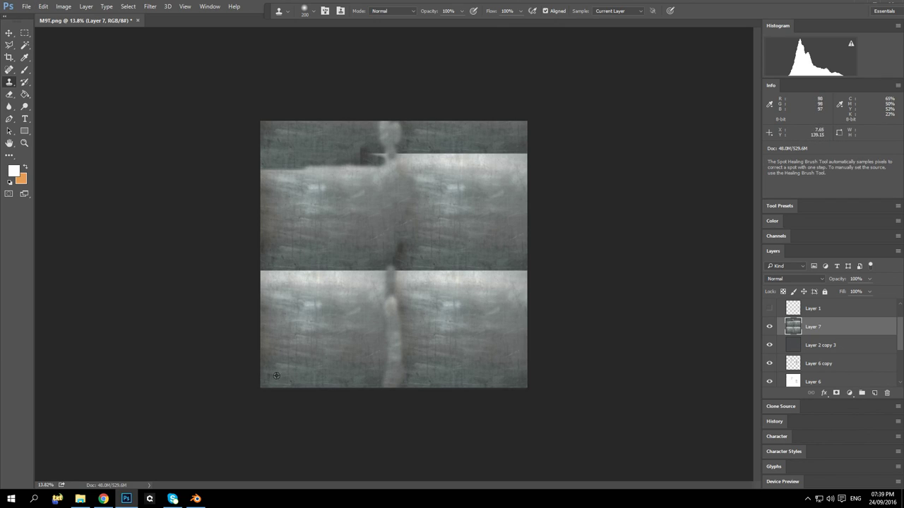
Step: Clone over the light blotch at top centre and the horizontal middle seam
mouse_move(264, 171)
mouse_down()
mouse_move(400, 165)
mouse_move(386, 155)
mouse_move(436, 166)
mouse_move(423, 159)
mouse_move(528, 154)
mouse_move(435, 150)
mouse_move(491, 160)
mouse_move(418, 167)
mouse_move(488, 152)
mouse_up()
alt+click(313, 142)
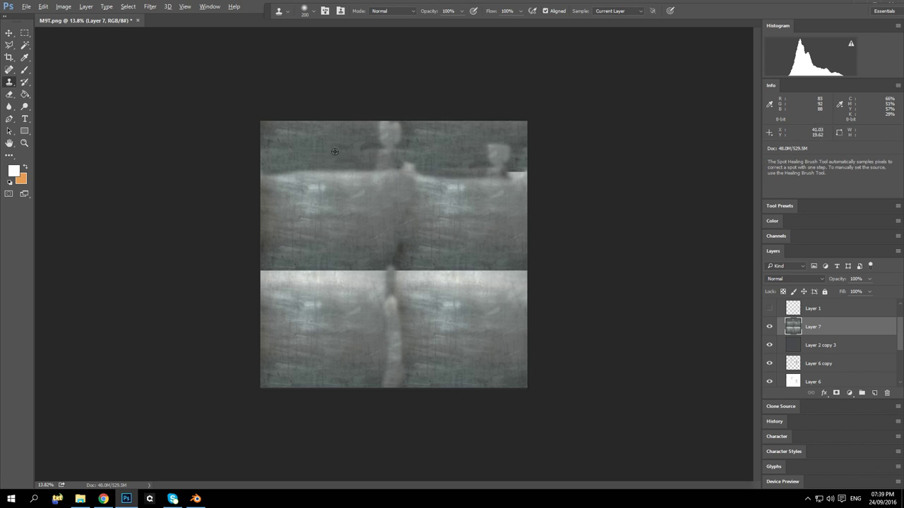
alt+click(290, 143)
drag(396, 134, 357, 157)
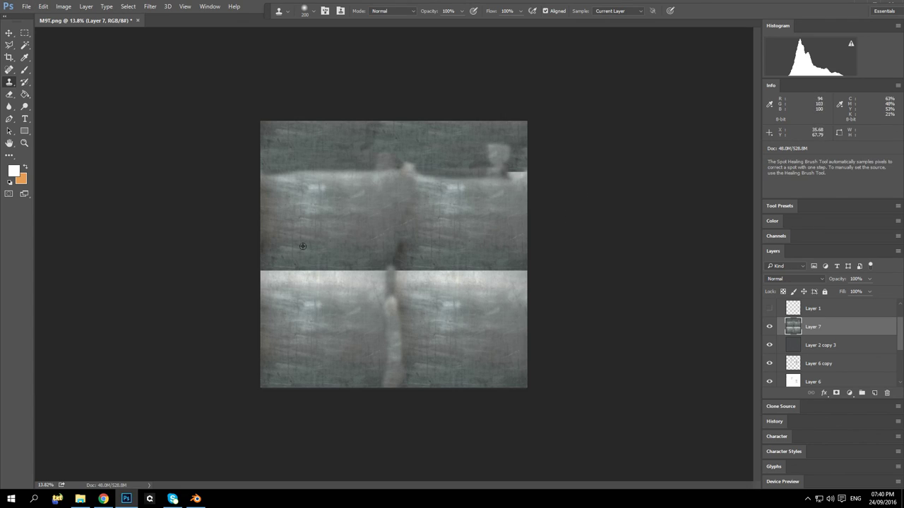
alt+click(291, 248)
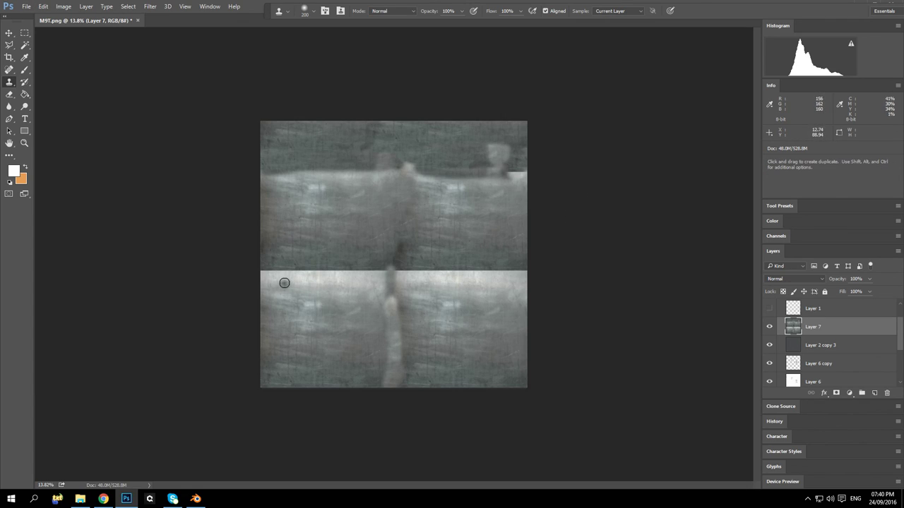
mouse_move(254, 270)
mouse_down()
mouse_move(445, 268)
mouse_move(491, 279)
mouse_move(295, 272)
mouse_move(331, 272)
mouse_move(310, 286)
mouse_move(221, 269)
mouse_up()
alt+click(315, 260)
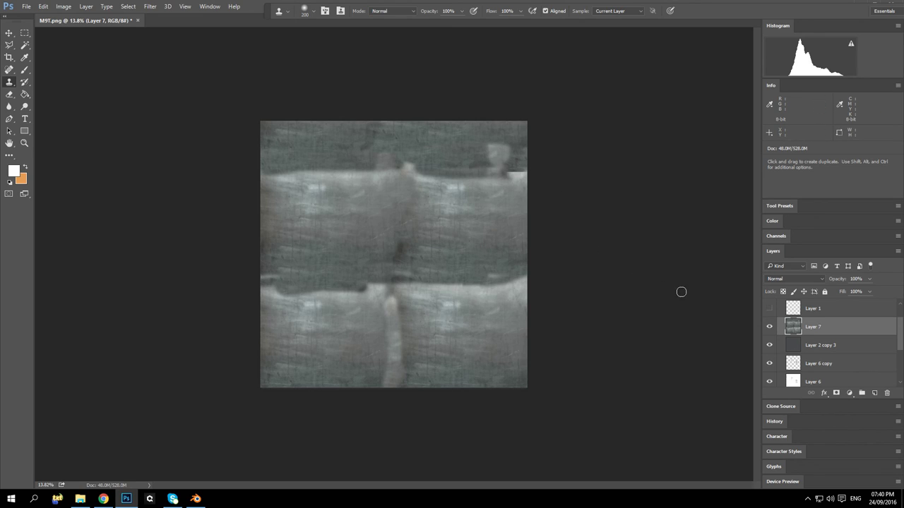
click(795, 279)
Step: Set Layer 7's blend mode to Multiply
click(791, 301)
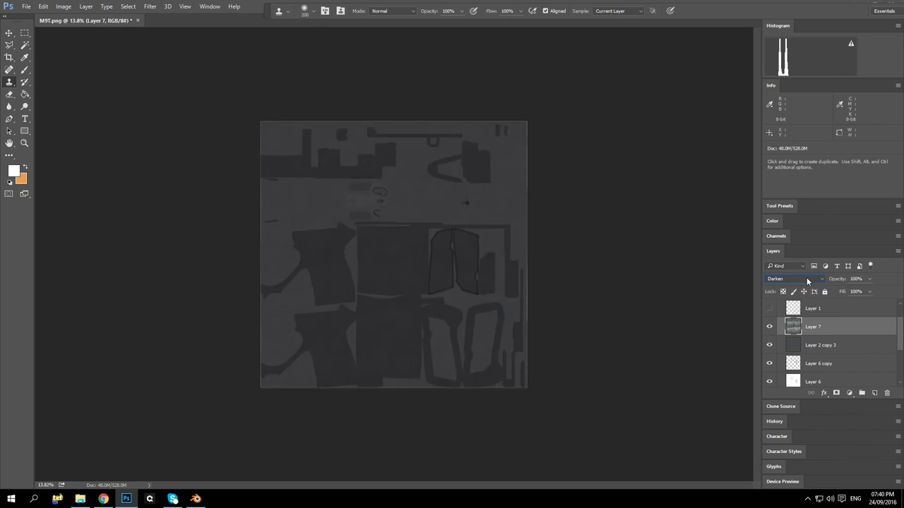
scroll(806, 279, down, 3)
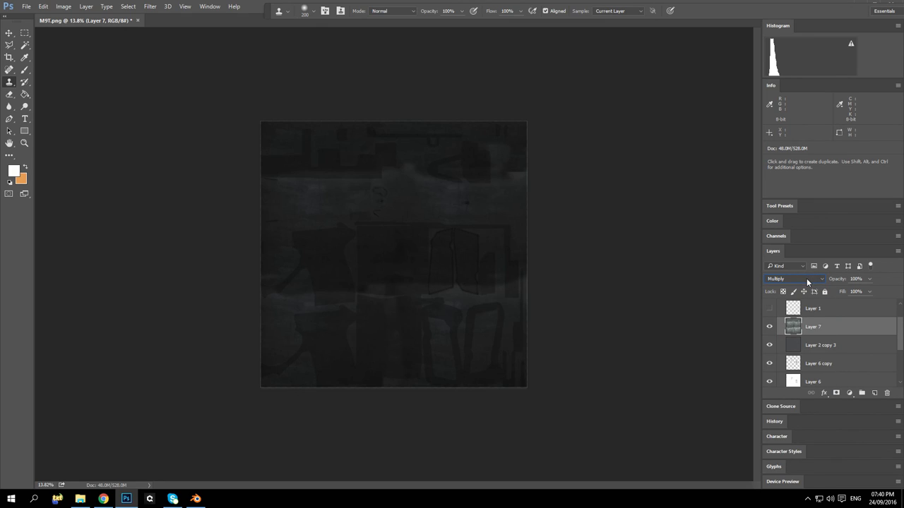
scroll(807, 278, up, 2)
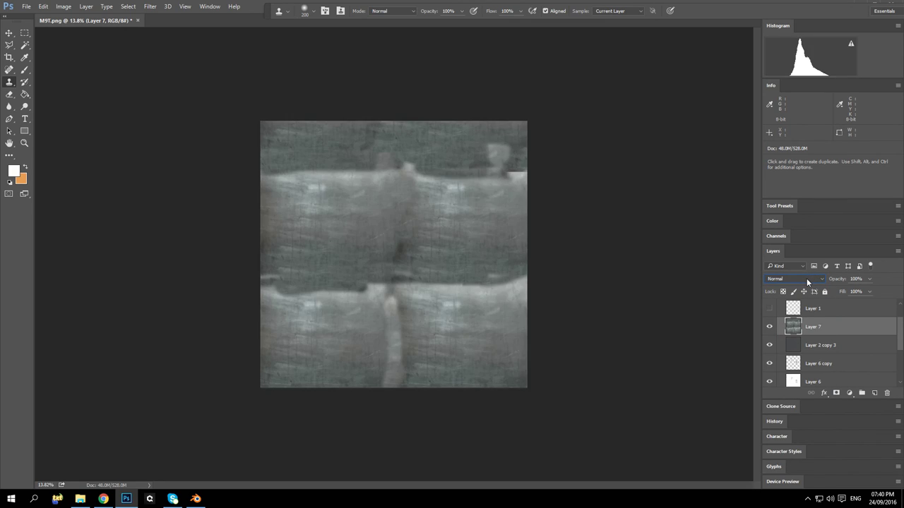
scroll(807, 279, down, 1)
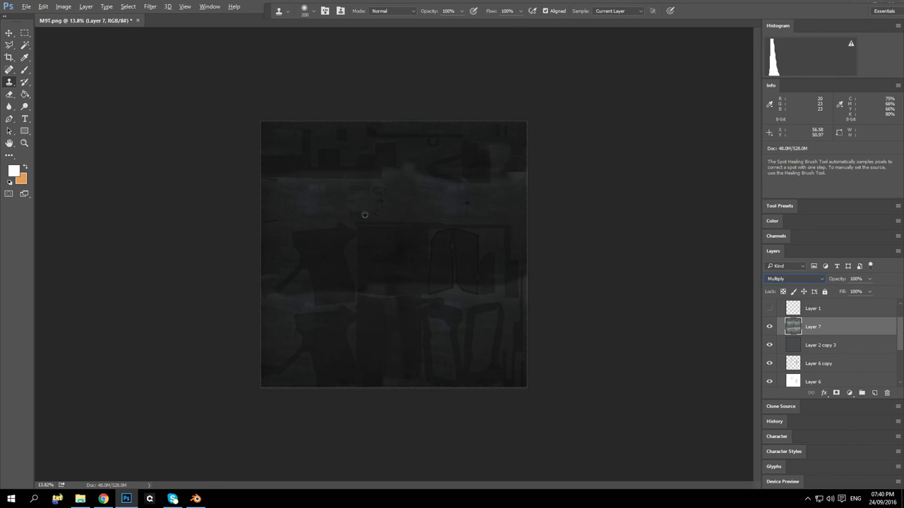
Step: Show the colourful UV map Layer 0 in Group 1, comparing with Layer 7 hidden and shown
click(9, 33)
scroll(166, 191, up, 3)
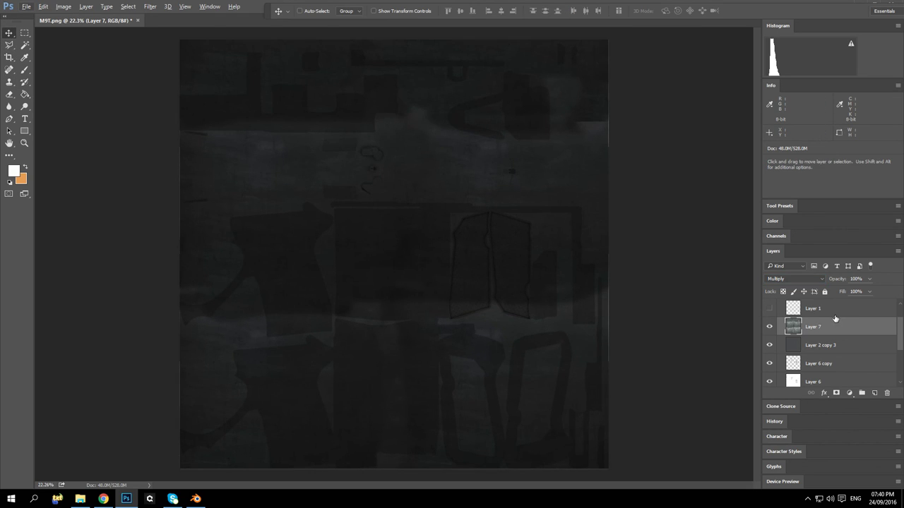
scroll(844, 339, up, 1)
scroll(847, 352, up, 1)
click(810, 319)
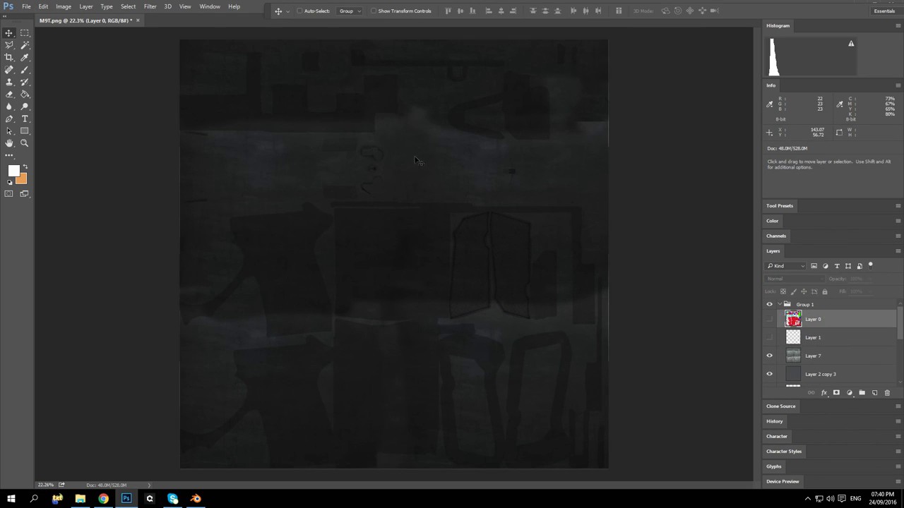
click(771, 320)
click(128, 7)
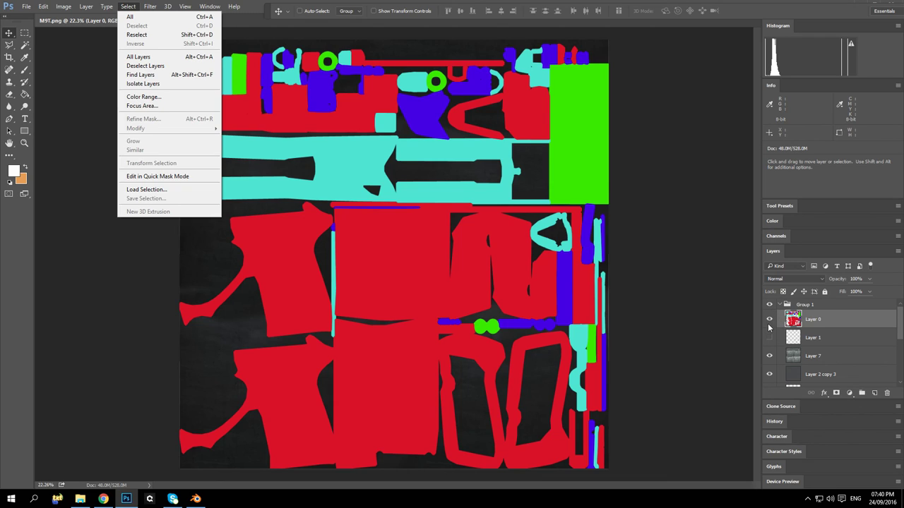
click(770, 358)
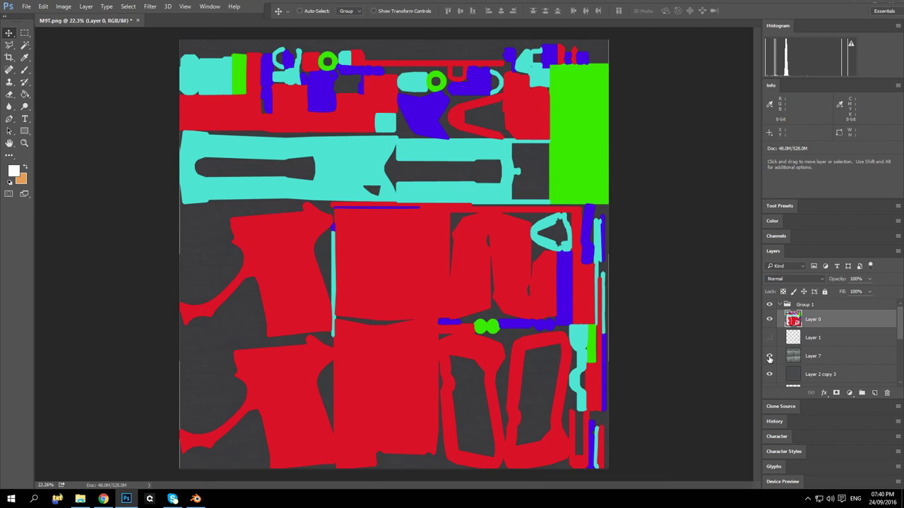
click(769, 357)
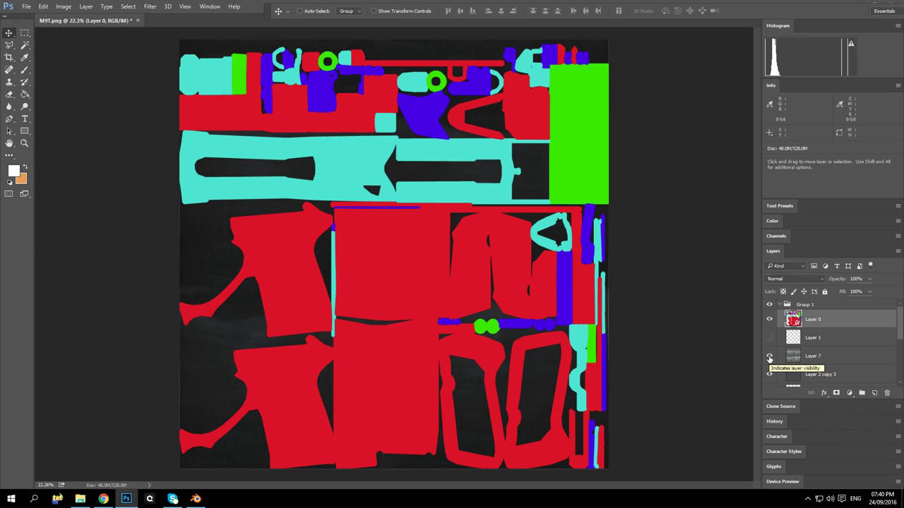
scroll(780, 352, down, 2)
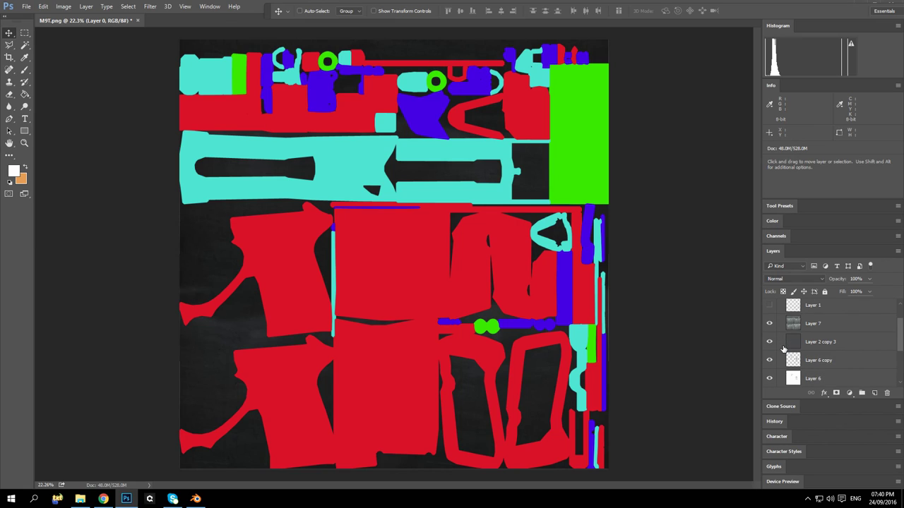
right_click(826, 380)
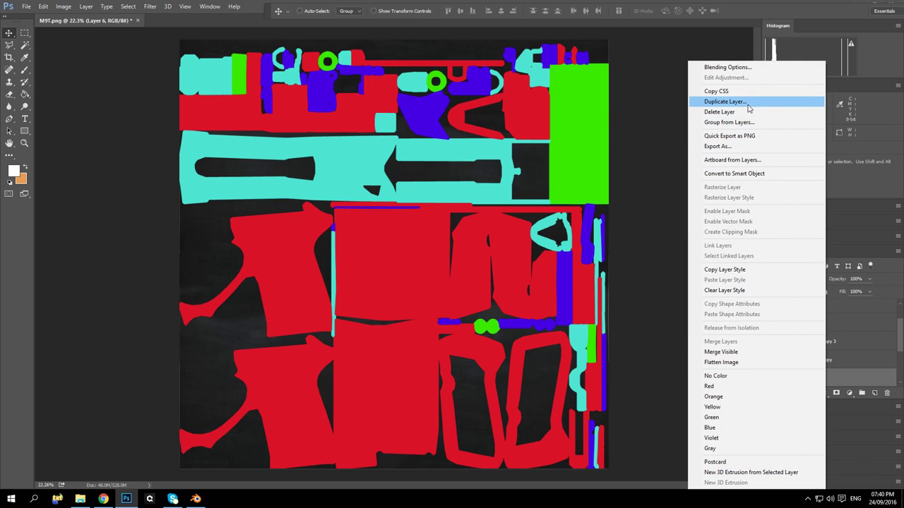
Step: Duplicate Layer 6, move the copy up the stack and set it to Normal blending
click(748, 108)
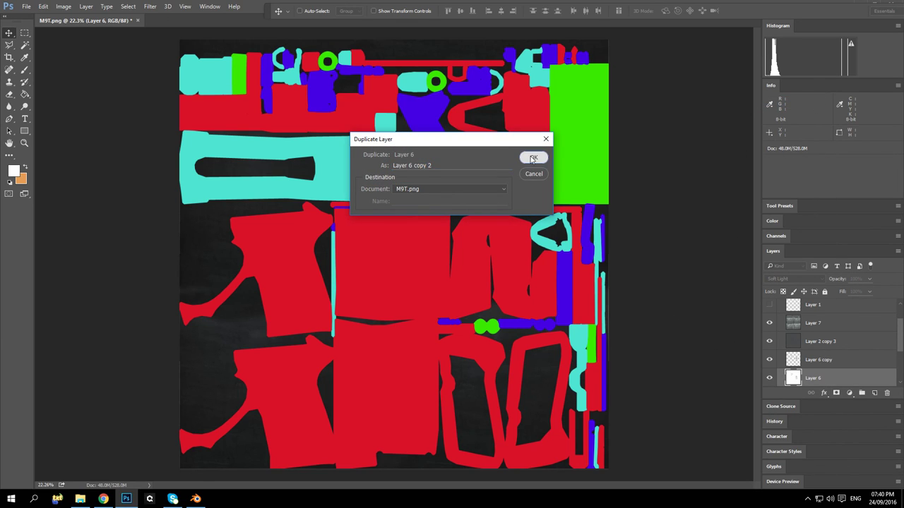
click(534, 157)
drag(801, 380, 807, 344)
click(805, 278)
click(781, 285)
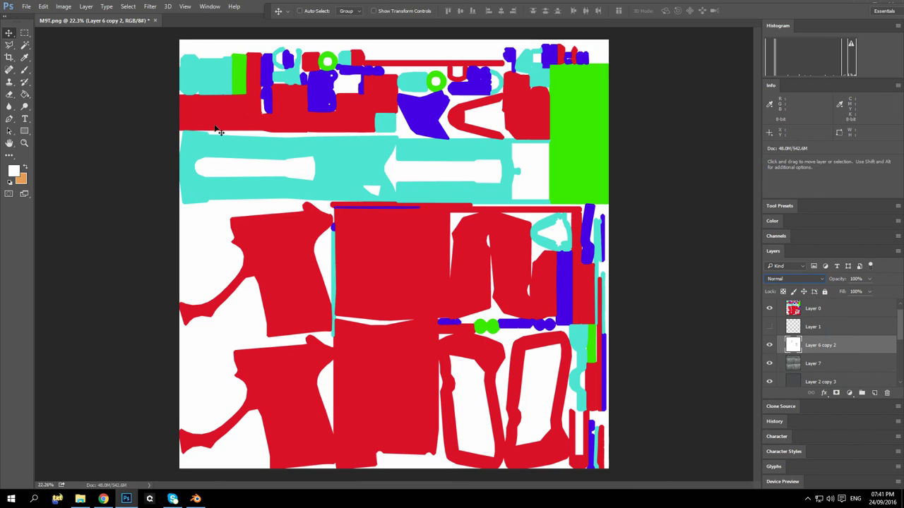
Step: On Layer 0, select the empty space between UV islands using Select > Color Range
click(813, 311)
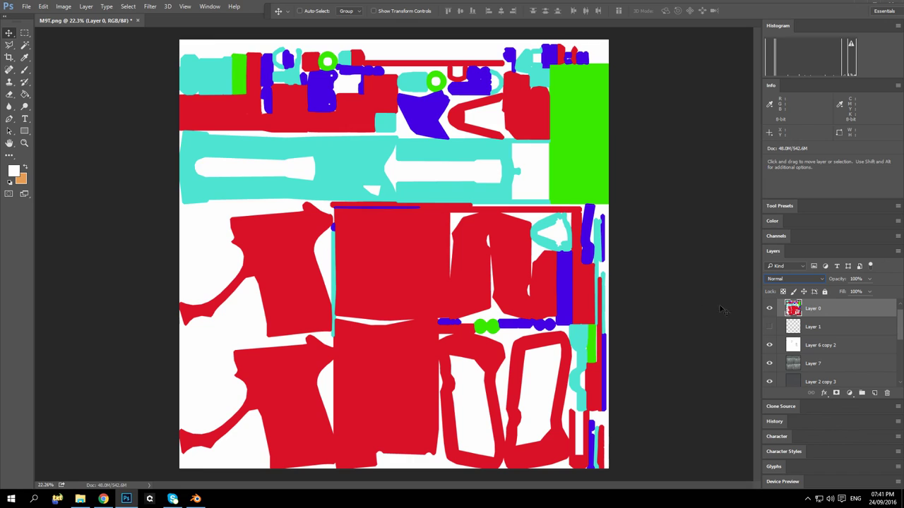
click(184, 6)
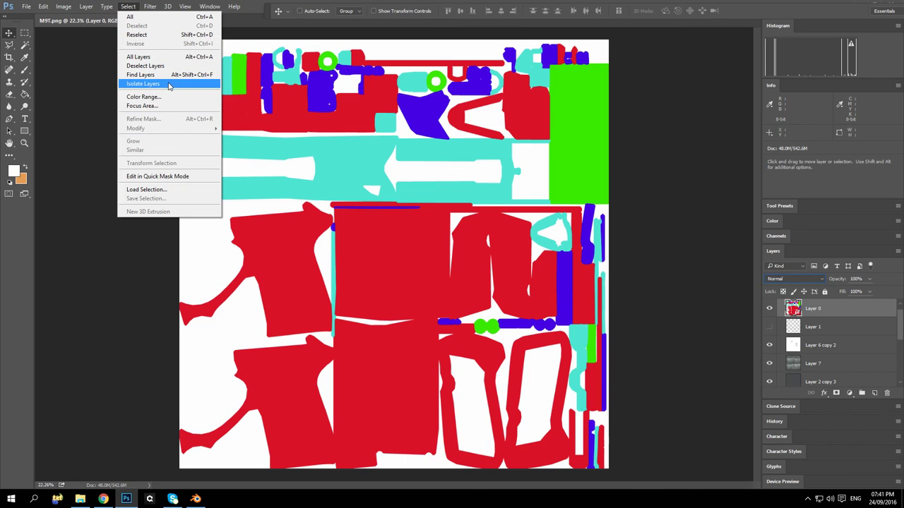
click(165, 102)
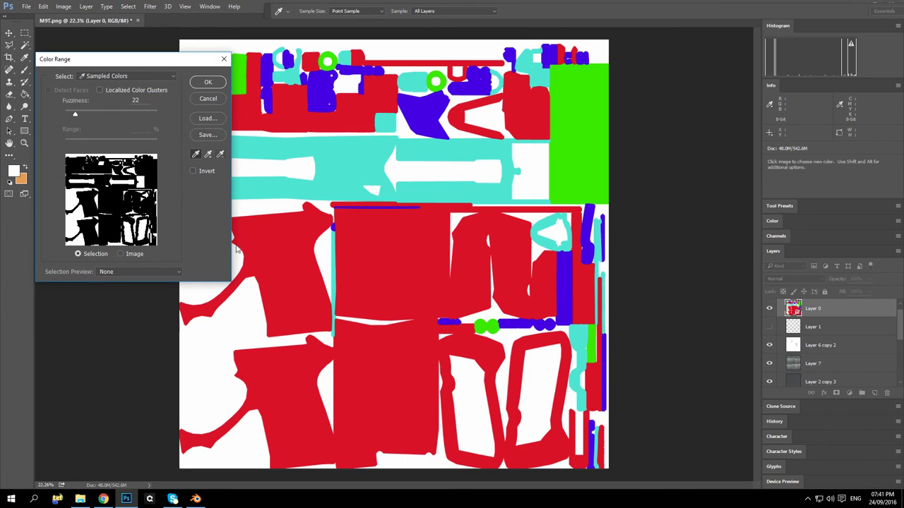
click(209, 82)
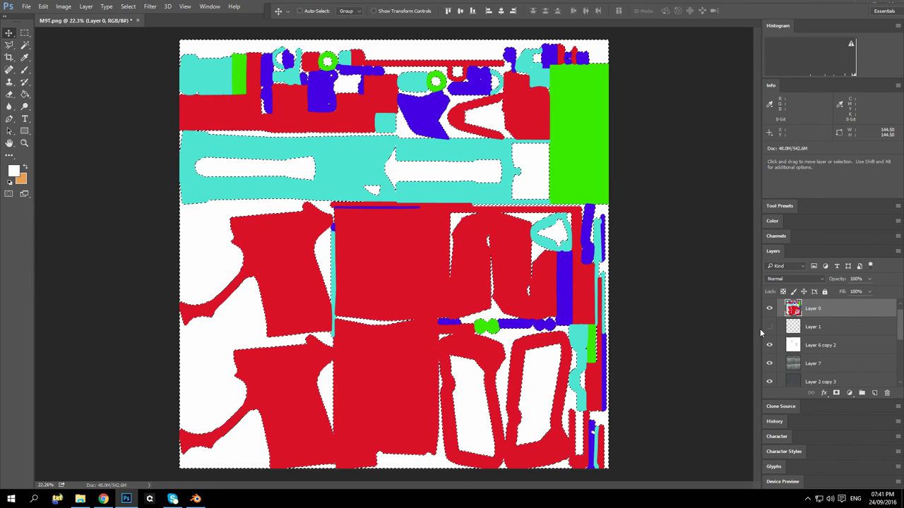
Step: Delete Layer 6 copy 2 and hide the Layer 0 colour map
click(794, 346)
click(888, 396)
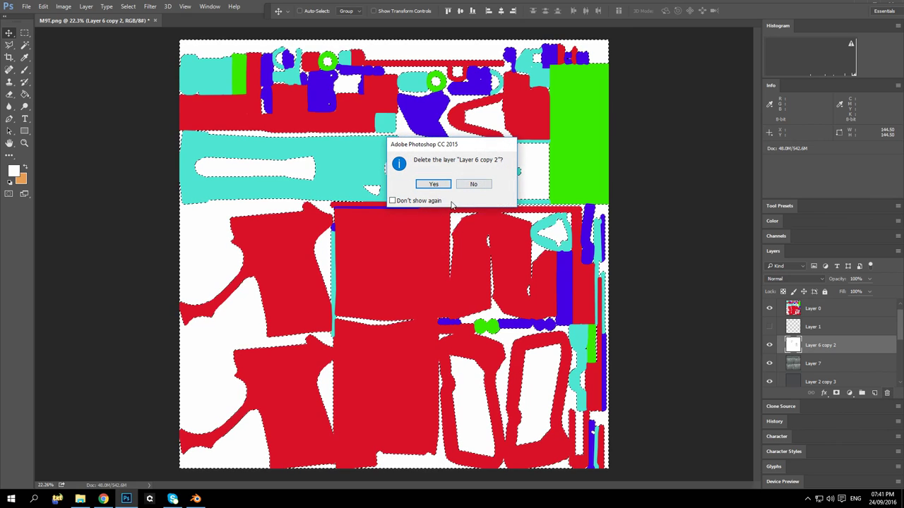
click(435, 184)
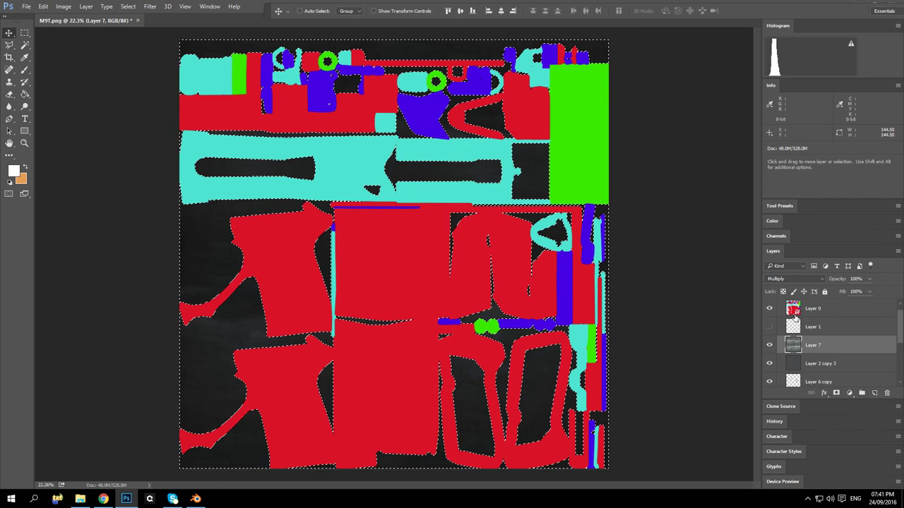
click(769, 308)
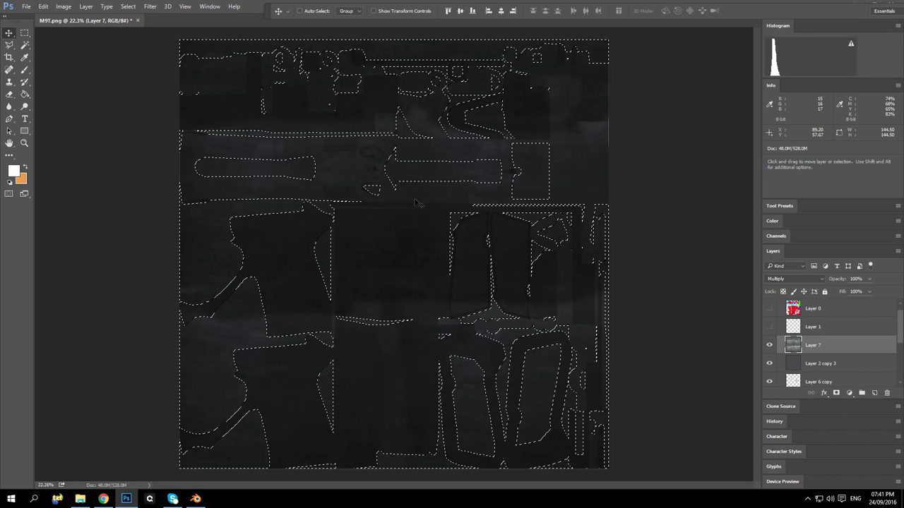
Step: Clear Layer 7's metal texture from the selected gaps, then deselect
key(Delete)
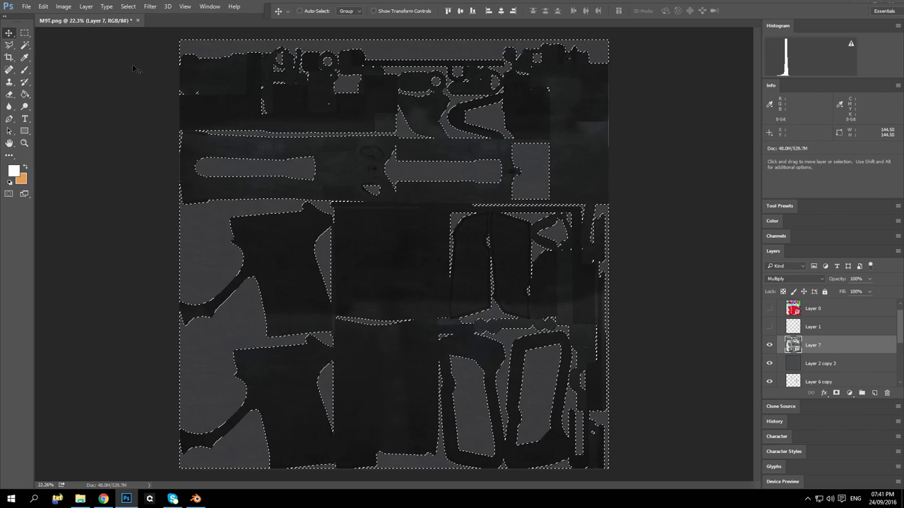
click(25, 32)
click(102, 138)
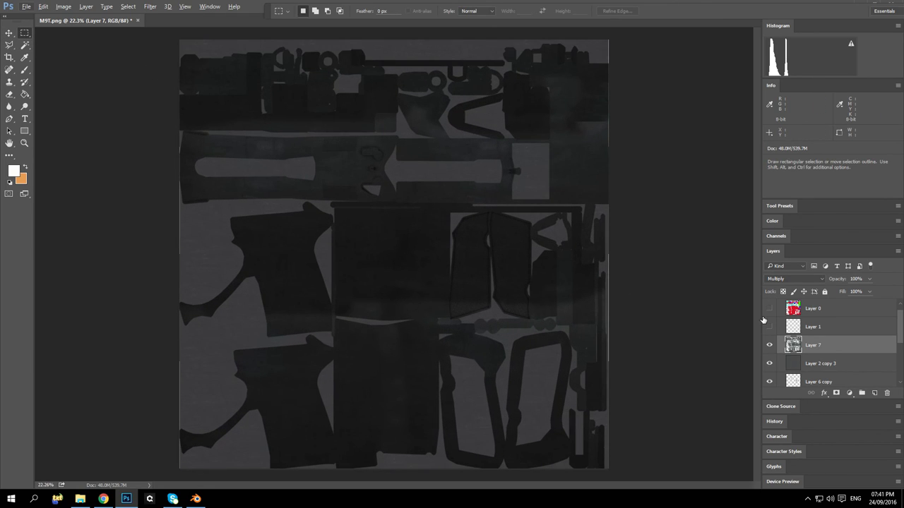
Step: Try Screen, Color Dodge, Saturation, Normal and Dissolve blend modes on Layer 7
click(800, 283)
key(Down)
key(Down)
key(Down)
key(Down)
key(Down)
key(Return)
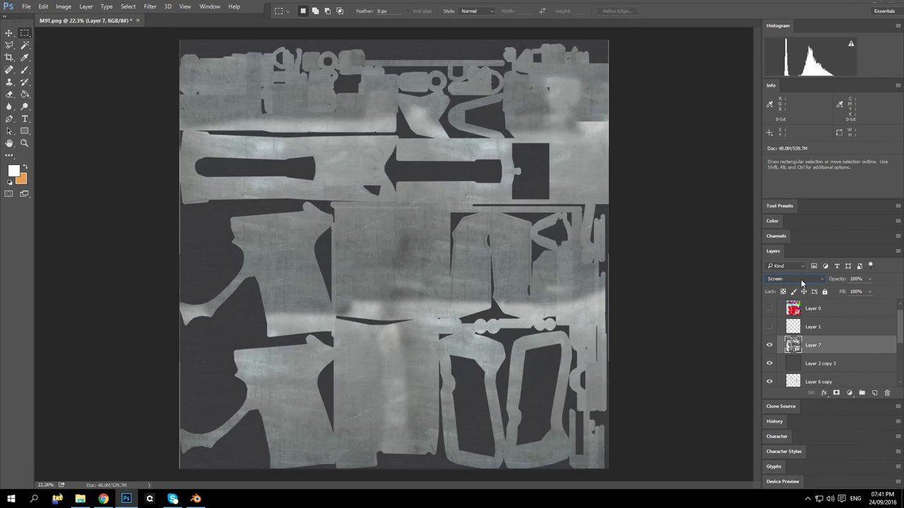
key(Down)
key(Down)
key(Down)
key(Down)
key(Down)
key(Down)
key(Down)
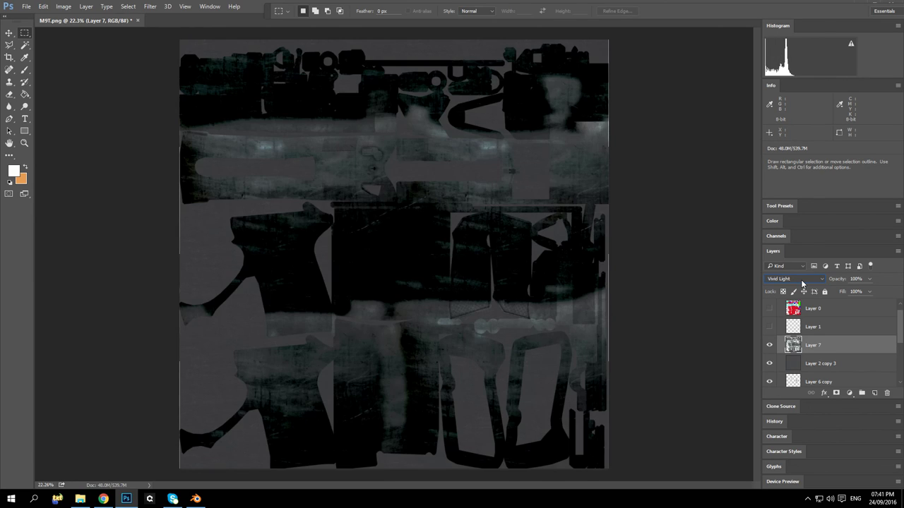
key(Down)
key(Down)
key(Down)
key(Down)
key(Down)
key(Down)
key(Down)
key(Down)
key(Down)
key(Down)
key(Down)
key(Up)
key(Up)
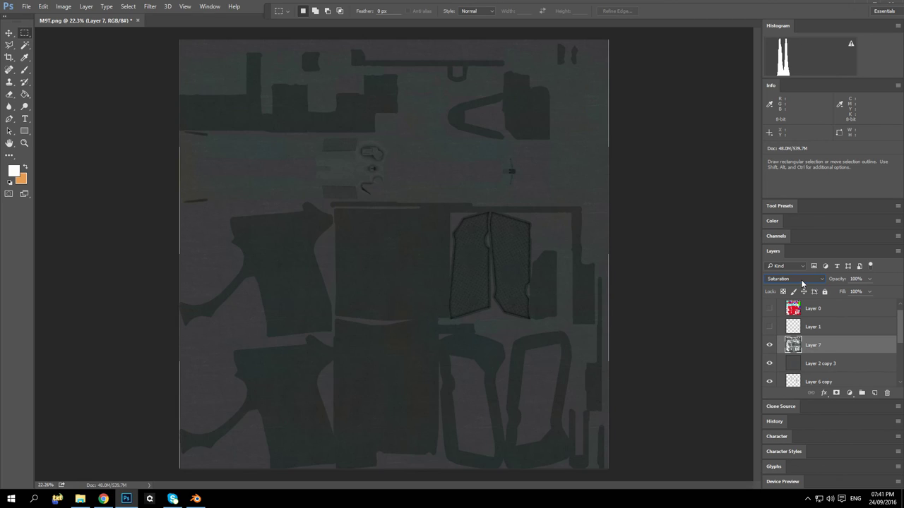
click(801, 284)
click(799, 286)
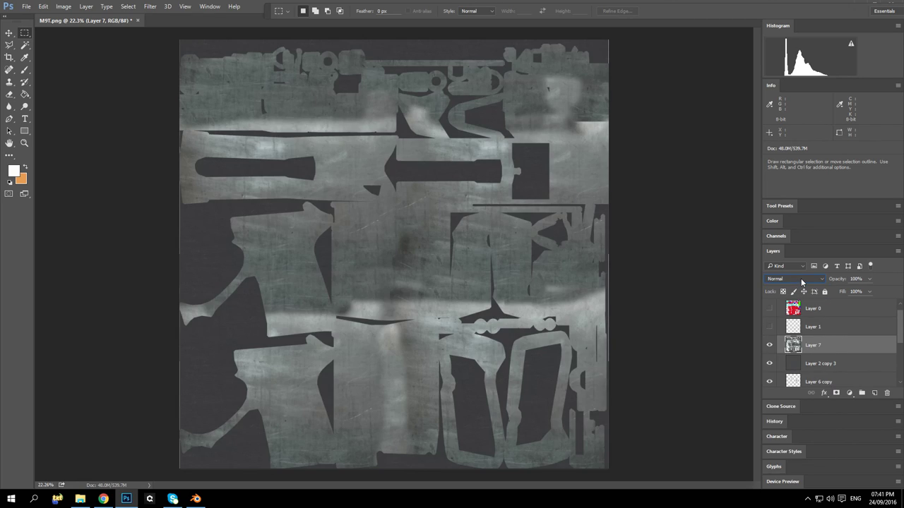
key(Down)
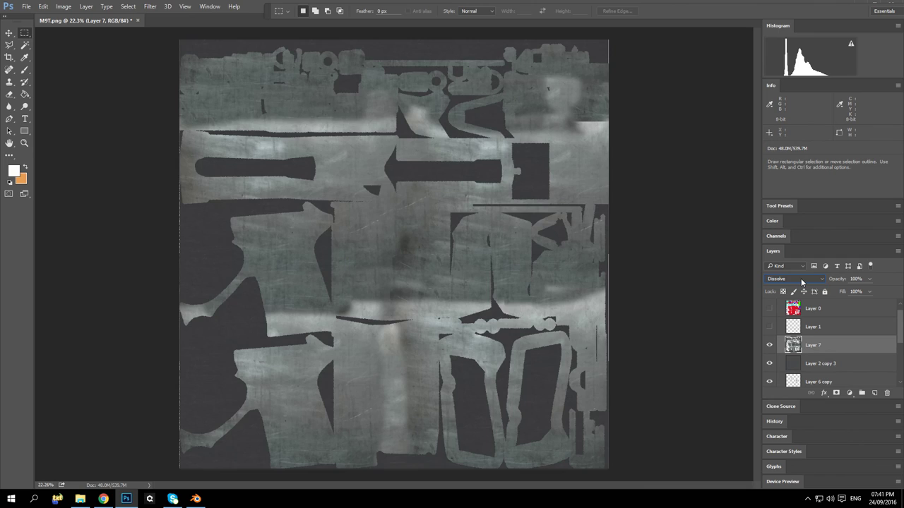
key(Down)
key(Up)
click(800, 278)
Step: Move Layer 7 below Layer 6 copy and set its blend mode back to Normal
click(859, 286)
drag(819, 346, 811, 383)
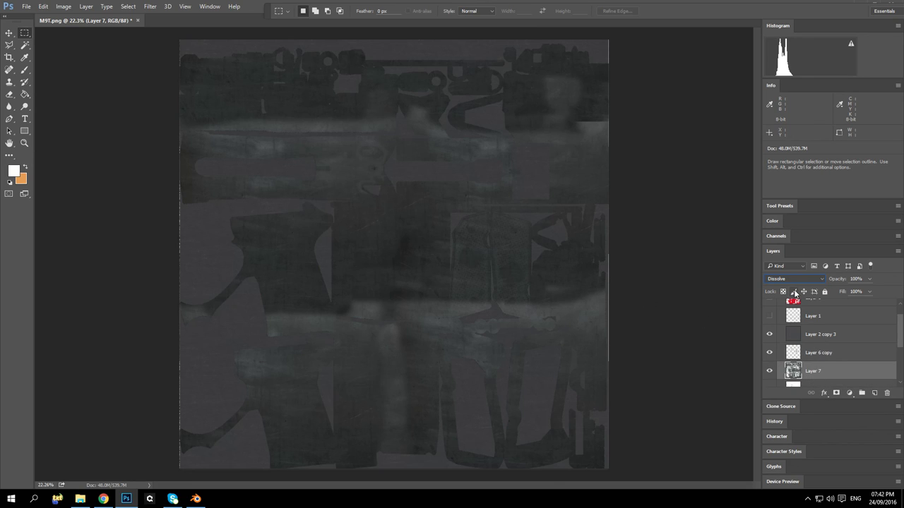
text(50)
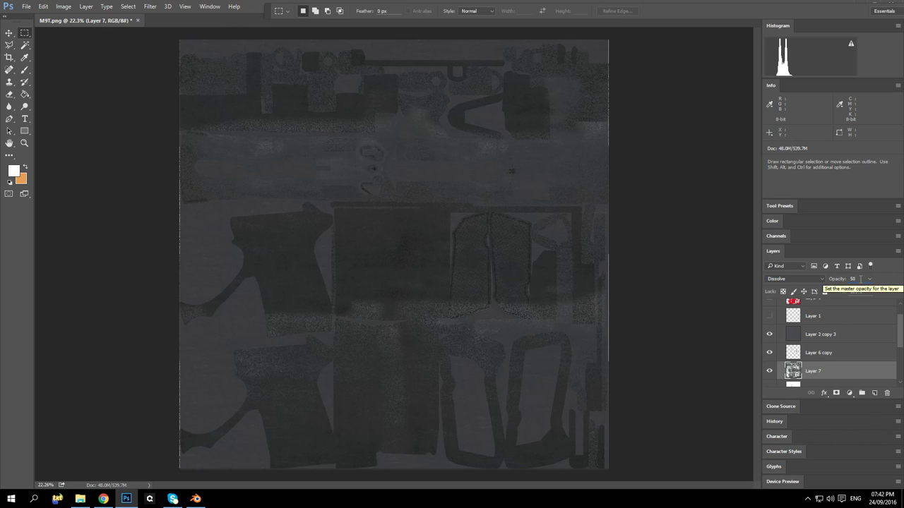
click(781, 279)
click(776, 279)
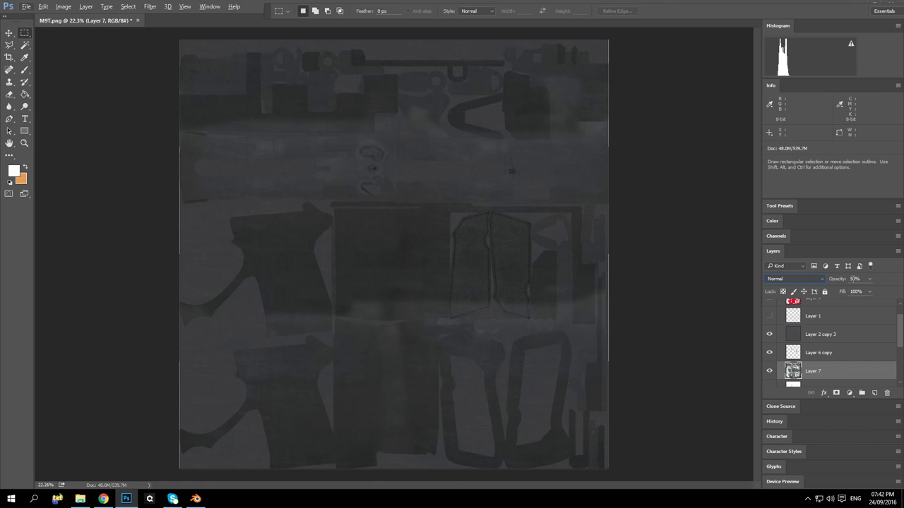
Step: Lower Layer 7's opacity to 50%, then 30%, and dismiss the 'No pixels were selected' warning
text(20)
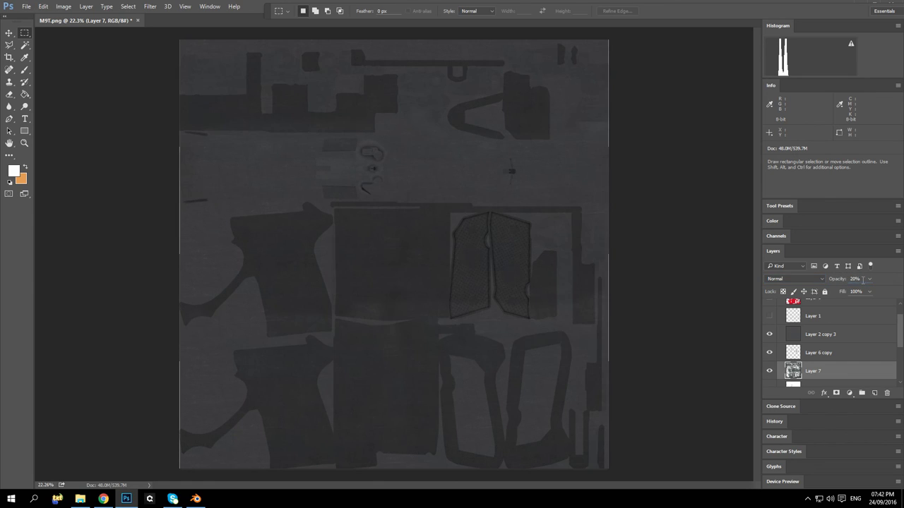
scroll(428, 338, up, 3)
scroll(474, 341, up, 3)
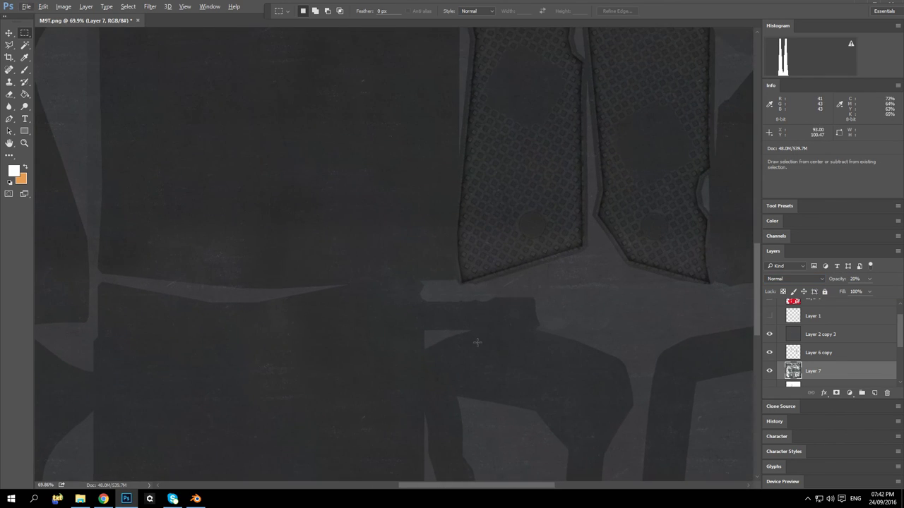
scroll(485, 332, up, 2)
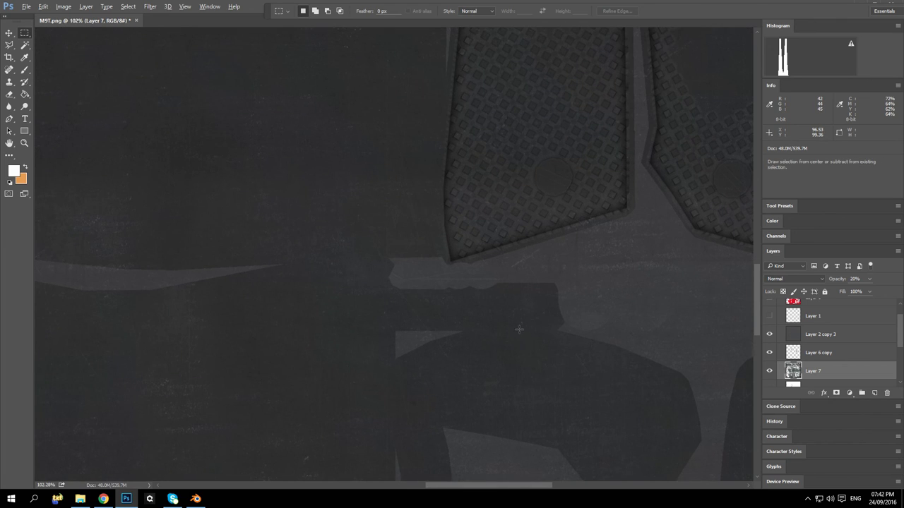
scroll(473, 293, down, 6)
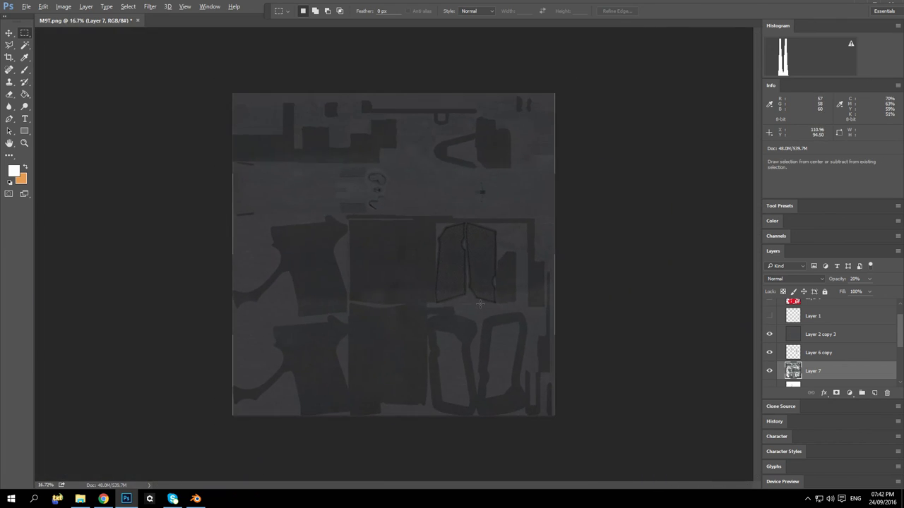
scroll(480, 303, up, 1)
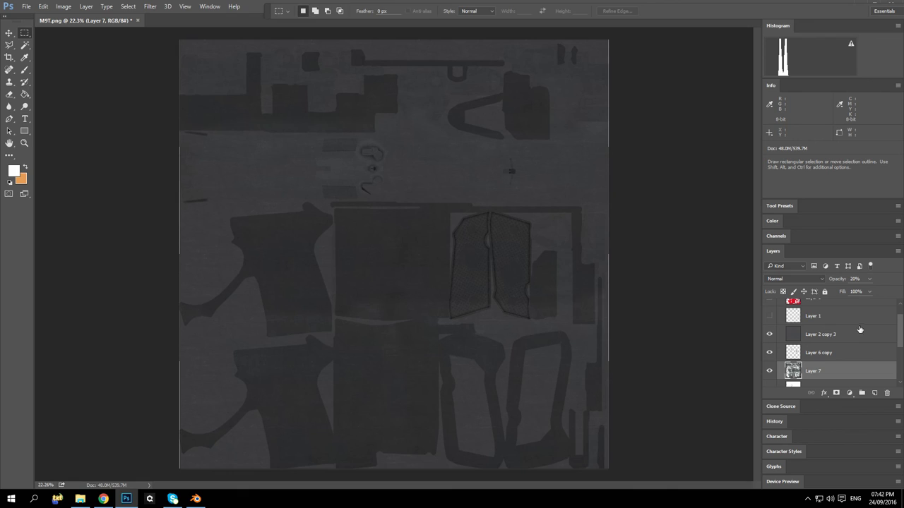
text(50)
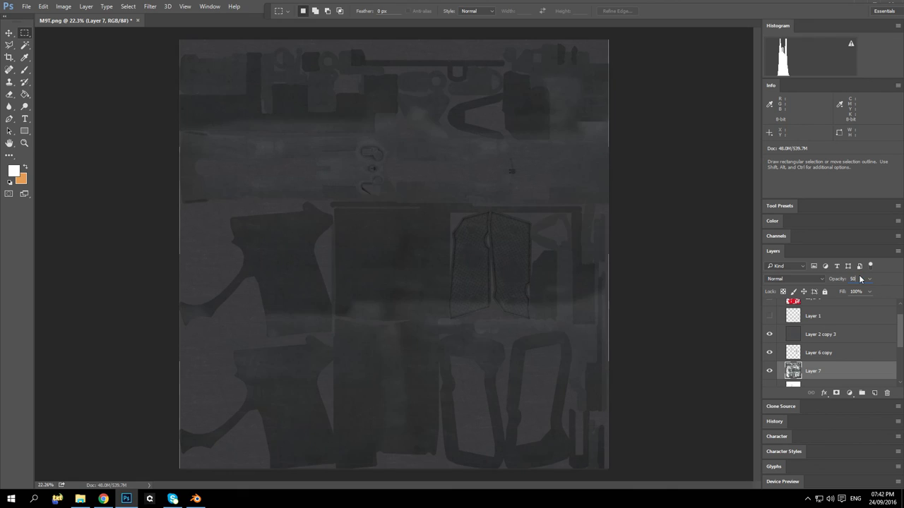
key(Return)
text(30)
drag(675, 268, 714, 257)
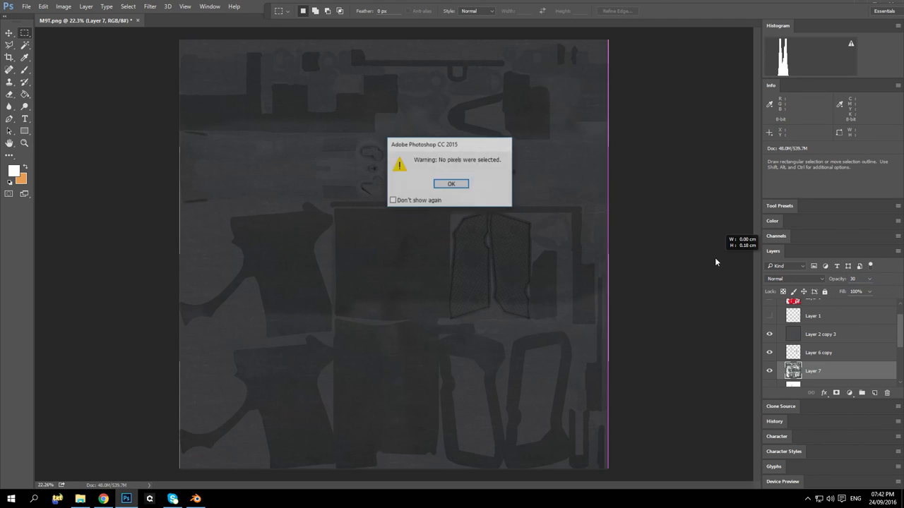
click(450, 184)
scroll(482, 351, up, 5)
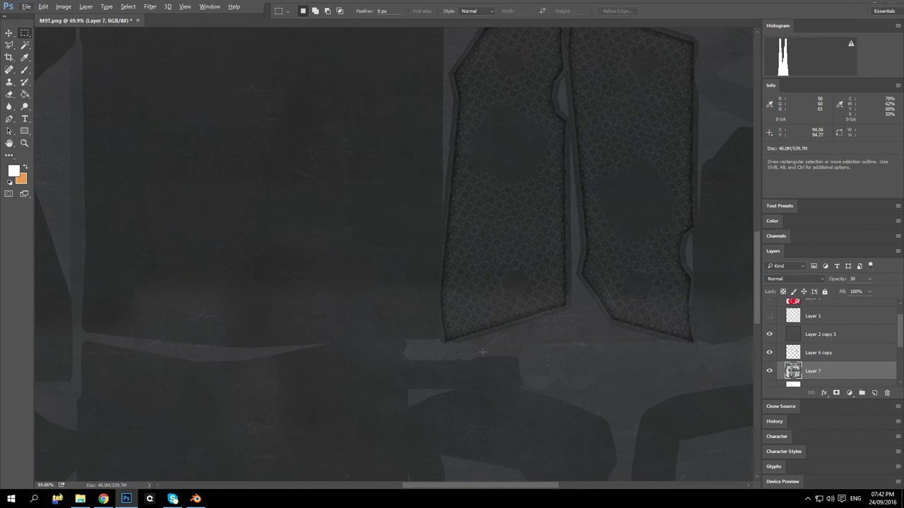
scroll(482, 352, down, 5)
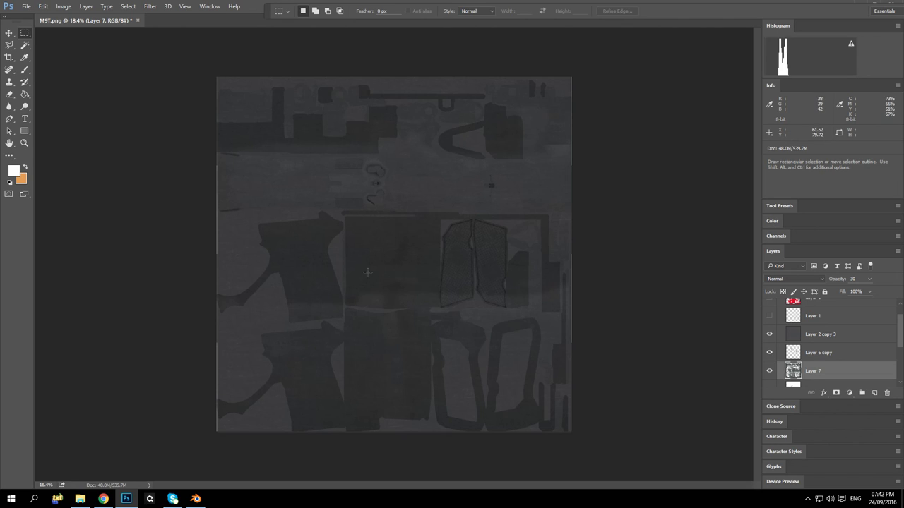
Step: Save As PNG, replacing the existing M9T.png and accepting the PNG options
click(26, 6)
click(60, 115)
click(176, 189)
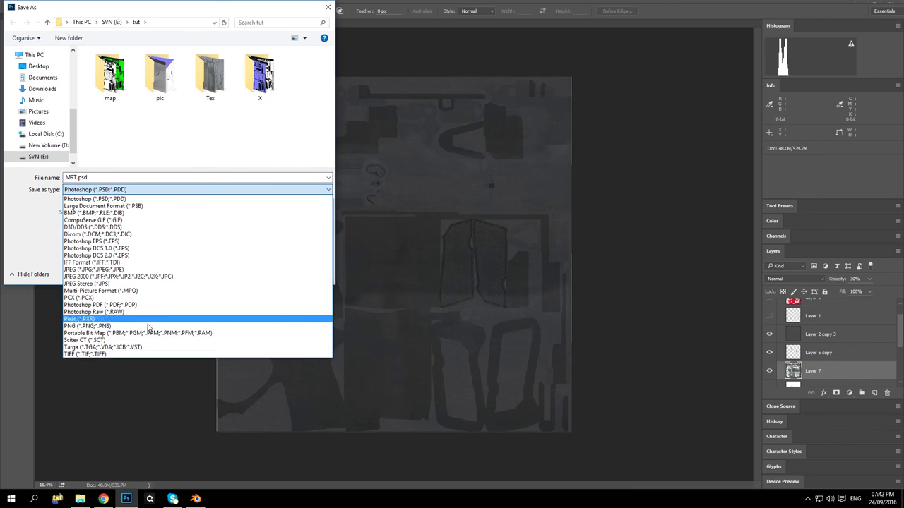
click(169, 317)
click(249, 273)
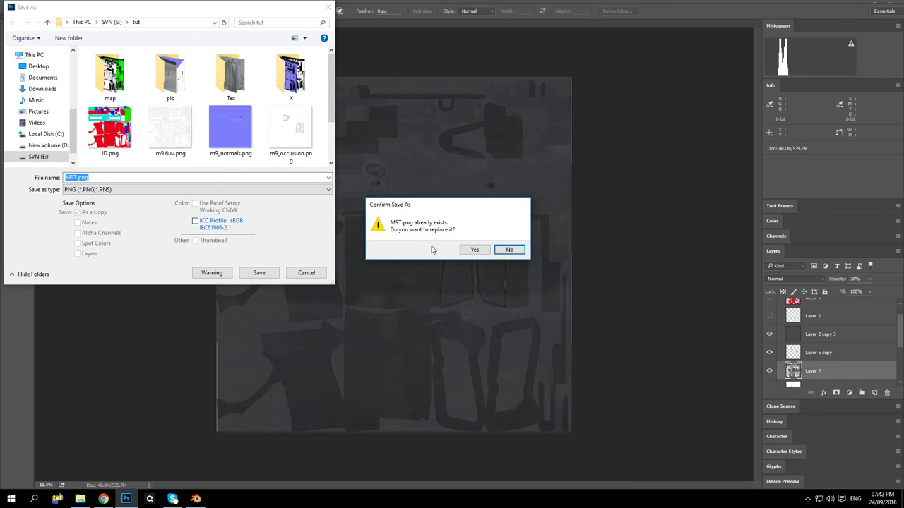
click(477, 251)
click(255, 162)
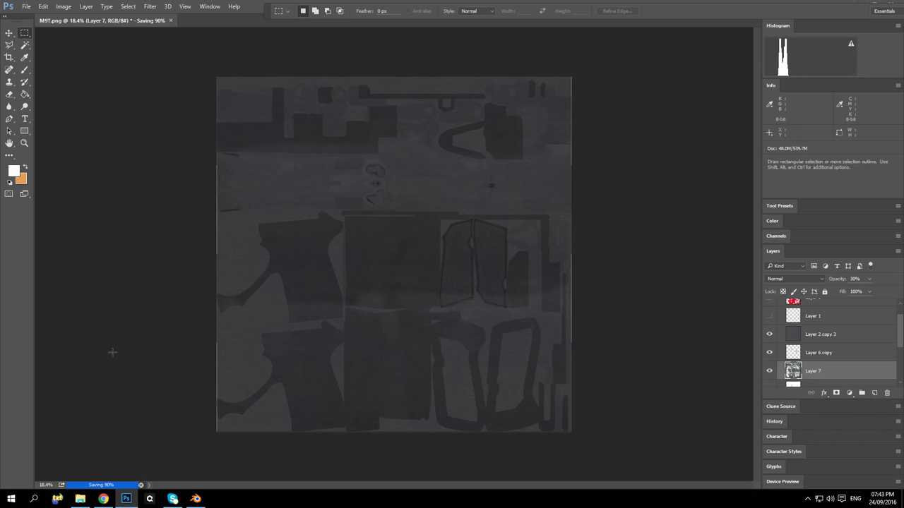
Step: Check the texture in Blender and return to Photoshop
click(195, 499)
click(196, 498)
click(195, 498)
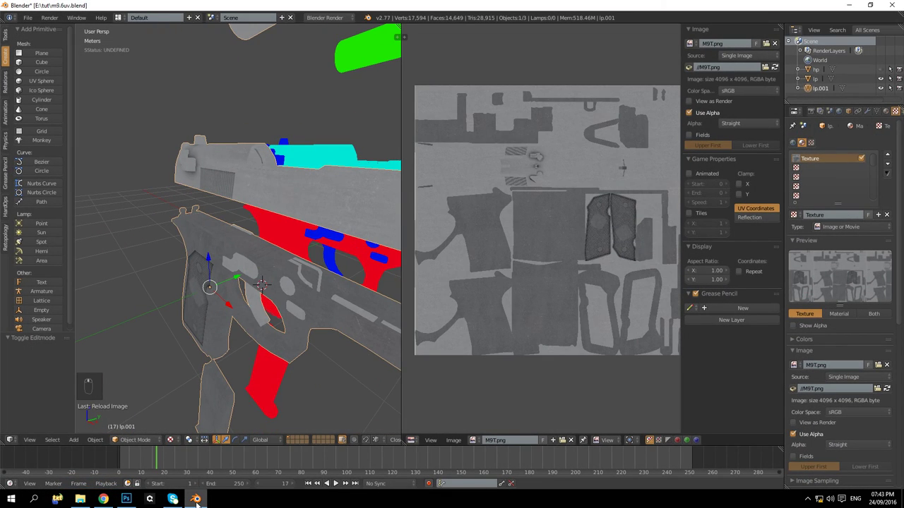
click(196, 498)
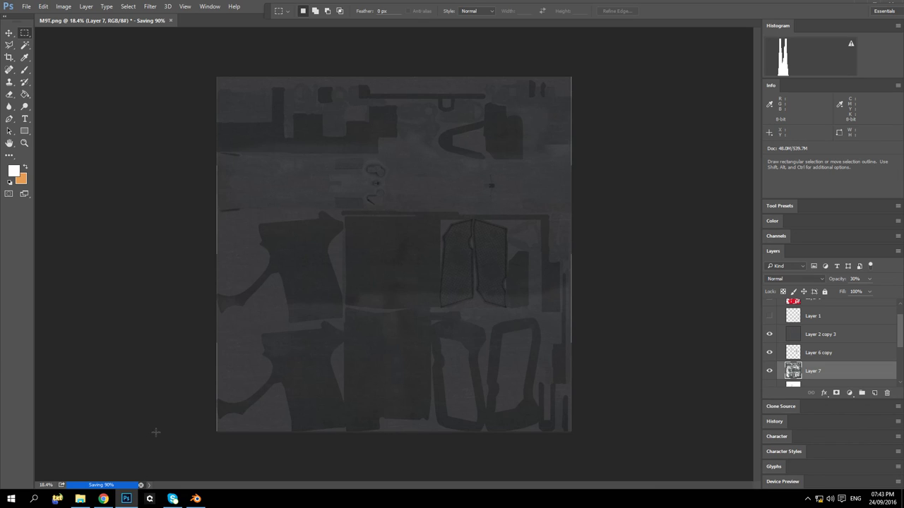
Step: Save again as PNG over M9T.png, then switch to Blender
click(26, 6)
click(51, 111)
click(231, 190)
click(127, 329)
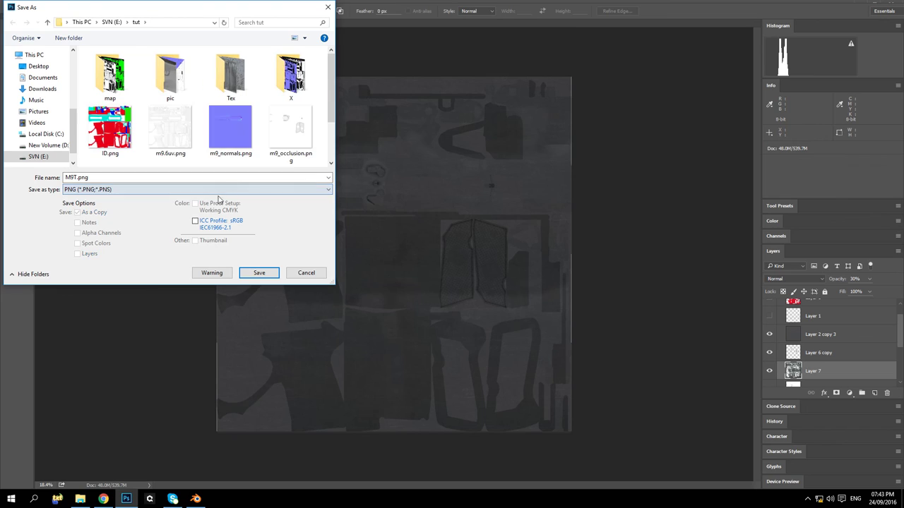
click(260, 272)
click(473, 251)
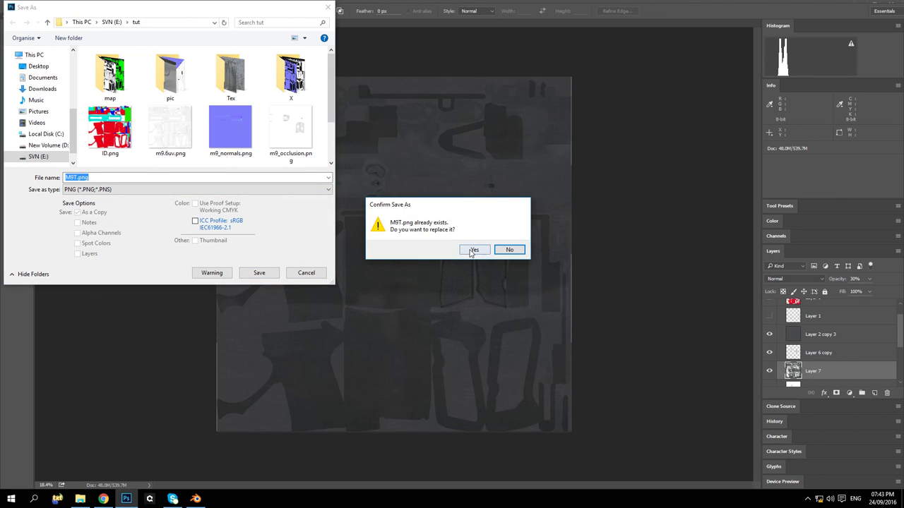
click(254, 164)
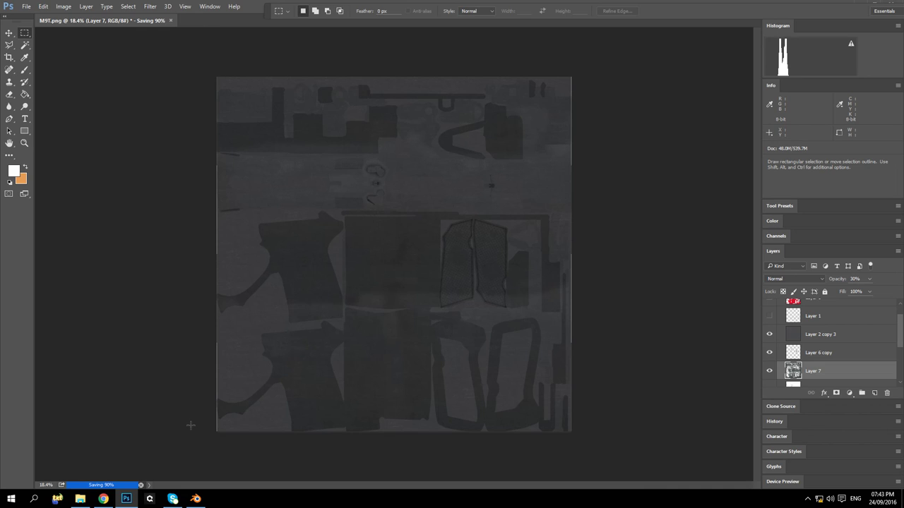
click(196, 499)
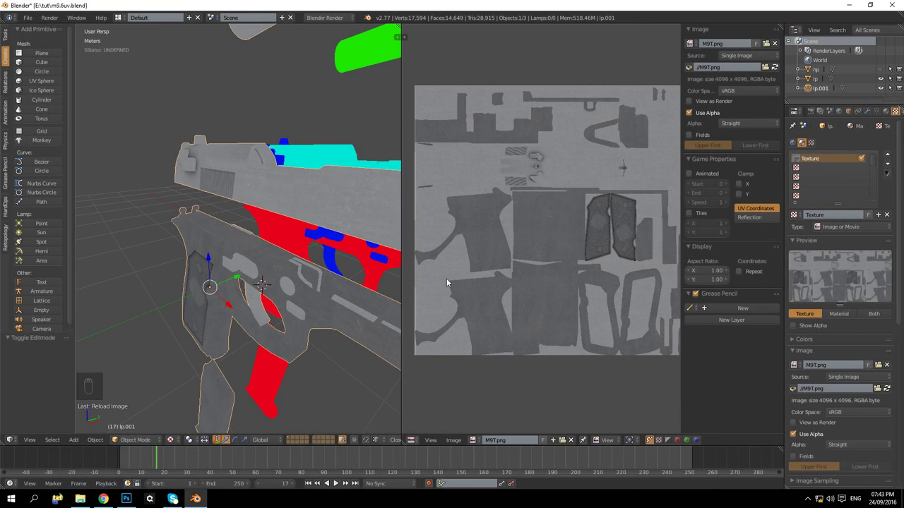
Step: Reload M9T.png and orbit the pistol to side and tilted top views
click(887, 389)
drag(268, 233, 218, 196)
drag(281, 355, 260, 246)
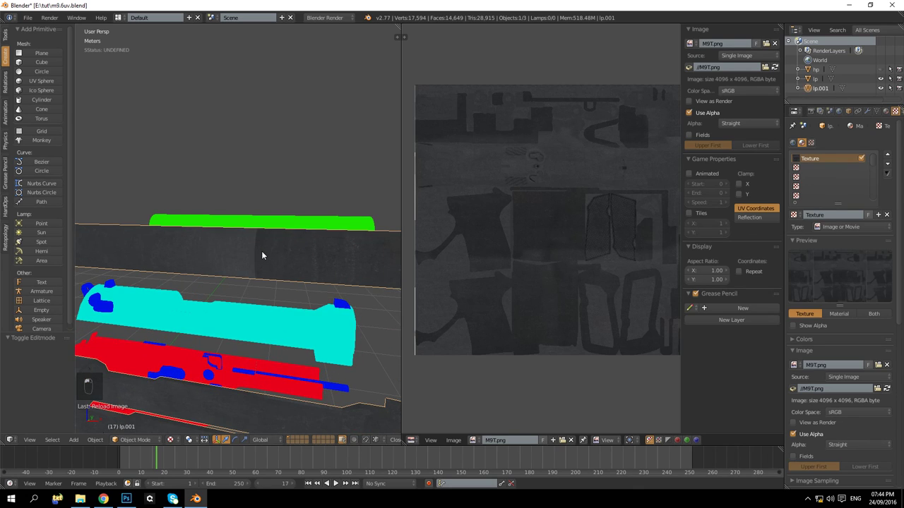
Step: Check slide edge and face loops in Edit Mode, then return to Object Mode and Photoshop
key(Tab)
alt+right_click(268, 245)
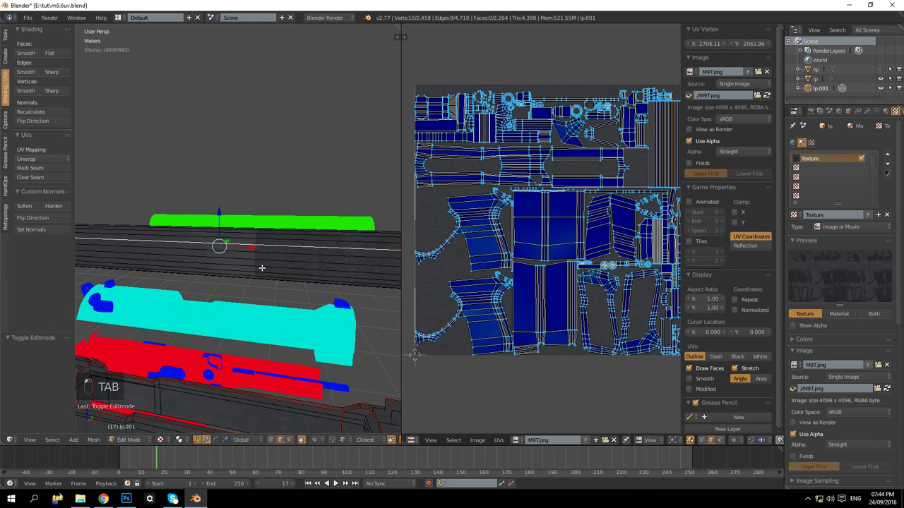
key(a)
key(a)
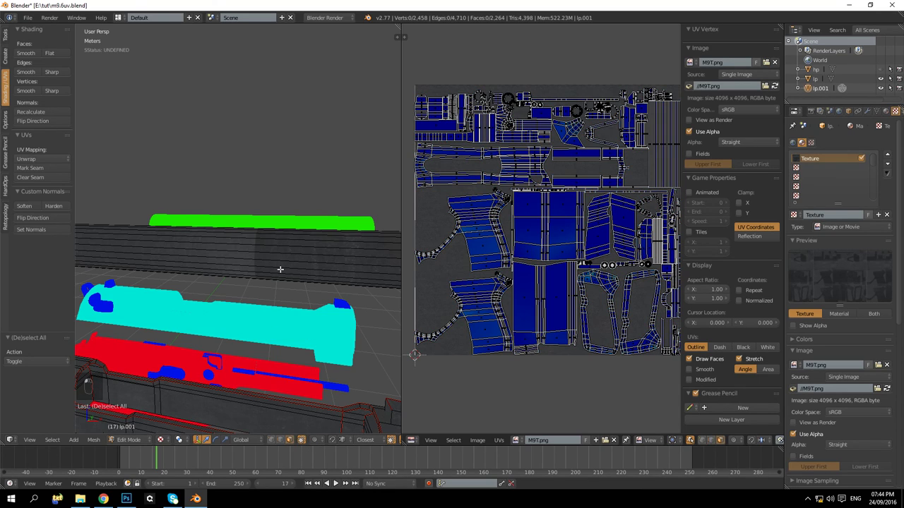
alt+right_click(265, 250)
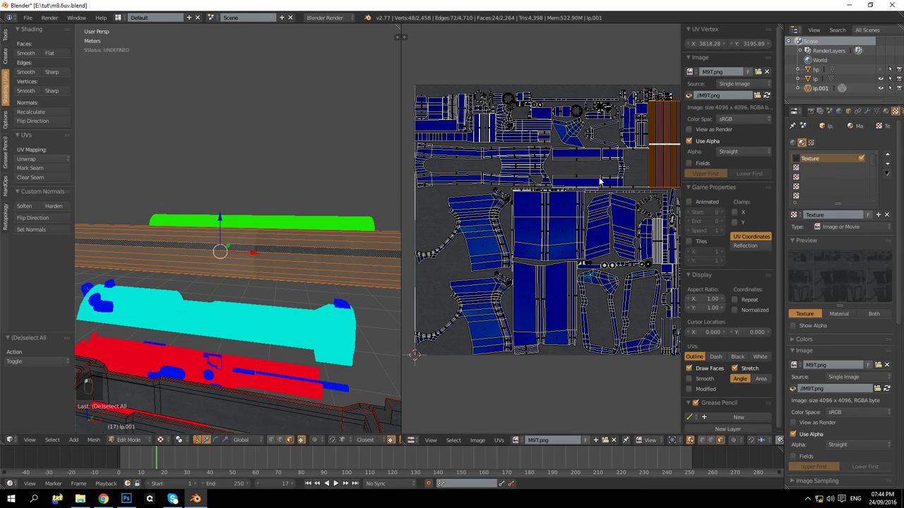
key(a)
key(Tab)
drag(276, 263, 271, 283)
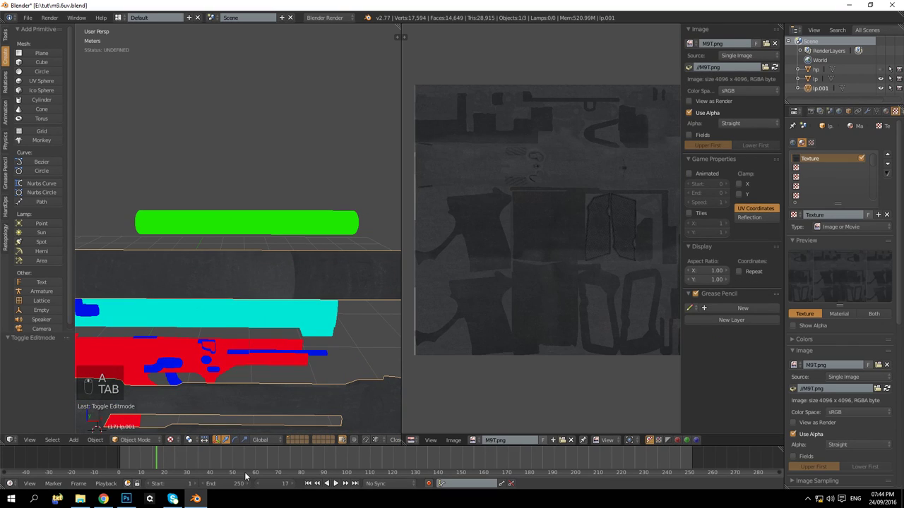
click(129, 499)
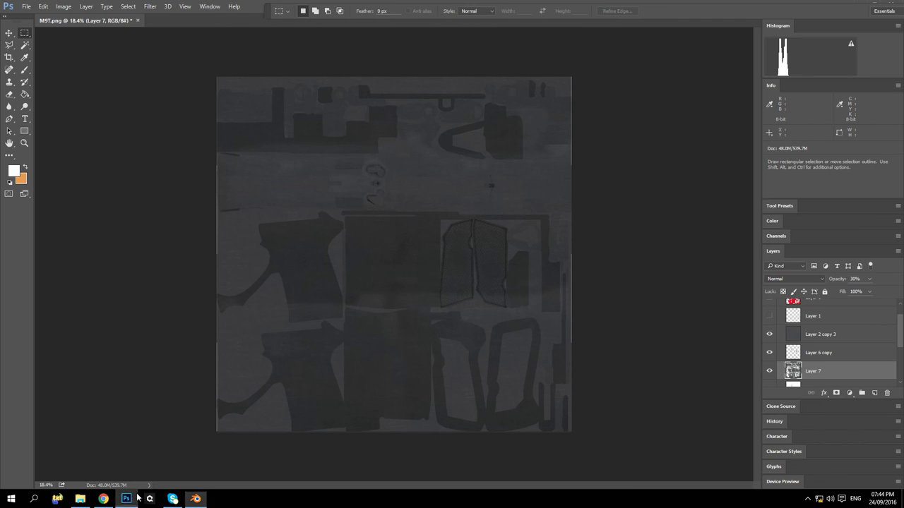
Step: Pick the Clone Stamp tool and set a clone source on the texture
scroll(553, 140, up, 2)
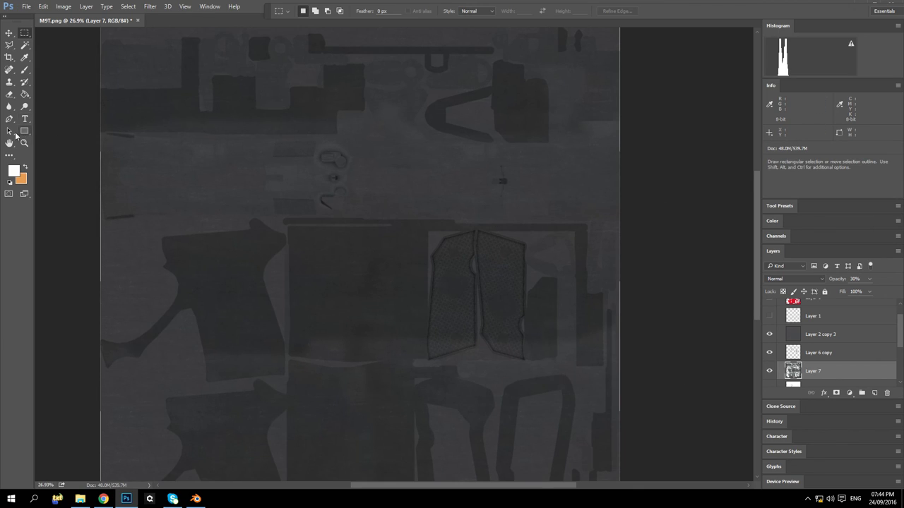
click(9, 82)
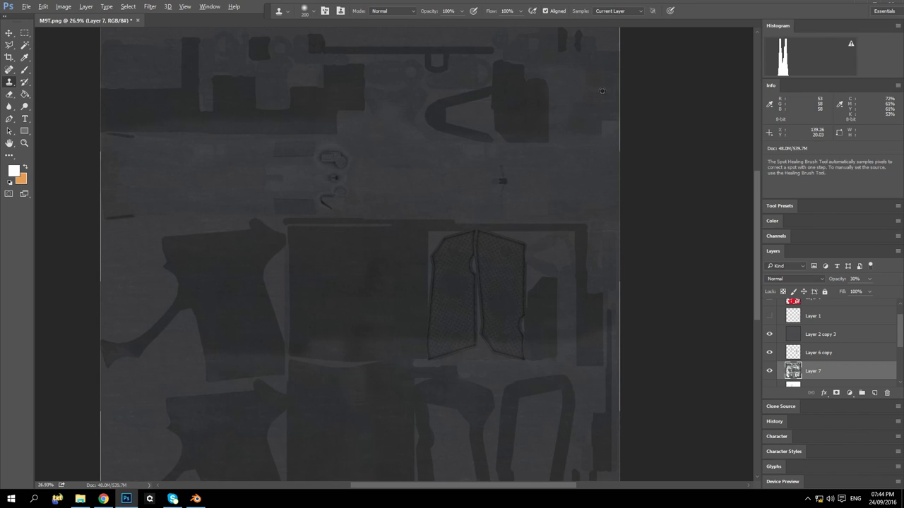
alt+click(592, 86)
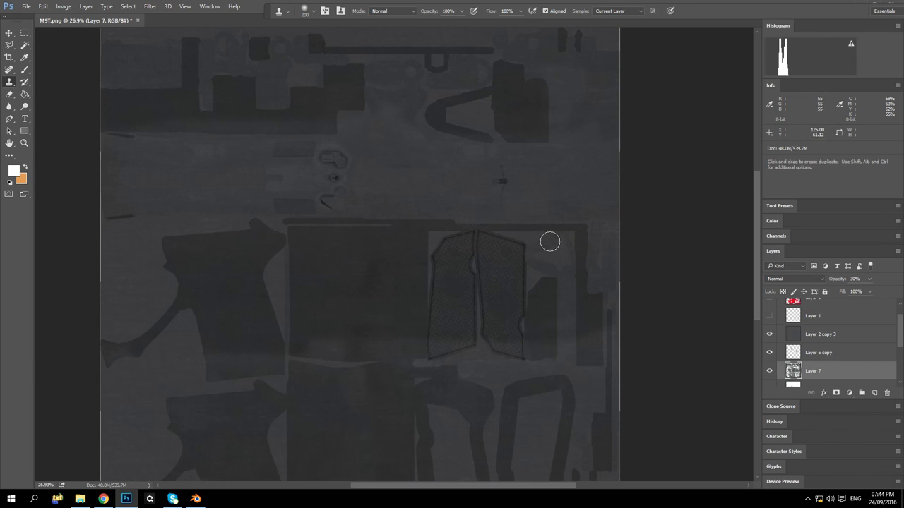
key(j)
Step: Save As PNG, replacing the existing M9T.png and accepting the PNG options
click(26, 7)
click(43, 110)
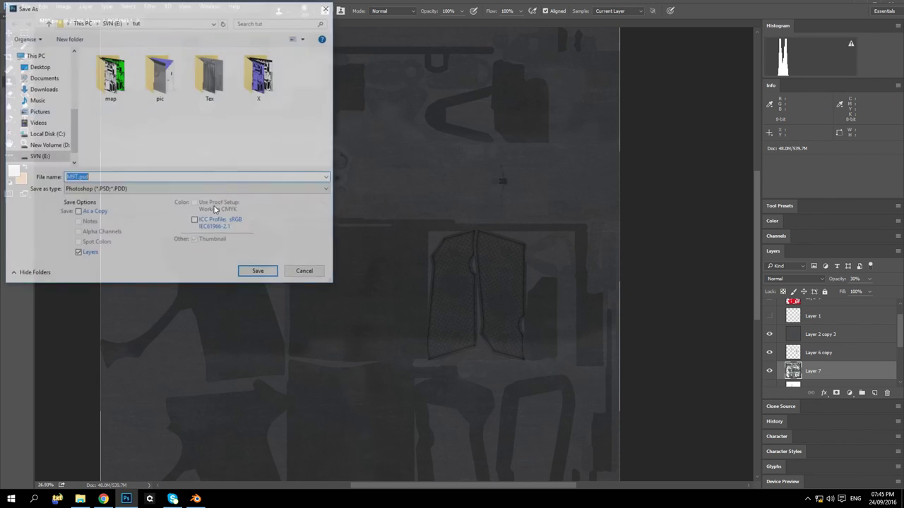
click(223, 191)
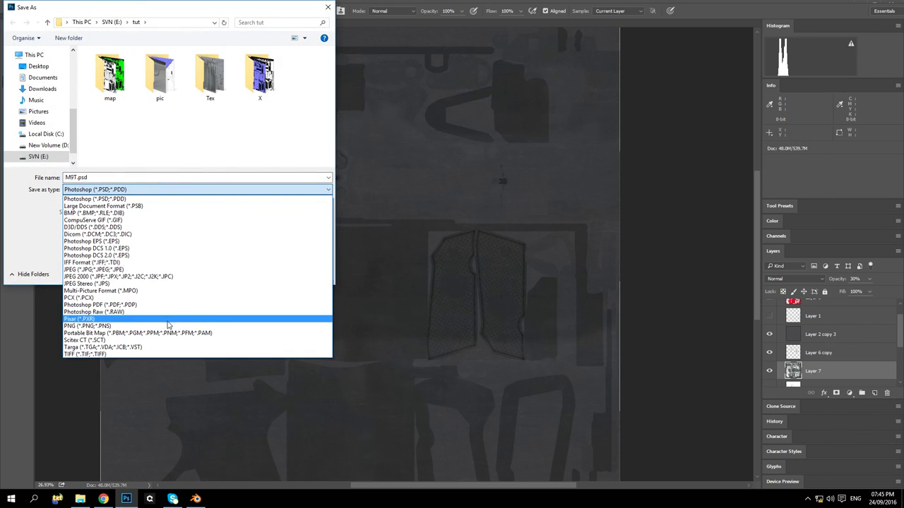
click(170, 322)
click(257, 272)
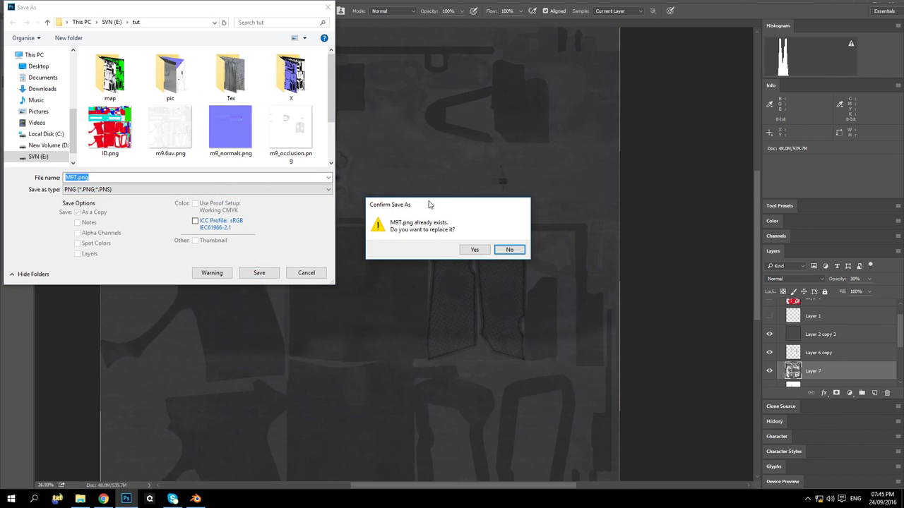
click(474, 250)
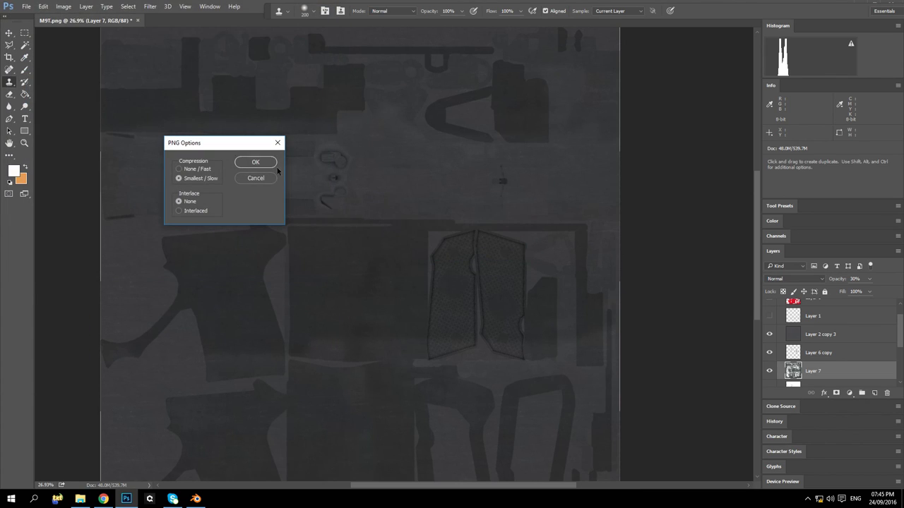
click(255, 163)
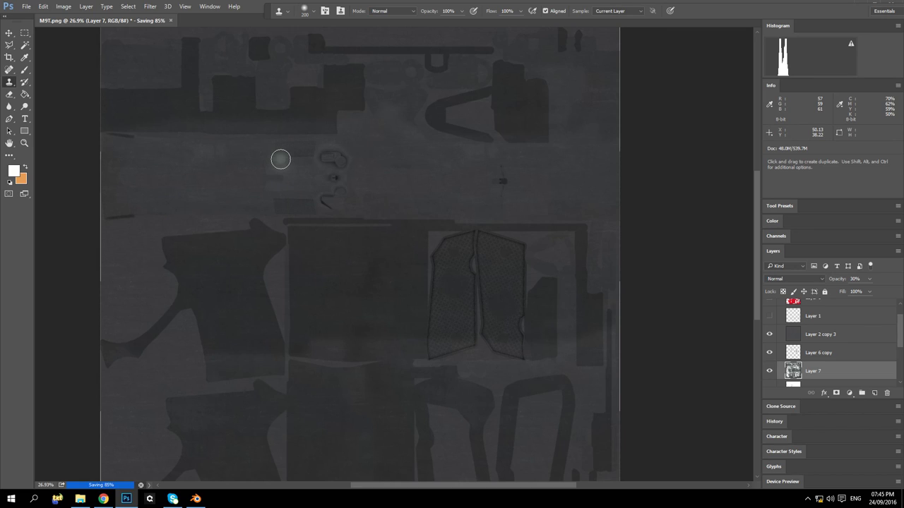